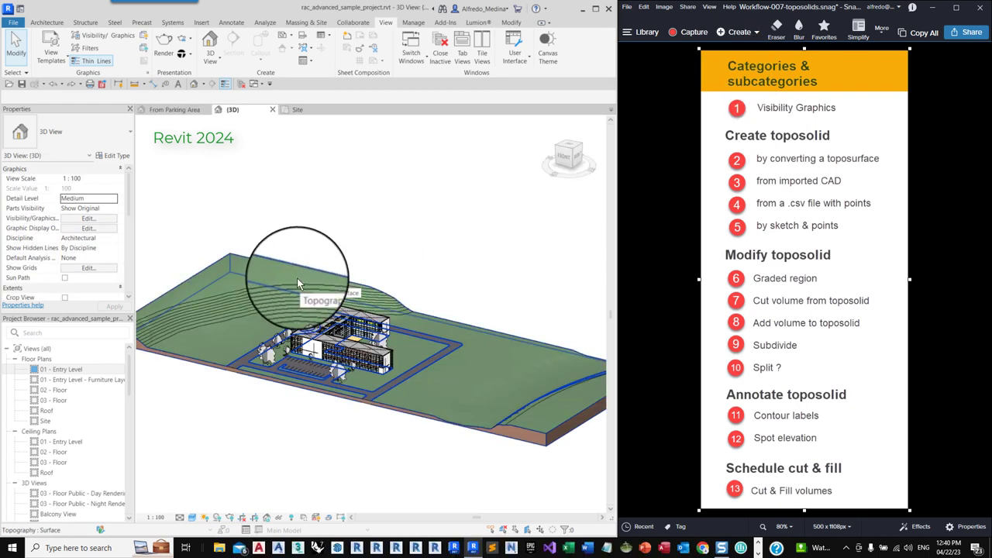
left_click(297, 278)
key("Escape")
scroll(388, 396, "up", 2)
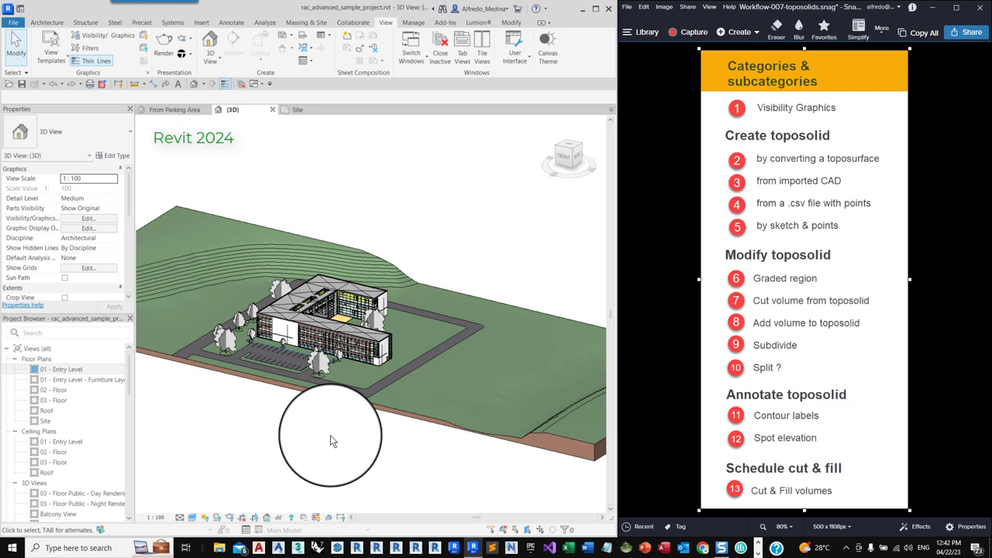
- Examine the Topography subcategories in the 3D view's Visibility/Graphic Overrides, widening the Visibility column so the names can be read
key("v")
key("g")
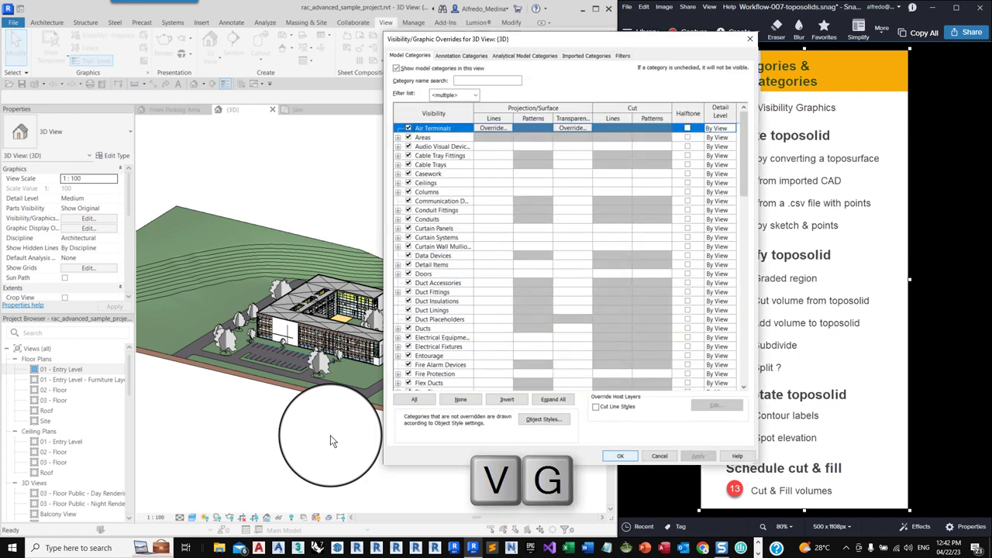
left_click(428, 300)
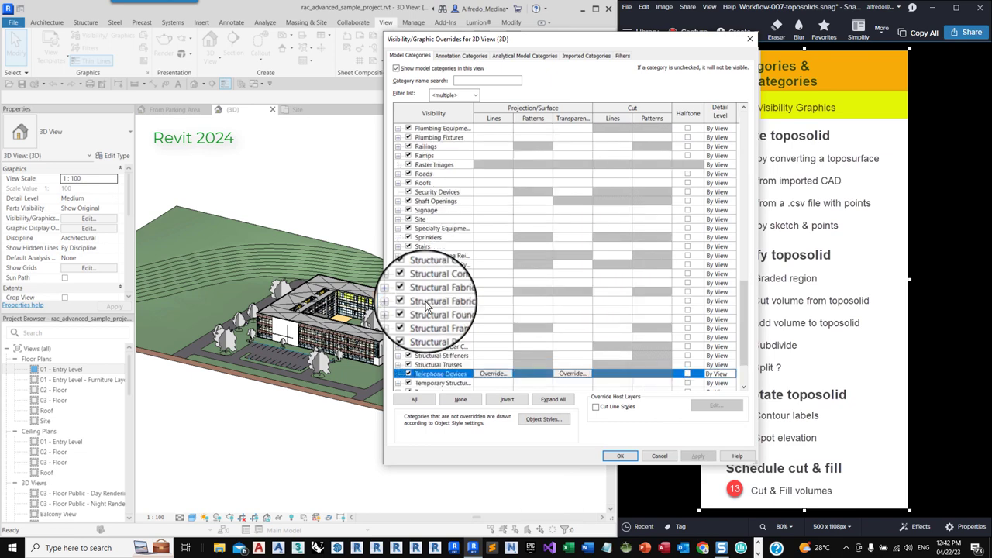
key("t")
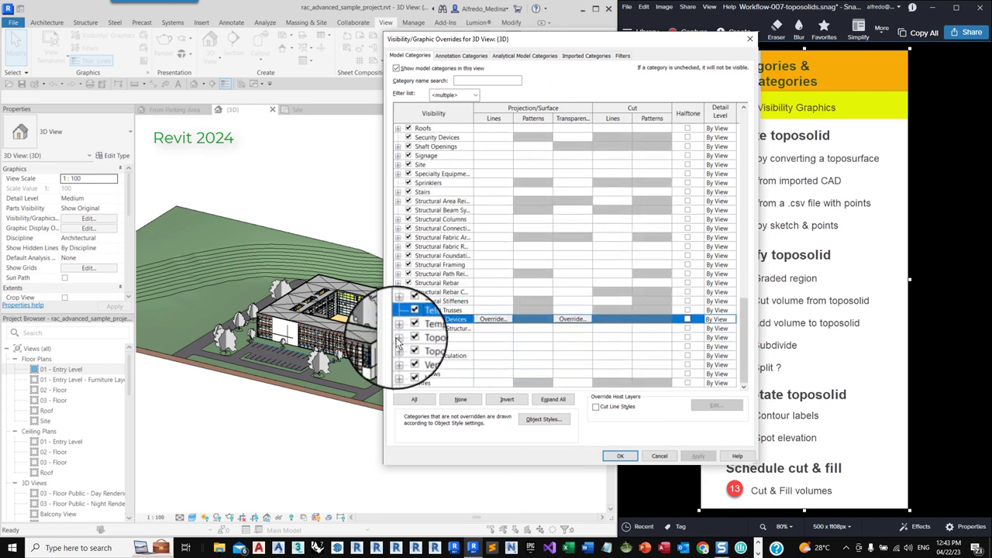
left_click(398, 338)
scroll(398, 332, "down", 1)
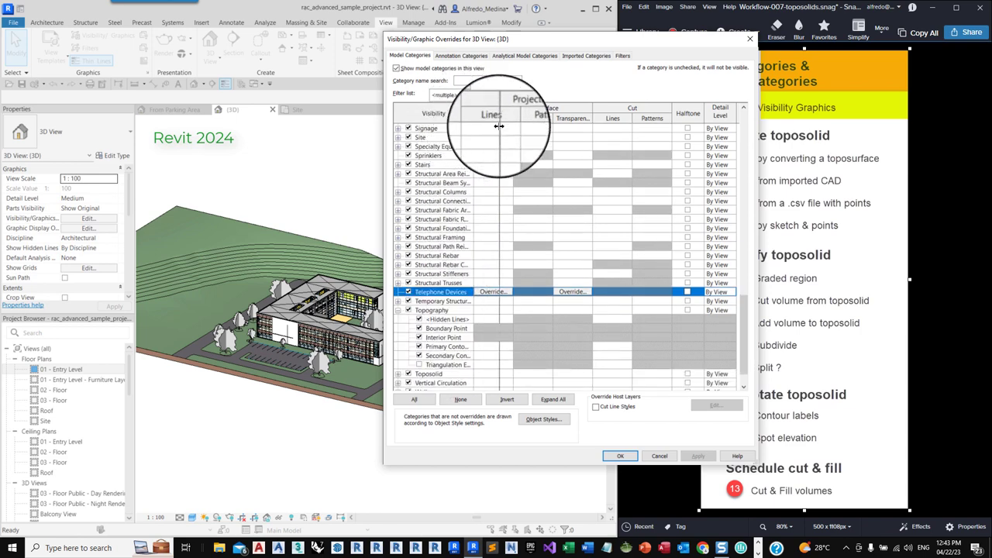
left_click_drag(472, 118, 498, 118)
scroll(460, 314, "down", 2)
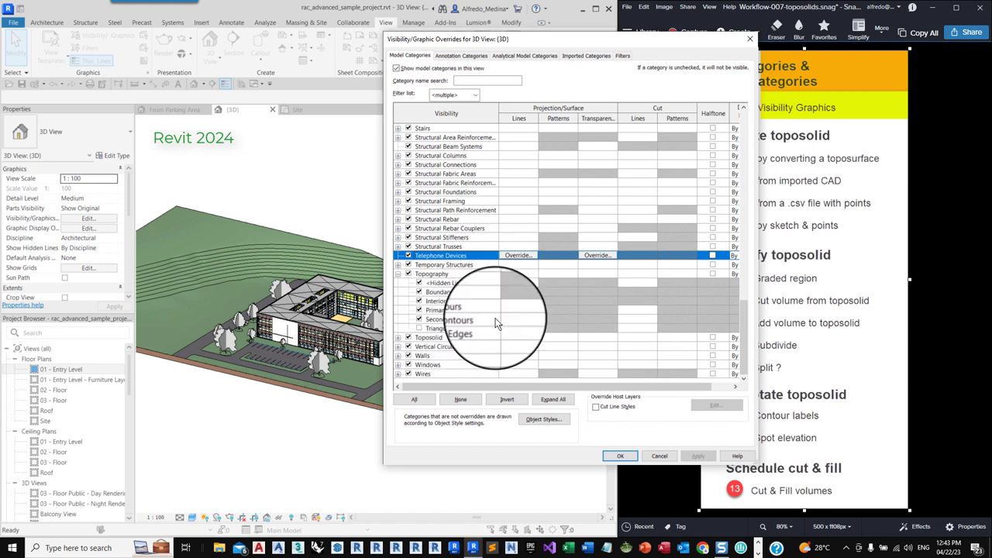
- Examine the Toposolid subcategories in the Visibility/Graphic Overrides, and close the dialog
left_click(397, 338)
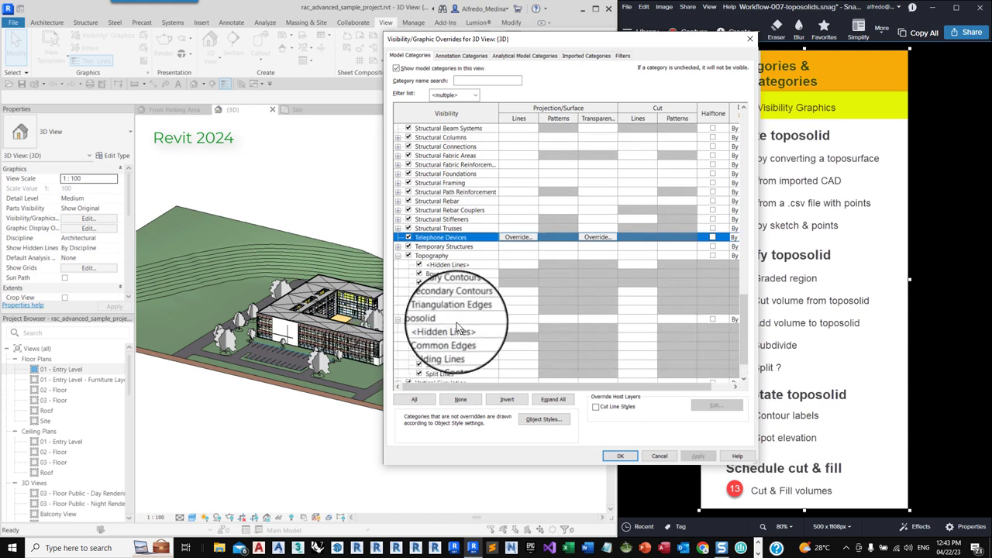
scroll(467, 329, "down", 1)
scroll(467, 330, "down", 1)
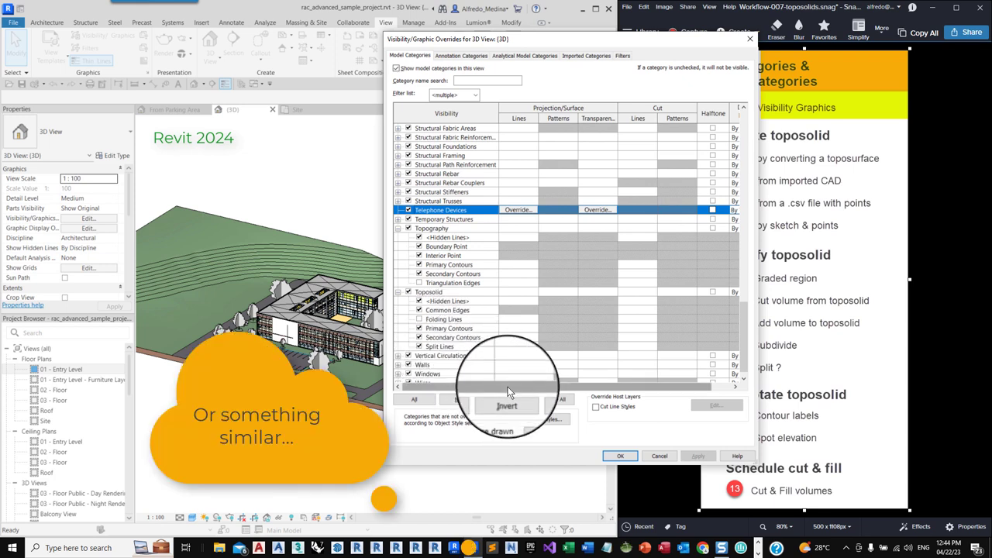
left_click(621, 457)
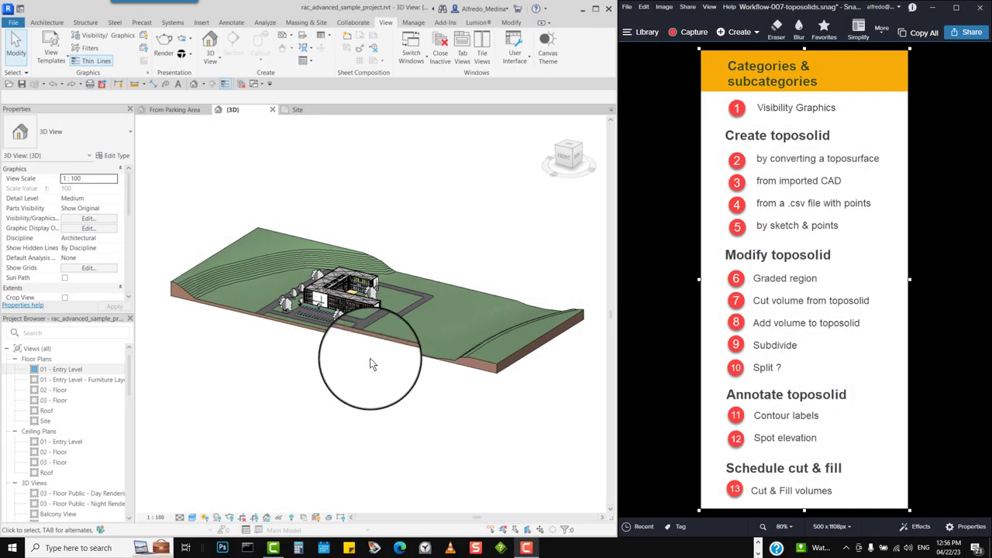
- Inspect the editing tools for the toposurface and the road subregion, opening and leaving the subregion's boundary sketch
left_click(230, 269)
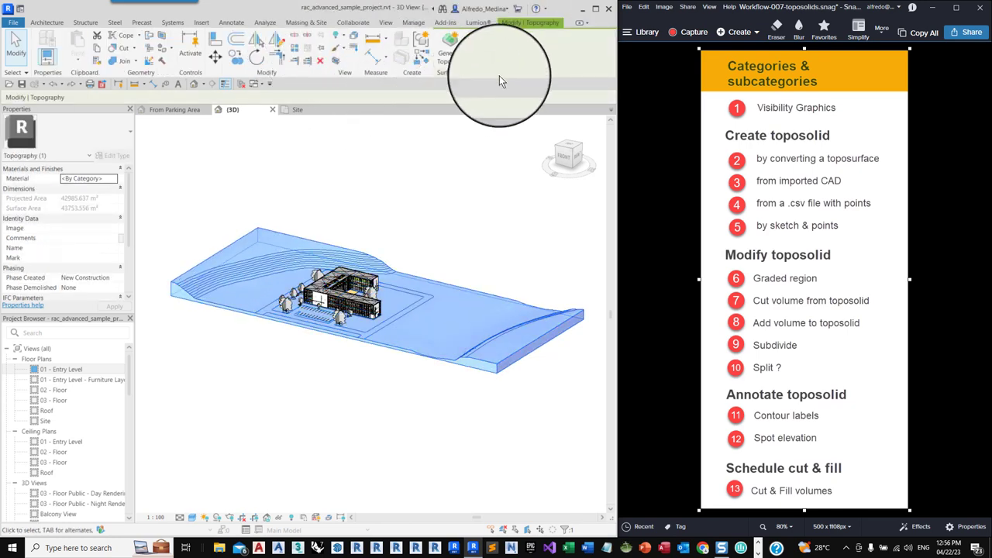
left_click(454, 61)
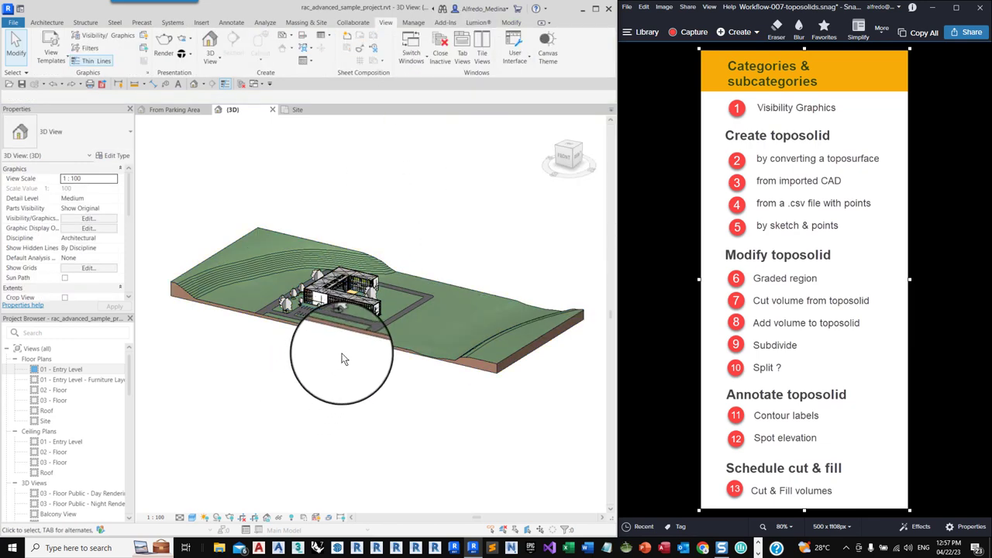
scroll(345, 358, "up", 5)
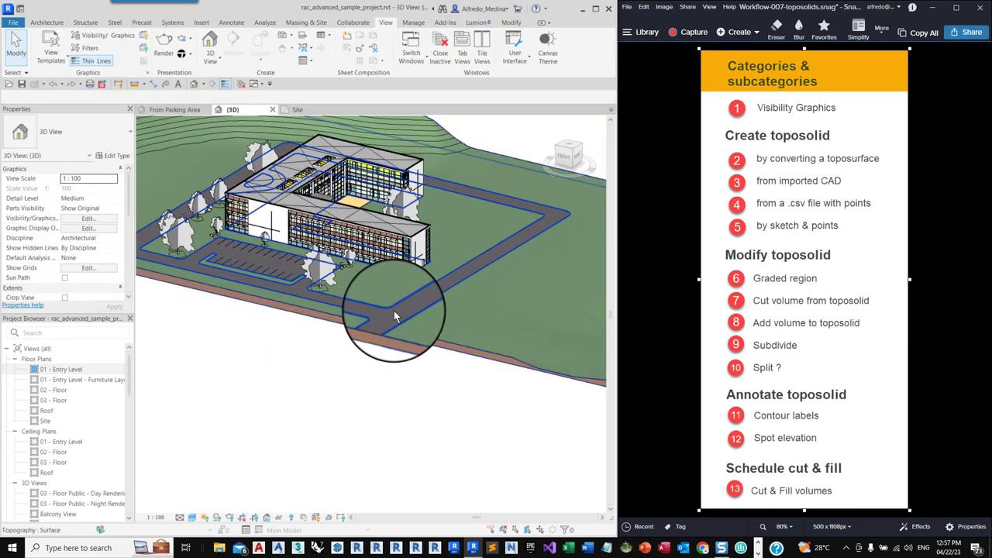
left_click(394, 308)
scroll(349, 385, "down", 2)
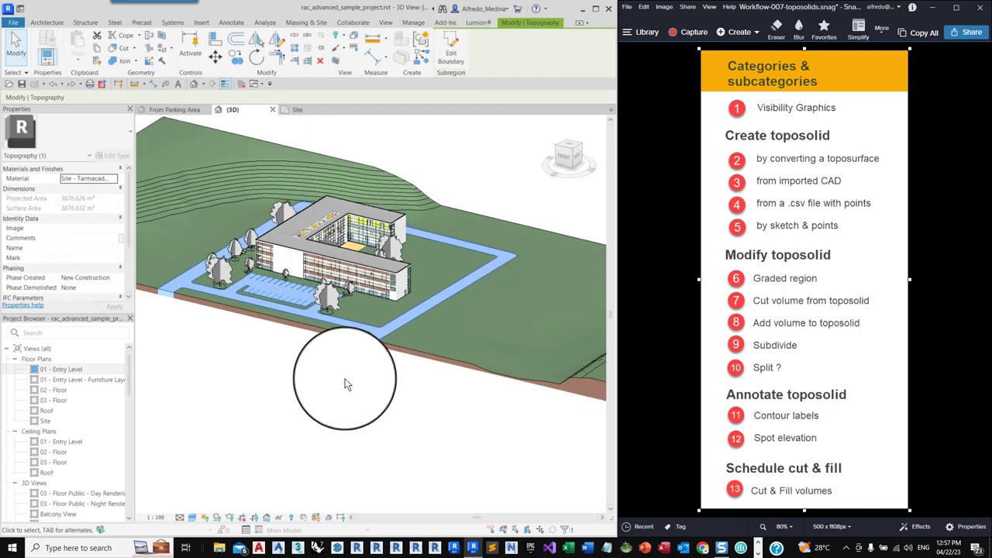
left_click(451, 54)
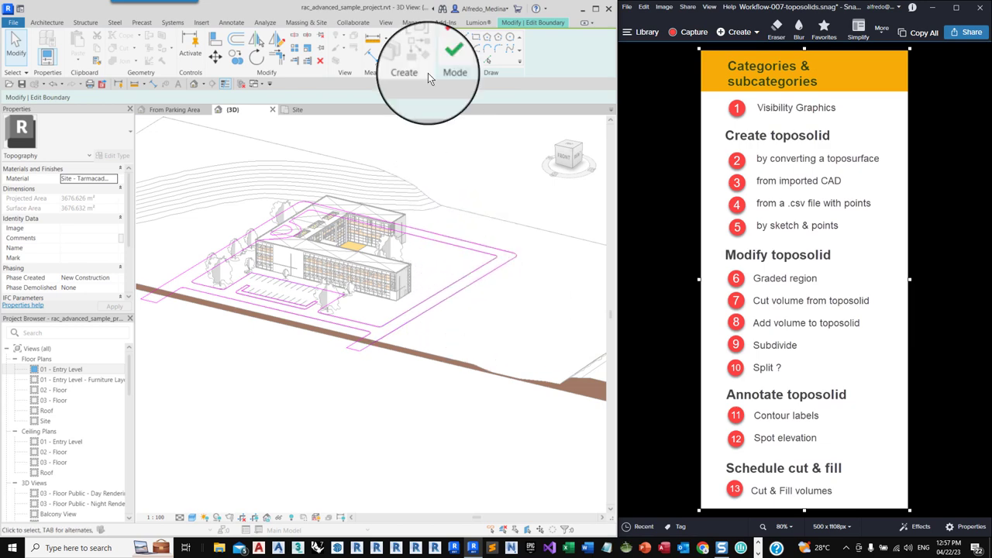
left_click(445, 58)
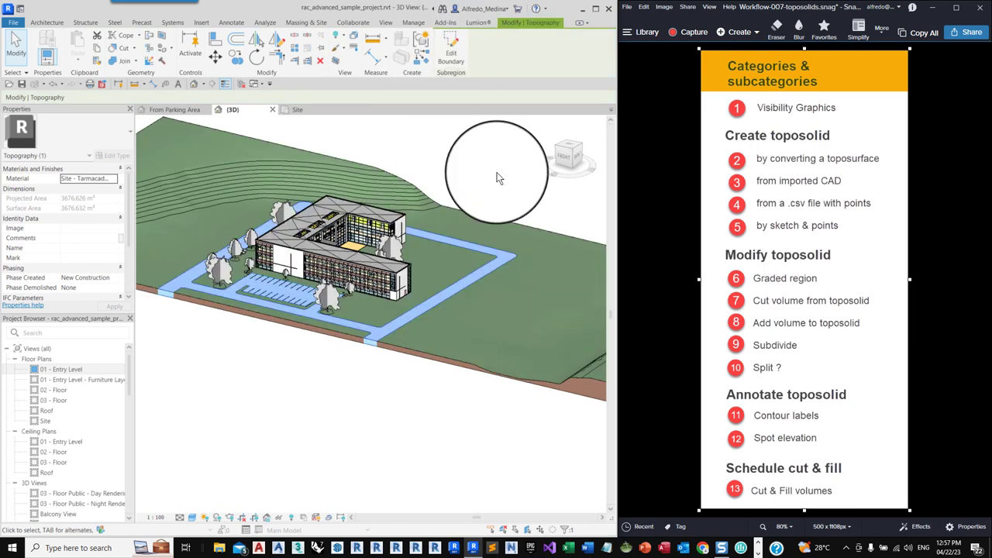
- Open the 01 - Entry Level plan and the Section 1 view, and select the building pad under the ground floor
left_click(65, 370)
double_click(68, 369)
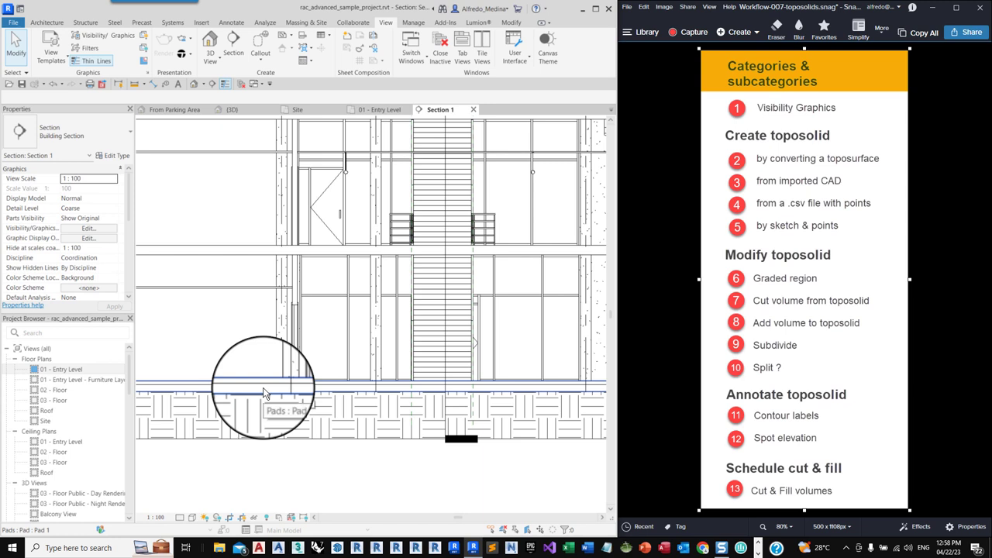
left_click(263, 391)
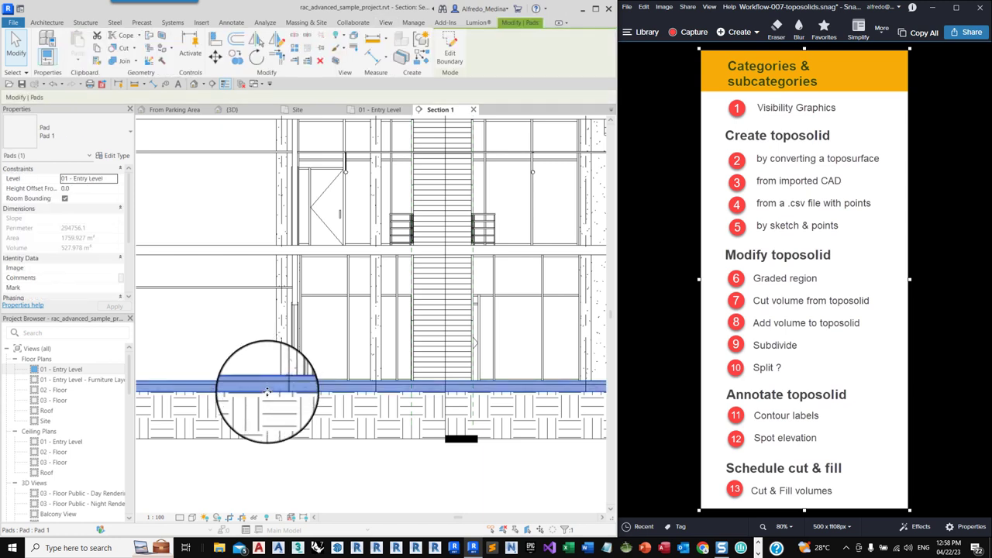
scroll(267, 392, "down", 3)
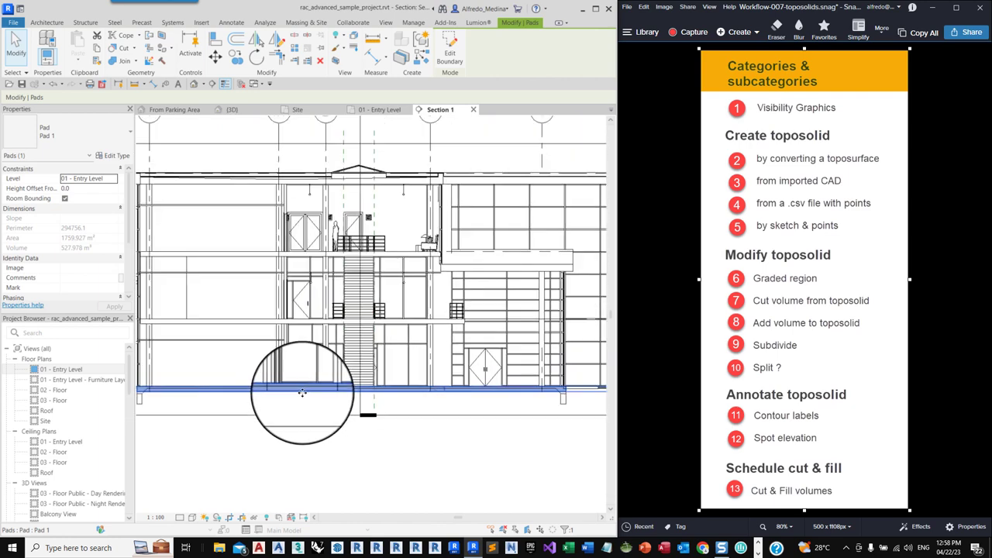
scroll(302, 393, "down", 1)
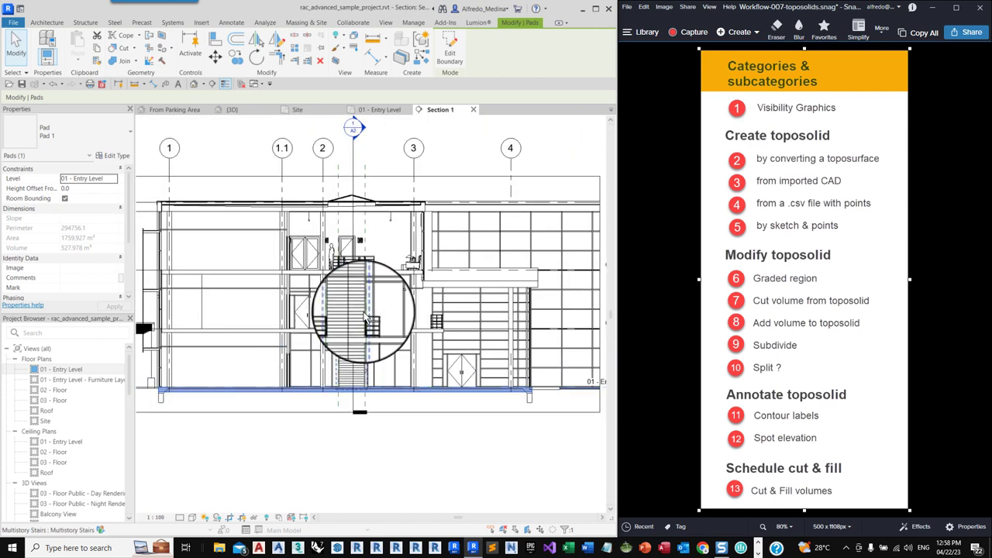
- Try to reshape the building pad's boundary sketch in the Site floor plan, and discard the sketch changes
left_click(455, 56)
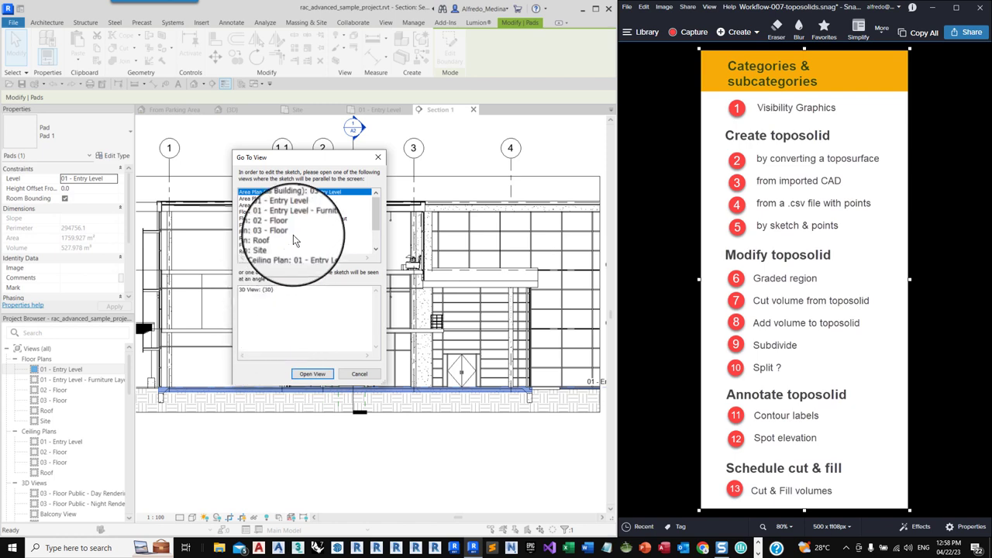
left_click(268, 244)
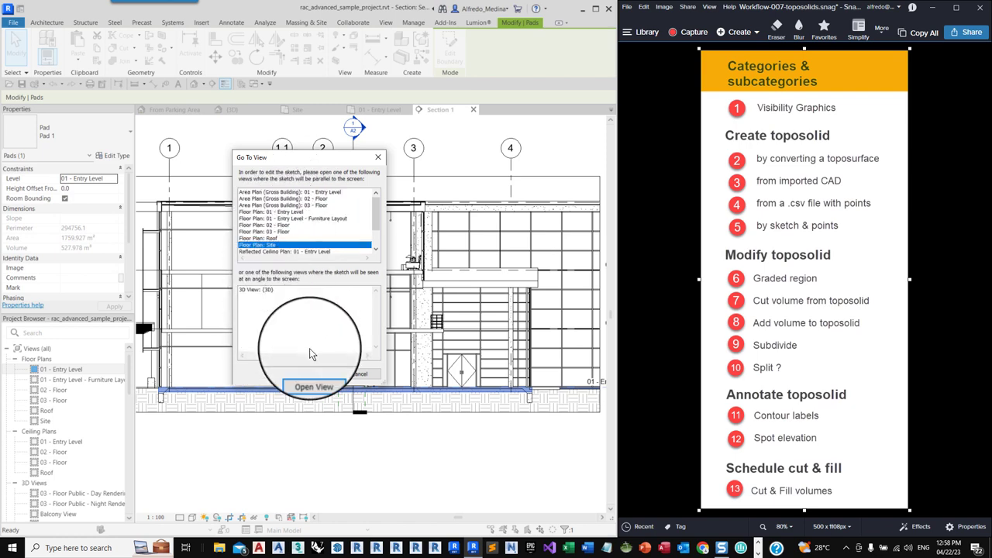
left_click(316, 379)
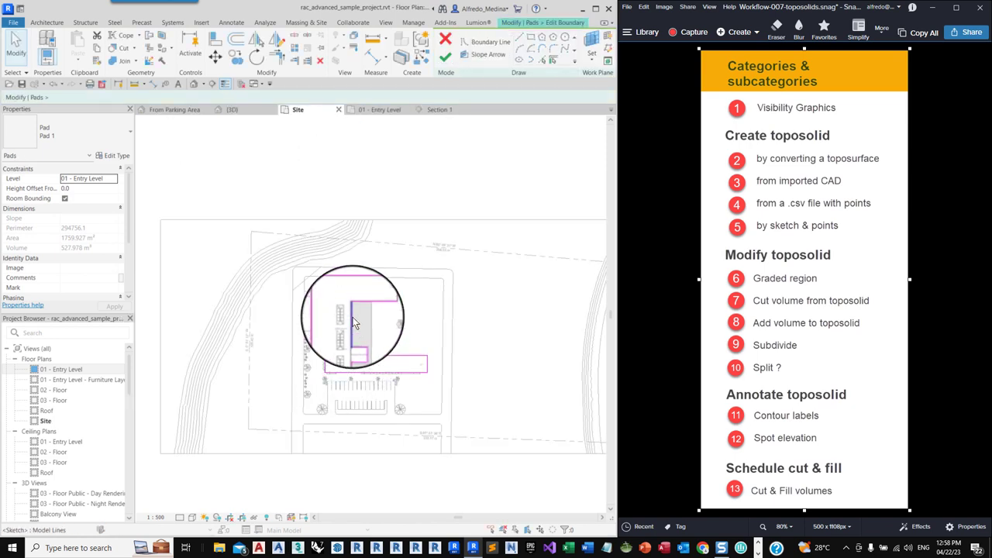
scroll(368, 304, "up", 2)
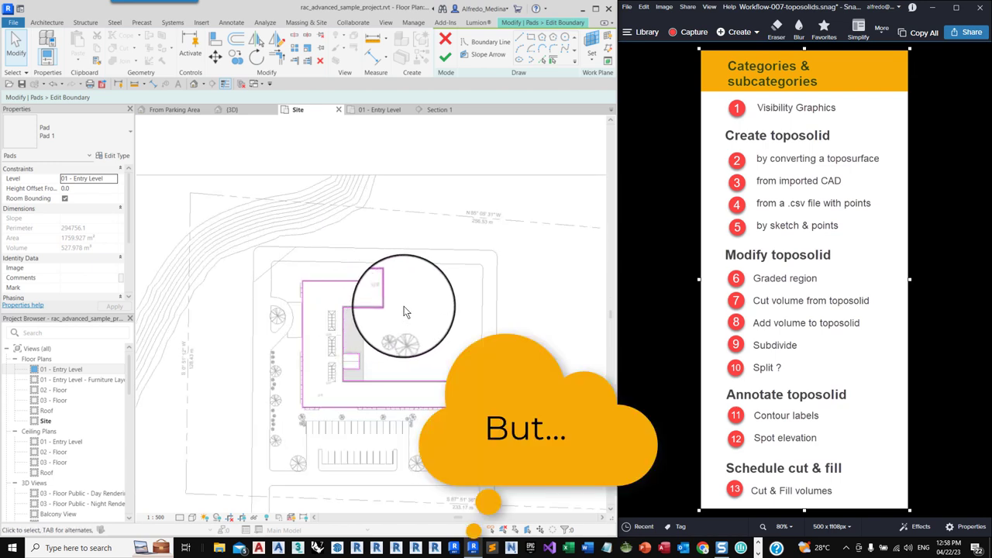
left_click_drag(395, 306, 343, 321)
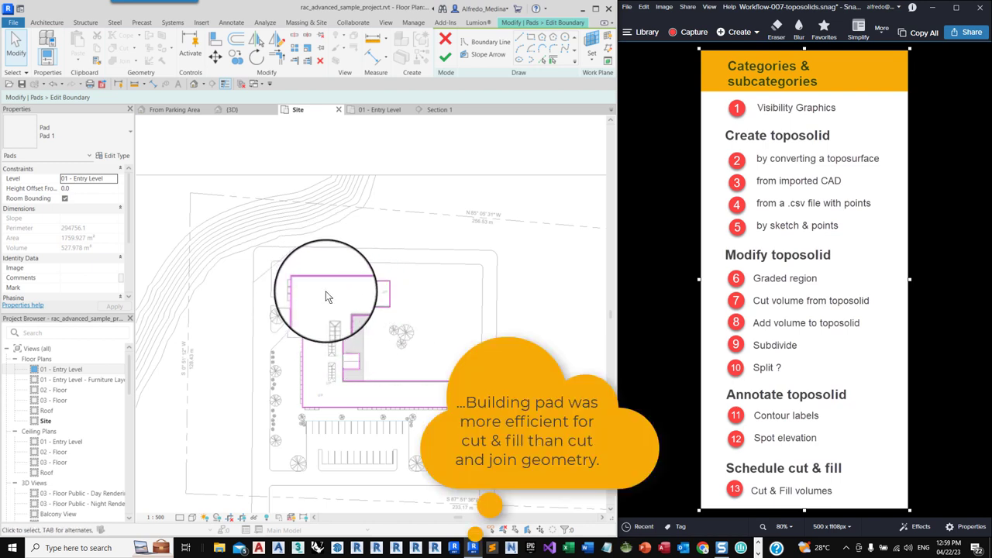
left_click(446, 40)
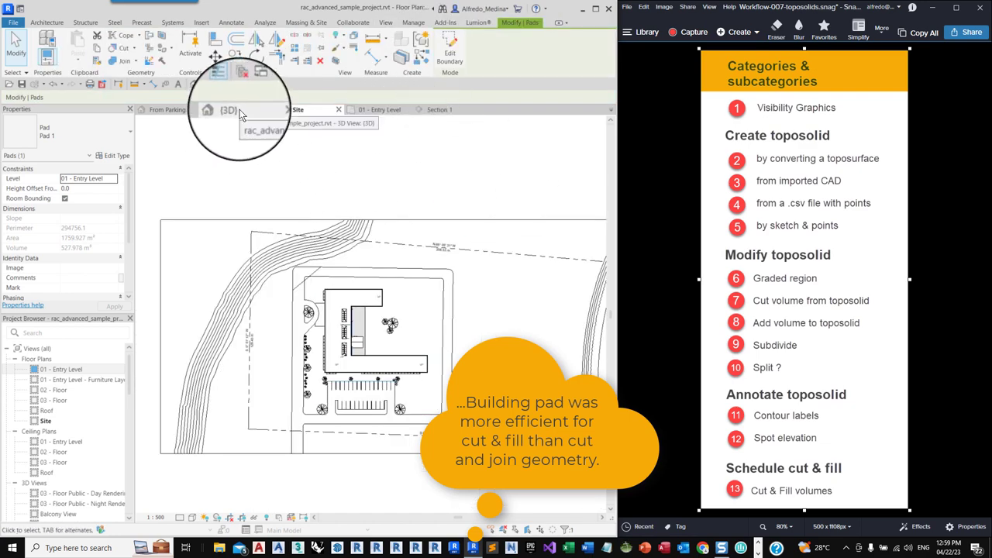
- Generate a toposolid from the existing toposurface in the 3D view with 01 - Entry Level as base level, and dismiss the warning
left_click(239, 109)
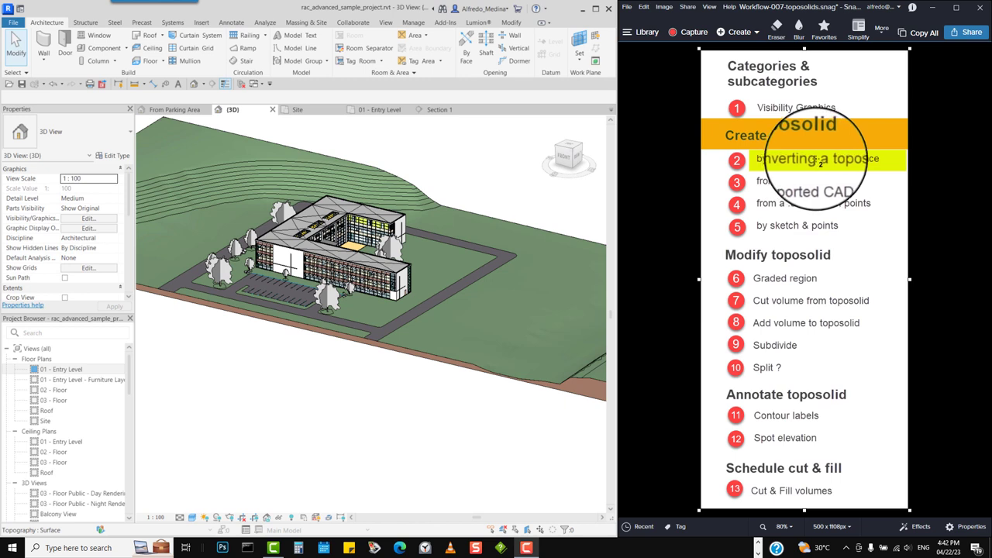
left_click_drag(831, 161, 870, 157)
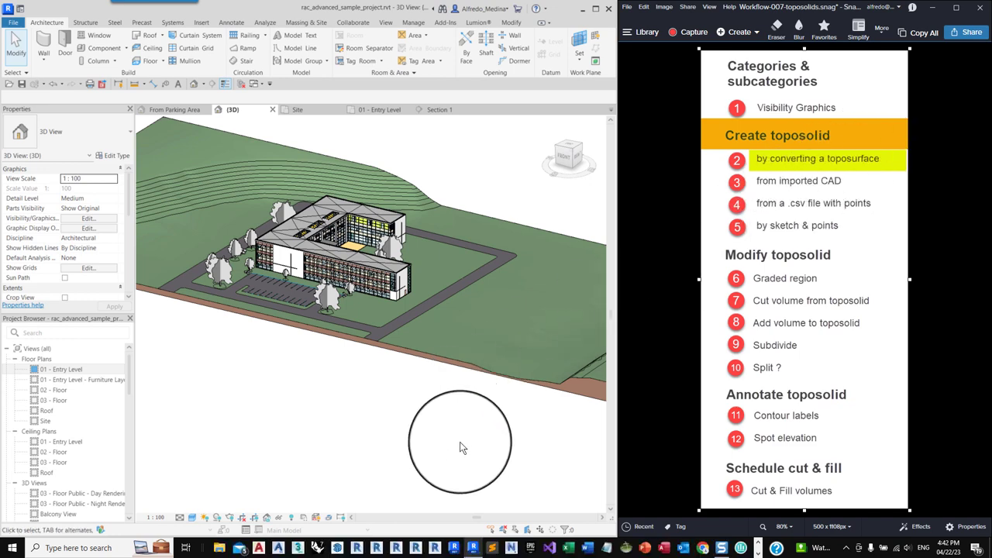
middle_click_drag(460, 446, 223, 292, "shift")
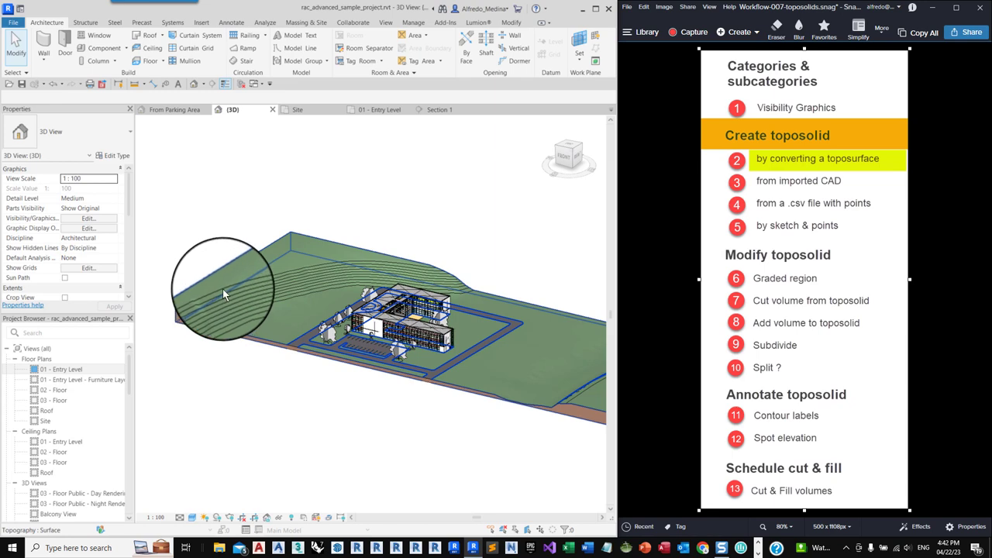
left_click(223, 293)
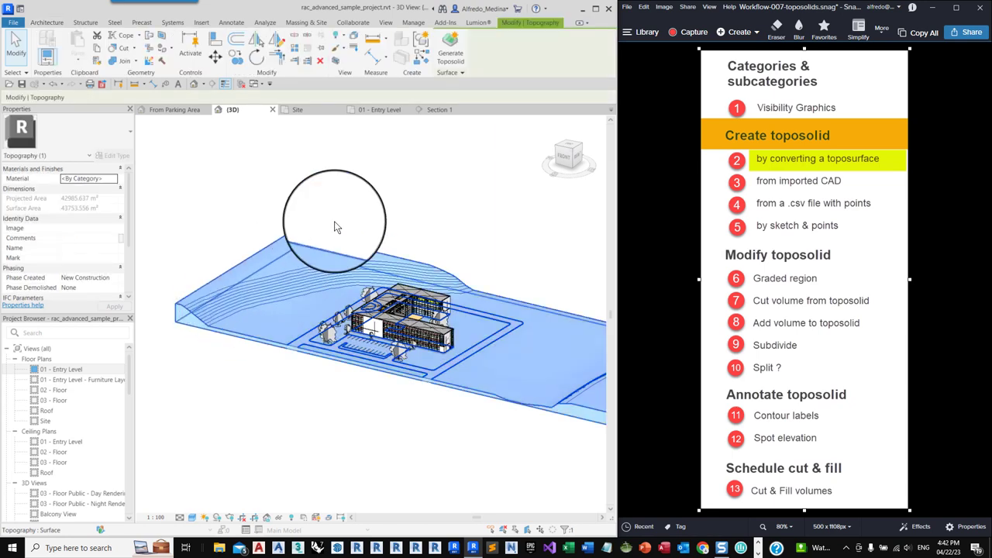
left_click(451, 58)
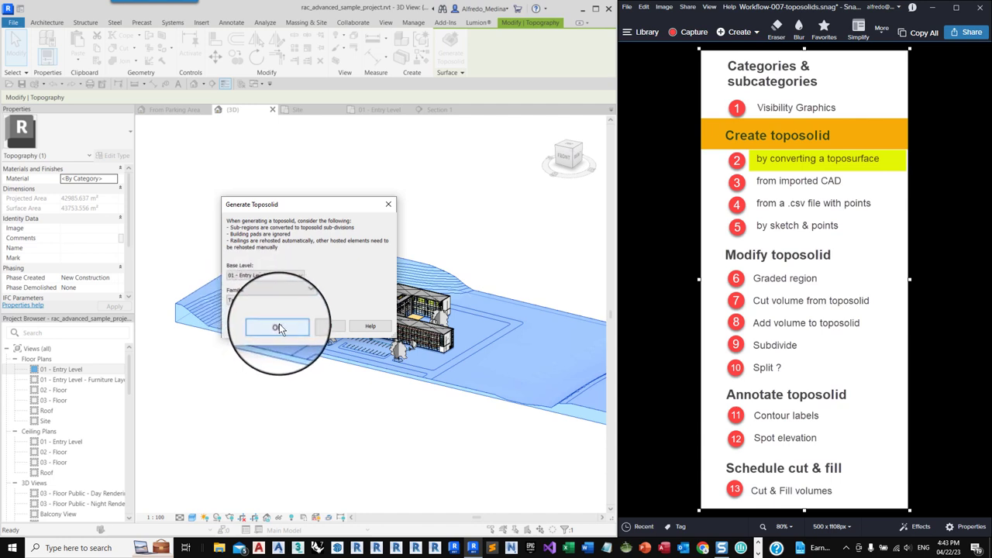
left_click(279, 325)
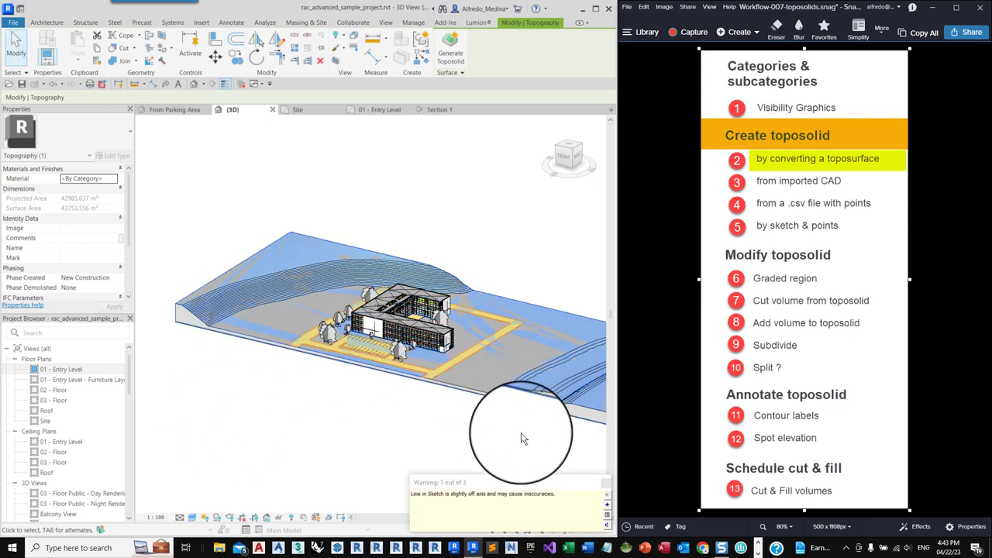
left_click(606, 486)
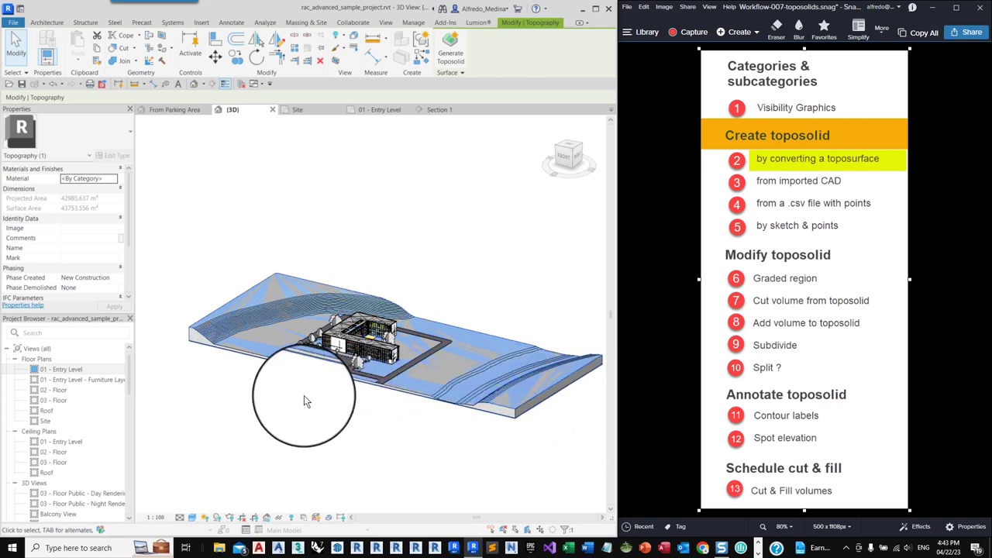
- Select the toposurface and the toposolid together, filter the selection down to Topography only, and delete the original toposurface
scroll(305, 399, "up", 3)
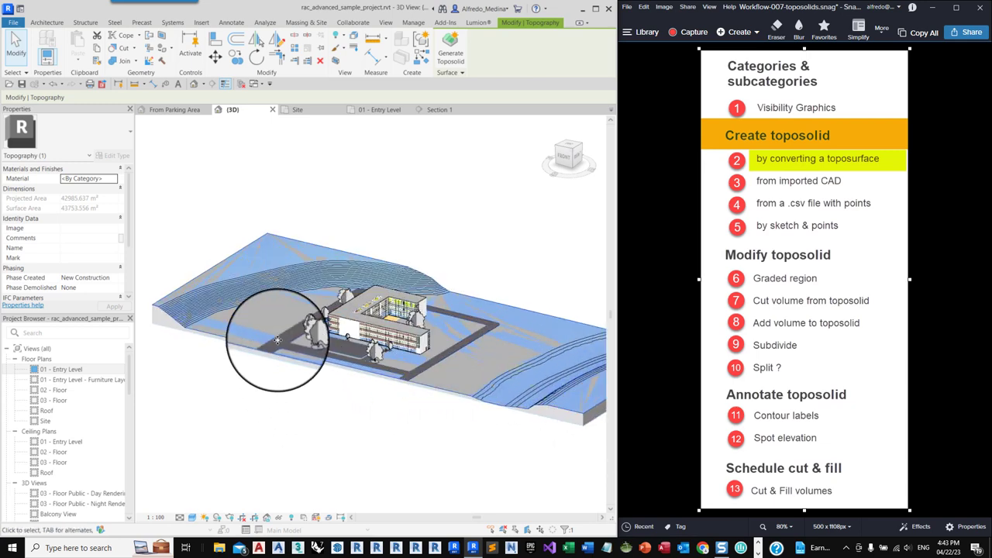
left_click(257, 240, "ctrl")
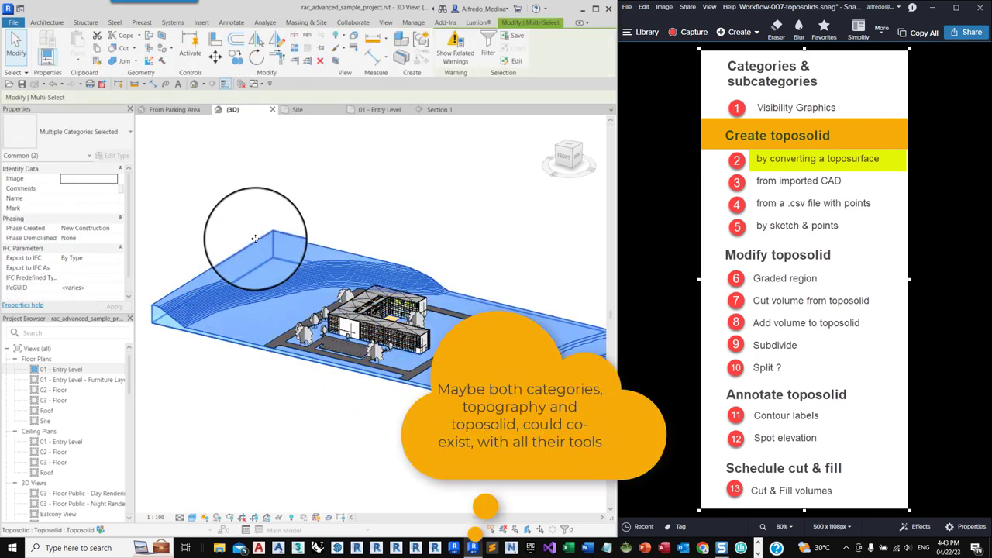
left_click(488, 55)
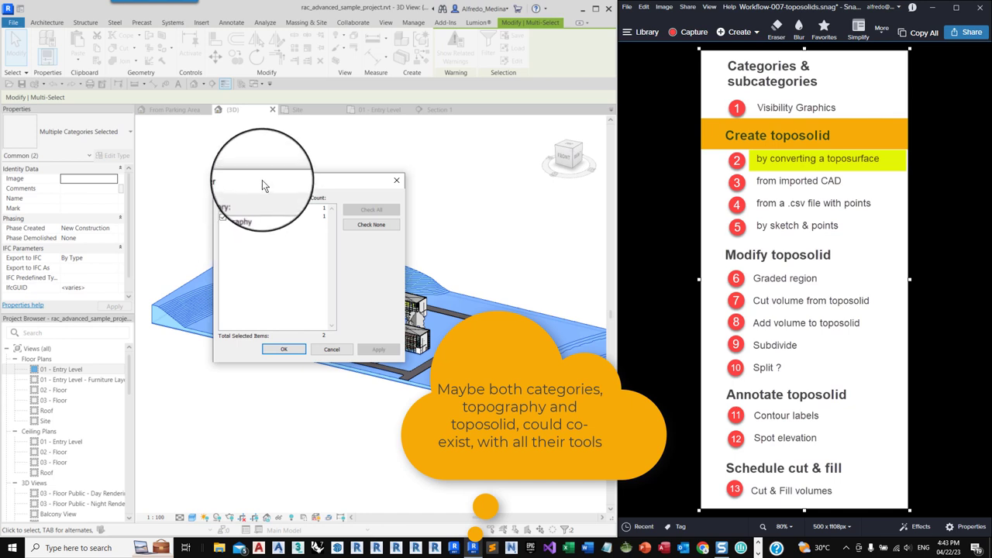
left_click_drag(262, 180, 397, 145)
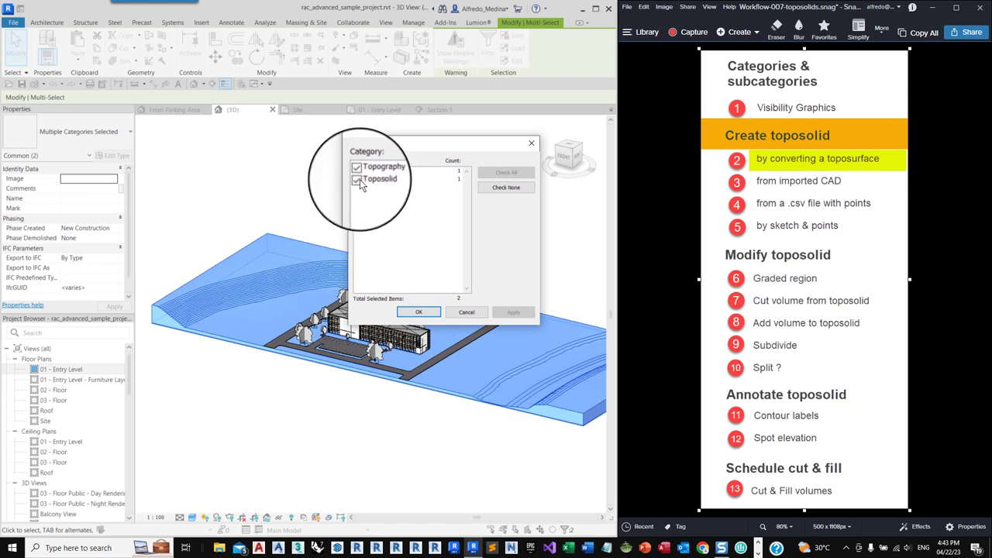
left_click(356, 180)
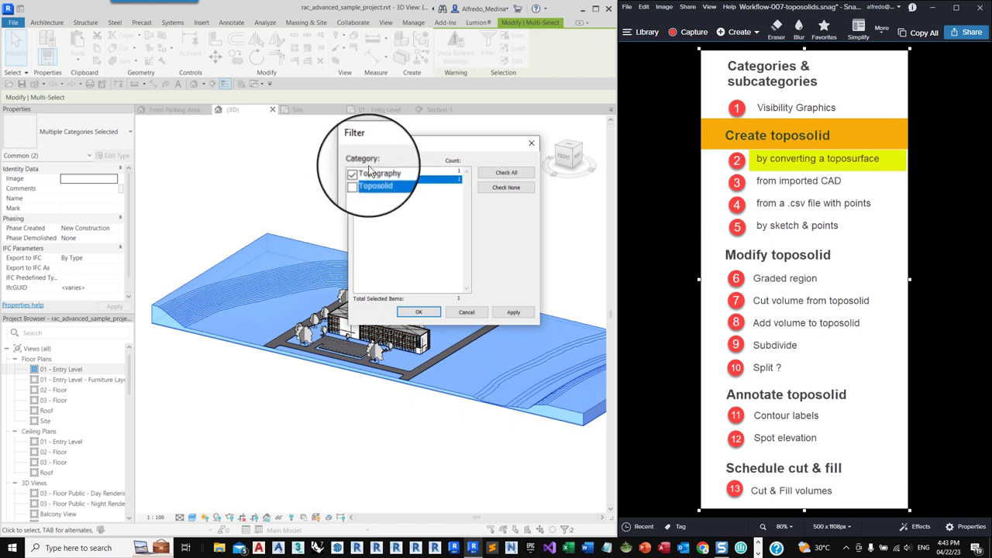
left_click(408, 312)
key("Delete")
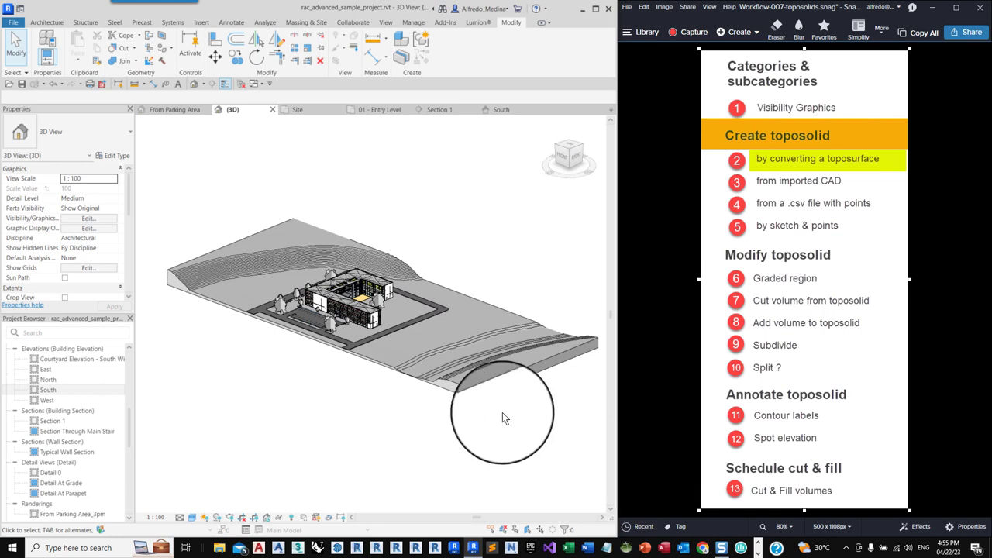
- Select the toposolid in the 3D view and examine the thickness of its side edge where the terrain dips
left_click(174, 276)
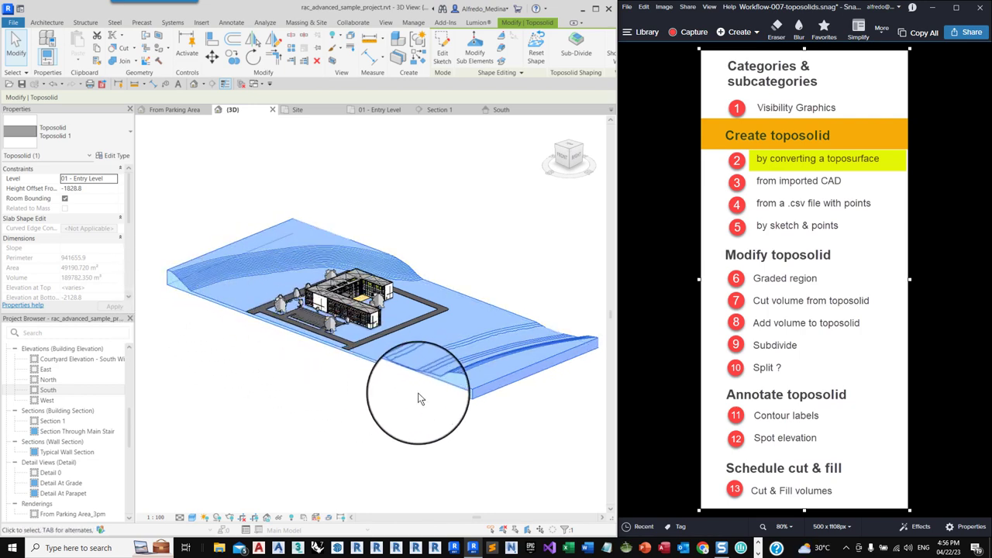
scroll(411, 382, "up", 6)
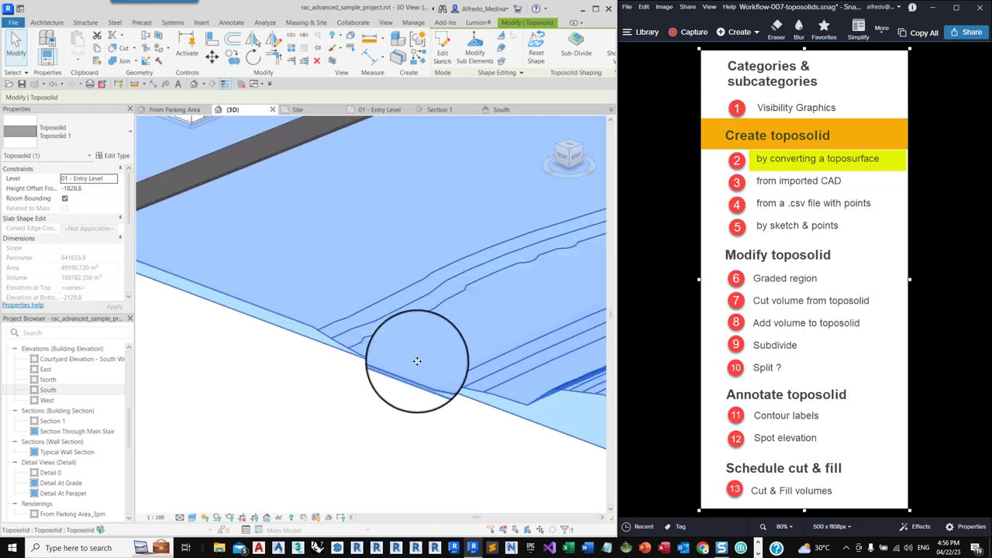
scroll(380, 372, "up", 2)
scroll(376, 381, "up", 3)
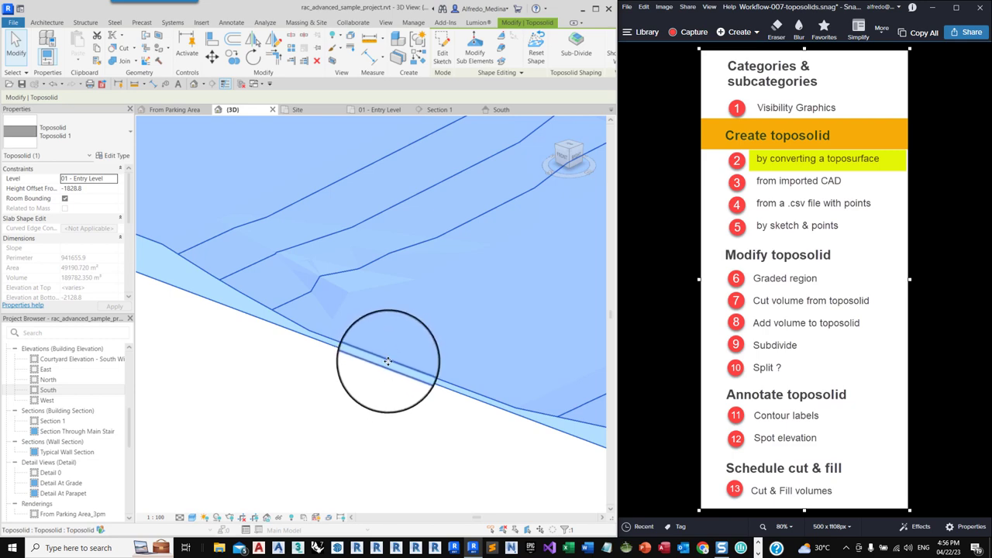
middle_click_drag(387, 376, 387, 365, "shift")
scroll(388, 366, "down", 5)
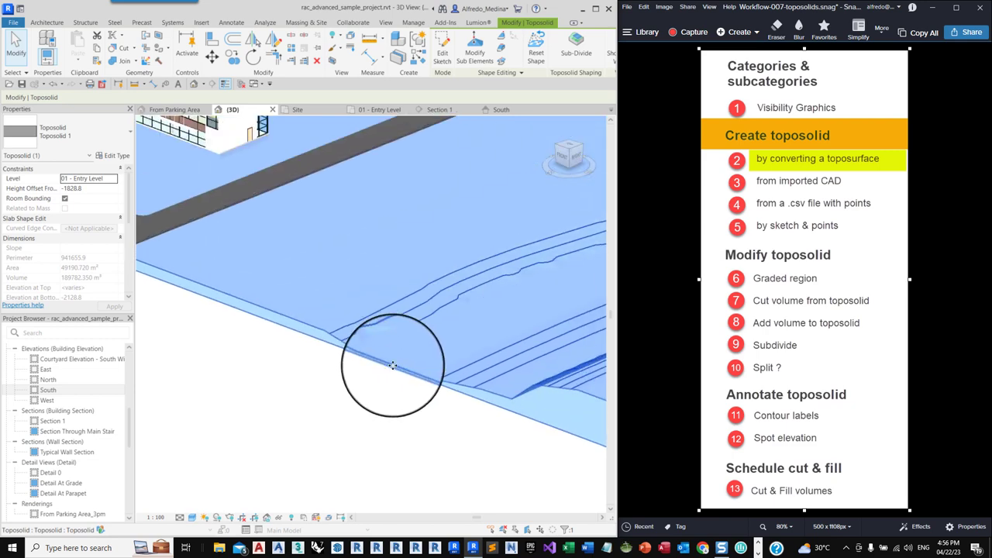
scroll(392, 365, "down", 6)
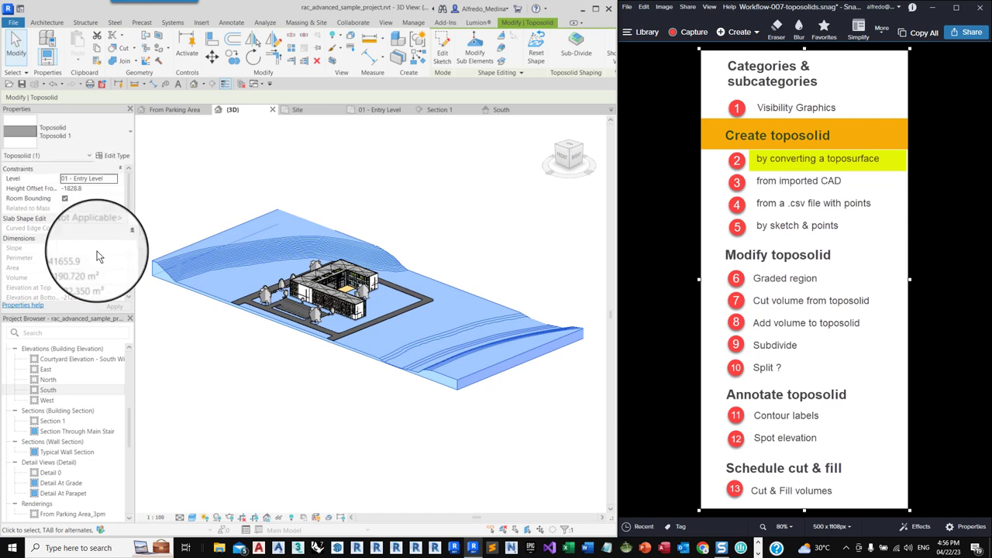
- Measure the toposolid's thickness at its thinnest, lowest stretch in the South elevation
left_click(502, 110)
scroll(531, 413, "down", 6)
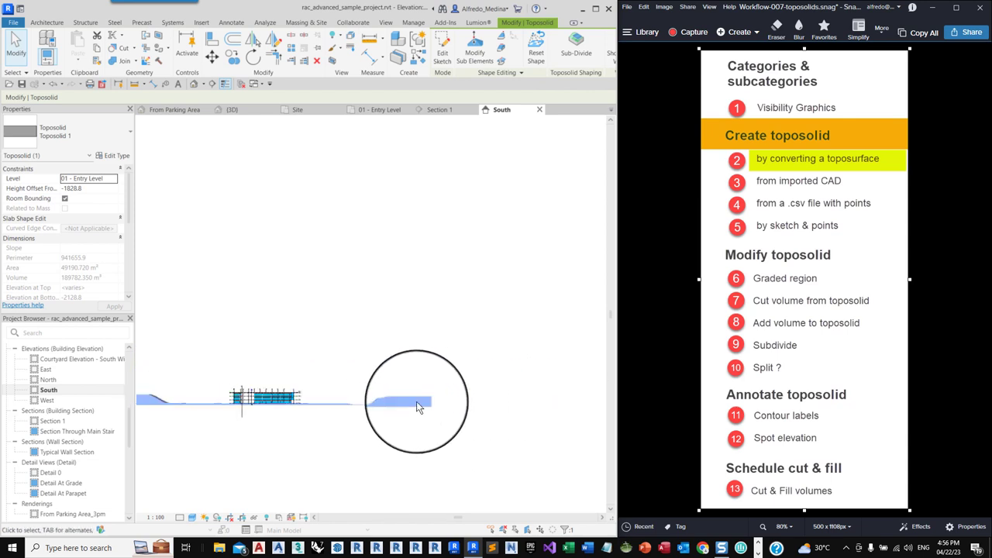
scroll(258, 413, "up", 2)
scroll(409, 396, "up", 5)
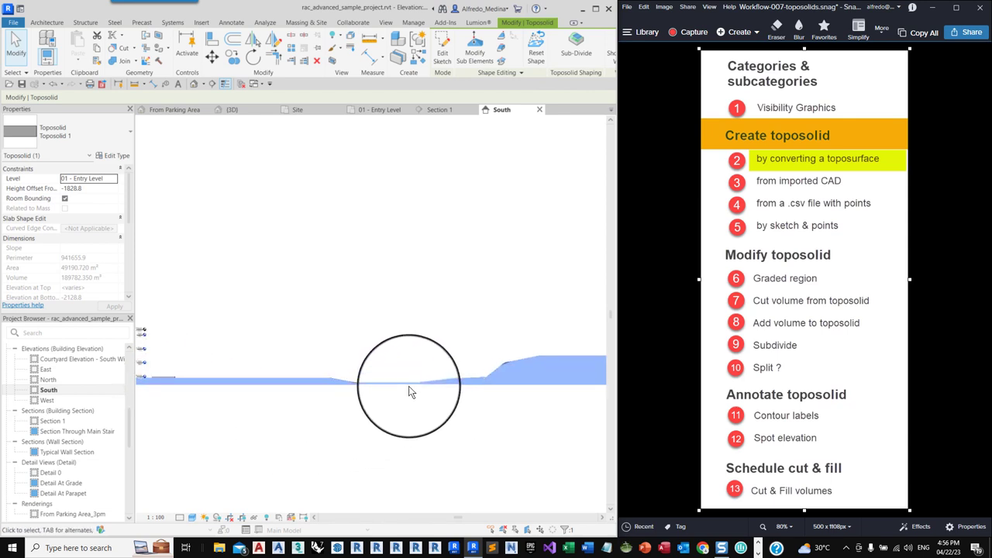
scroll(361, 386, "up", 4)
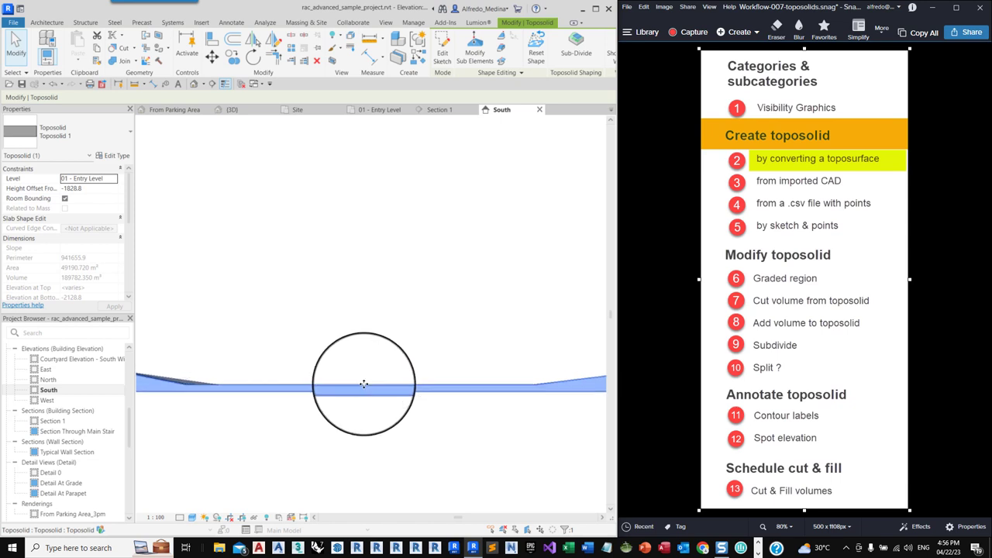
left_click(384, 41)
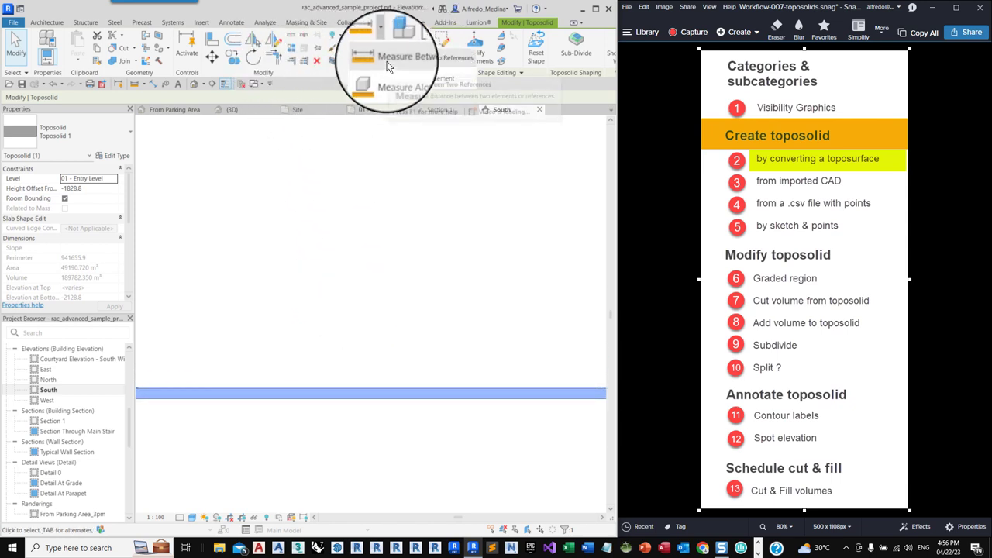
left_click(387, 59)
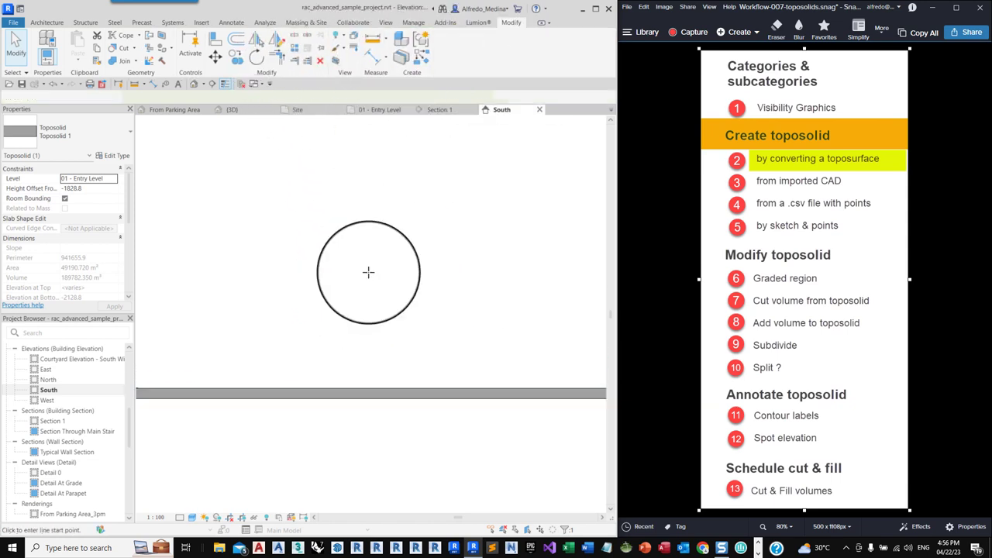
left_click(363, 388)
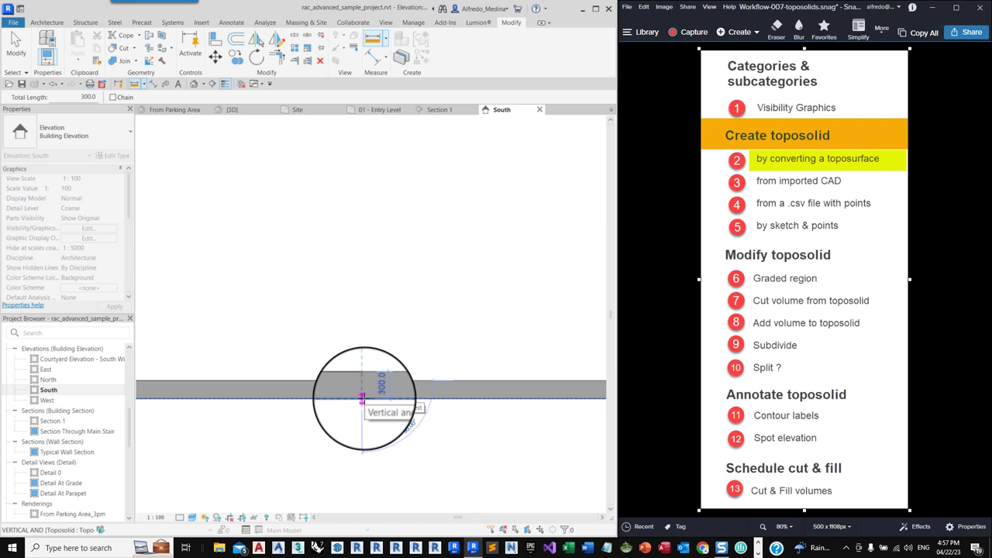
key("Escape")
key("Escape")
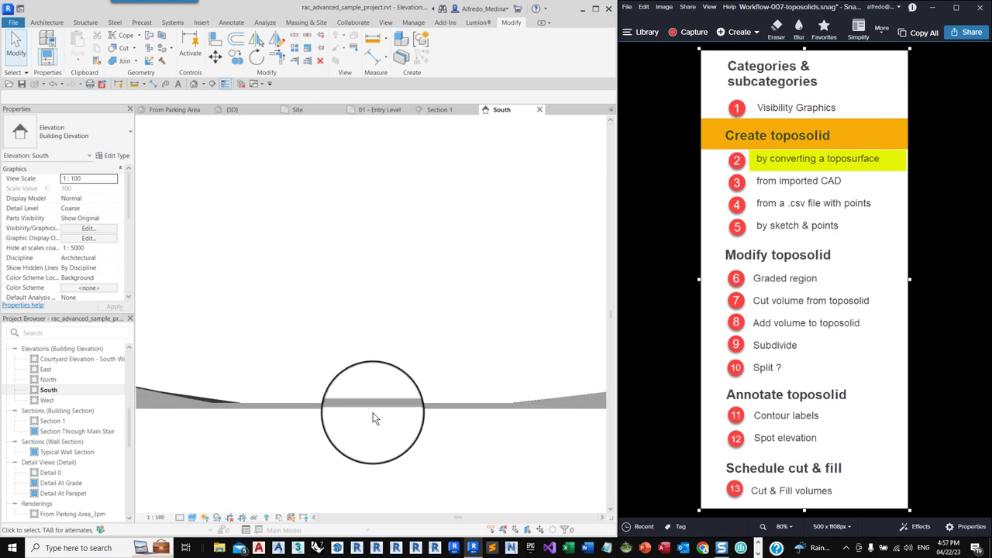
- Turn off the Variable option for the Structure layer in the Toposolid 1 type's assembly, accepting the thickness warning
left_click(462, 404)
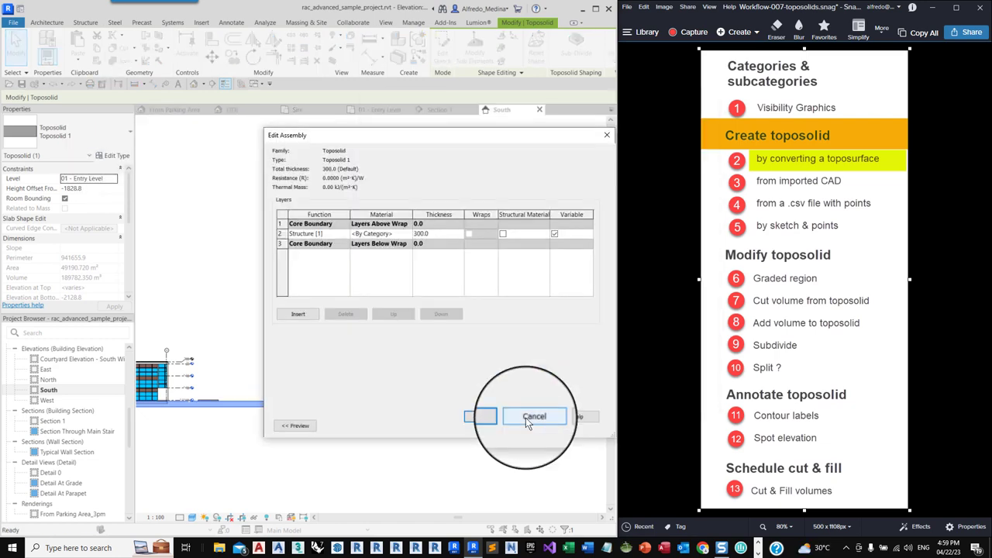
left_click(526, 417)
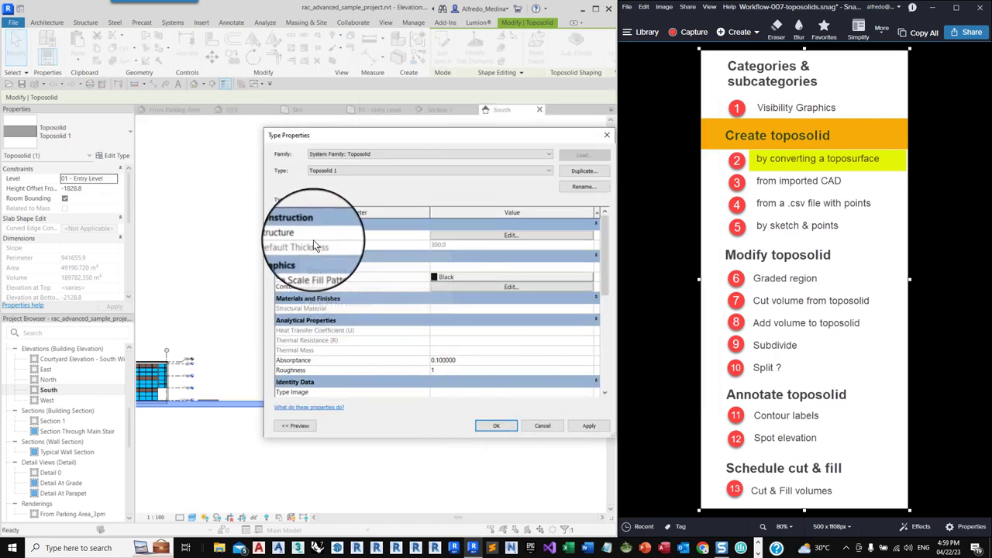
left_click(450, 234)
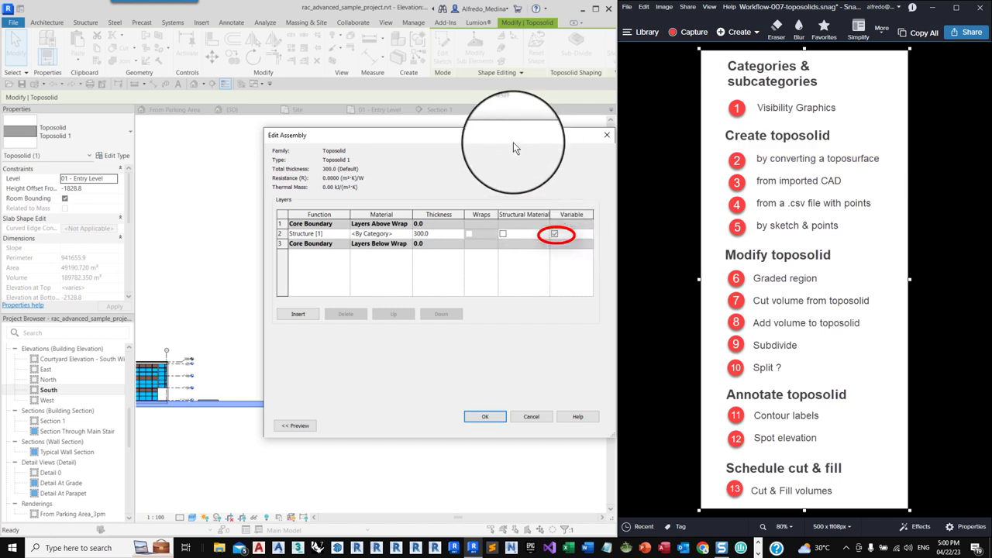
mouse_move(503, 134)
left_mouse_down()
mouse_move(642, 140)
mouse_move(886, 128)
left_mouse_up()
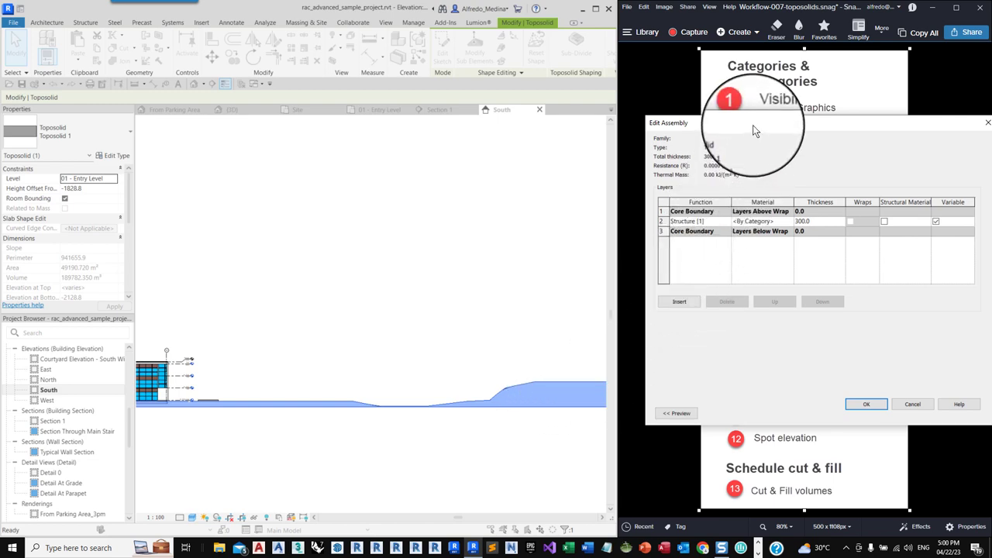
left_click_drag(753, 124, 332, 81)
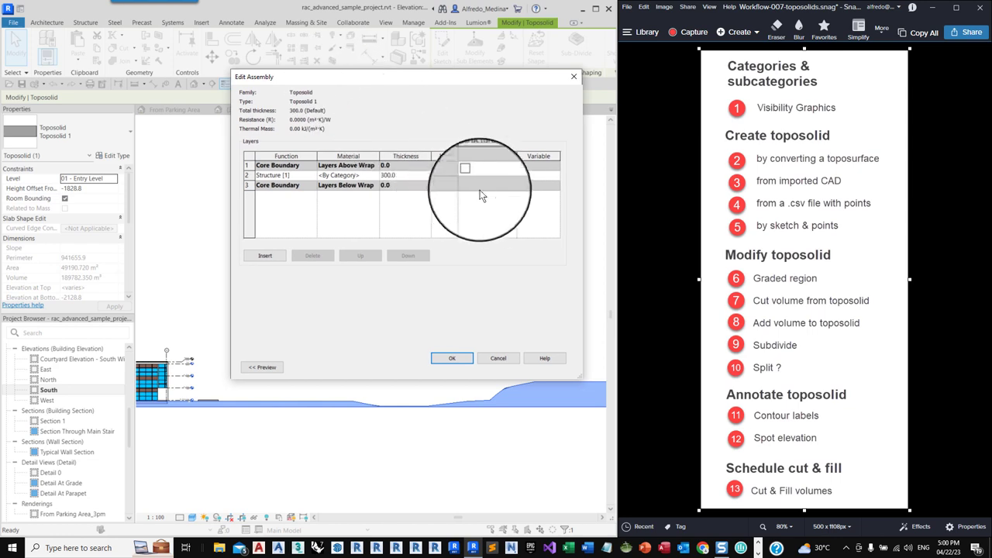
left_click(524, 176)
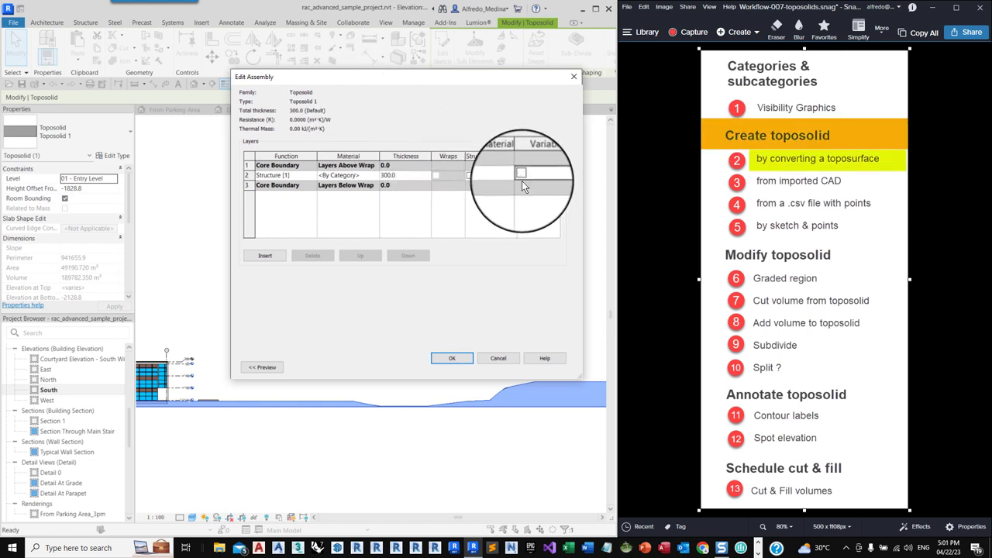
left_click(451, 361)
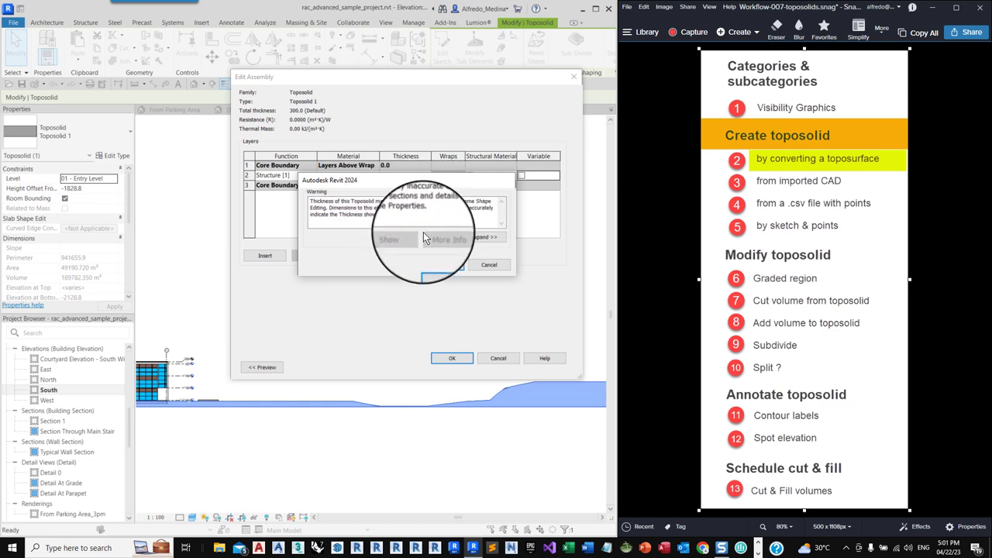
left_click(449, 264)
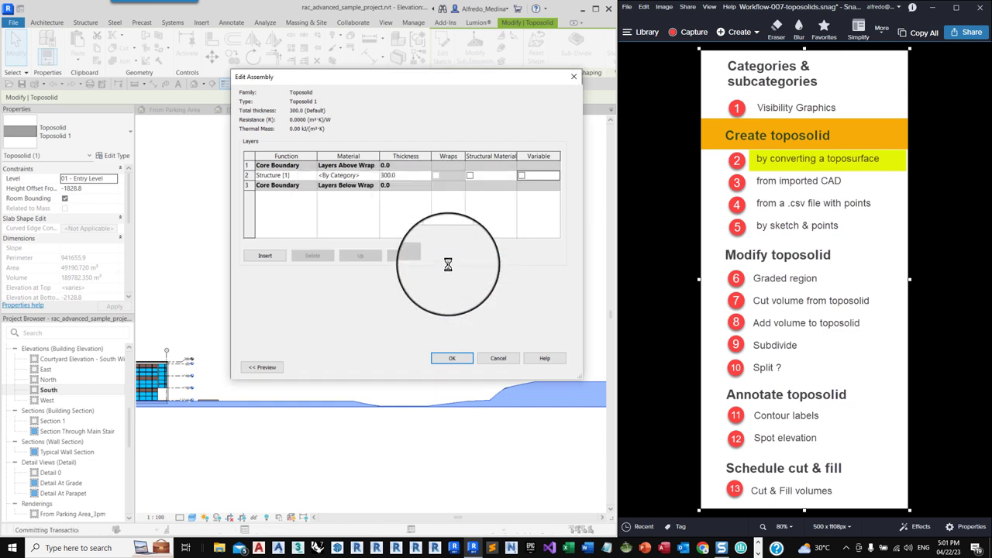
left_click(457, 371)
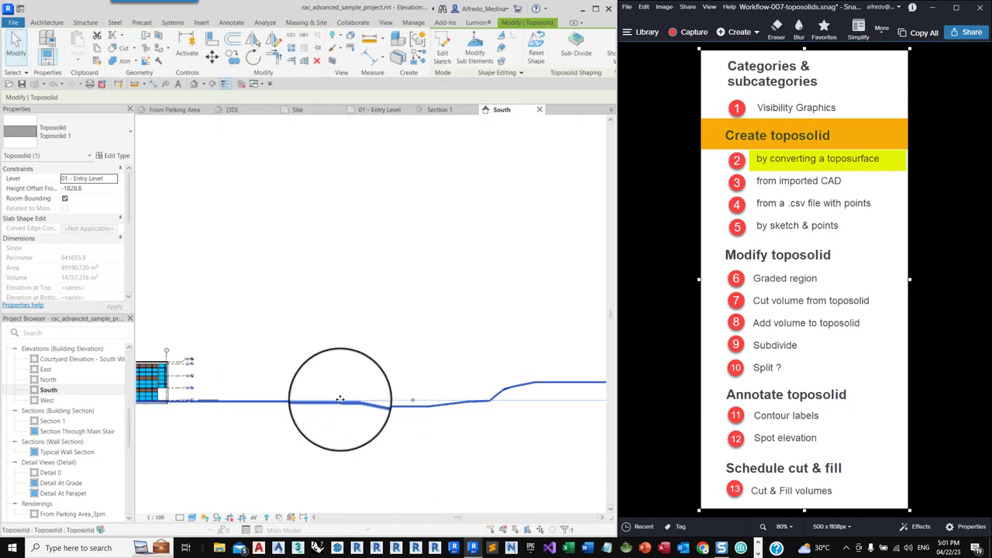
- Examine the toposolid's profile along the whole site in the South elevation, including the slope beyond the building
scroll(434, 403, "down", 2)
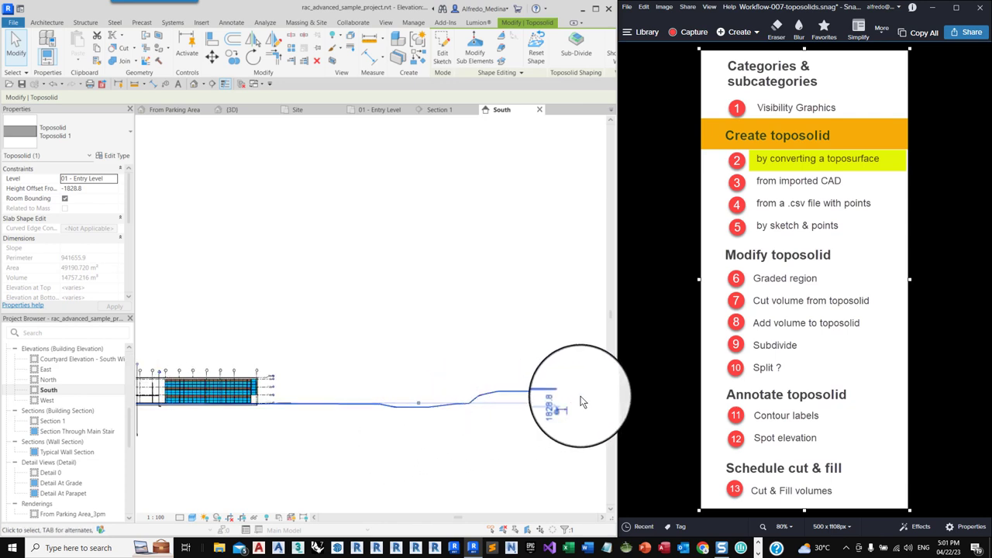
scroll(570, 403, "down", 1)
scroll(456, 401, "down", 1)
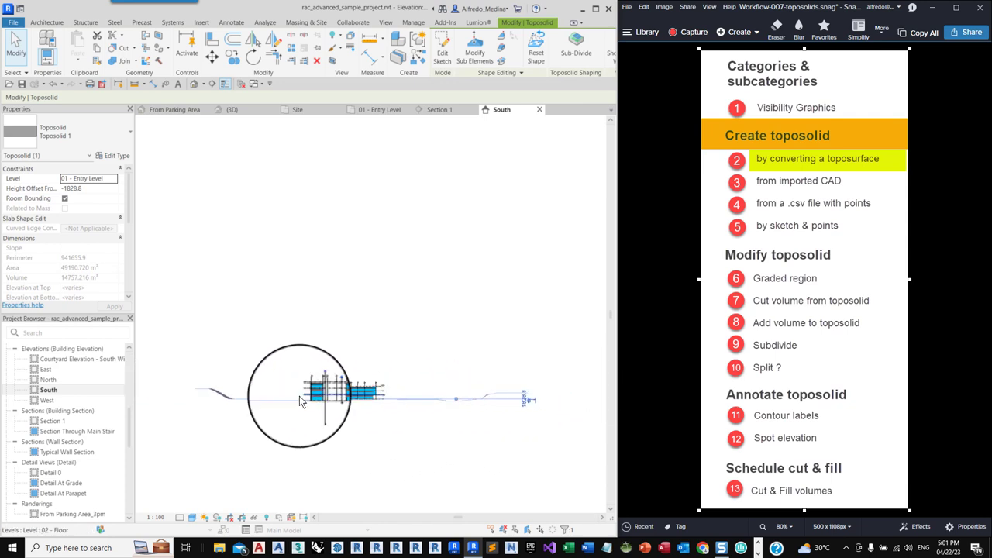
scroll(194, 391, "up", 4)
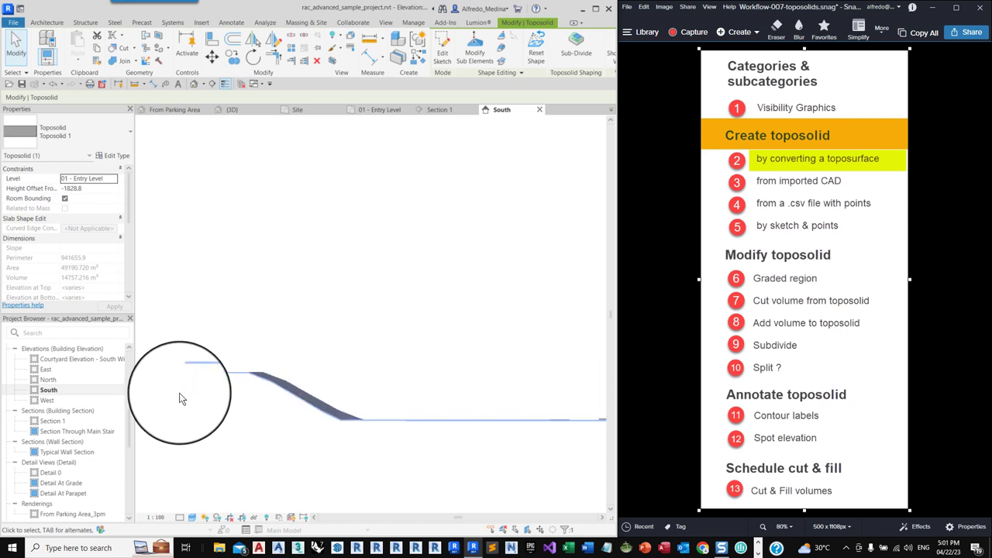
scroll(197, 388, "up", 1)
scroll(210, 370, "down", 3)
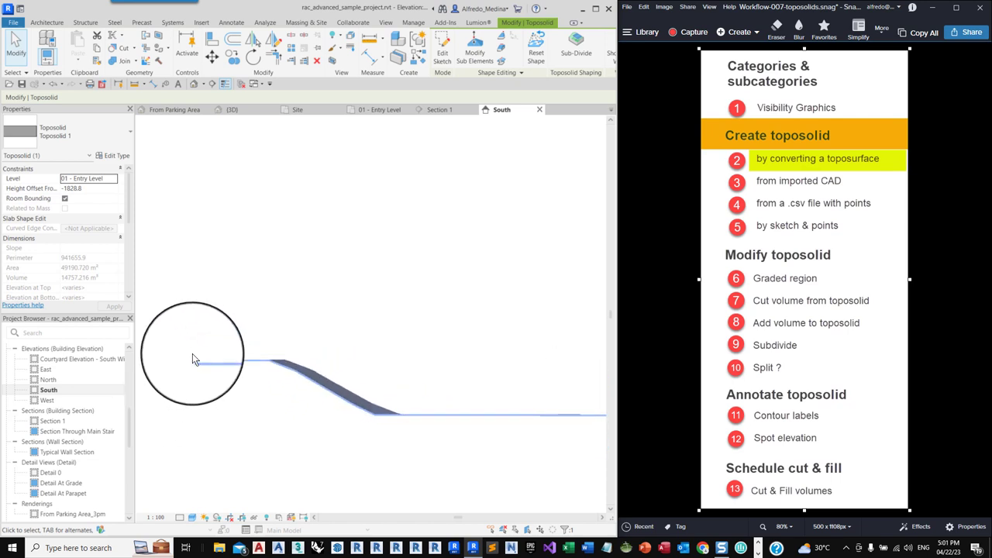
- Return to the default 3D view, examine the thickness at the toposolid's front corner, and select the toposolid
left_click(194, 85)
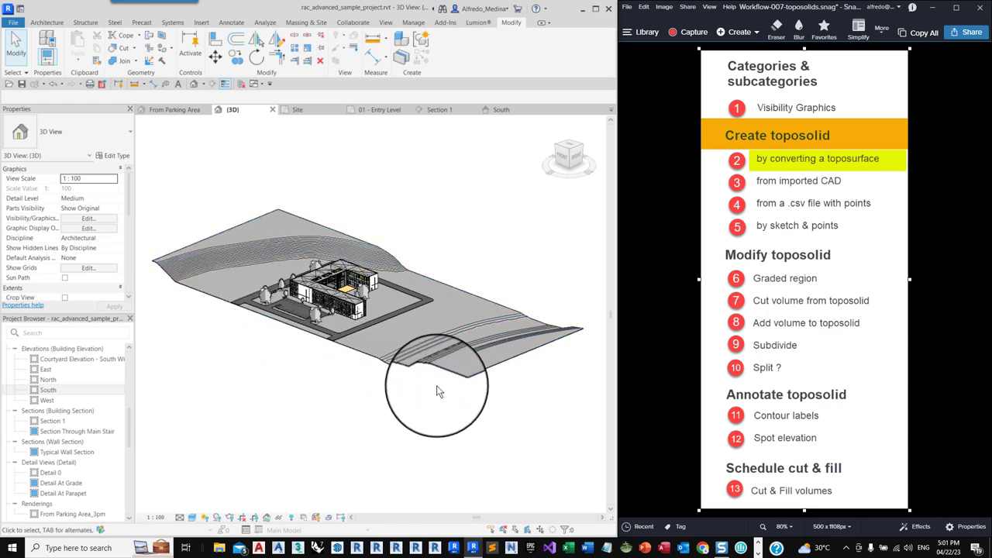
scroll(436, 385, "up", 6)
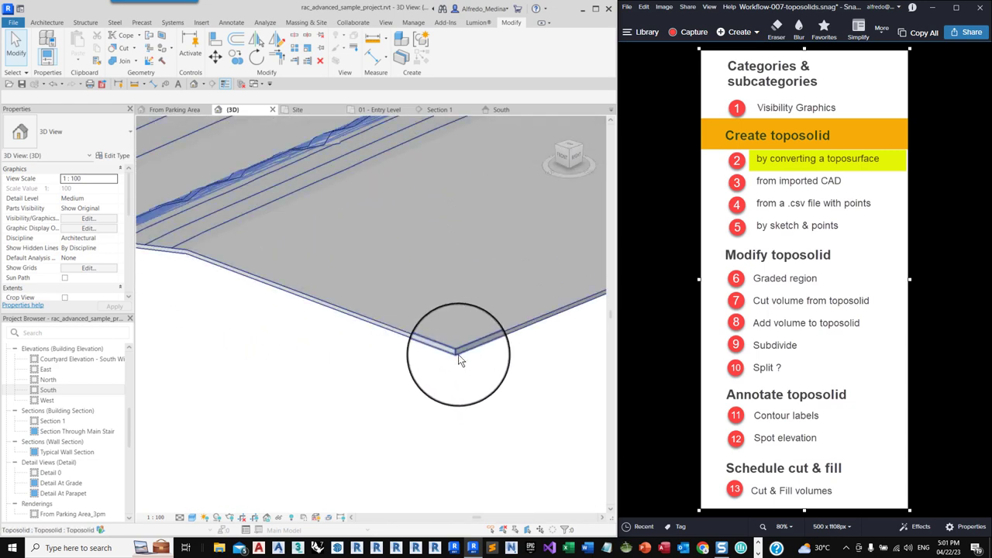
scroll(480, 405, "down", 8)
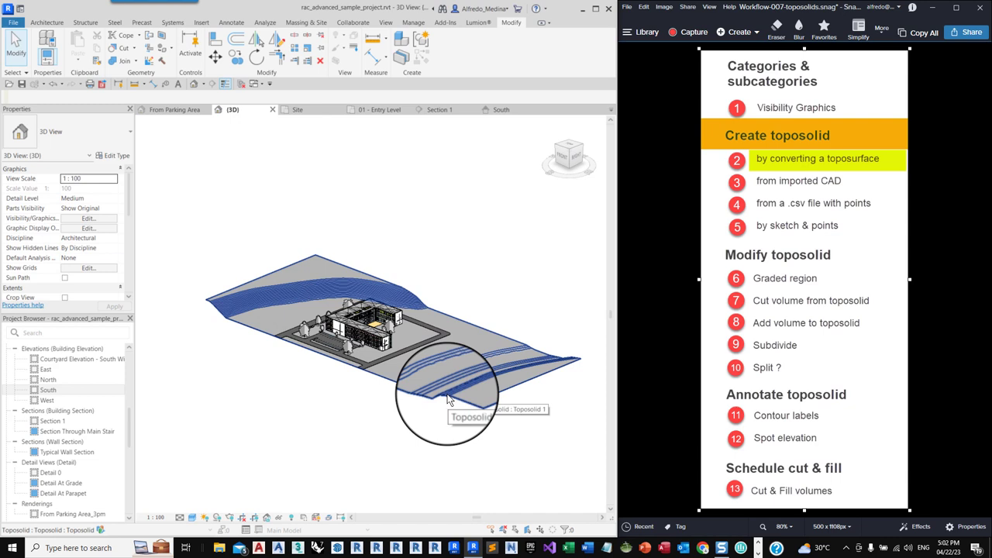
left_click(448, 398)
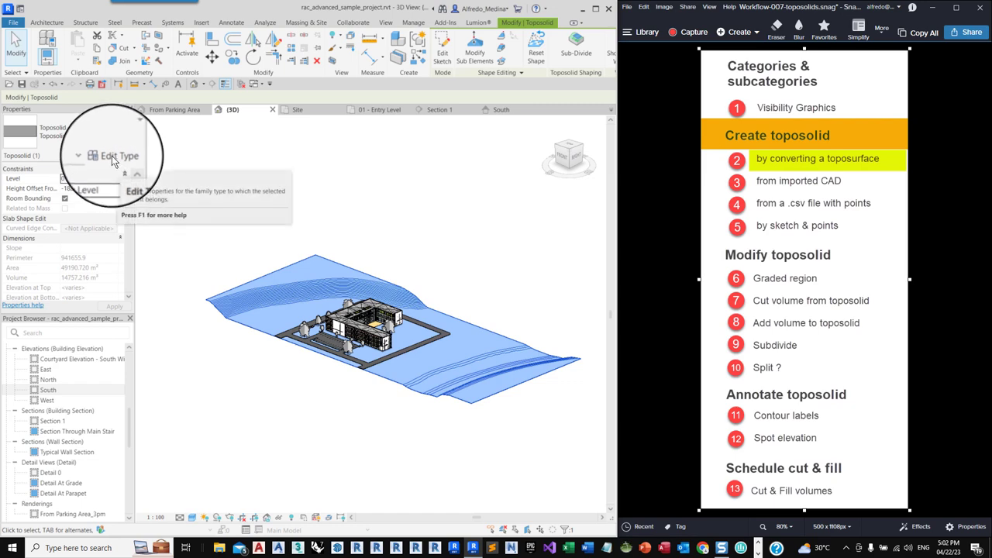
- Turn the Variable option back on for the Structure layer in the Toposolid 1 type's assembly and deselect the toposolid
left_click(112, 156)
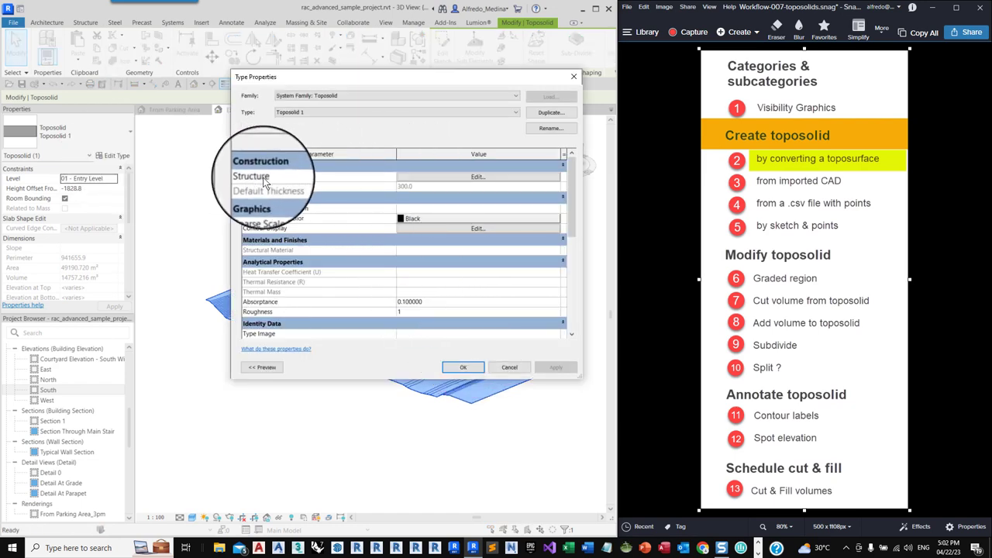
left_click(412, 176)
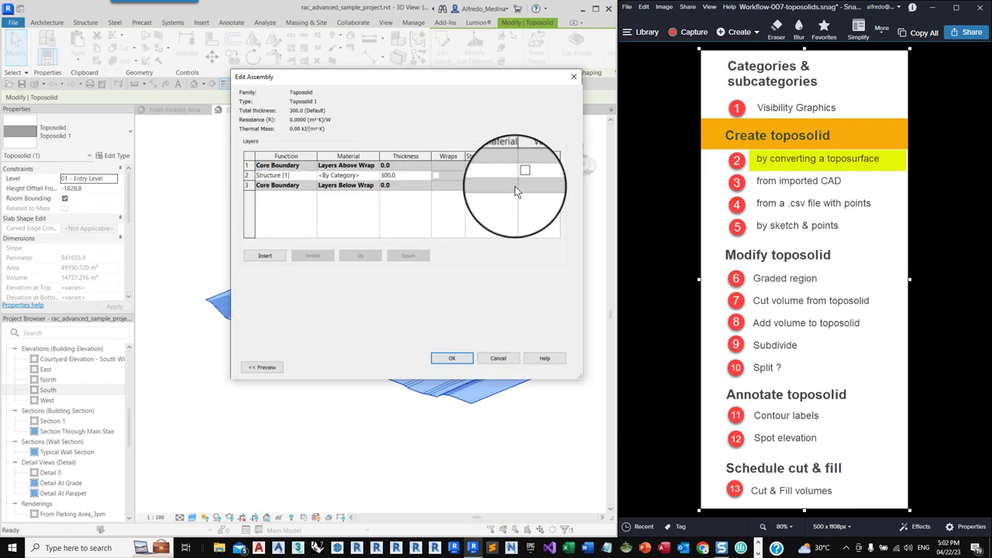
left_click(523, 176)
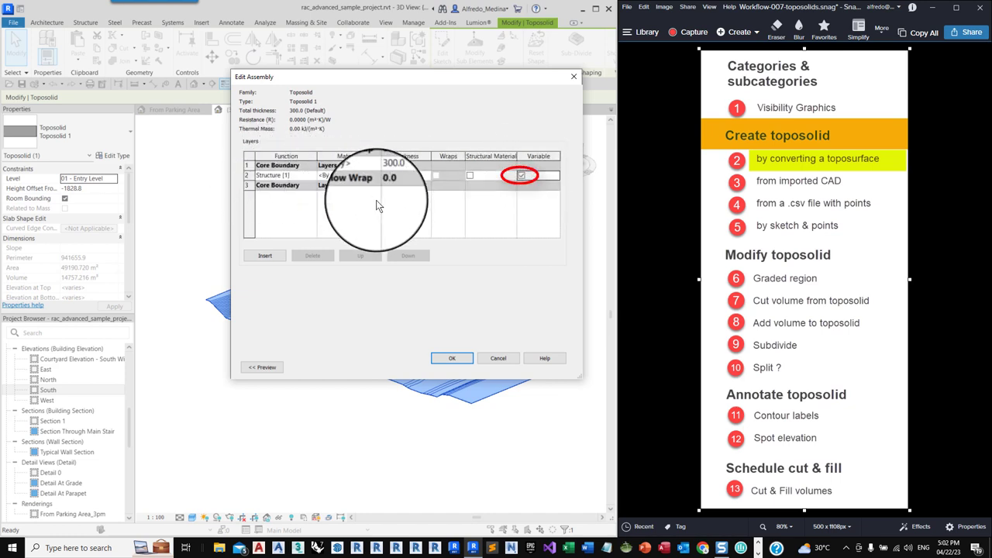
left_click(453, 360)
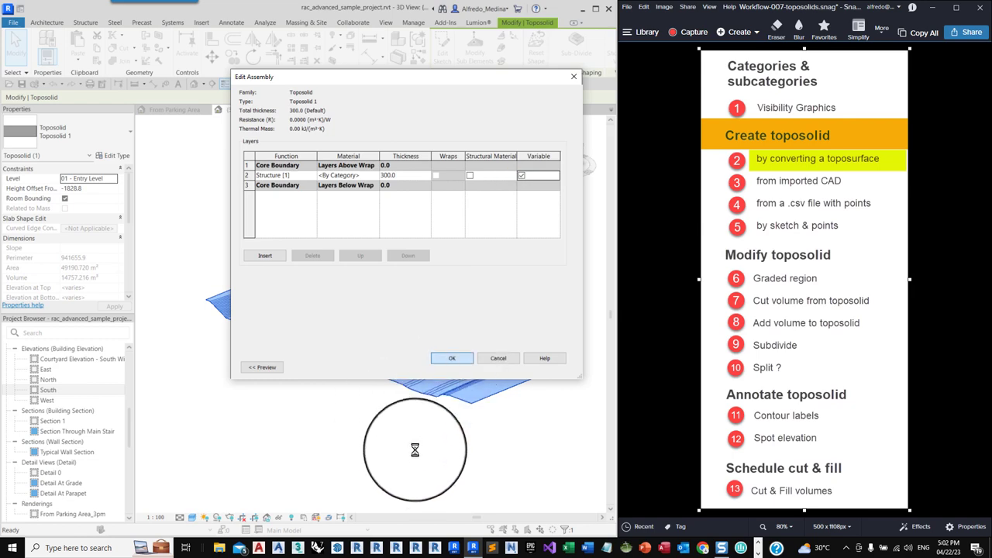
left_click(463, 367)
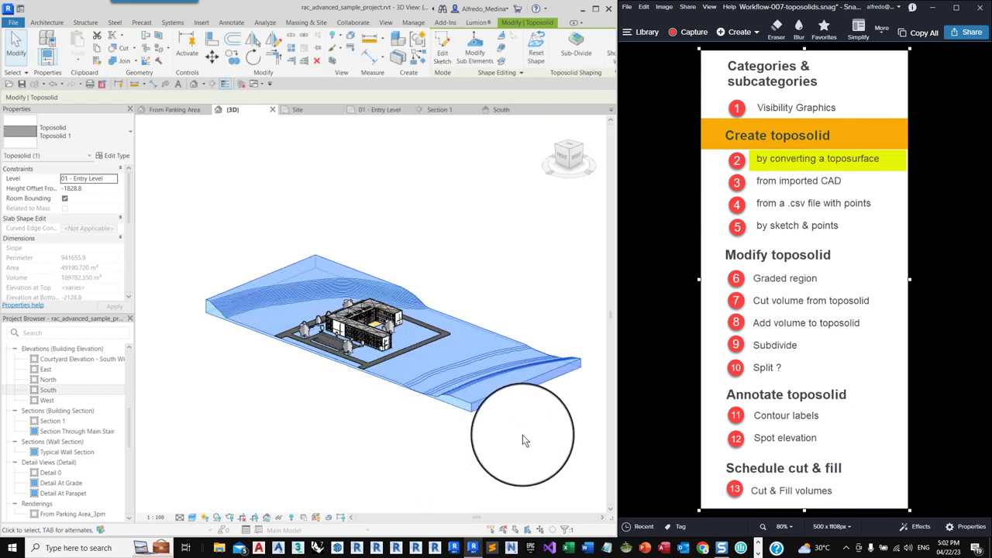
left_click(522, 434)
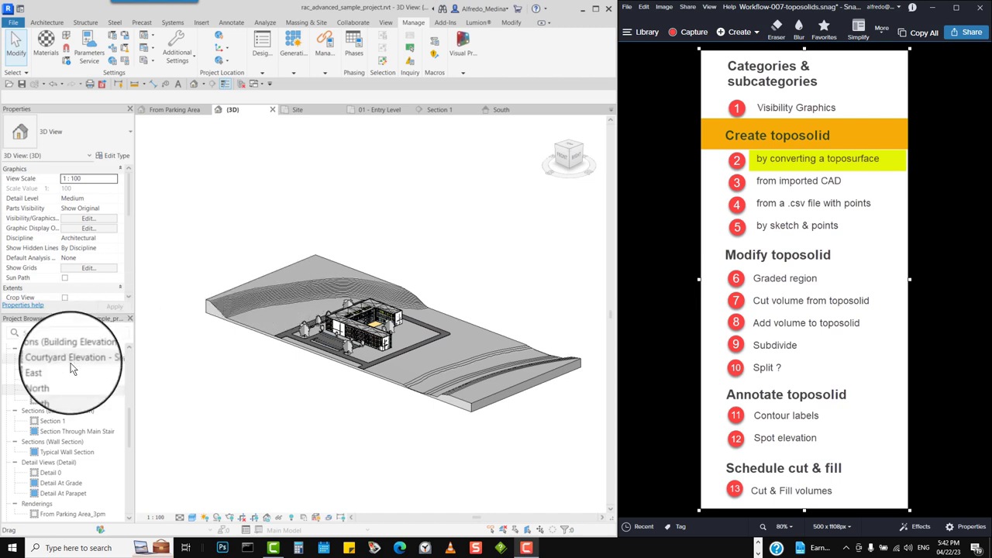
- Open the Site floor plan and select the toposolid by its boundary edge
scroll(62, 391, "up", 5)
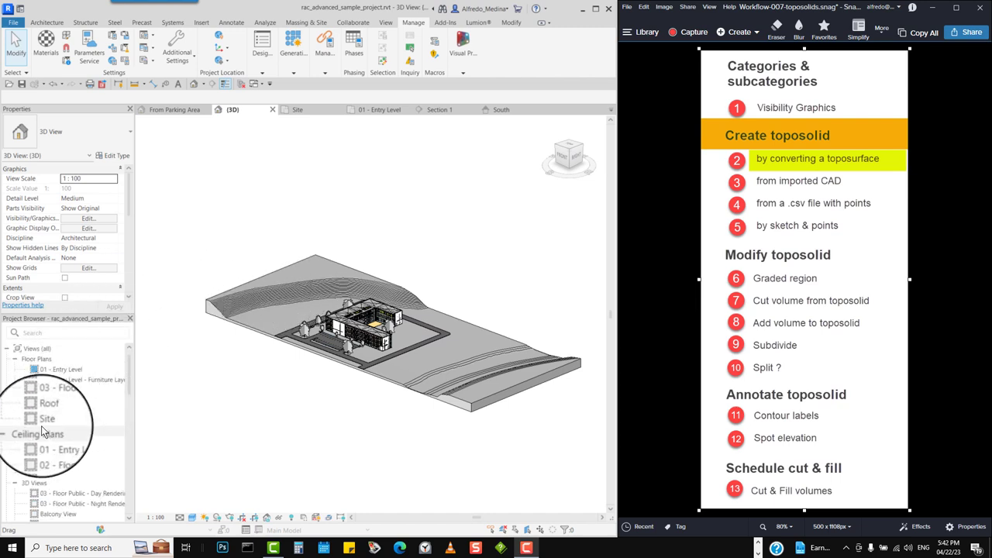
double_click(41, 424)
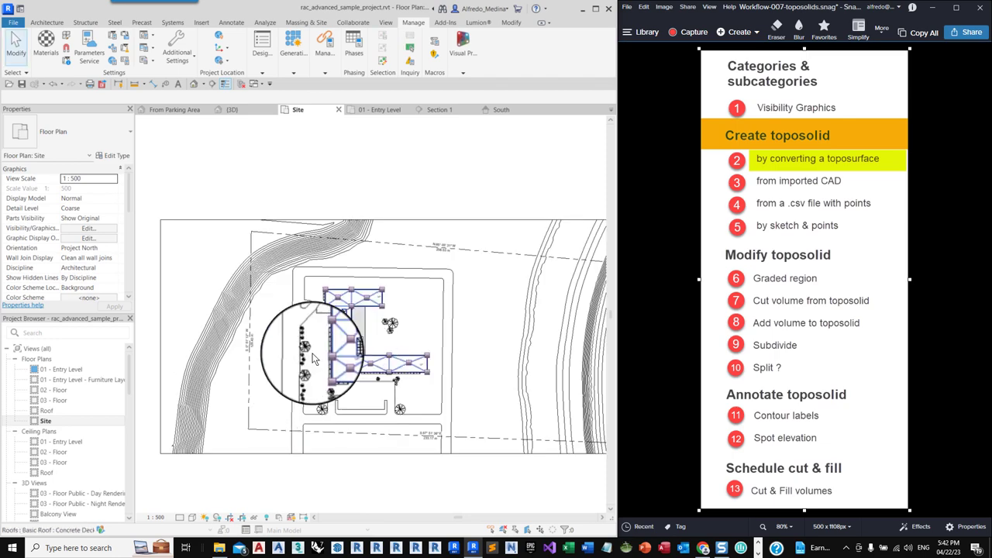
scroll(262, 293, "up", 5)
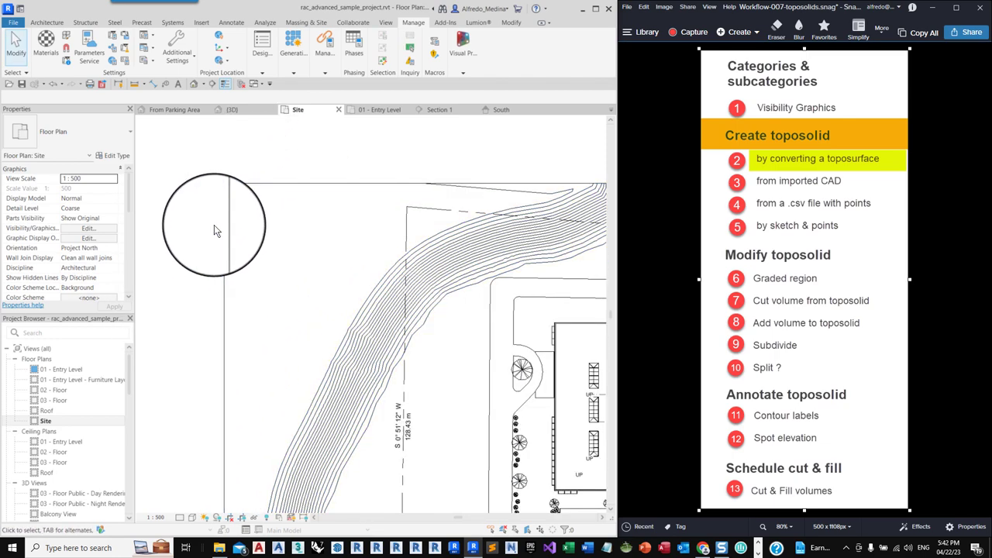
scroll(213, 225, "up", 1)
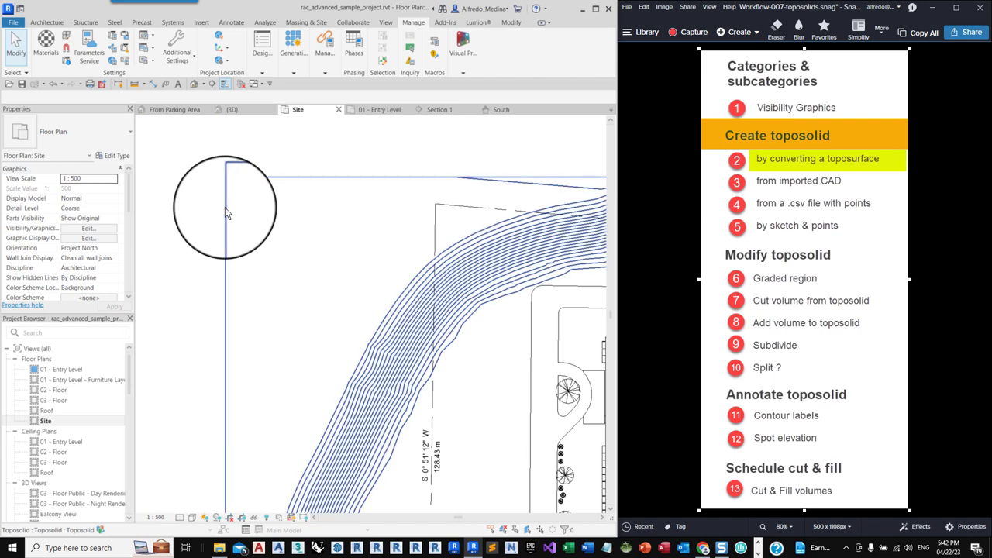
left_click(225, 207)
scroll(214, 220, "down", 1)
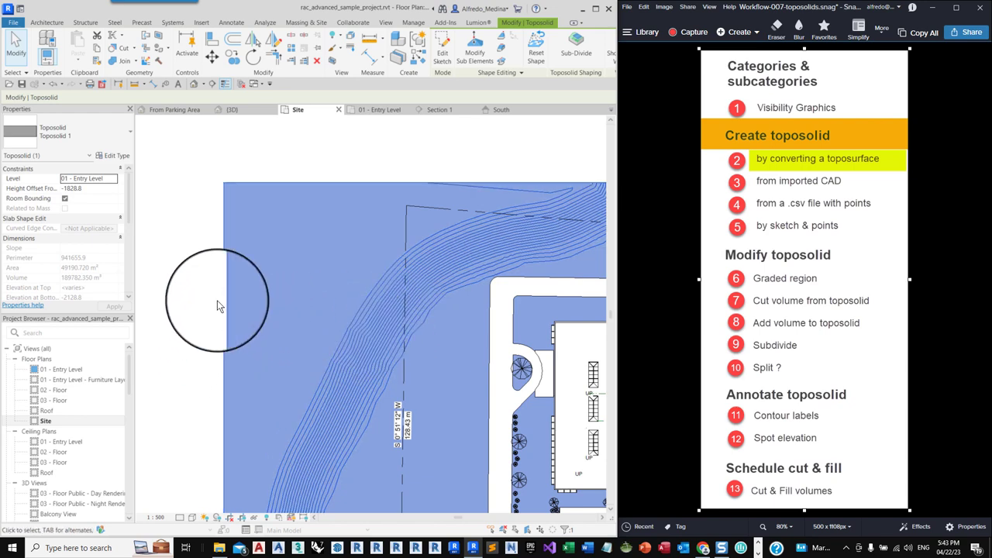
scroll(247, 174, "up", 2)
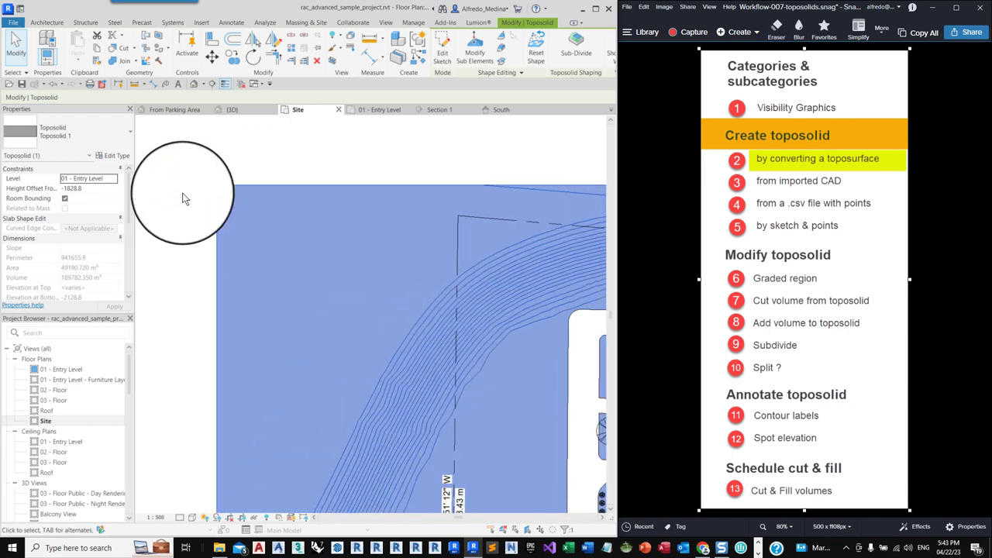
- Choose the Site - Grass material for the Structure layer in the Toposolid 1 type's assembly
left_click(117, 155)
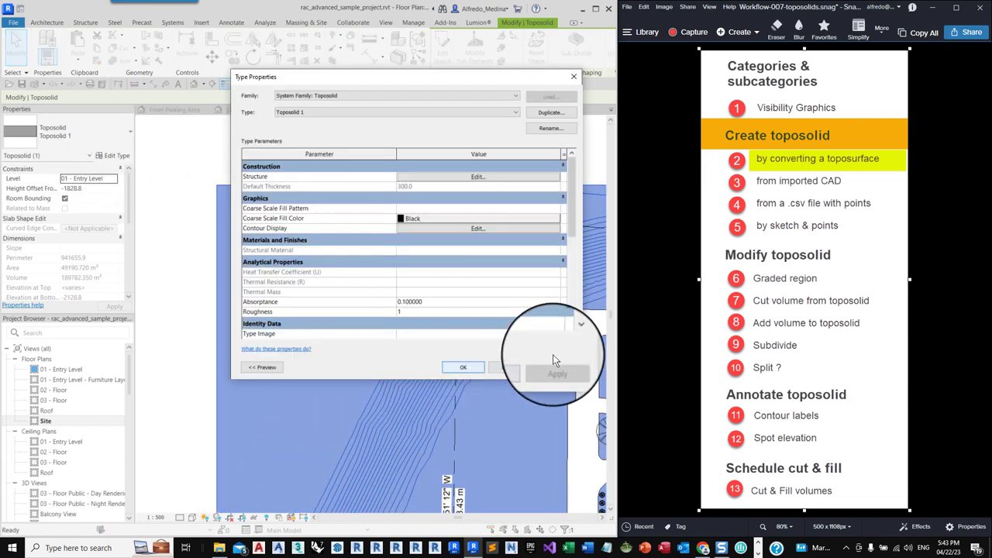
left_click(419, 177)
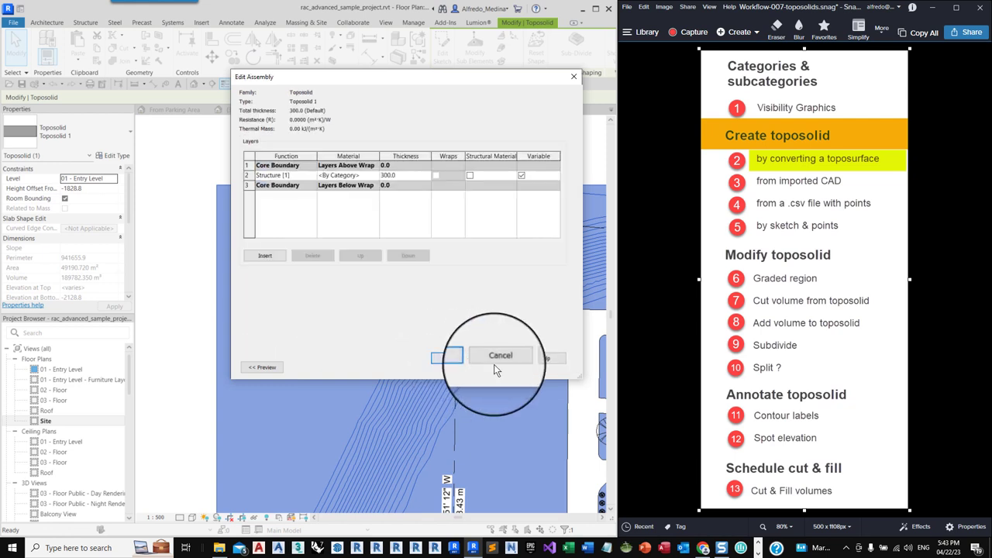
left_click(362, 177)
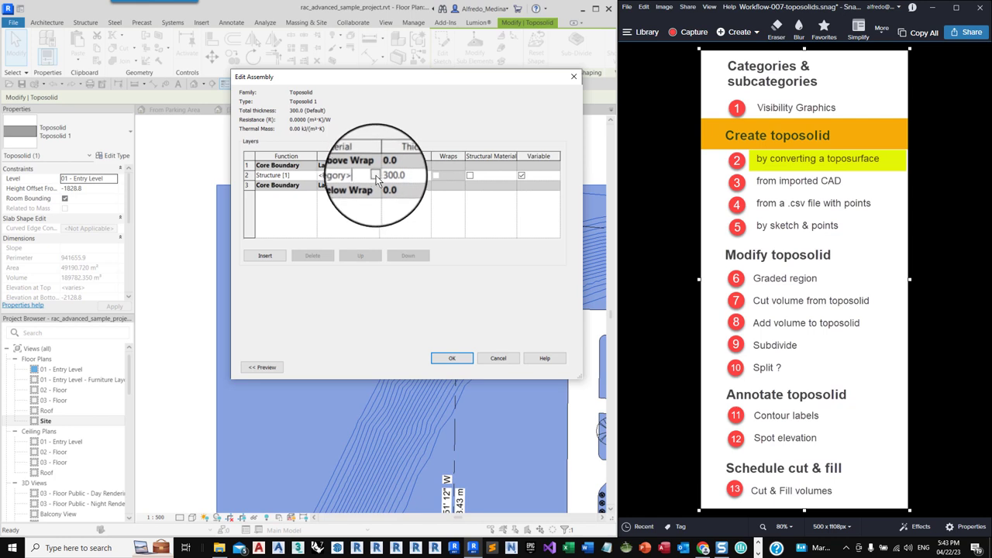
left_click(376, 175)
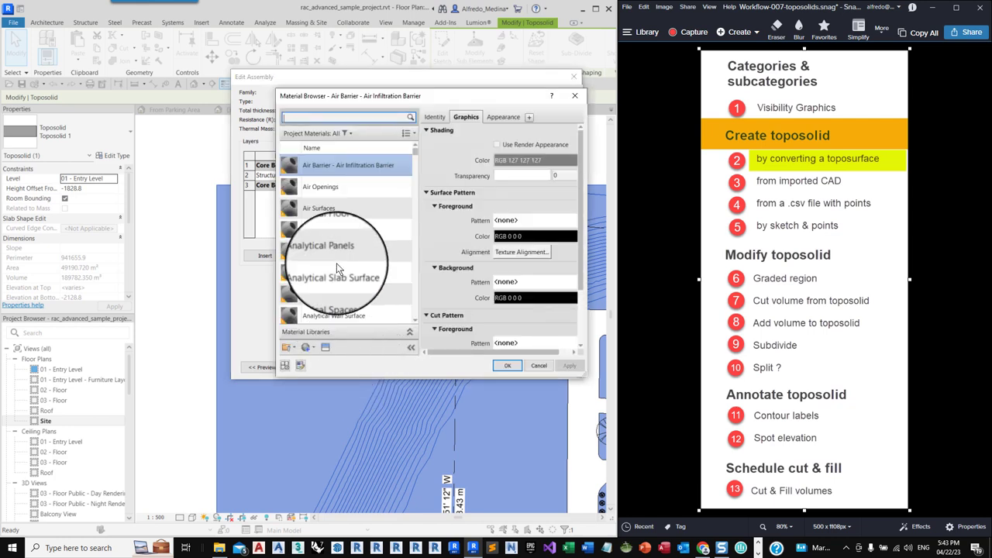
left_click(306, 119)
type("gras")
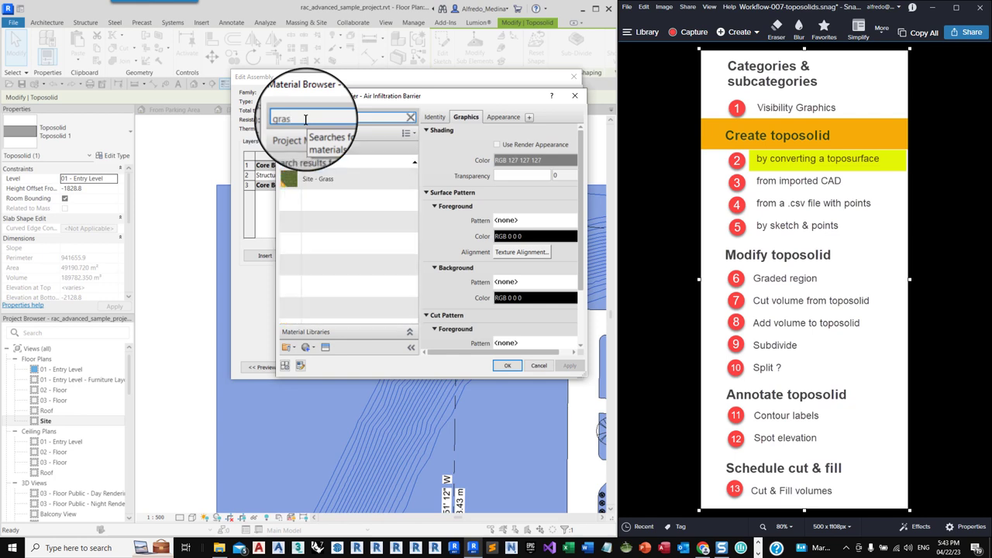
left_click(294, 176)
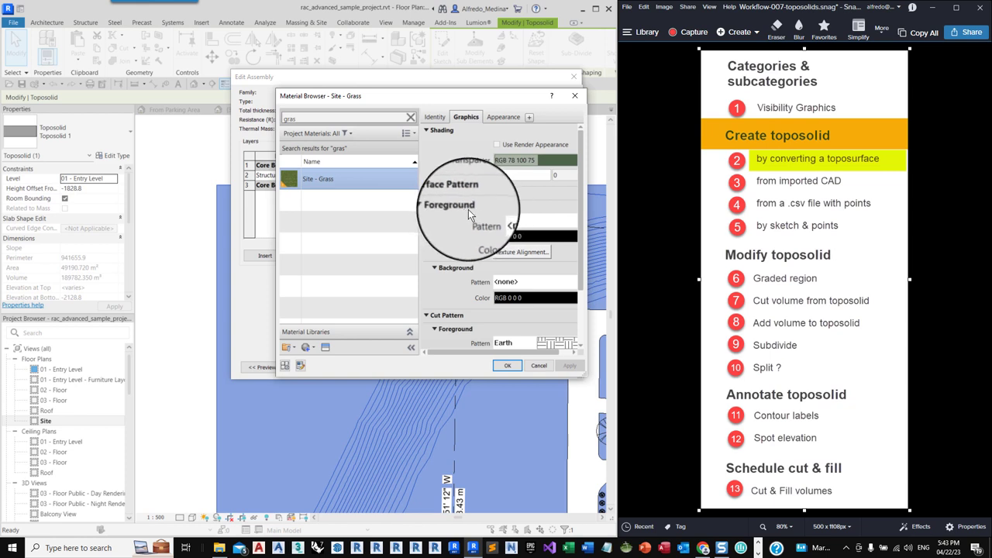
- Set the surface foreground pattern of the Site - Grass material to the Vertical drafting pattern
left_click(506, 222)
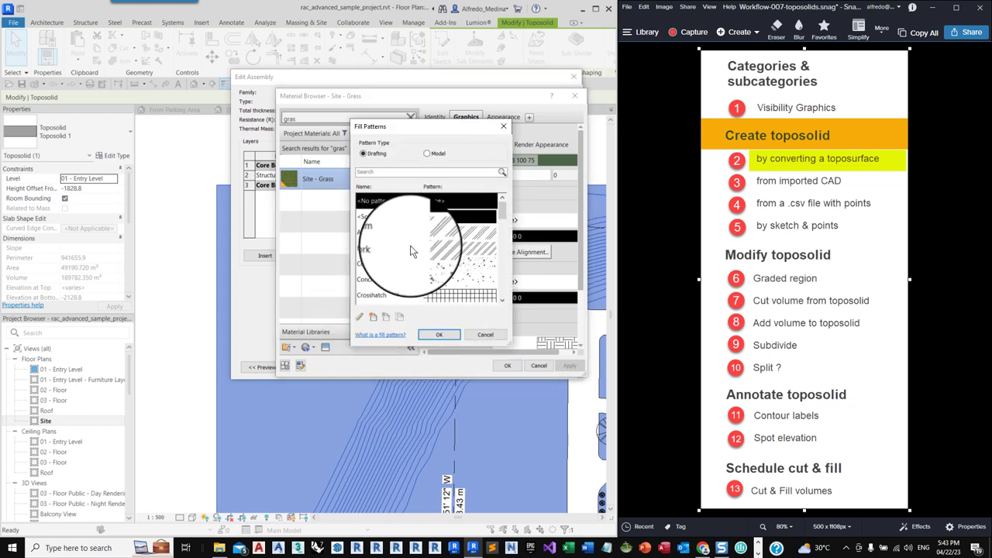
scroll(412, 245, "down", 3)
scroll(413, 245, "down", 3)
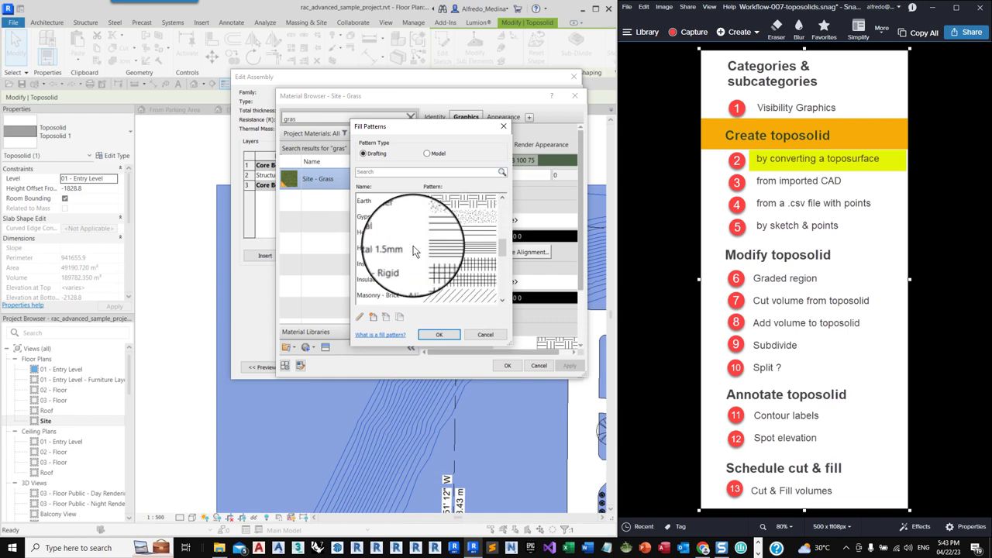
scroll(413, 246, "down", 3)
scroll(414, 246, "down", 3)
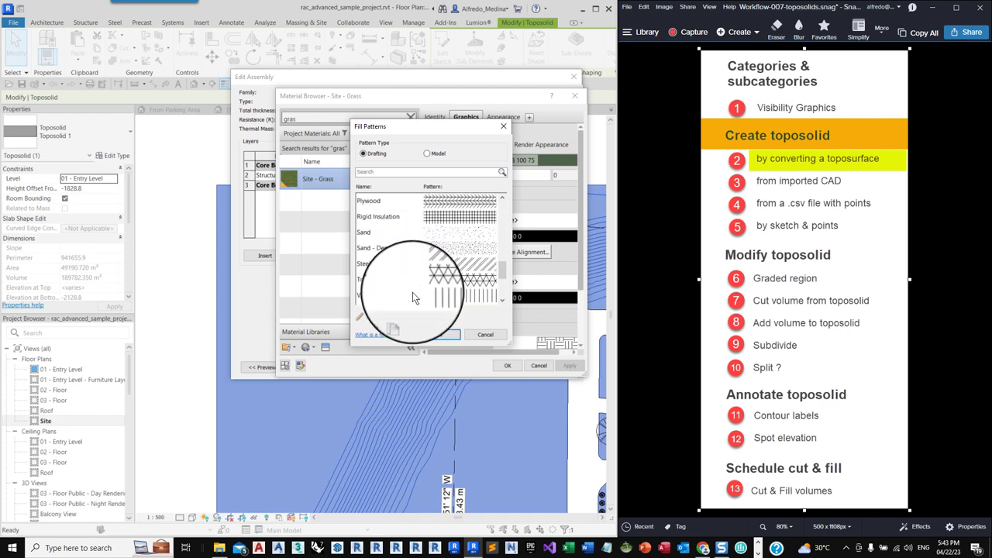
left_click(390, 297)
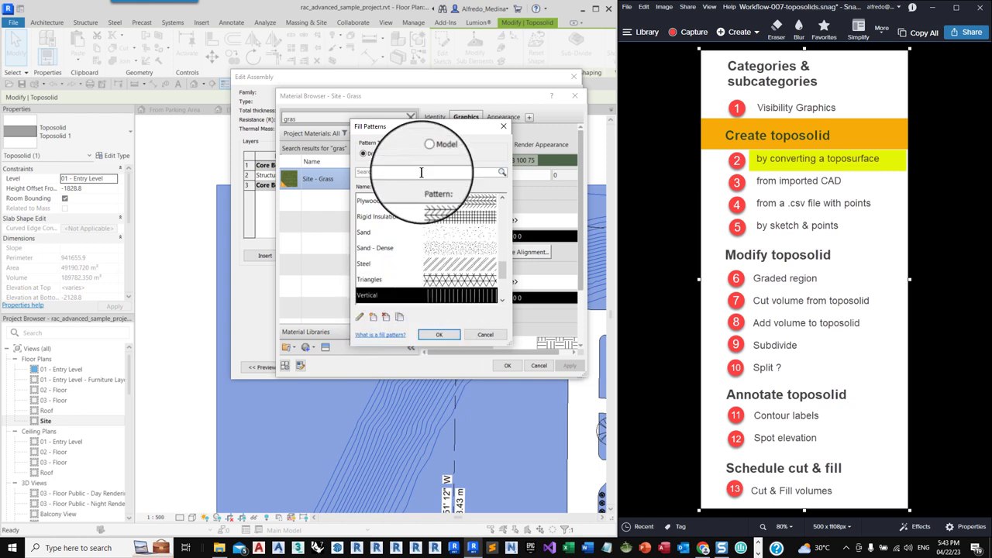
left_click(438, 334)
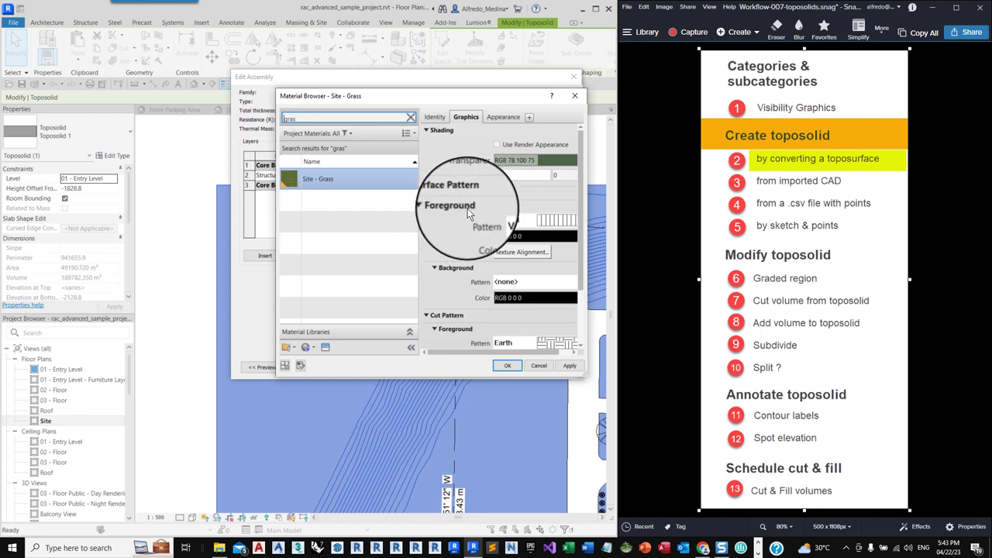
- Set the Site - Grass material's cut foreground pattern to Diagonal up and accept the material, assembly and type changes
scroll(476, 228, "down", 2)
scroll(447, 235, "down", 1)
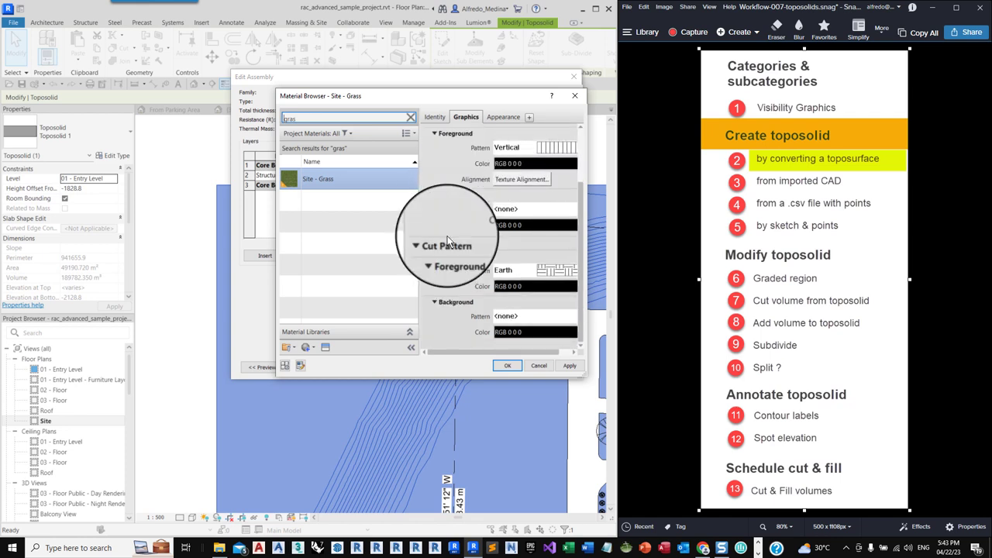
left_click(548, 277)
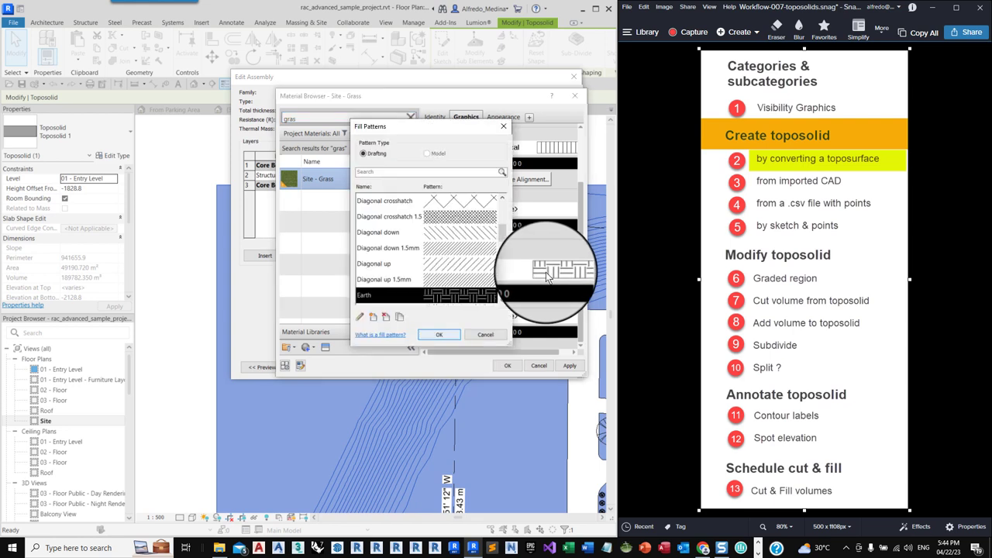
left_click(435, 264)
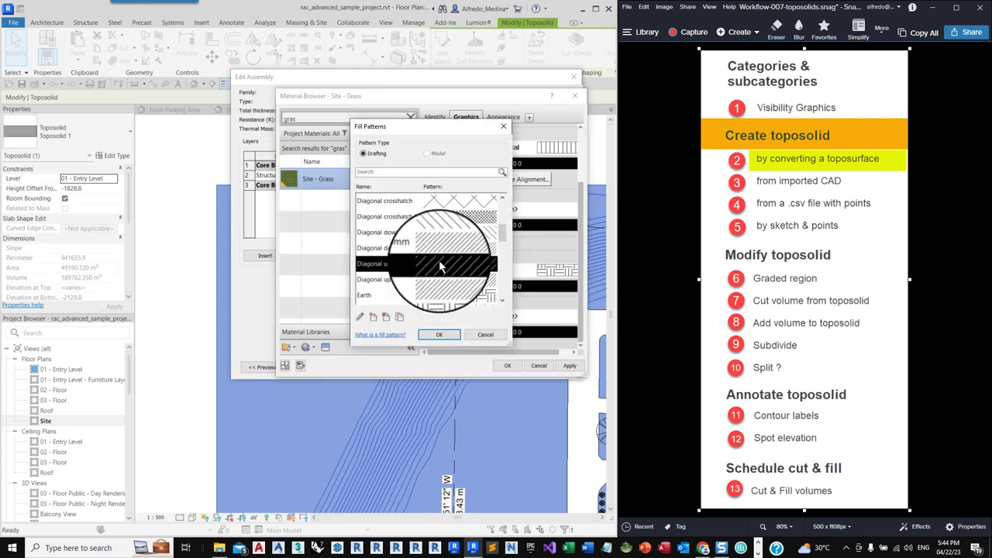
left_click(439, 336)
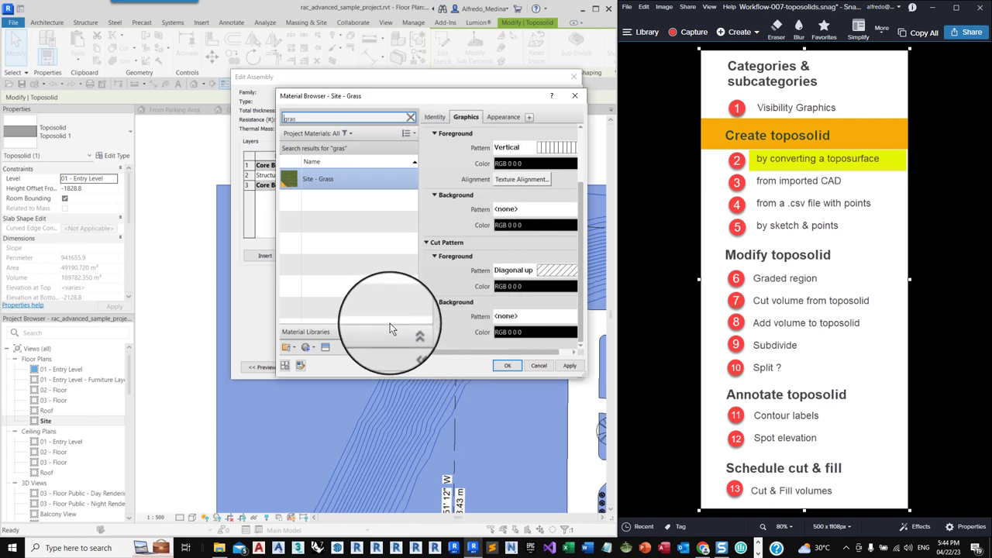
left_click(503, 366)
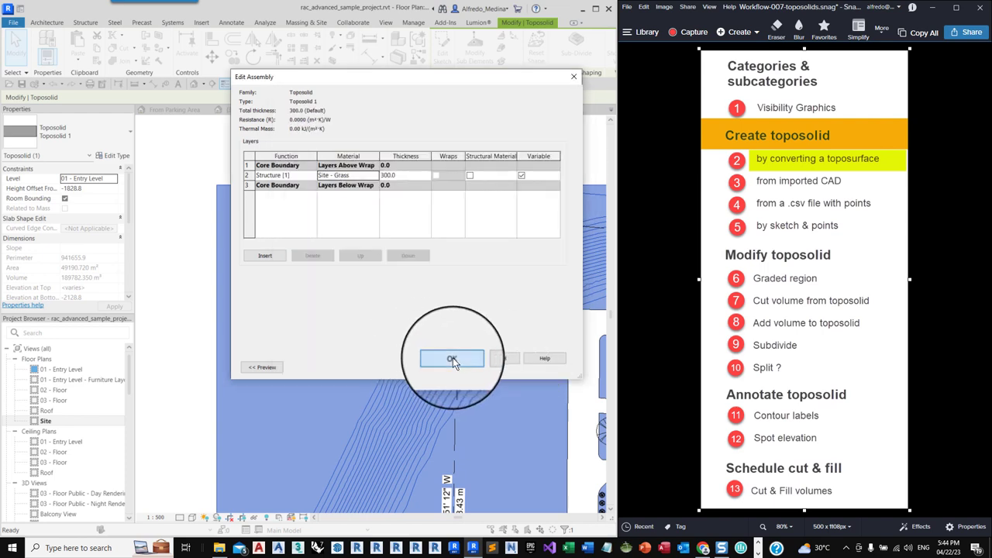
left_click(453, 360)
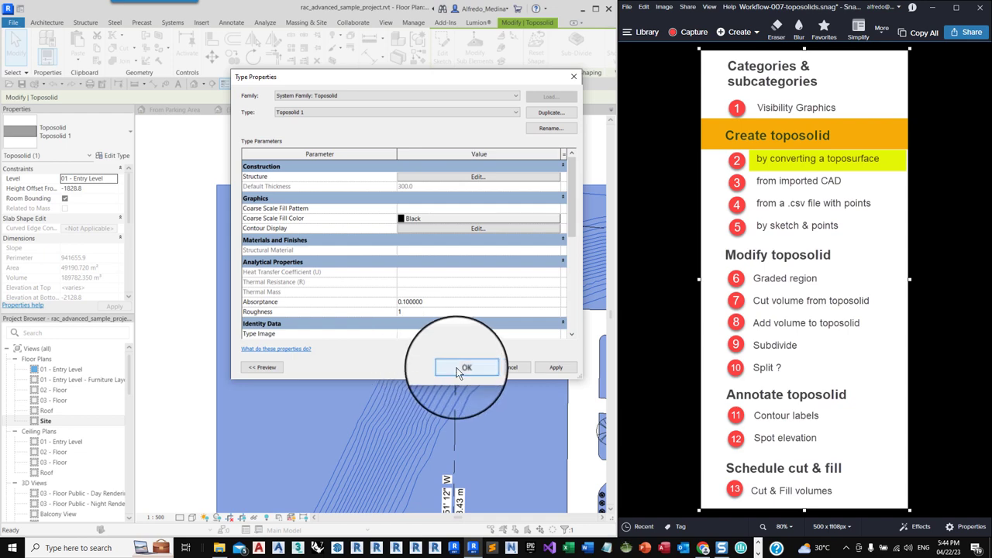
left_click(459, 369)
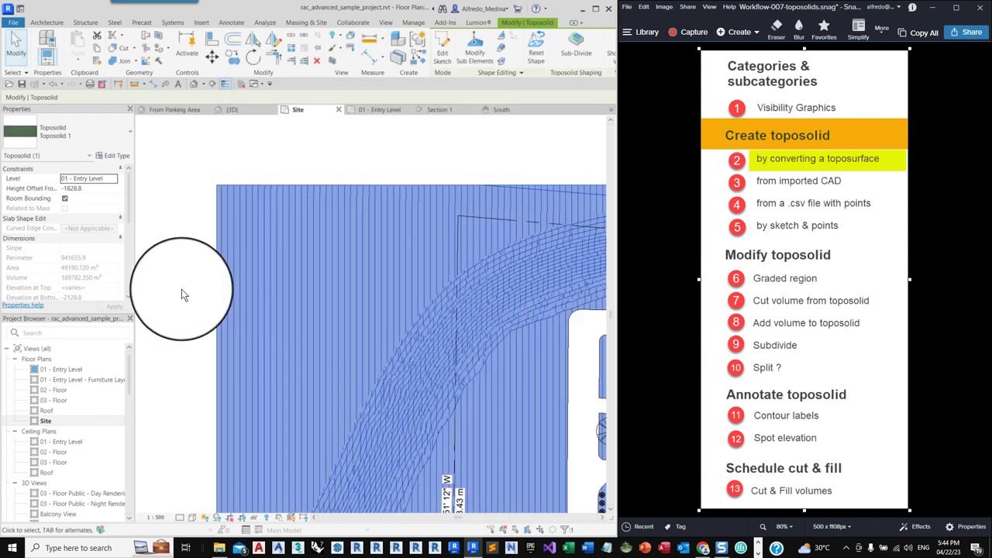
- Deselect the toposolid and examine its surface pattern across the whole Site floor plan
left_click(181, 289)
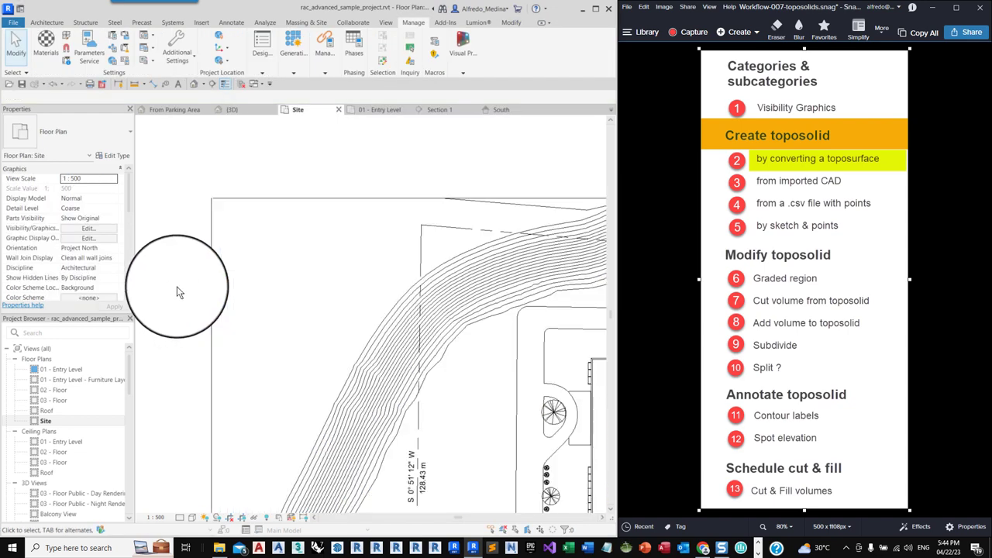
scroll(176, 286, "down", 1)
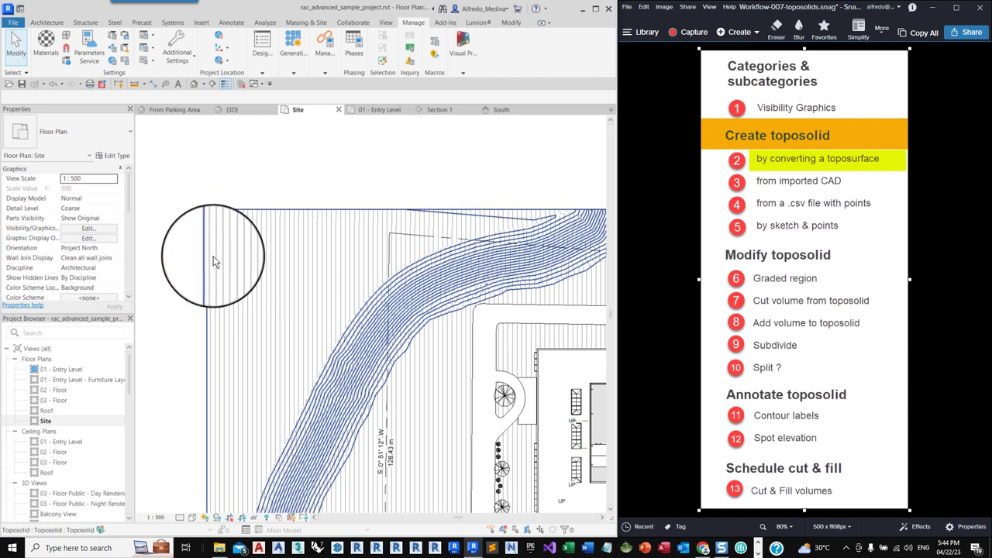
scroll(186, 280, "down", 1)
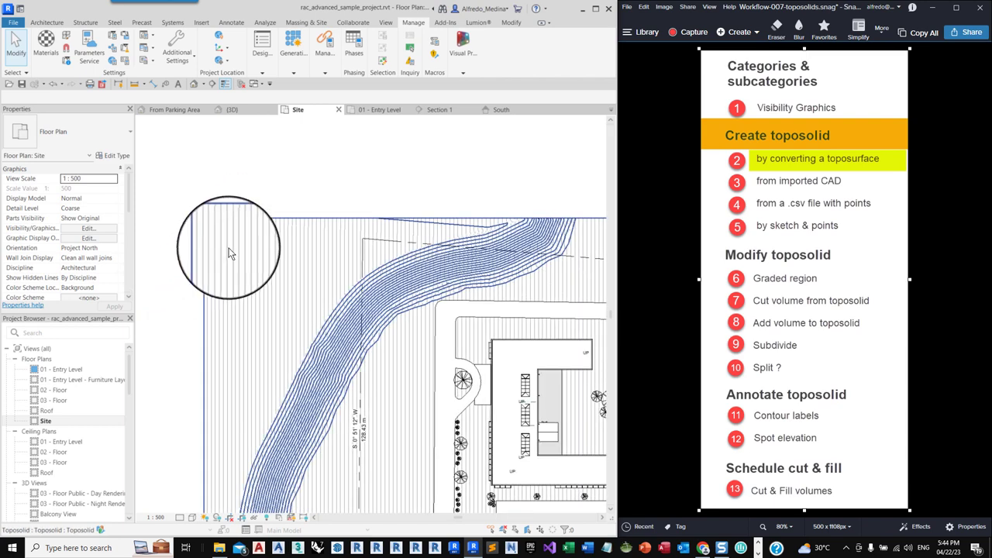
scroll(297, 250, "down", 4)
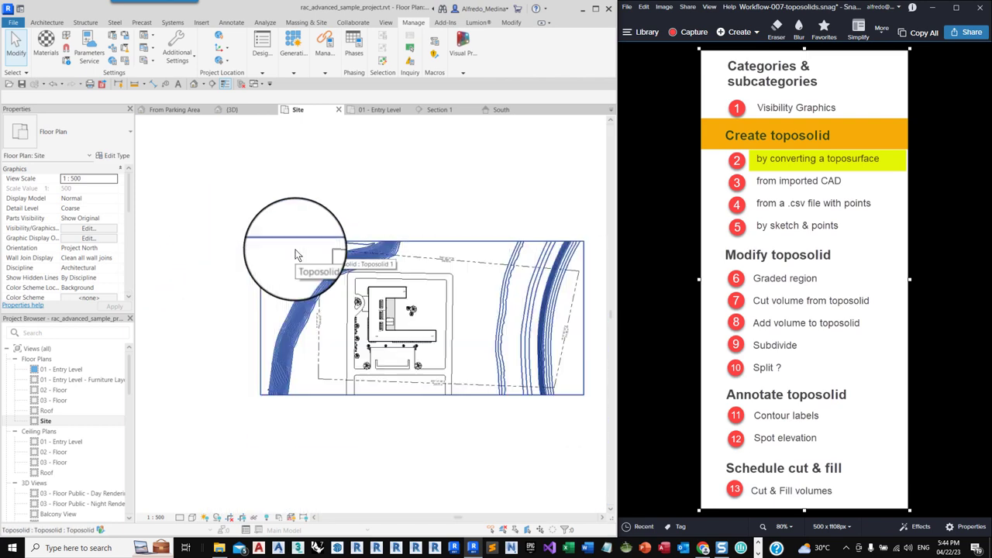
- Switch to the Section 1 view and turn off its crop to expose the full toposolid section beyond the building
left_click(437, 110)
scroll(554, 332, "down", 3)
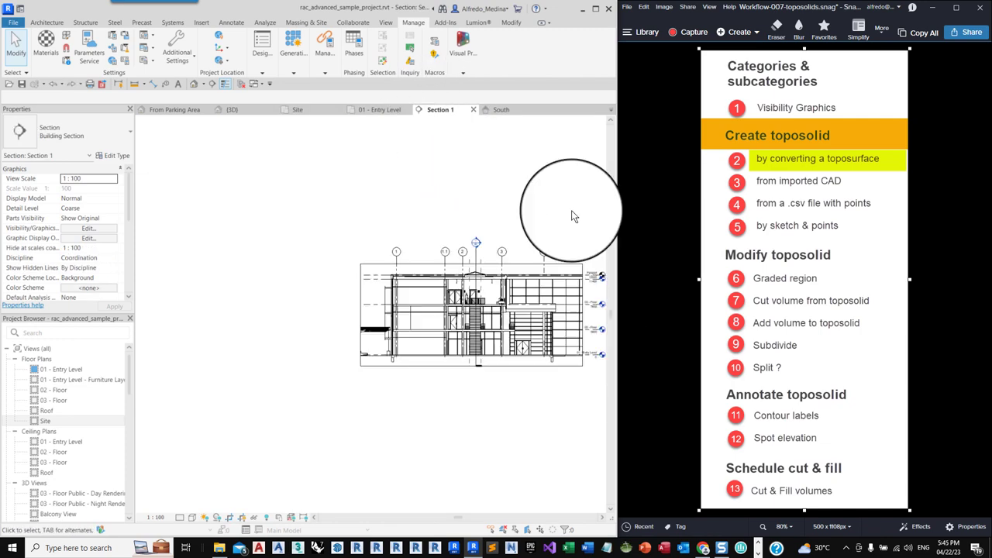
middle_click_drag(535, 298, 476, 290)
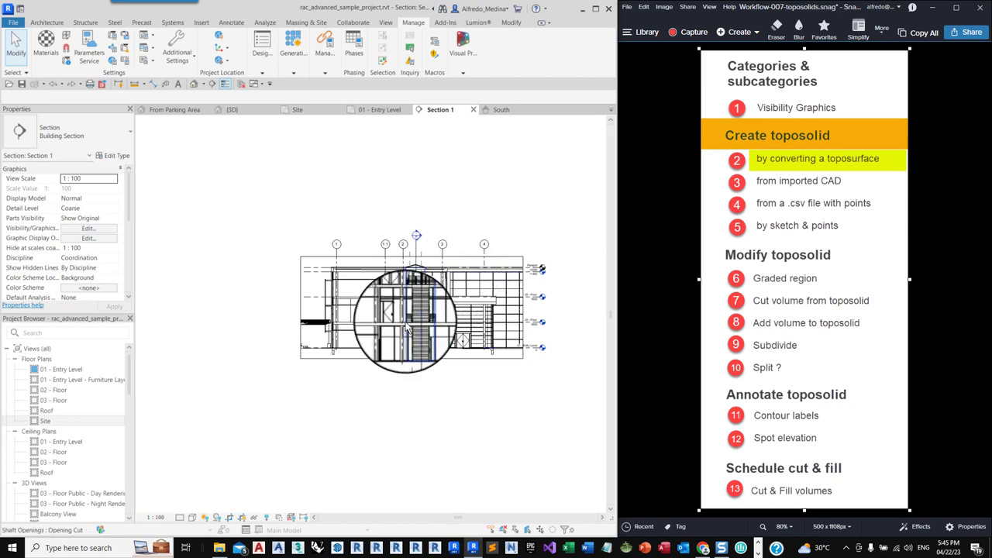
left_click(231, 519)
scroll(370, 413, "down", 6)
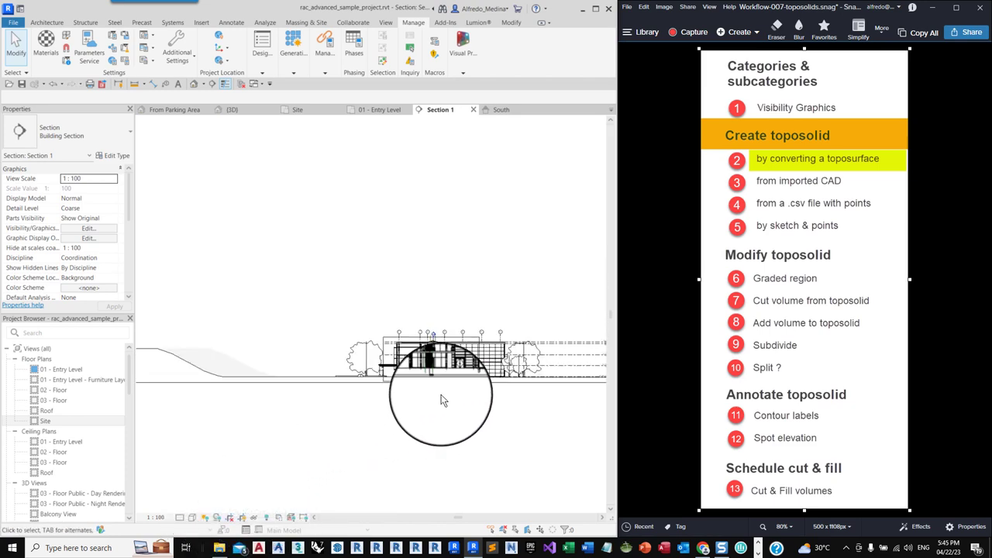
scroll(165, 393, "up", 2)
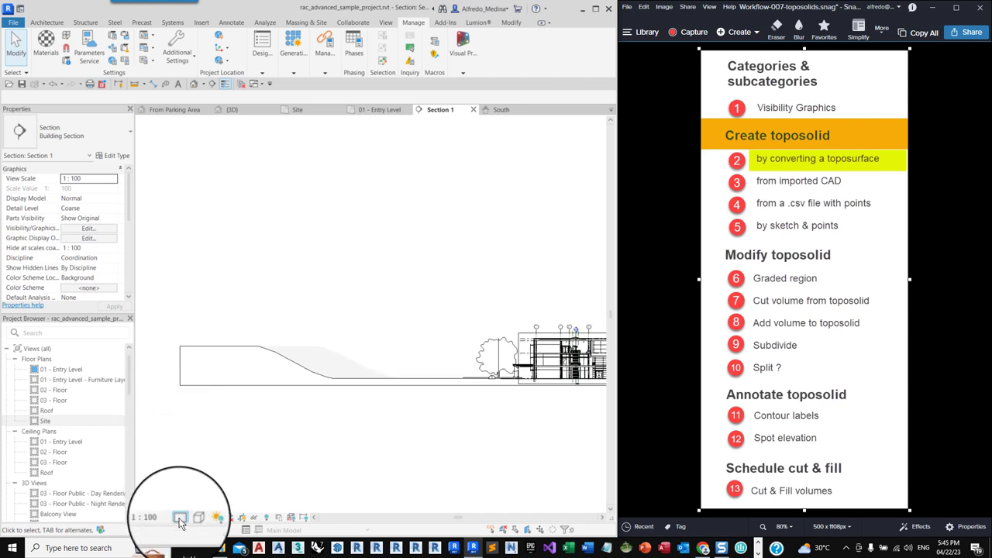
- Set the section view's detail level to Medium and inspect the cut pattern at the toposolid's raised end
left_click(179, 518)
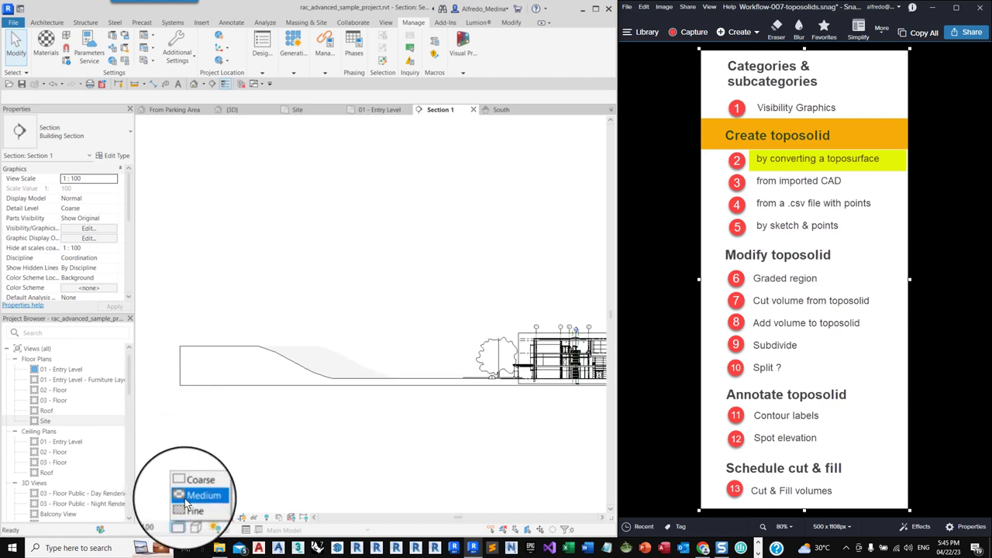
left_click(186, 496)
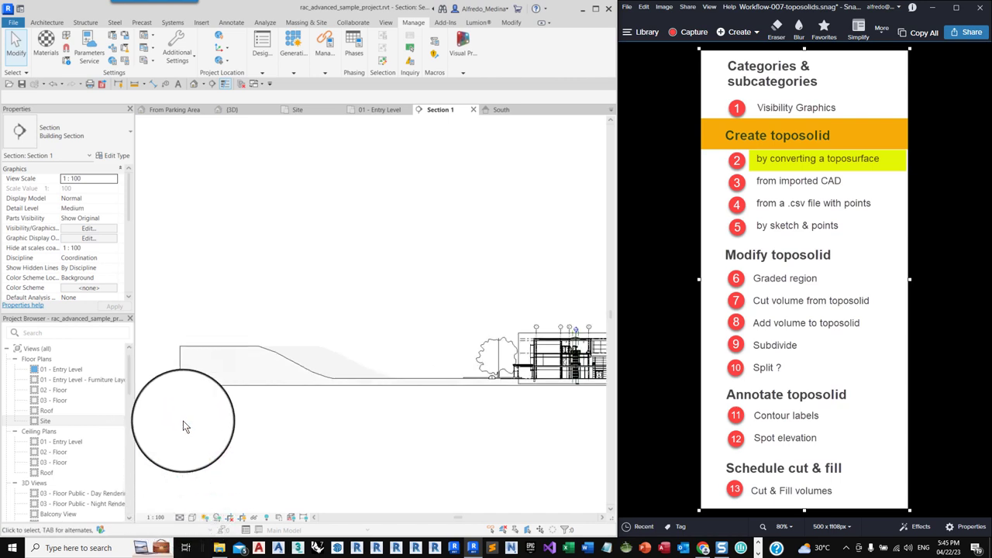
scroll(184, 363, "up", 3)
scroll(179, 353, "up", 3)
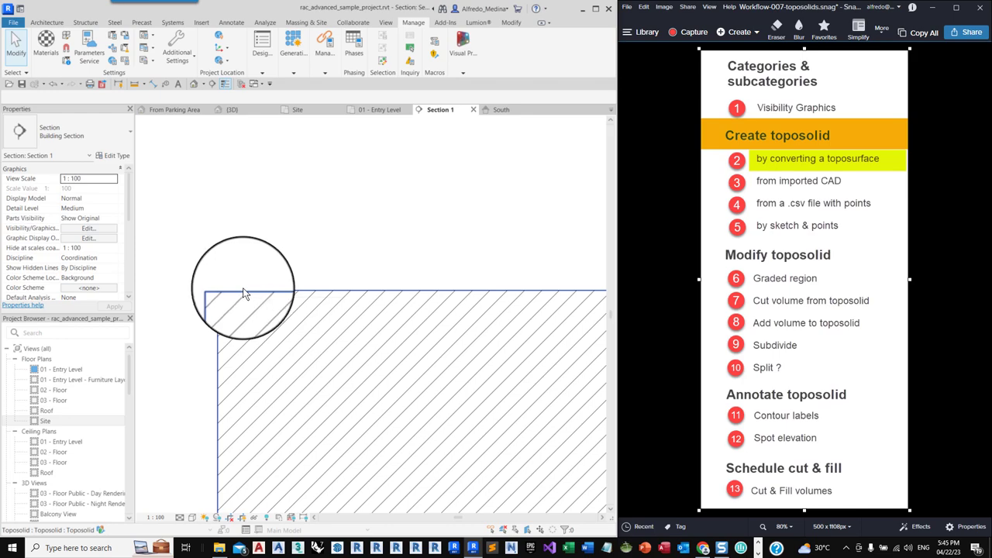
scroll(195, 310, "down", 2)
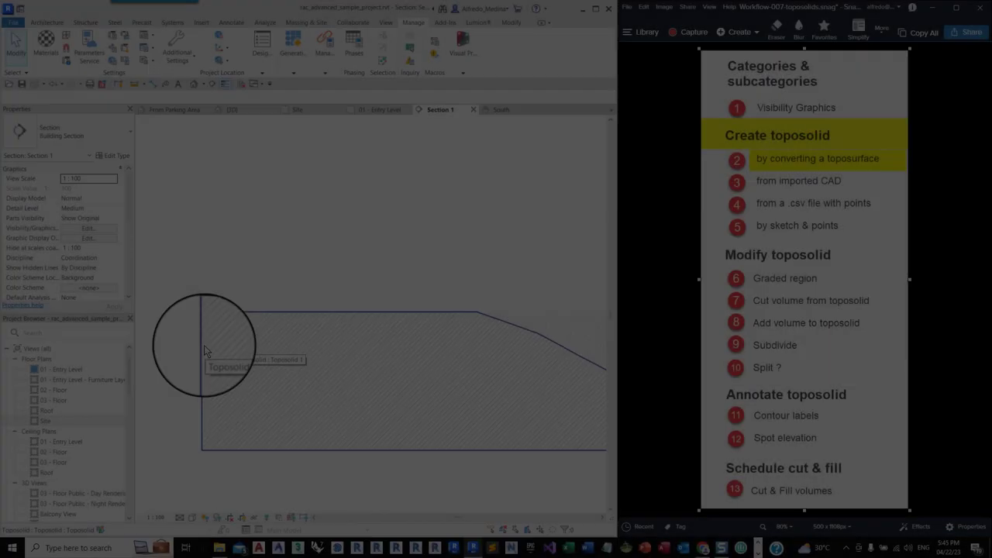
- Insert two new layers in the assembly of the section toposolid's Toposolid 1 type
left_click(205, 346)
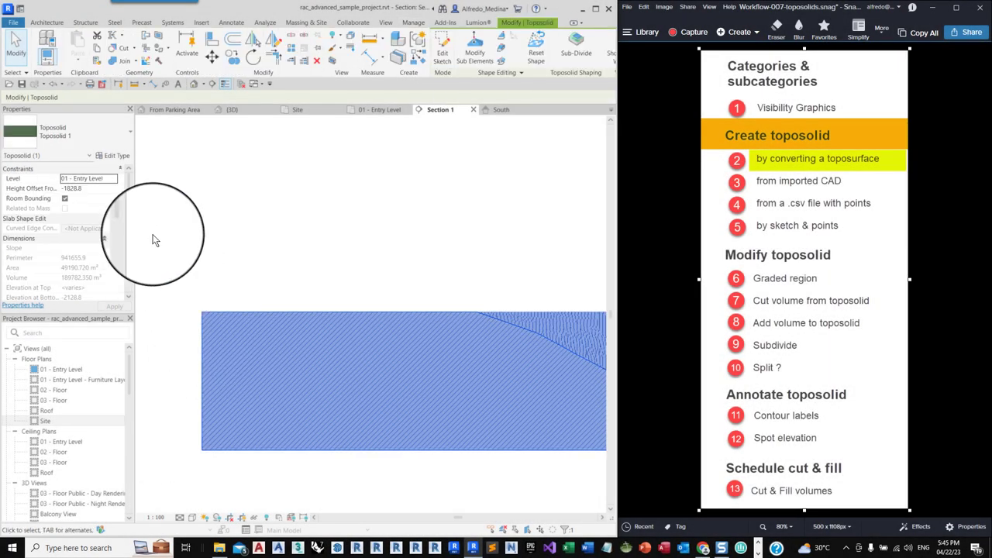
left_click(119, 157)
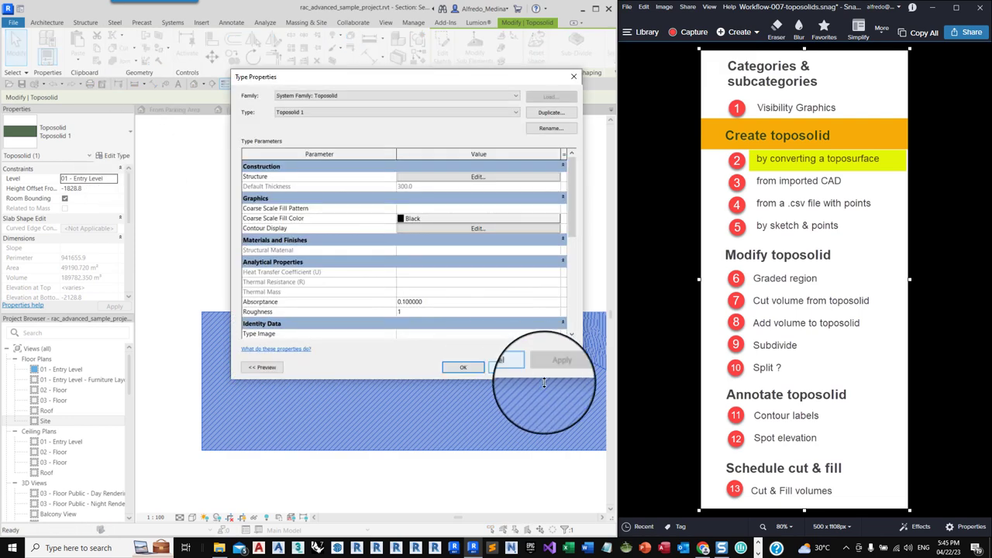
left_click(434, 181)
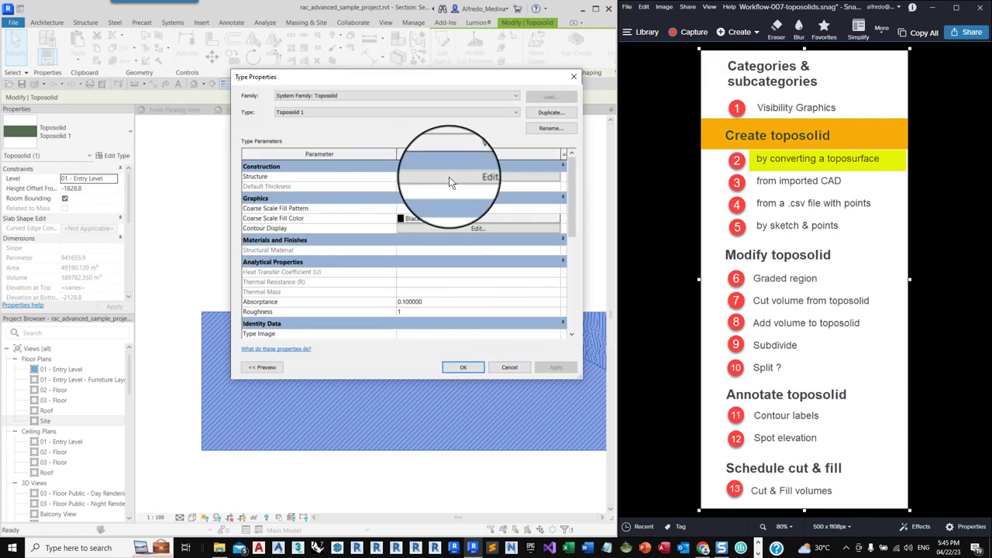
left_click(450, 177)
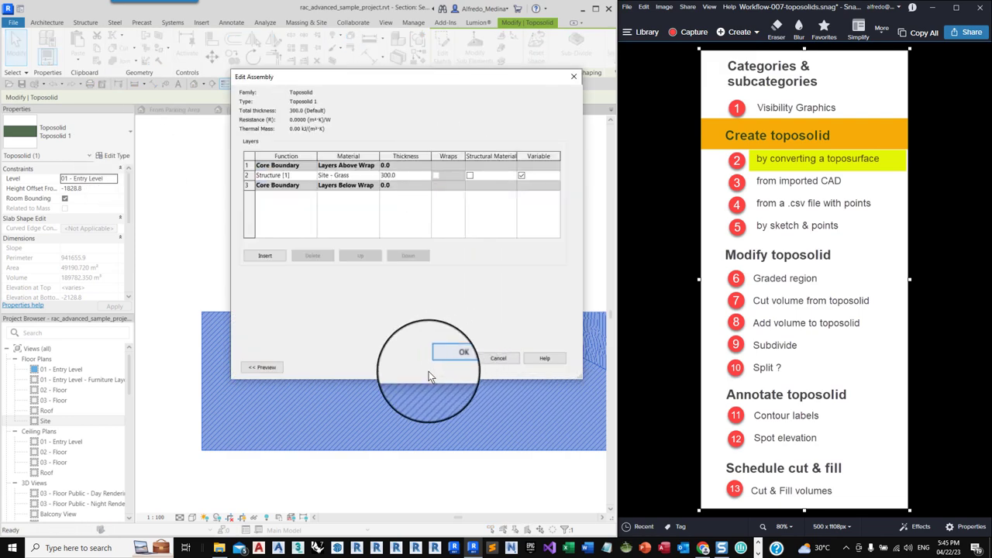
left_click(266, 255)
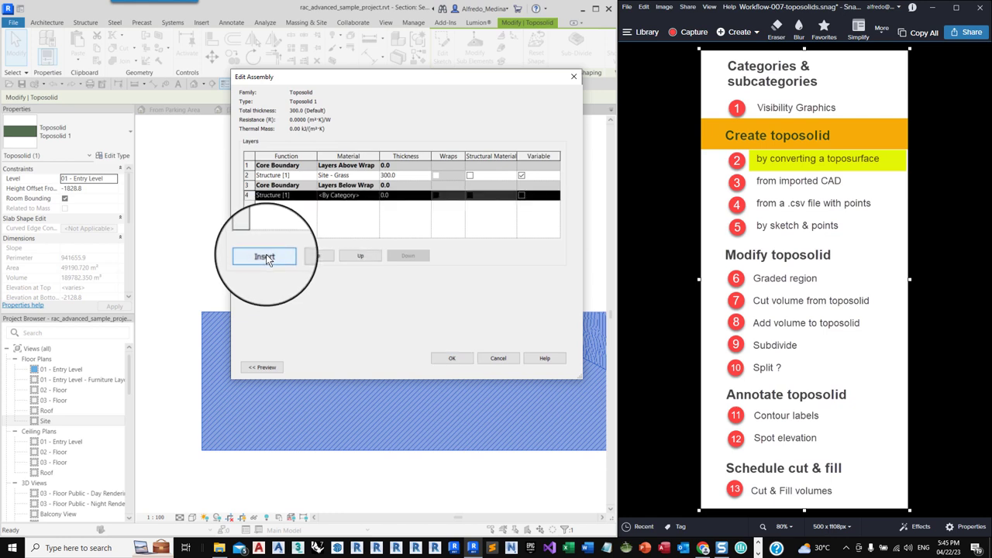
left_click(265, 255)
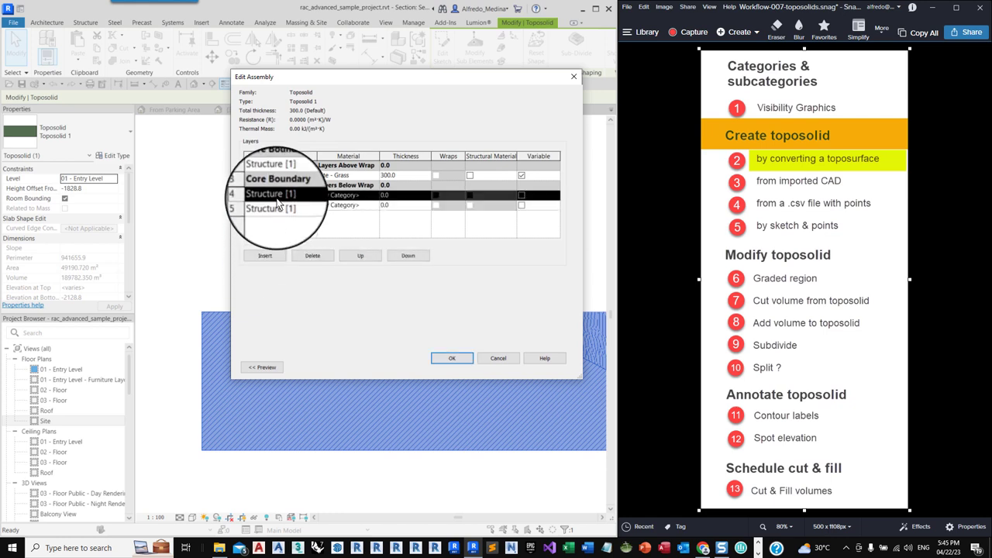
- Move one of the new Structure layers to the first row, above the upper core boundary
left_click(358, 256)
left_click(360, 256)
left_click(360, 255)
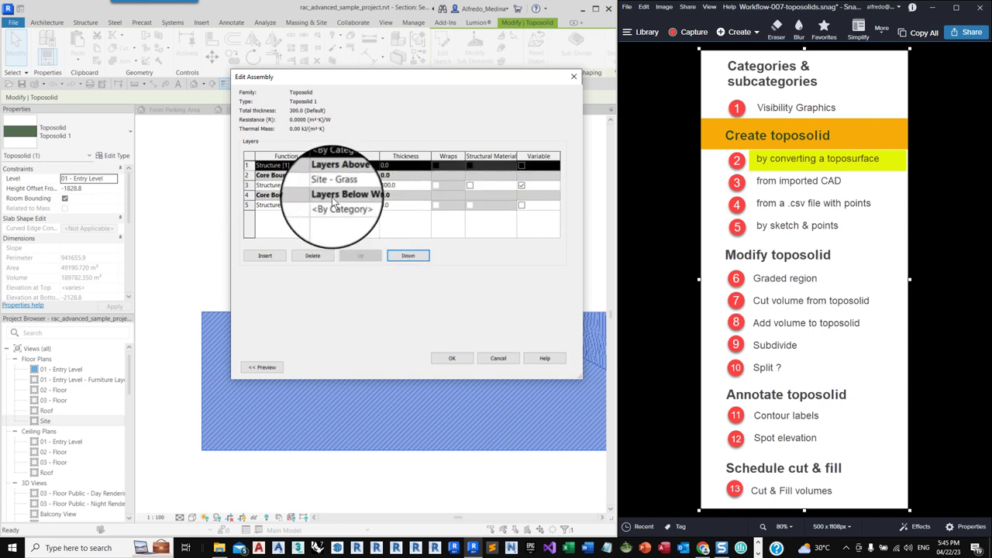
- Copy the Site - Grass material name from the core layer into the first layer's material
left_click(349, 165)
left_click(357, 187)
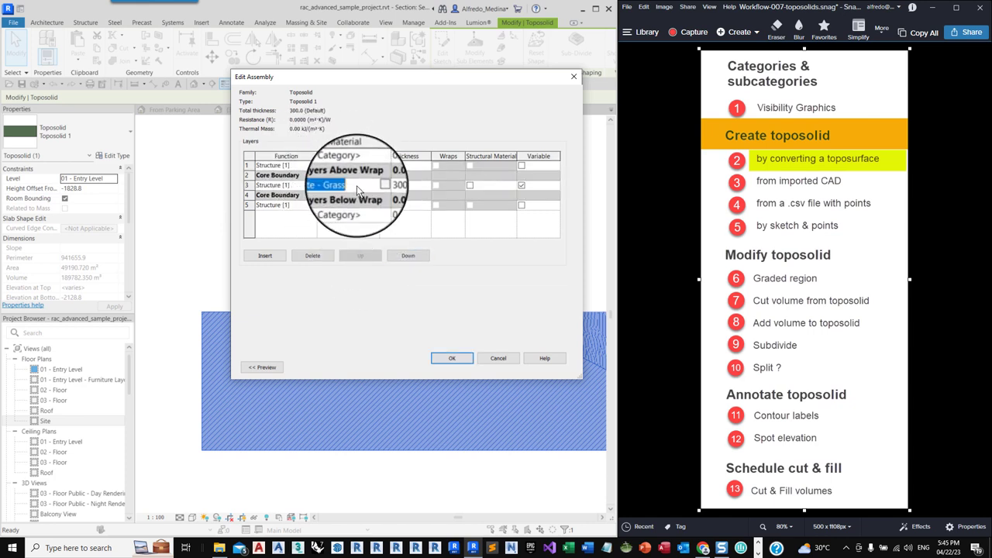
key("ctrl+c")
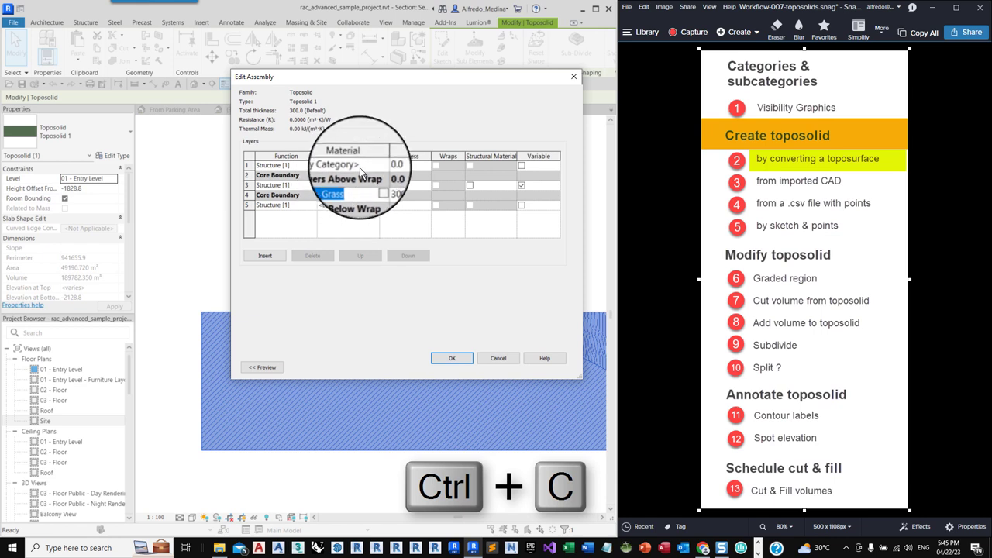
left_click(364, 167)
left_click_drag(364, 167, 297, 165)
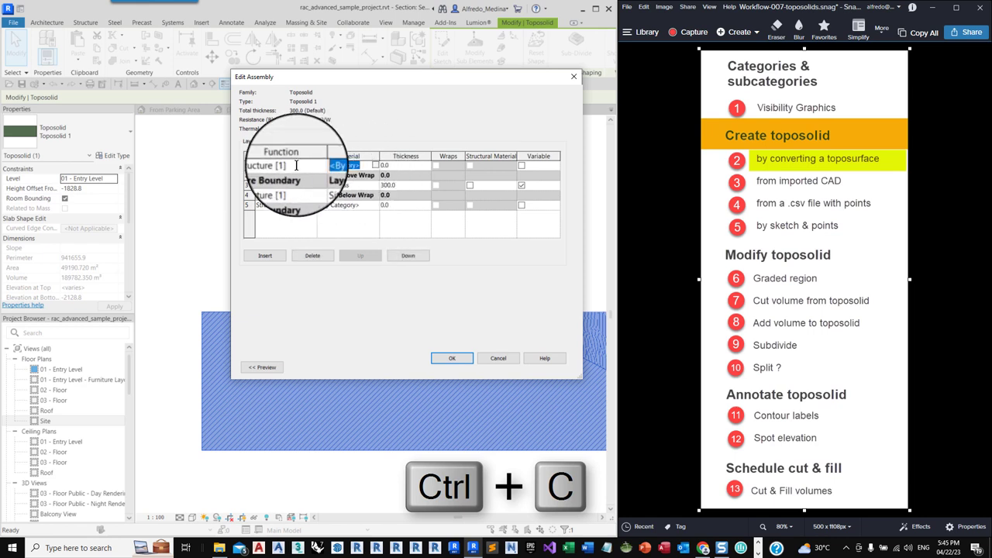
key("ctrl+v")
- Search the materials for sand and choose Site - Sand for the core Structure layer
left_click(319, 187)
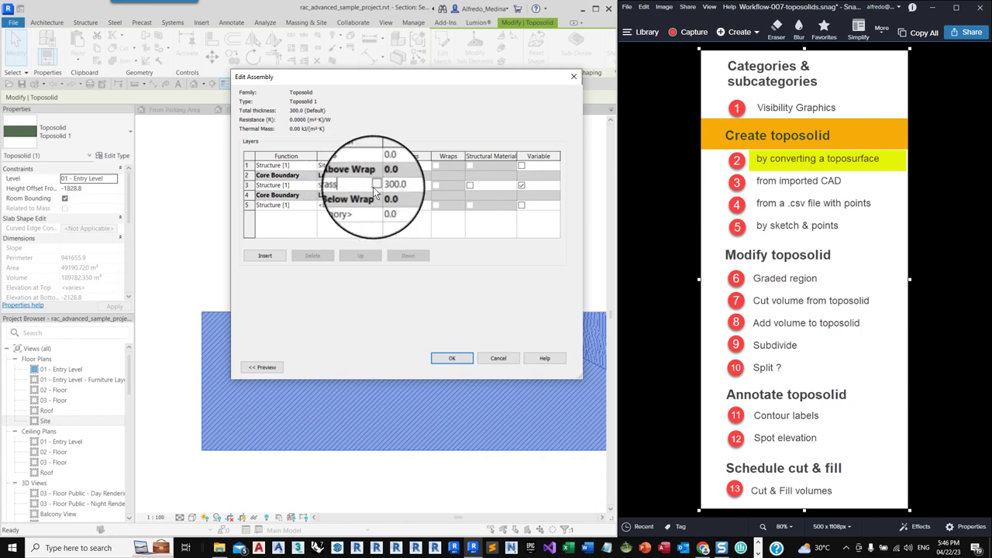
left_click(386, 185)
type("sand")
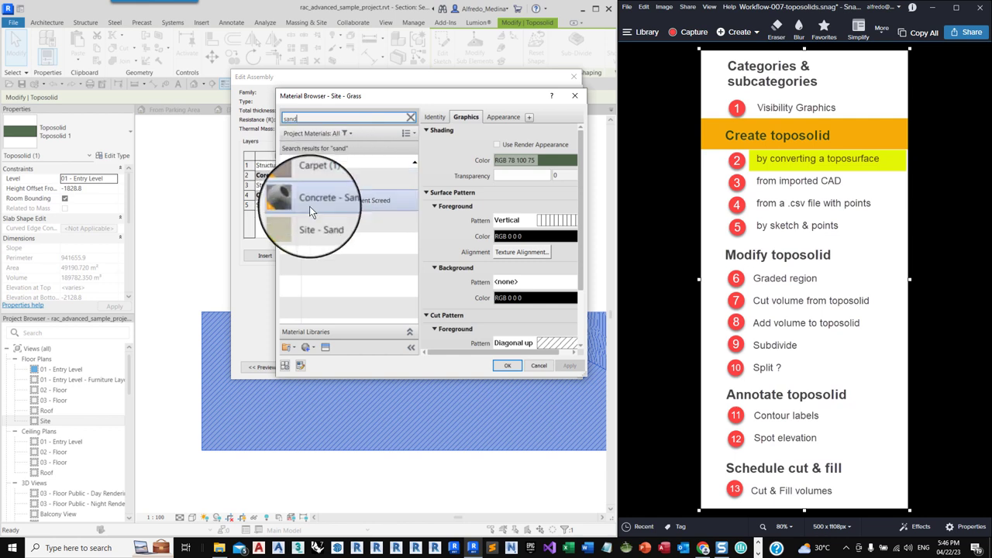
left_click(333, 223)
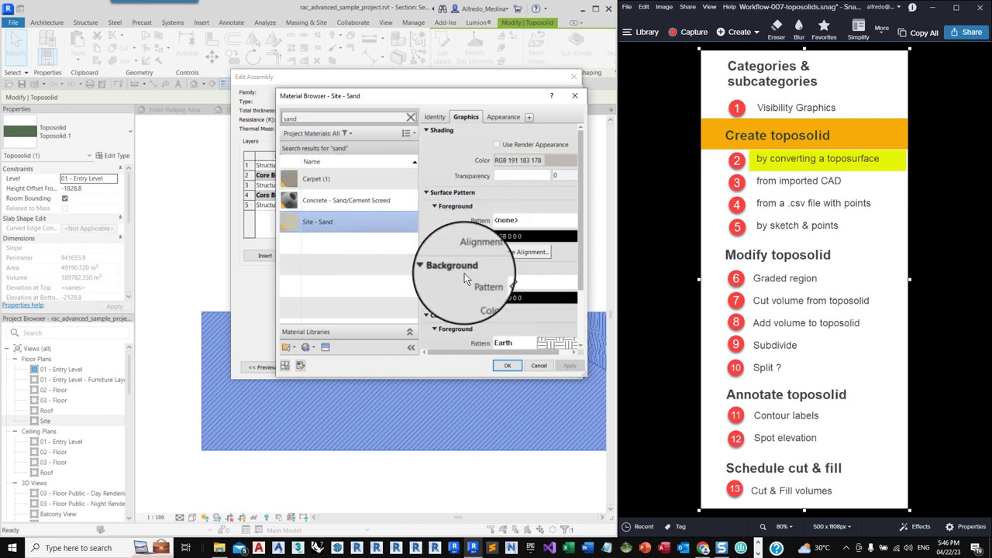
- Set the Site - Sand material's cut foreground pattern to Sand - Dense and accept the material
scroll(513, 310, "down", 2)
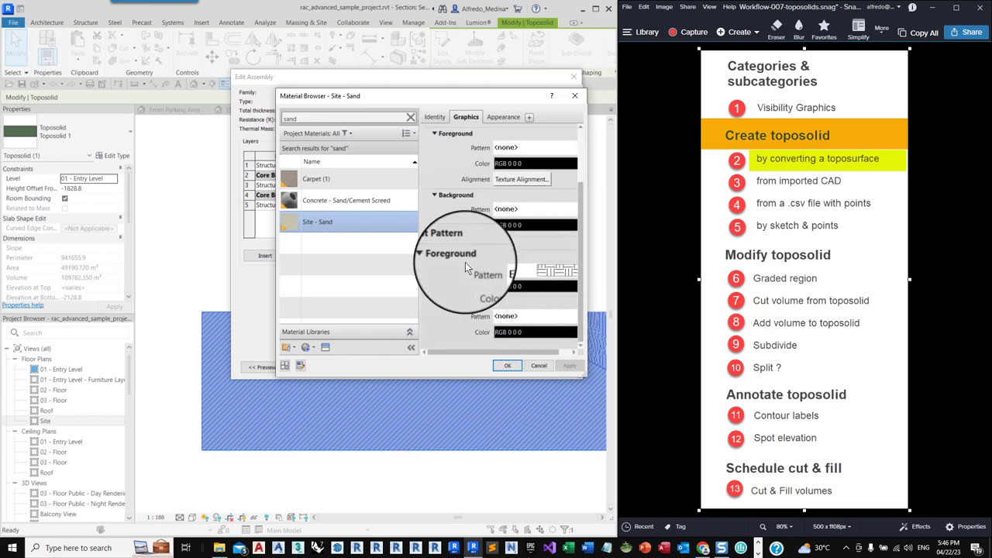
left_click(552, 271)
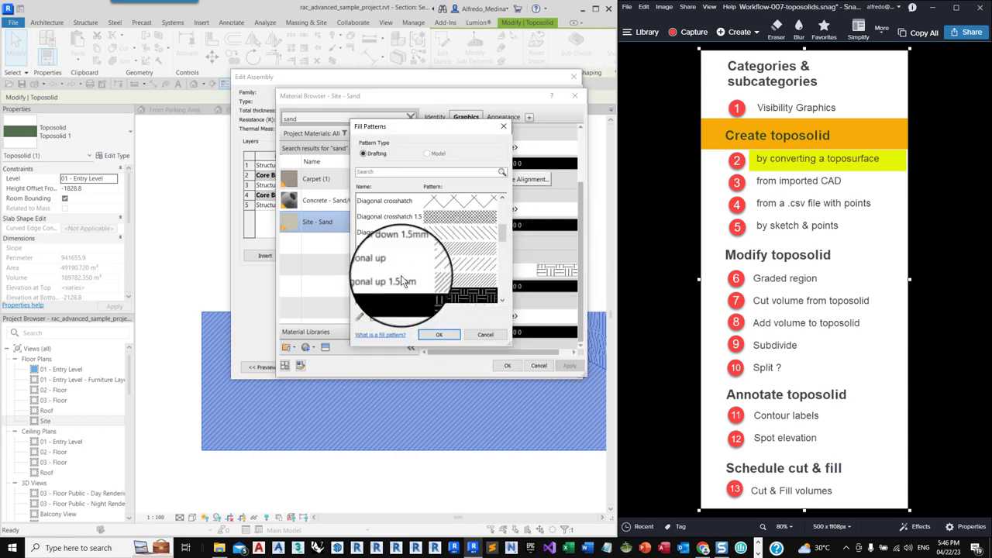
scroll(411, 256, "down", 1)
scroll(413, 264, "down", 3)
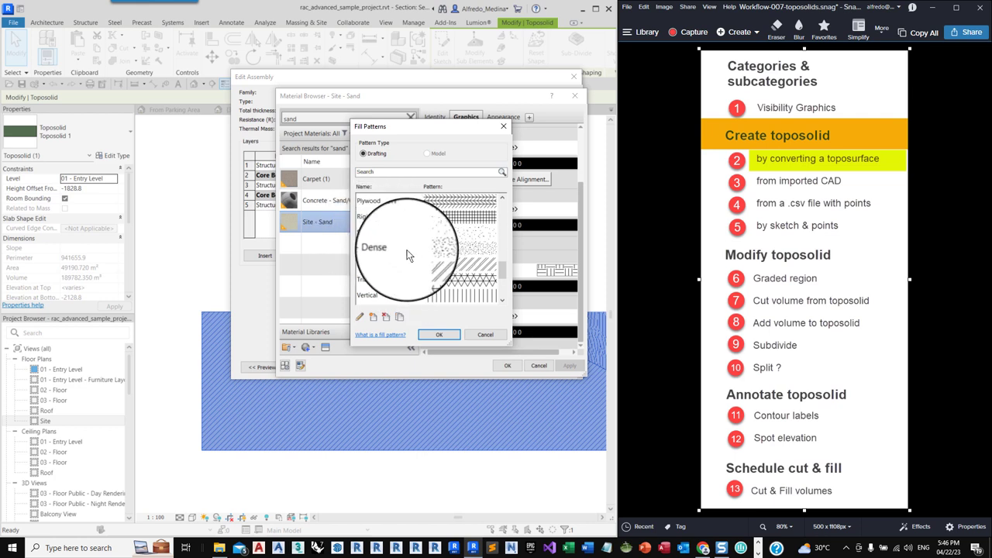
left_click(379, 248)
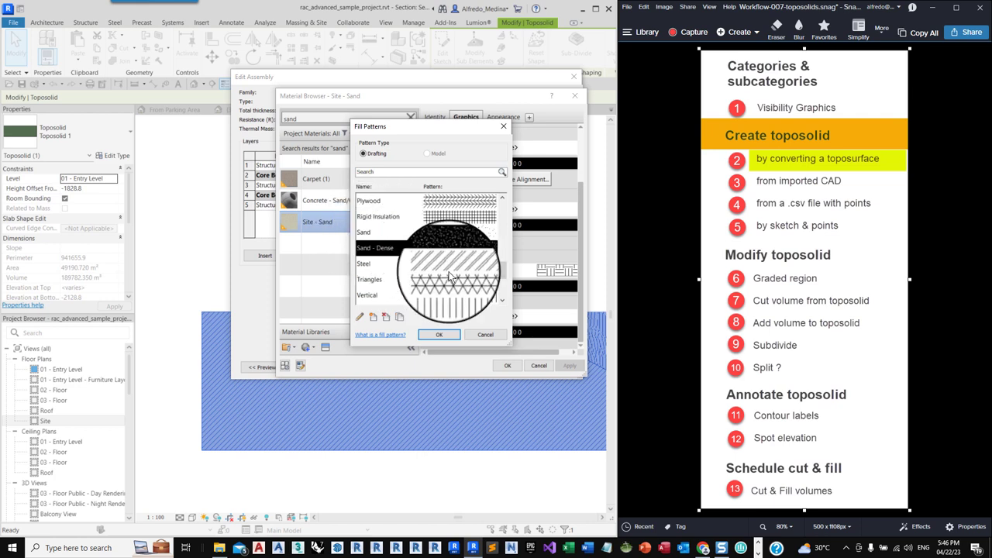
left_click(444, 333)
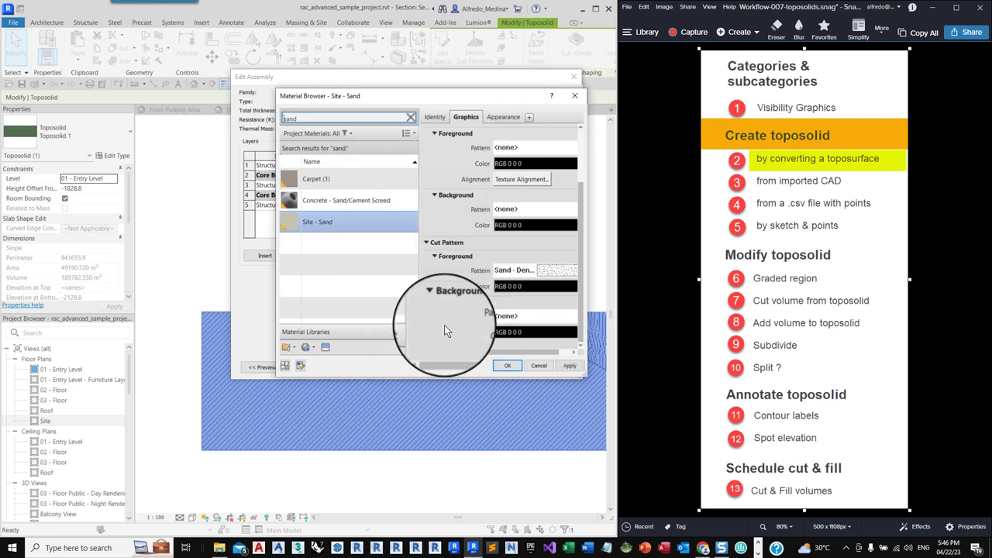
left_click(508, 366)
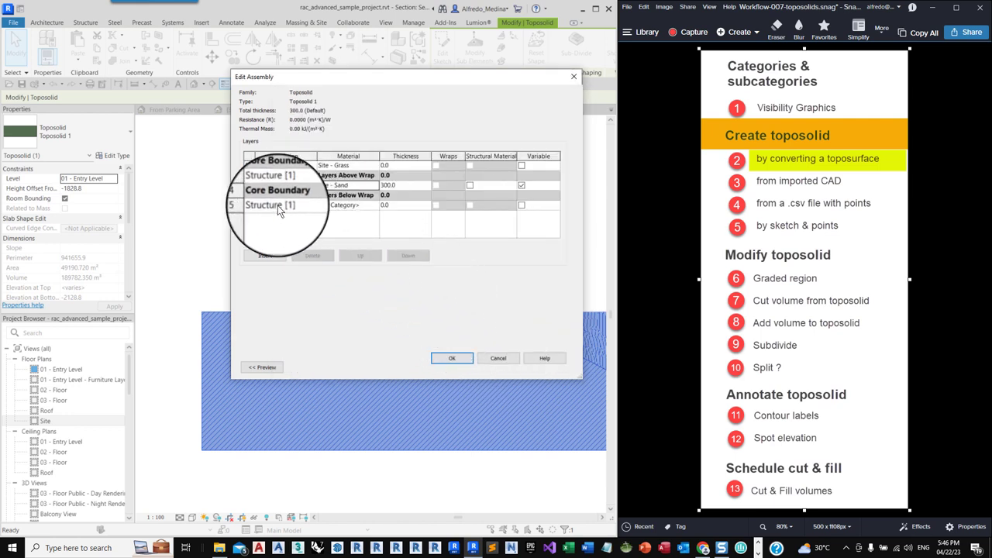
- Assign the Earth material to the layer below the core and set its function to Substrate [2]
left_click(362, 206)
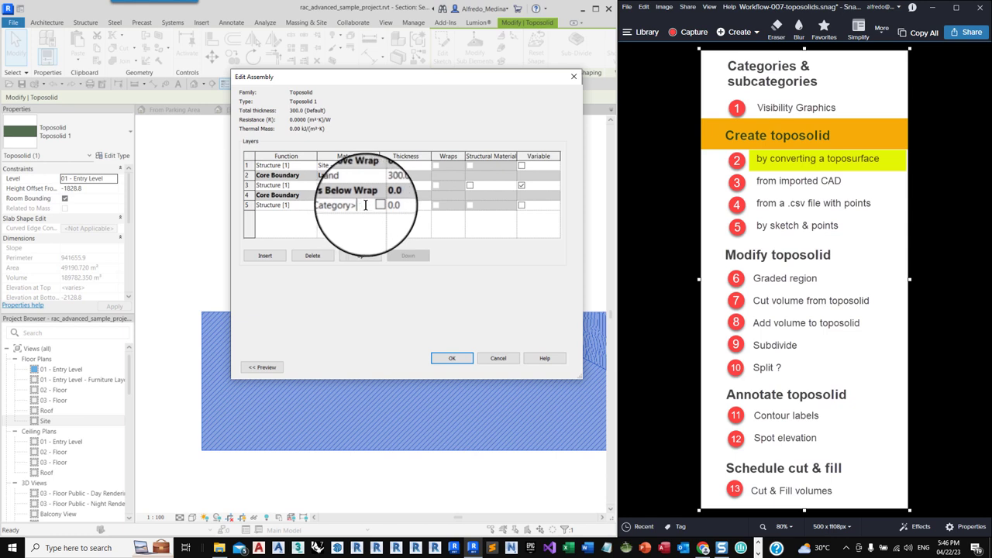
double_click(365, 205)
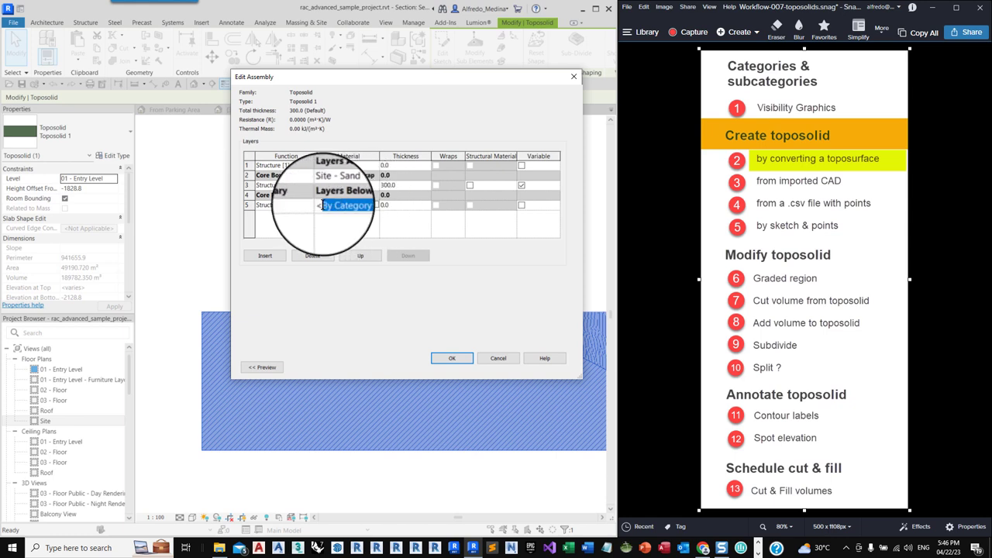
left_click(298, 204)
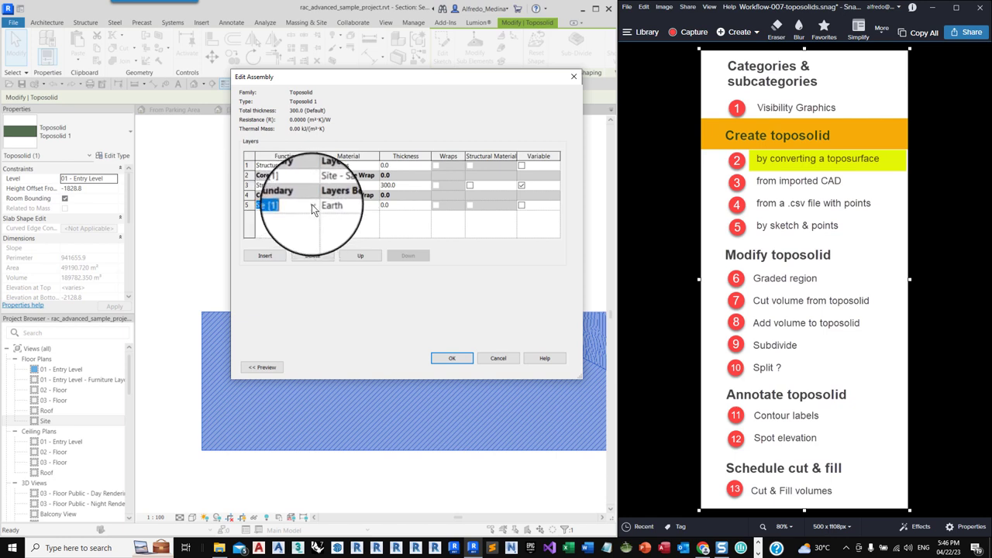
left_click(312, 204)
left_click(276, 224)
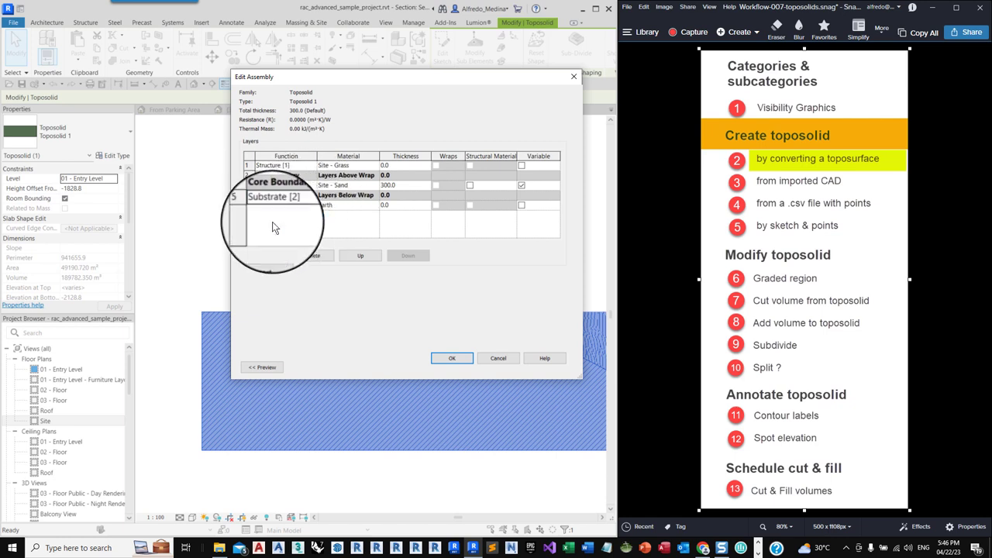
- Set the function of the Site - Grass layer above the core to Finish 1 [4]
left_click(308, 166)
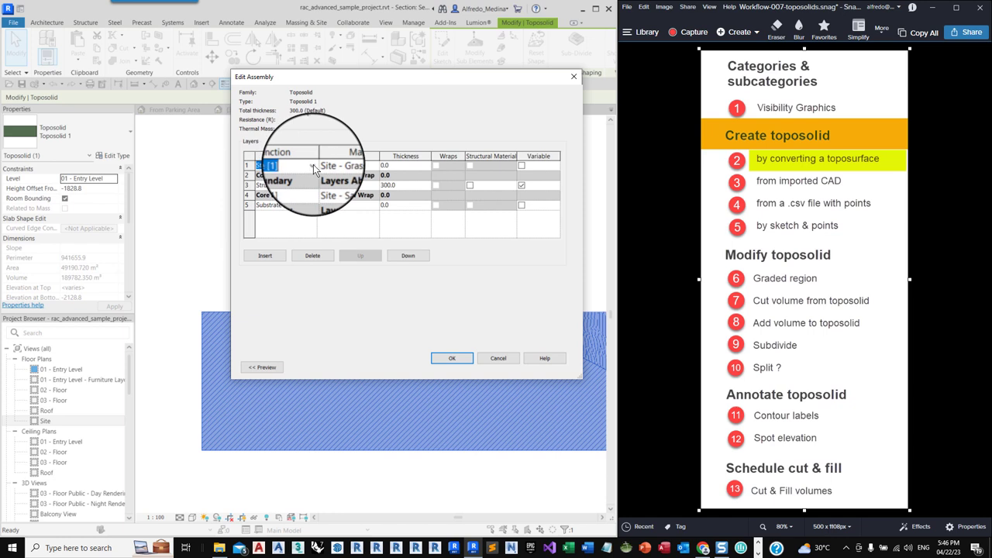
left_click(314, 165)
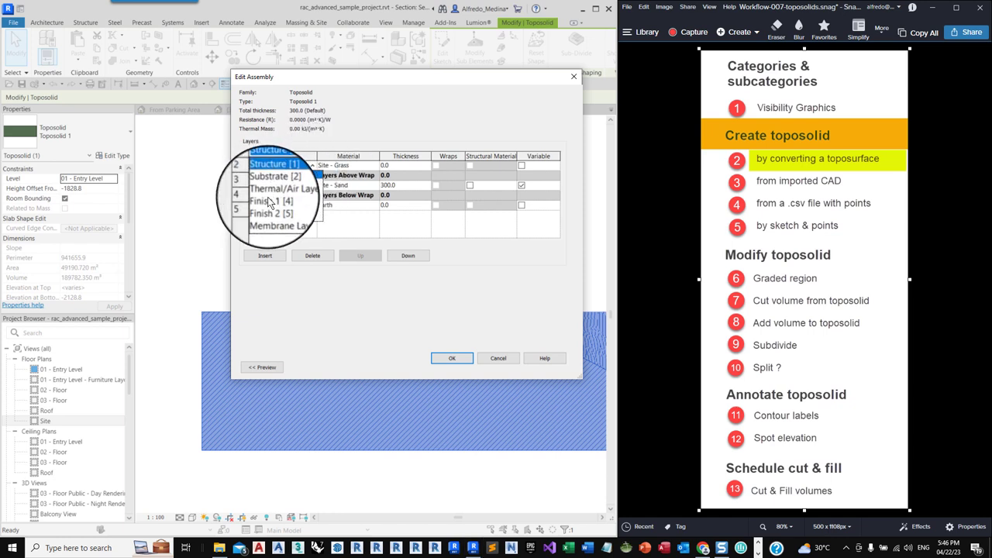
left_click(270, 200)
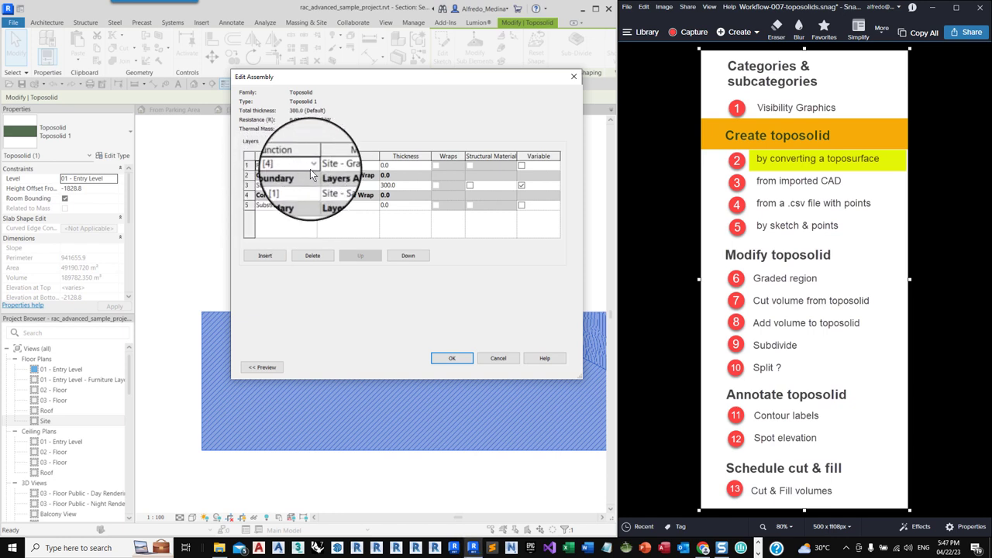
- Check the cut foreground pattern of the Earth material assigned to the Substrate layer, and accept the material
left_click(377, 206)
left_click(375, 206)
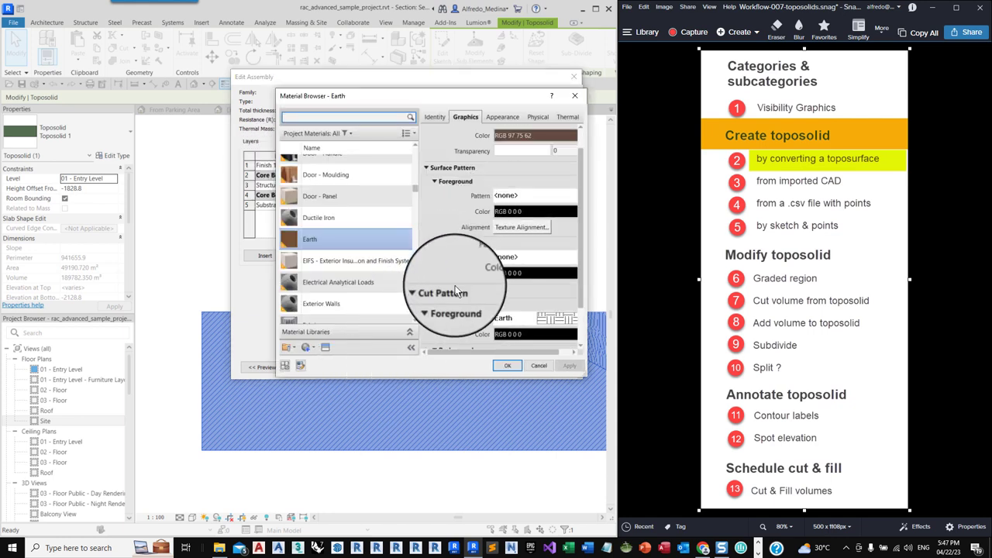
scroll(452, 284, "down", 1)
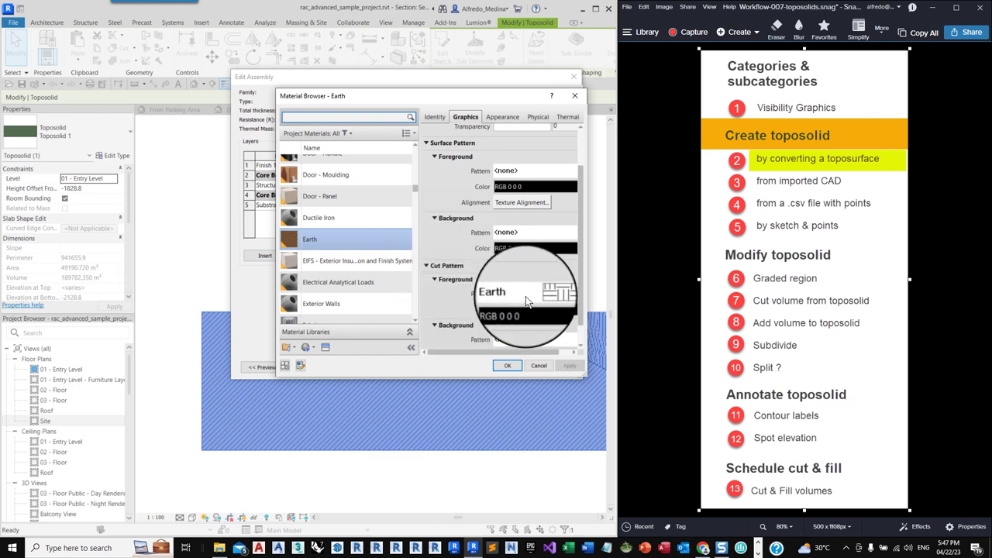
left_click(508, 366)
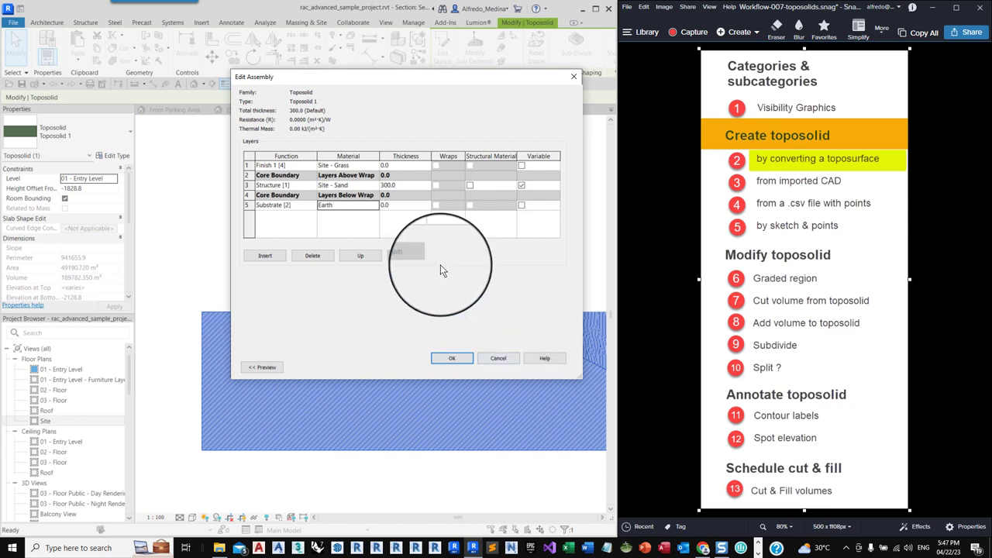
- Set the thickness of the Site - Grass and Earth layers to 300 and apply the assembly to the toposolid
left_click(400, 166)
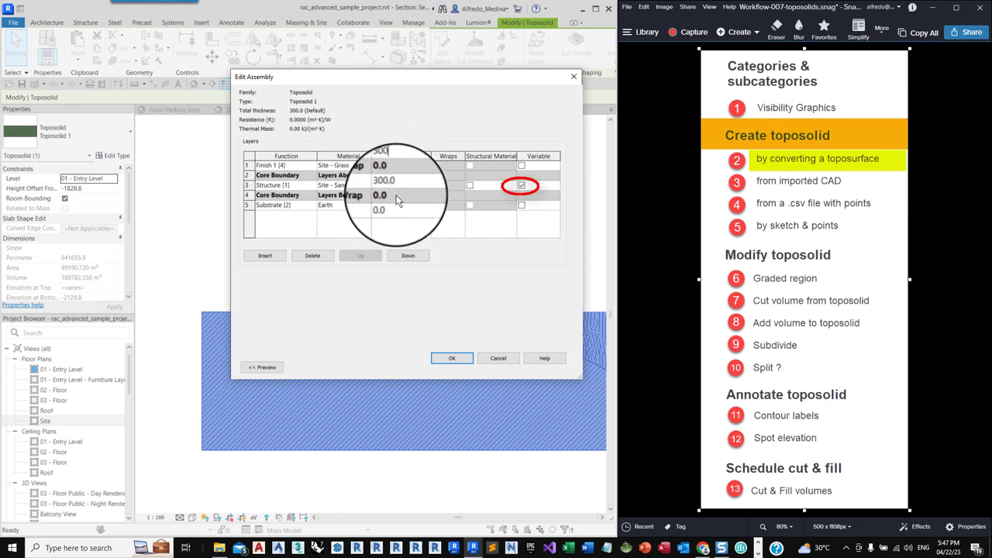
left_click(399, 205)
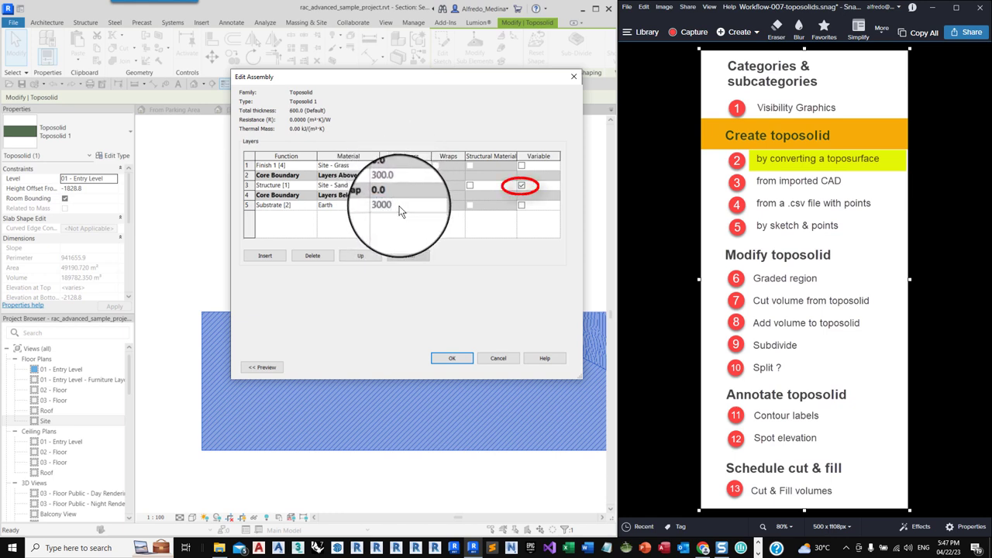
type("300")
left_click(397, 166)
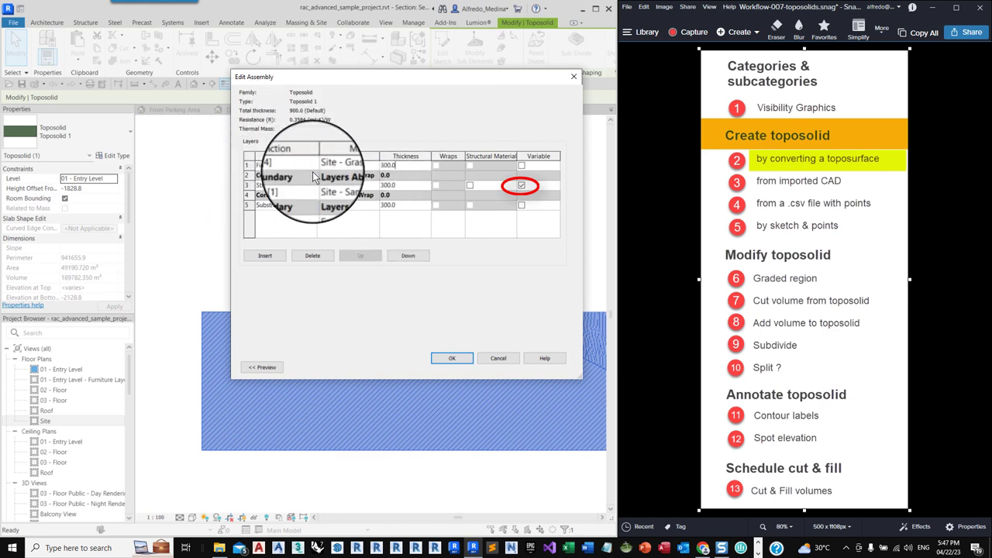
left_click(454, 361)
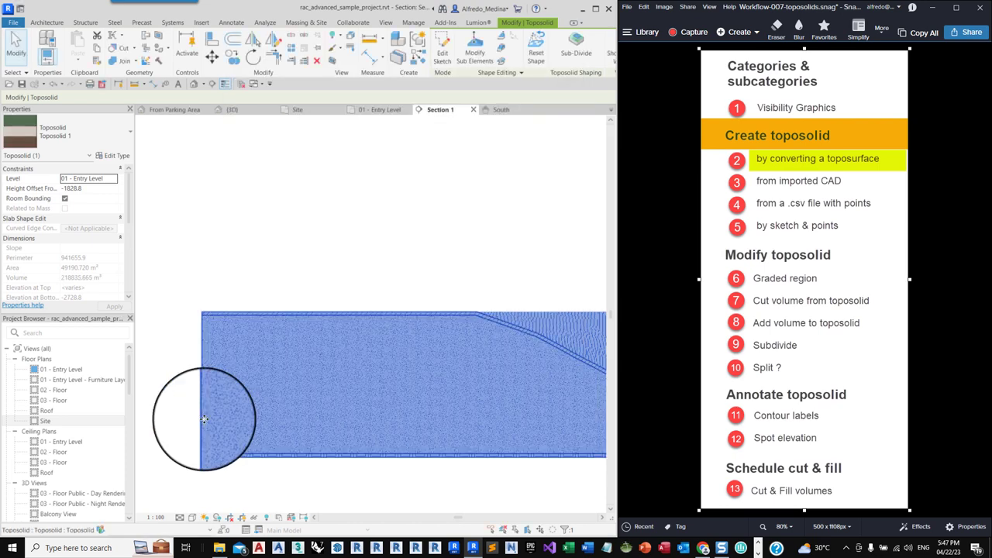
left_click(172, 398)
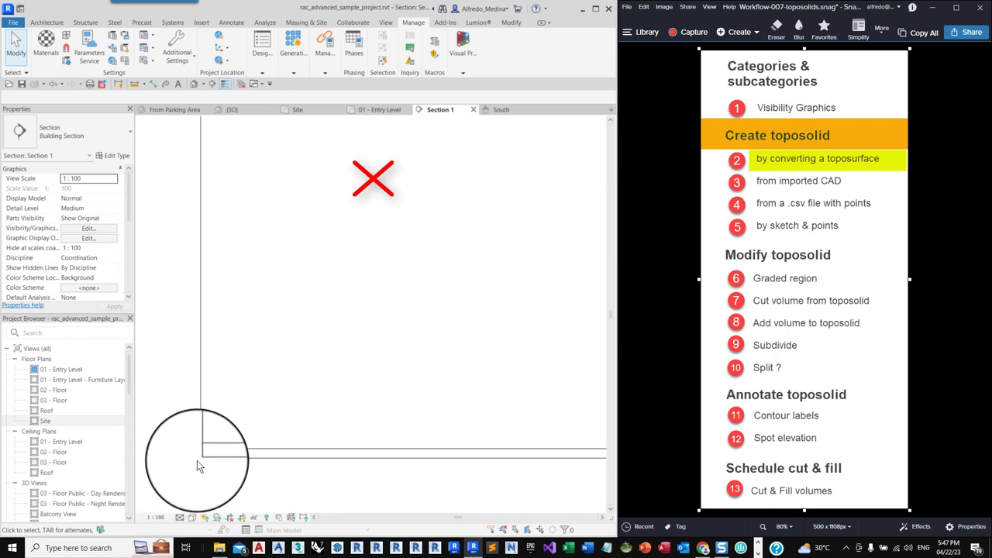
- Make the Site - Sand structure layer of the toposolid type non-variable and apply the assembly
scroll(217, 459, "down", 2)
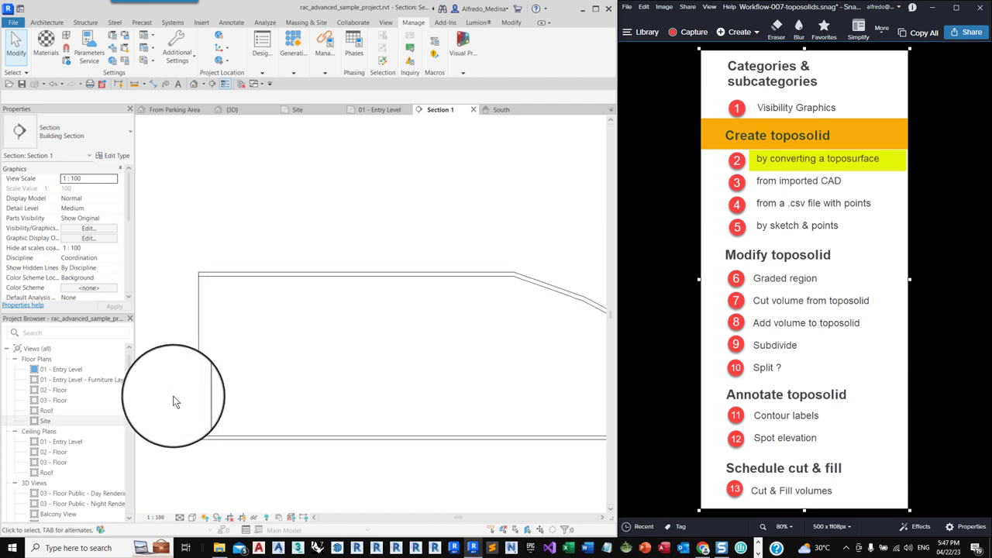
scroll(170, 377, "down", 5)
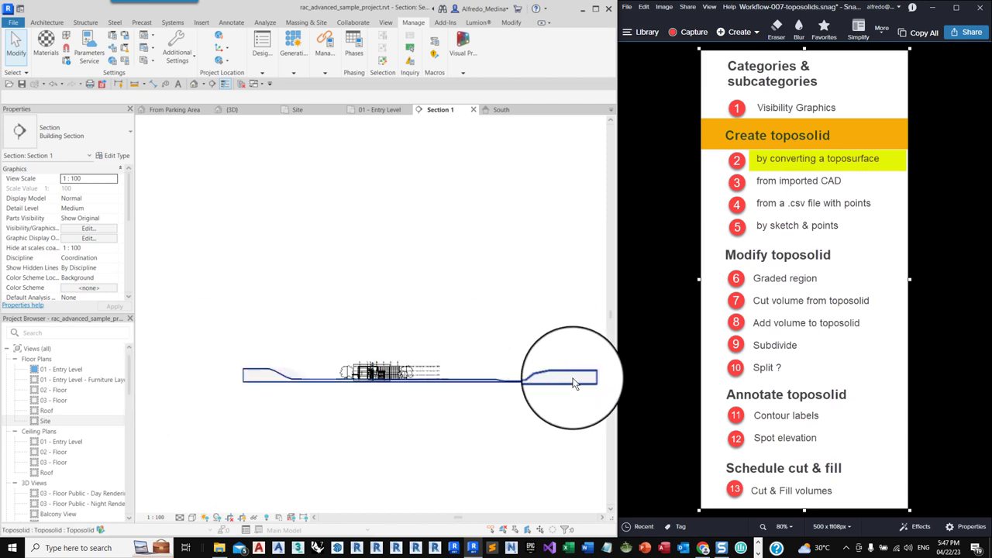
mouse_move(541, 377)
middle_mouse_down()
mouse_move(410, 369)
mouse_move(541, 384)
middle_mouse_up()
scroll(541, 381, "up", 5)
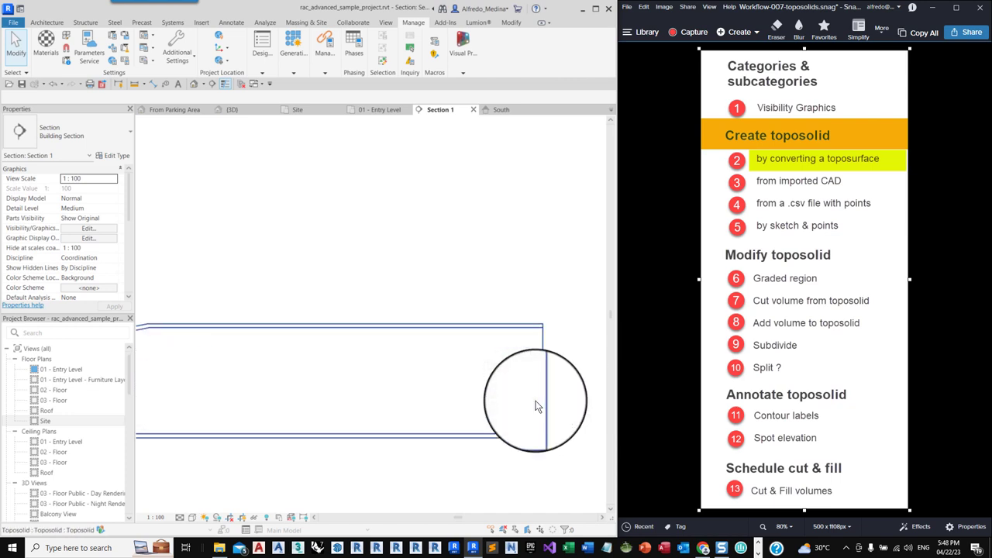
left_click(458, 328)
left_click(114, 155)
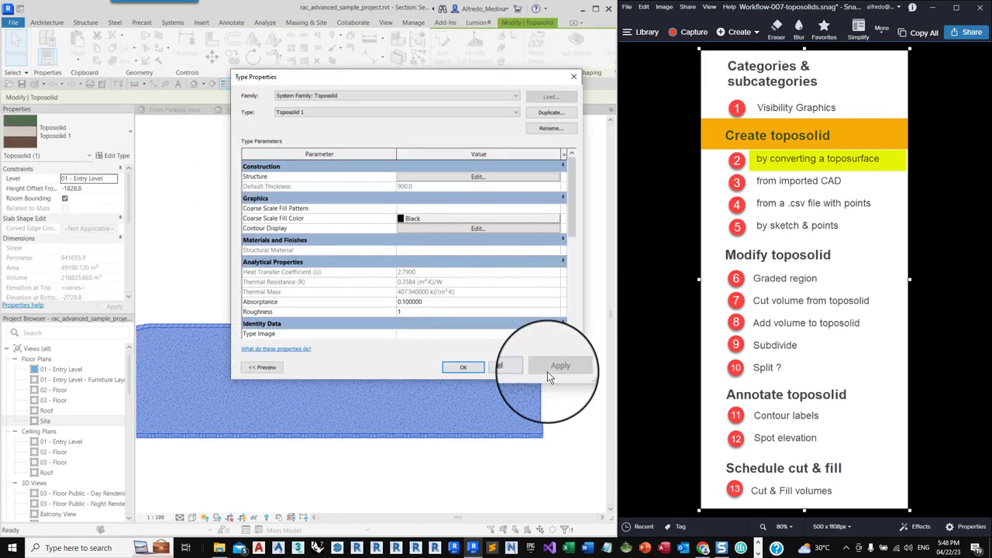
left_click(448, 177)
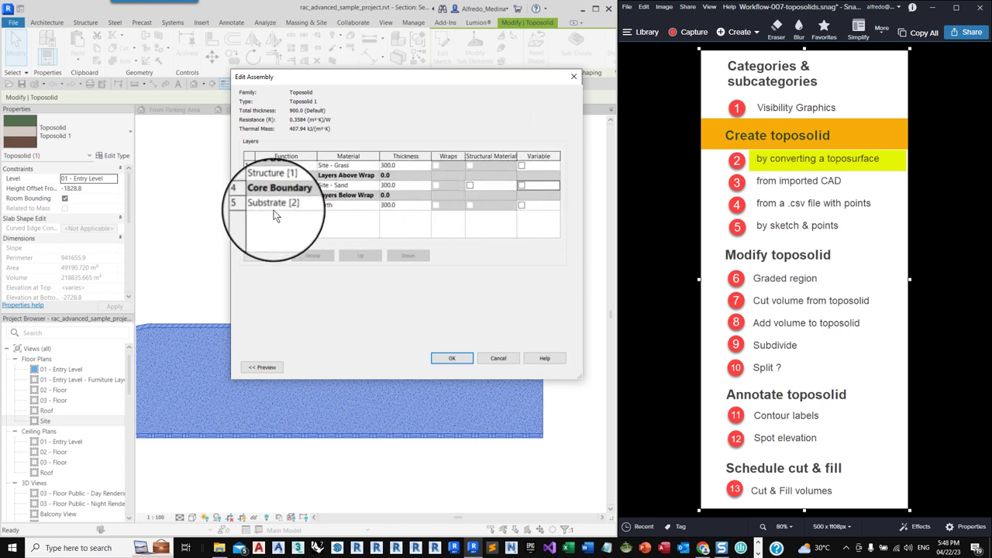
left_click(452, 358)
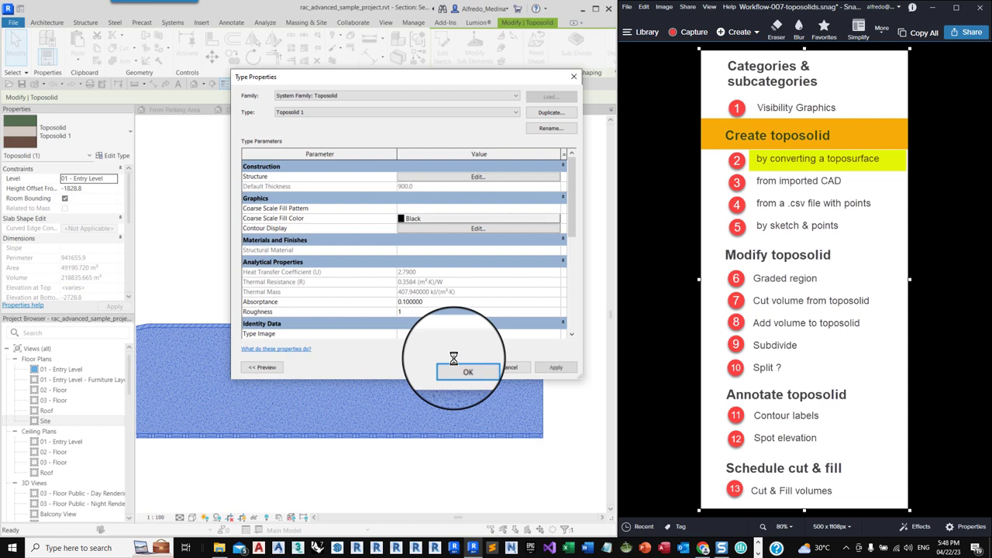
key("Return")
left_click(568, 446)
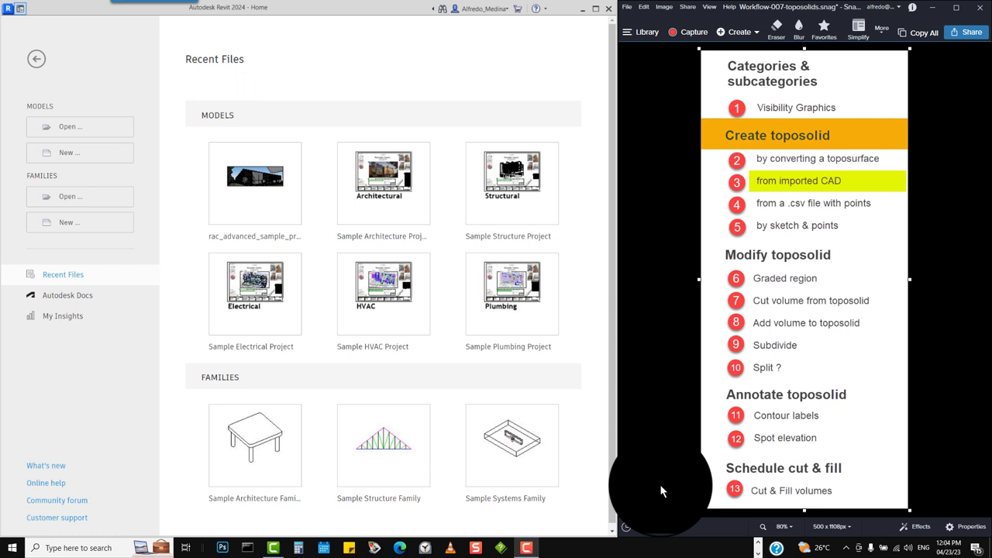
- Create a project from the Imperial Multi-discipline template and open its default 3D view
left_click(69, 154)
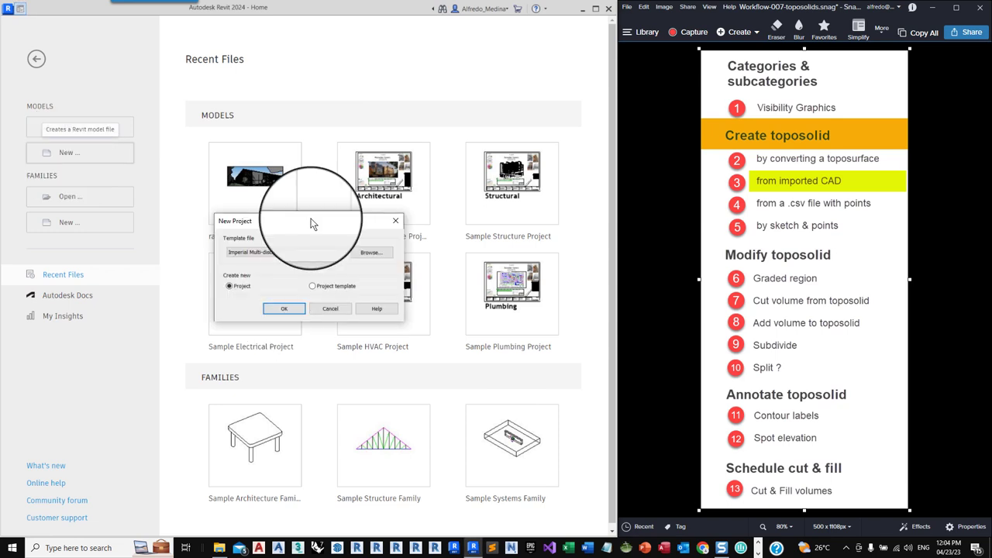
left_click(285, 310)
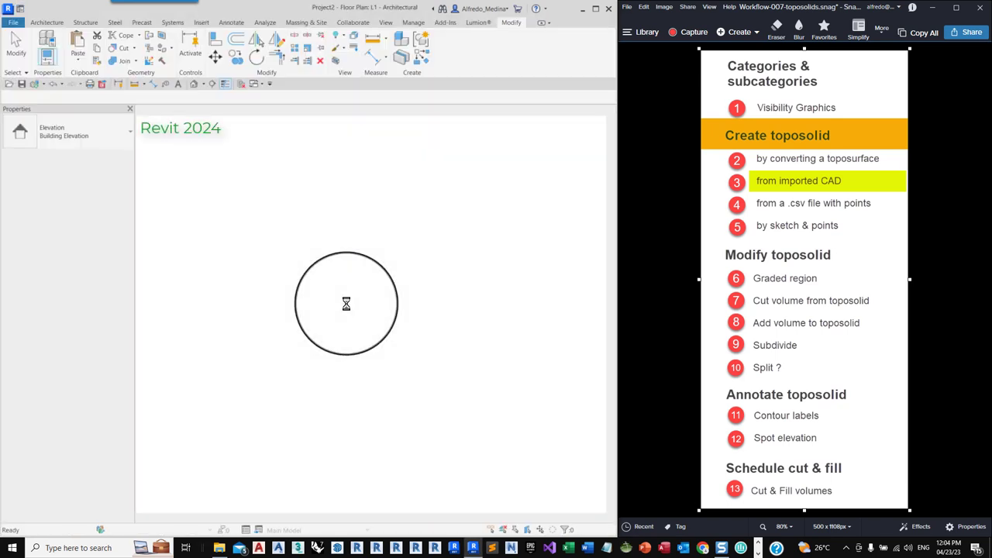
left_click(194, 86)
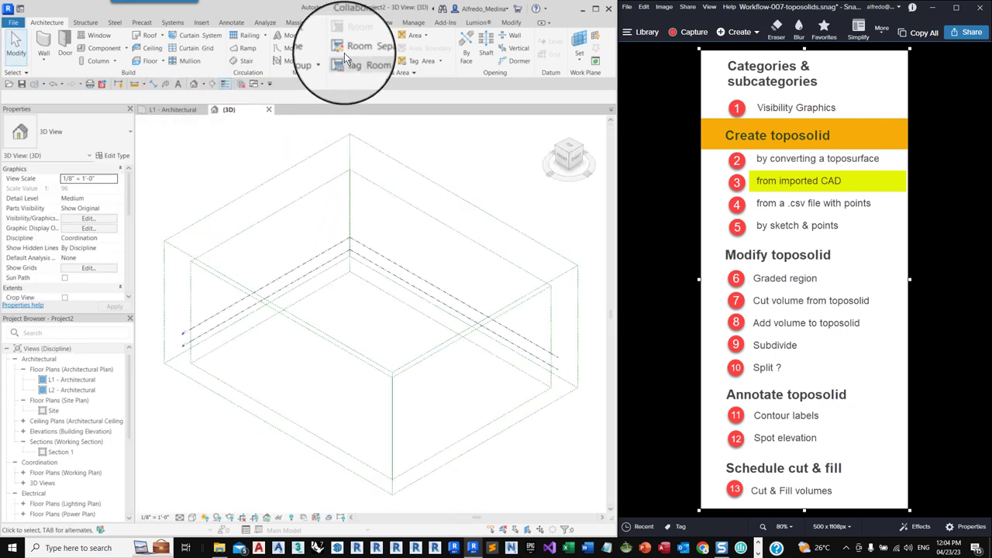
- Import Sample Topography.dwg into the 3D view with the import units set to feet
left_click(201, 21)
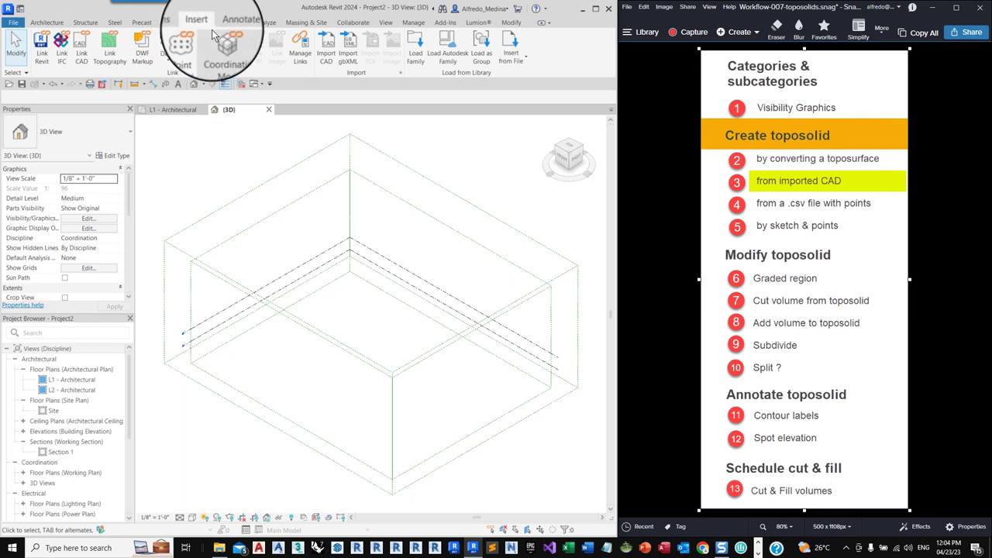
left_click(326, 59)
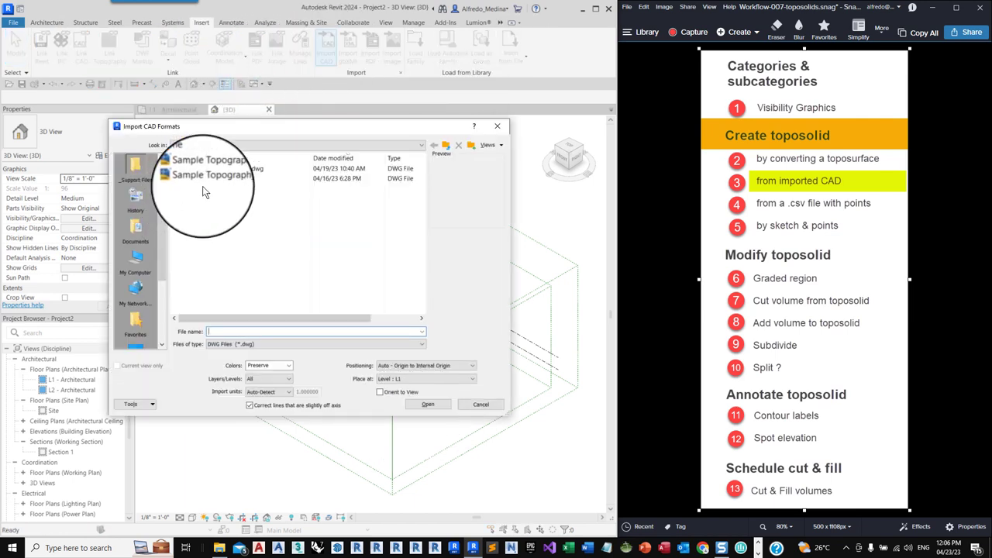
left_click(217, 179)
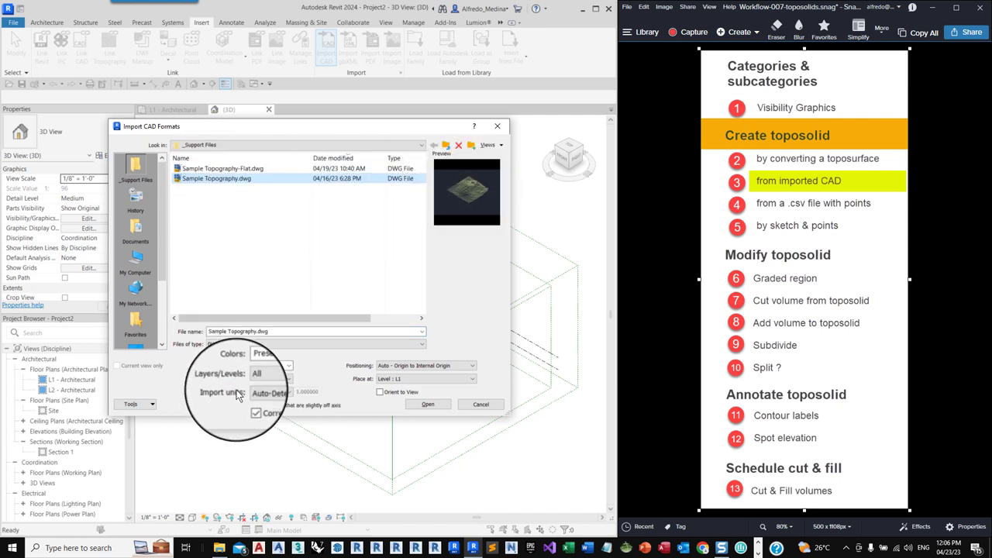
left_click(279, 393)
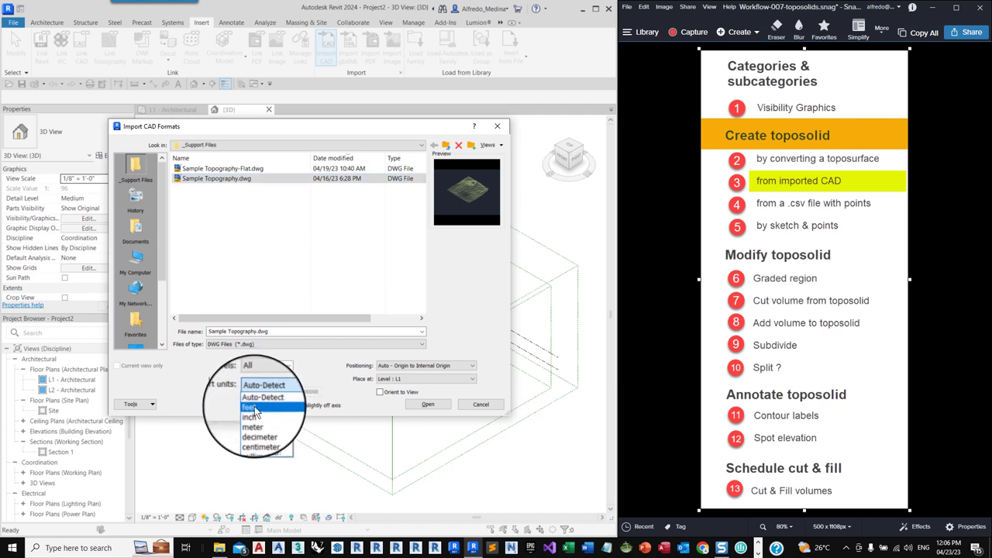
left_click(254, 406)
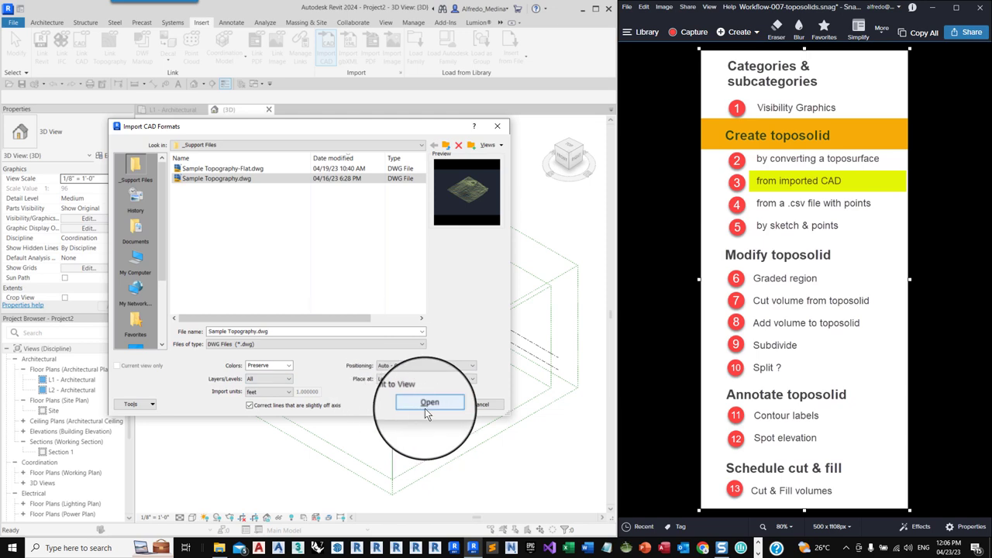
left_click(430, 404)
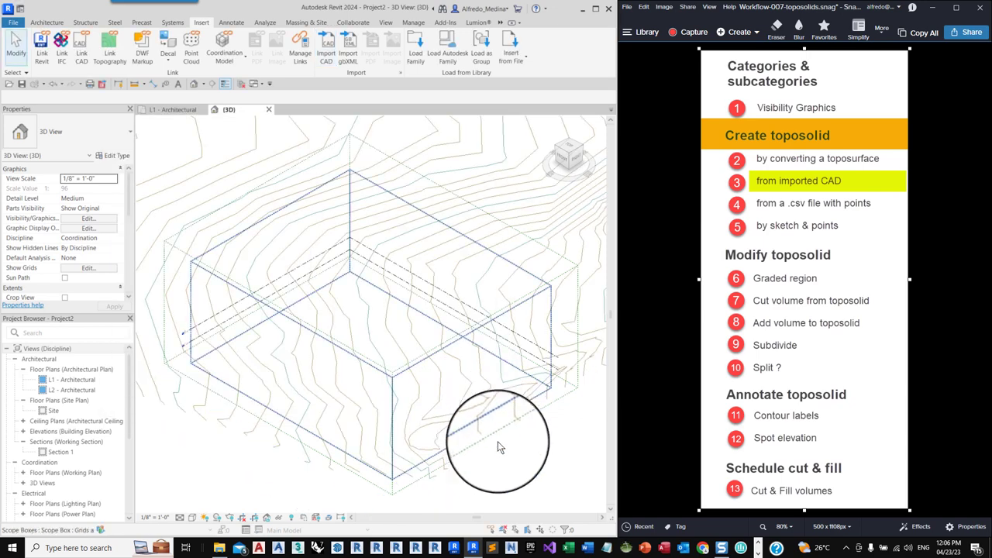
- Create a Grassland - 16" toposolid from the imported CAD topography, using only the C-TOPO-MAJR and C-TOPO-MINR layers
scroll(472, 462, "down", 6)
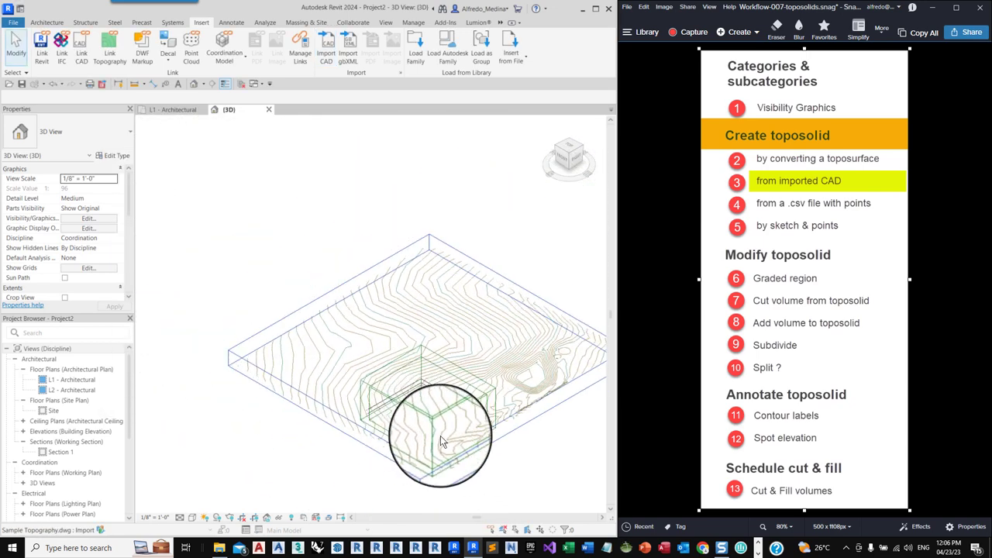
left_click(567, 163)
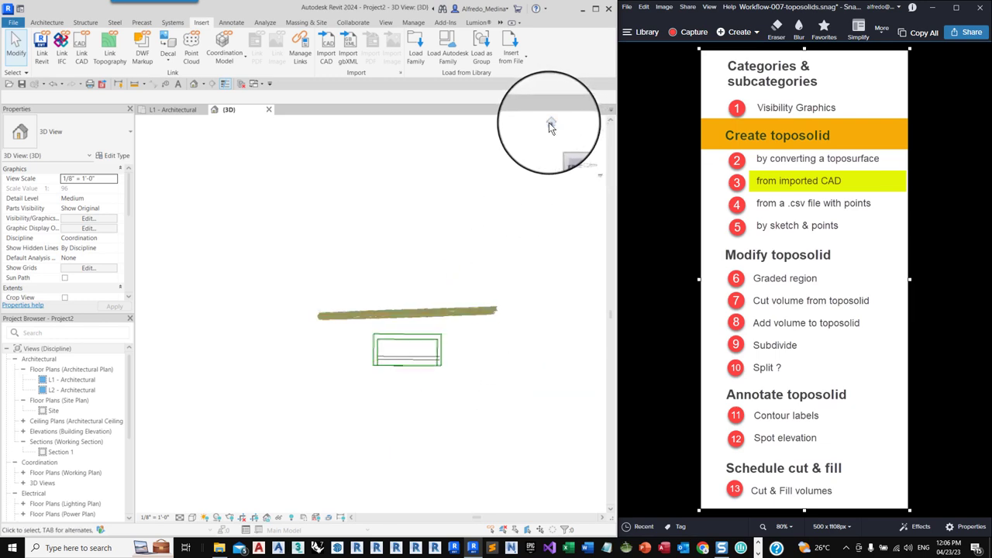
left_click(550, 124)
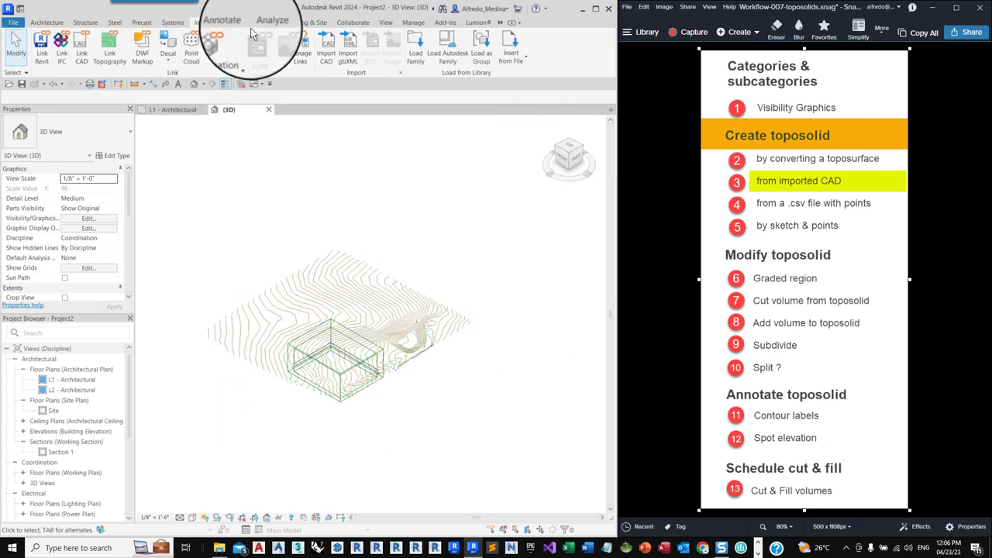
left_click(291, 23)
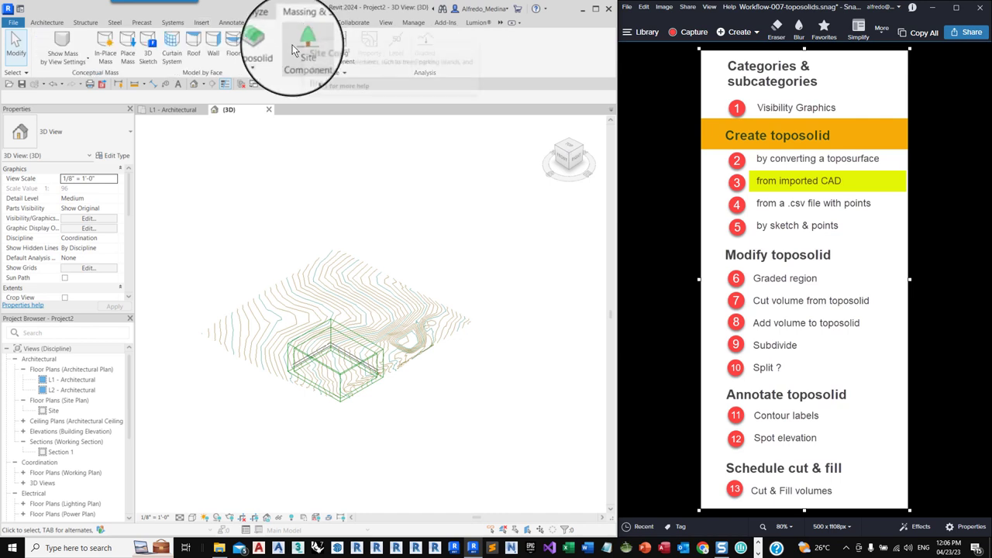
left_click(261, 58)
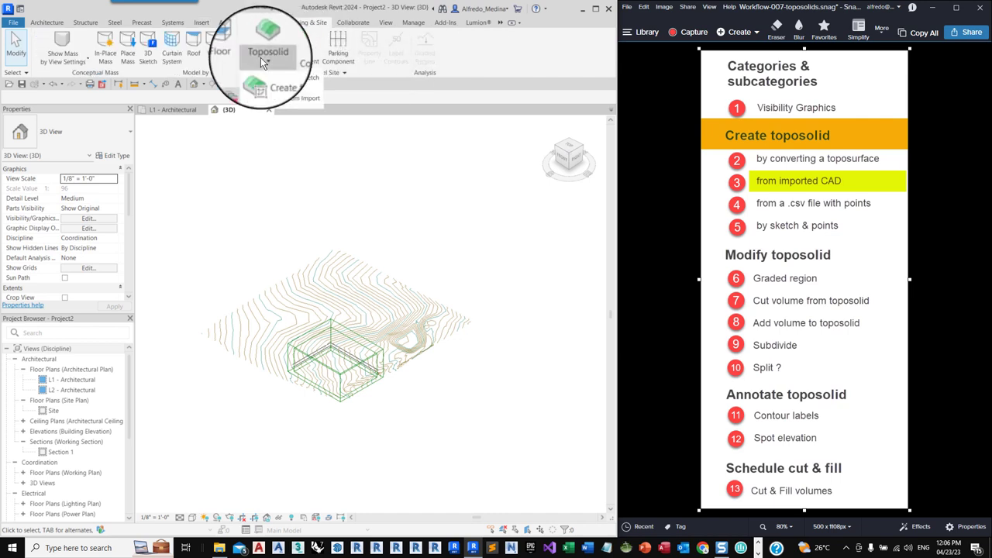
left_click(275, 100)
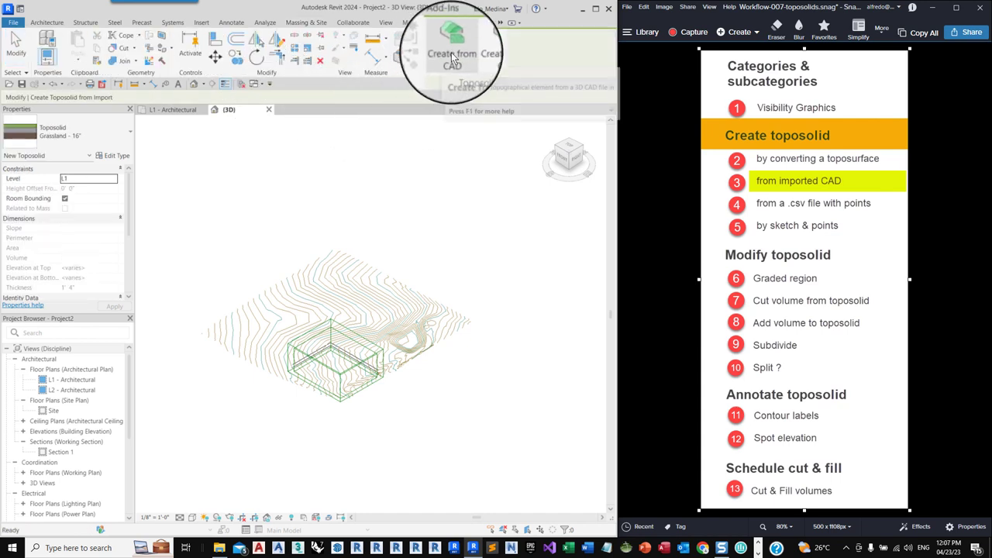
left_click(451, 52)
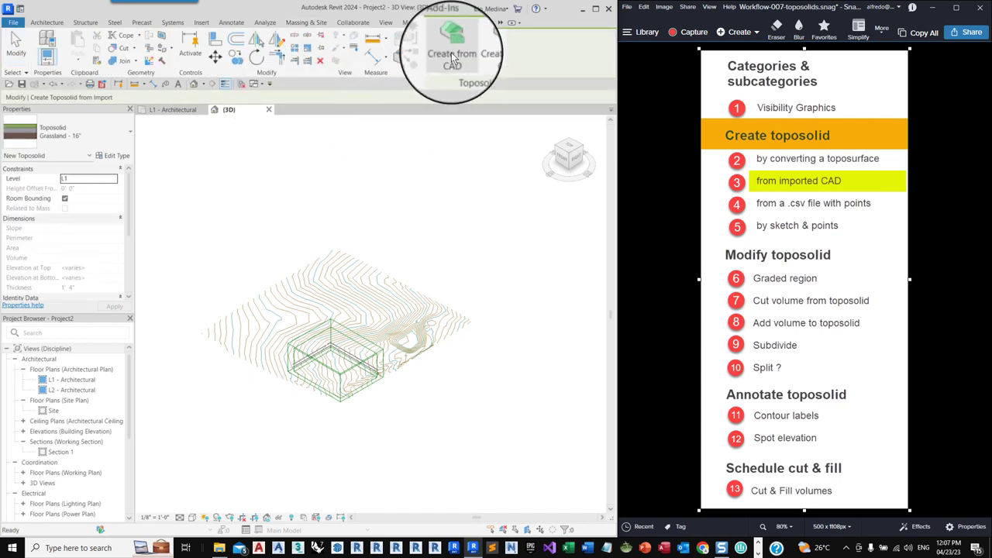
left_click(369, 295)
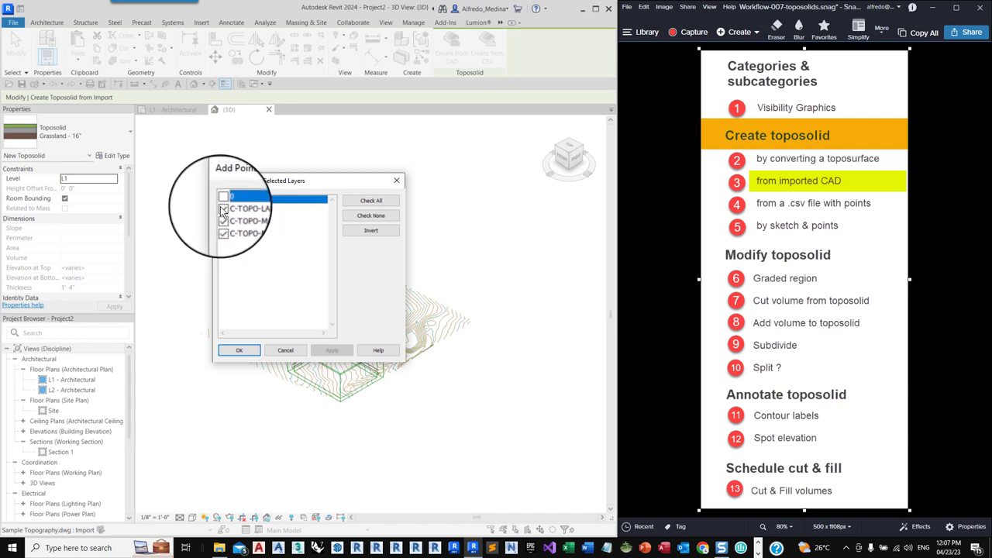
left_click(223, 208)
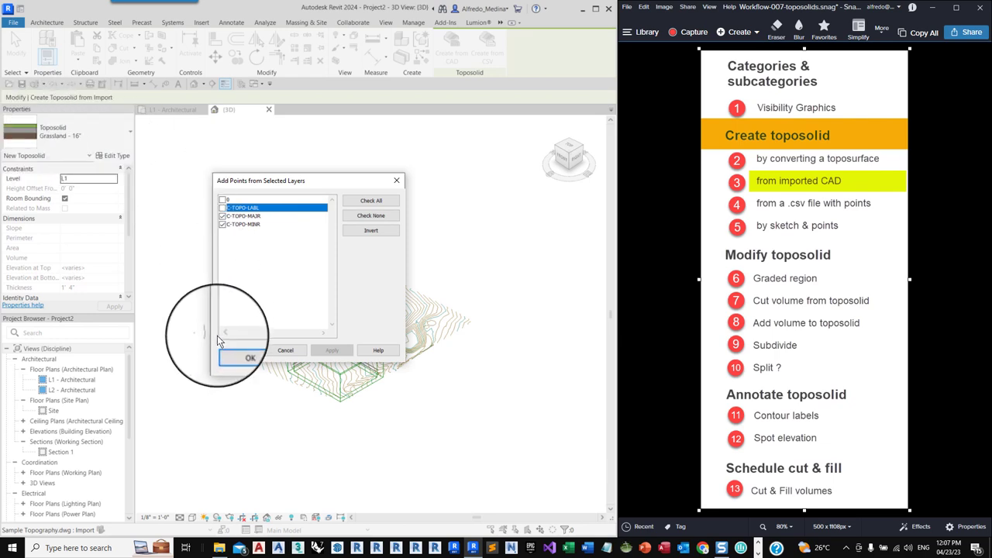
left_click(238, 354)
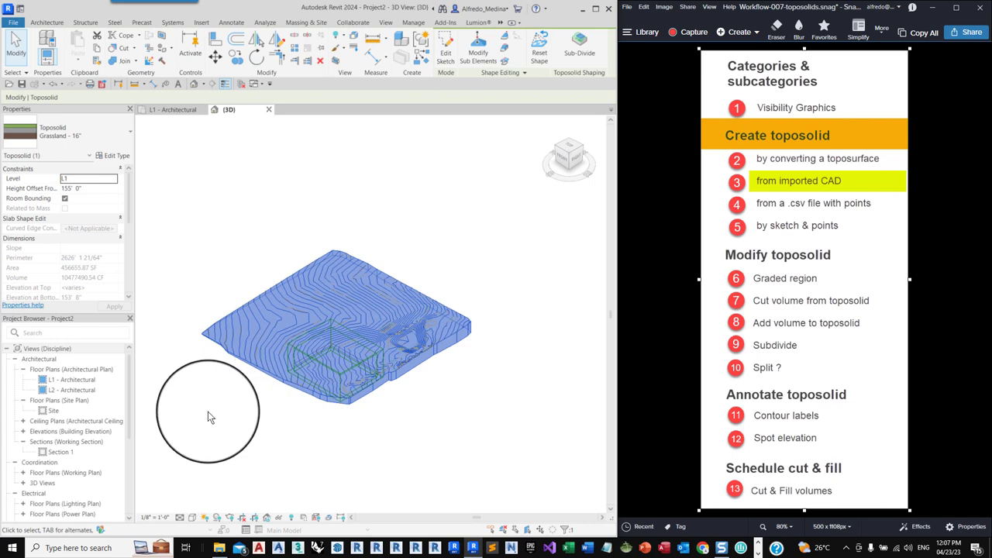
scroll(208, 412, "up", 1)
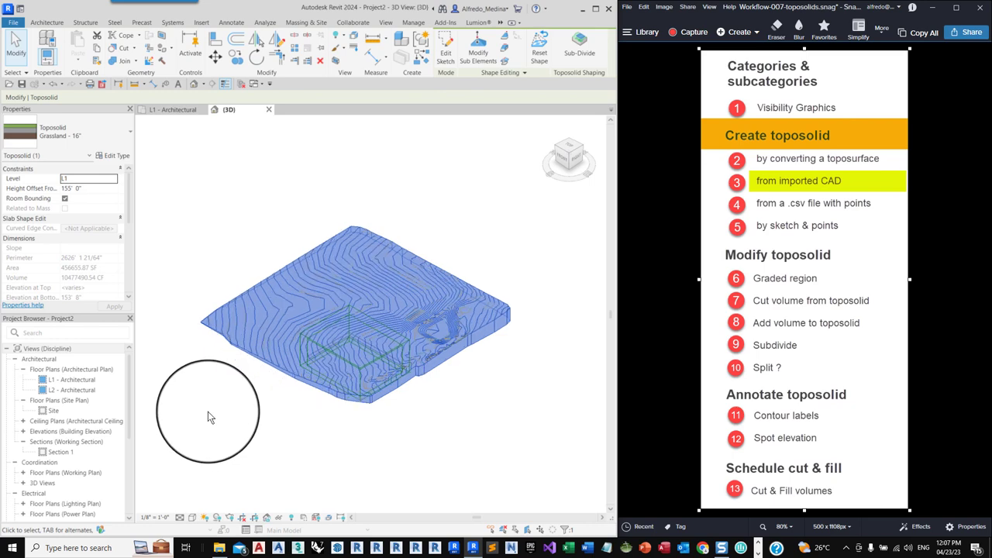
- Turn off the display of all annotation categories in the 3D view's visibility/graphics overrides
left_click(283, 424)
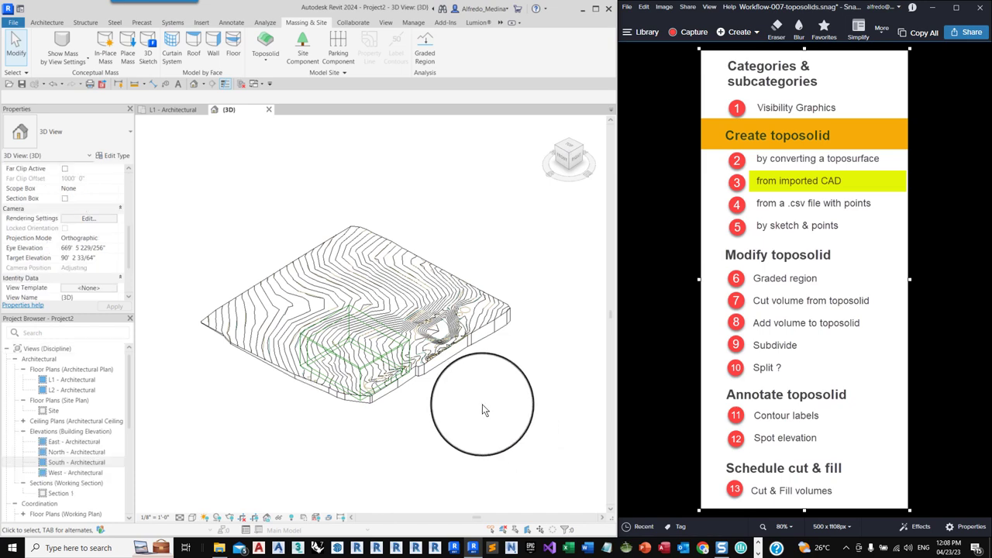
key("v")
key("g")
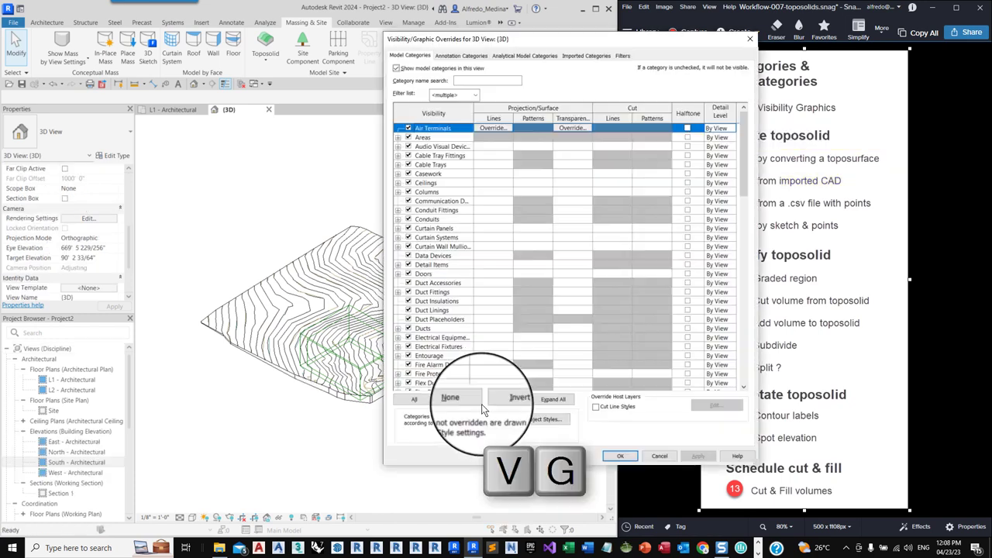
left_click(446, 57)
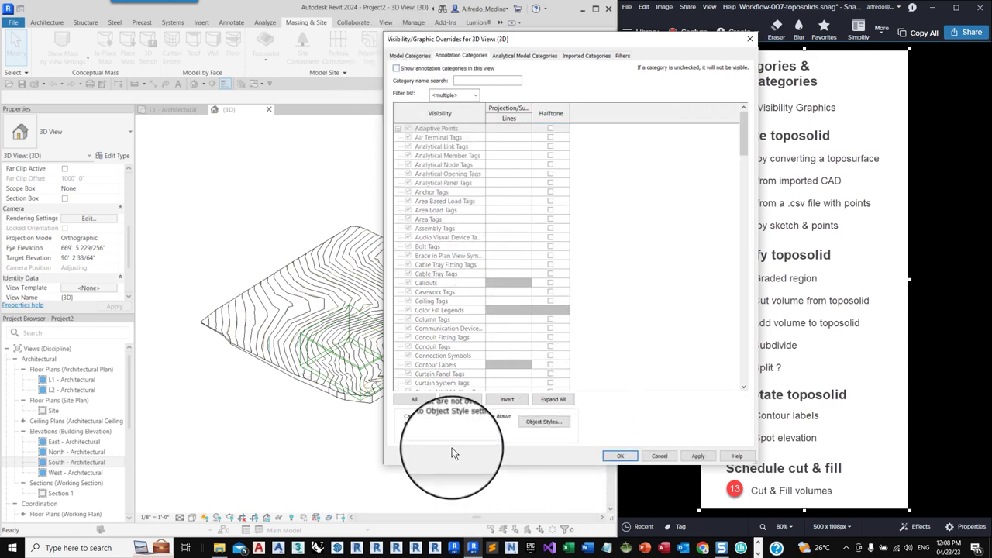
key("Return")
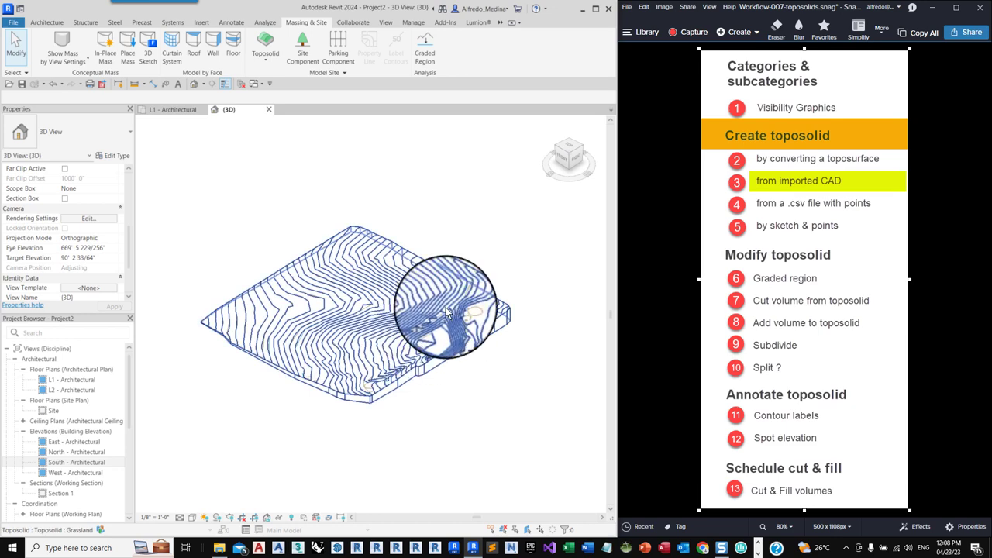
- Filter the overlapping topography selection down to the Sample Topography.dwg import and delete it, keeping the toposolid
left_click(421, 287)
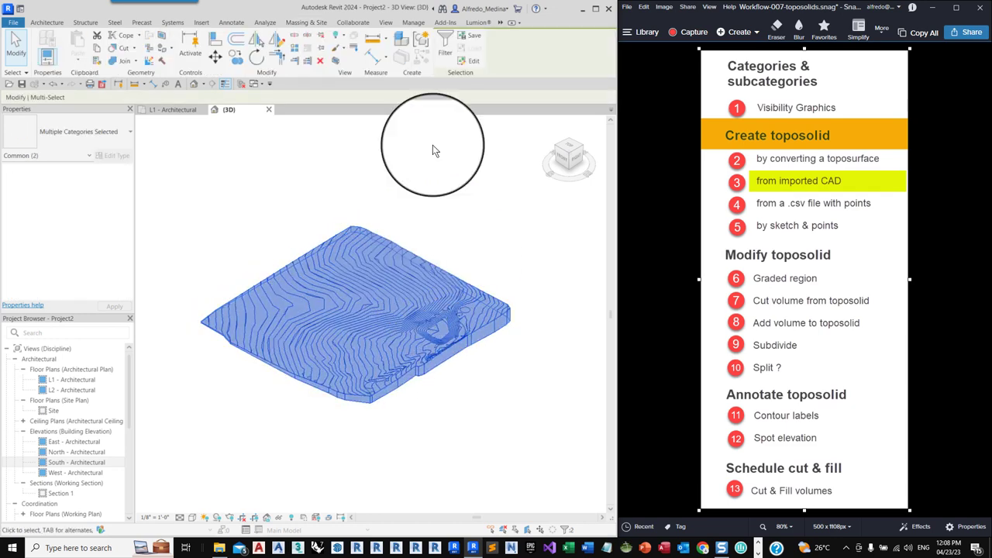
left_click(443, 49)
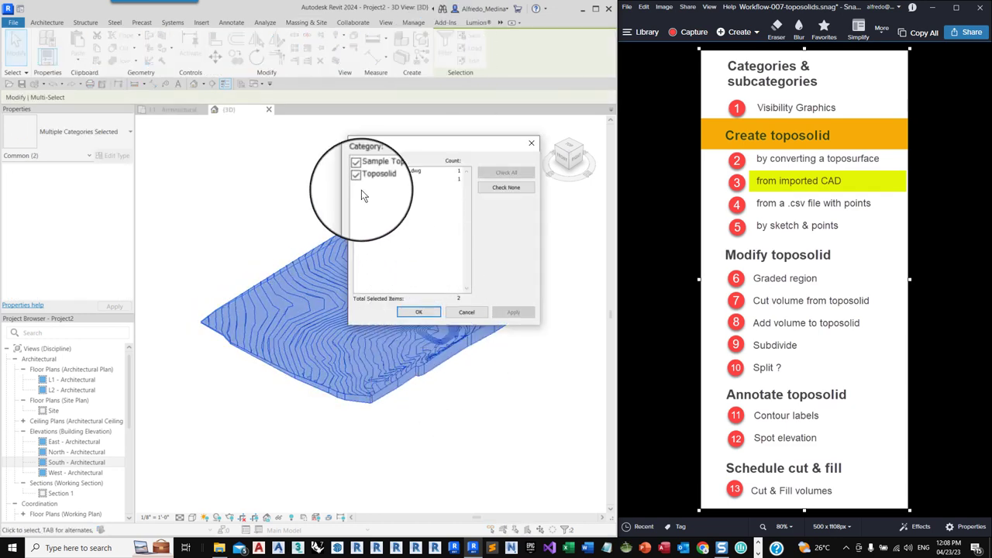
left_click(357, 179)
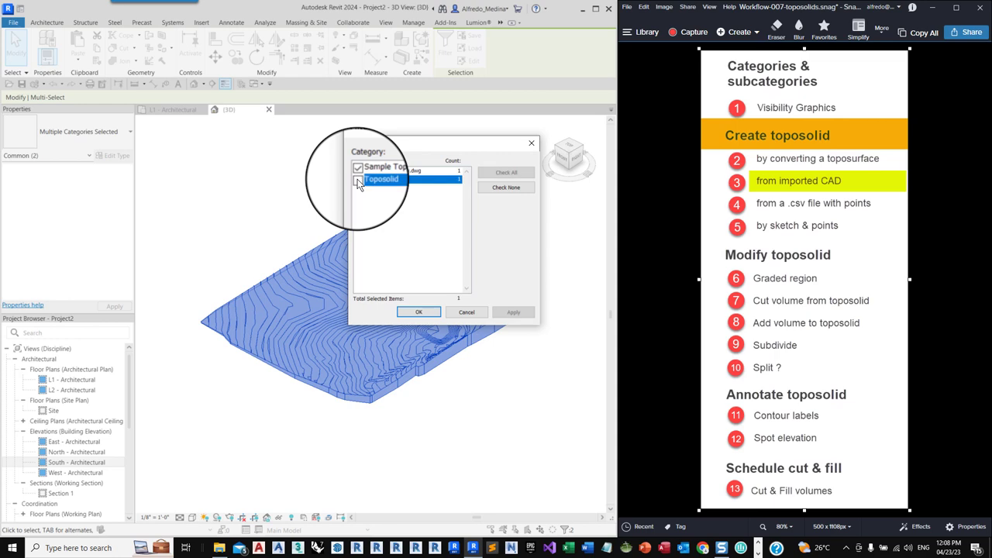
left_click(418, 312)
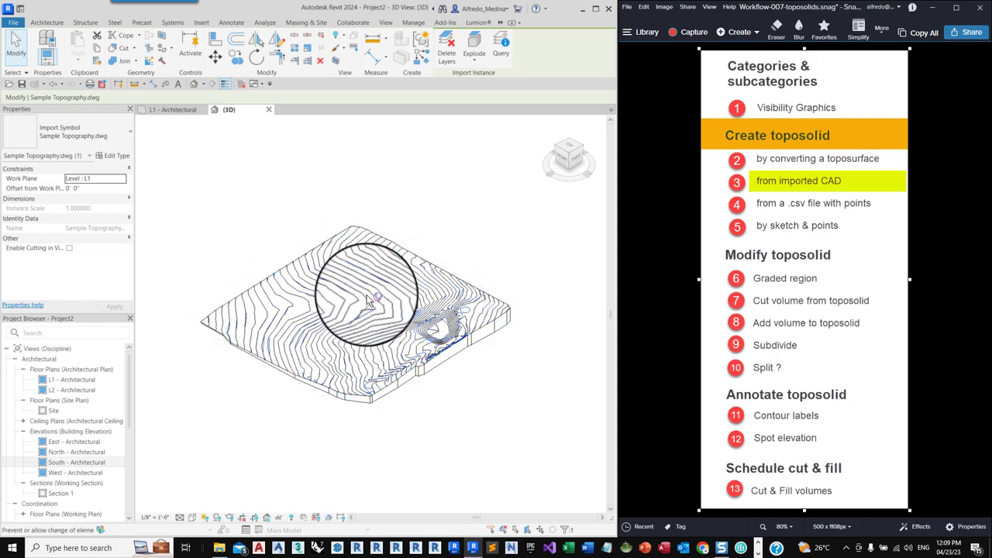
key("Delete")
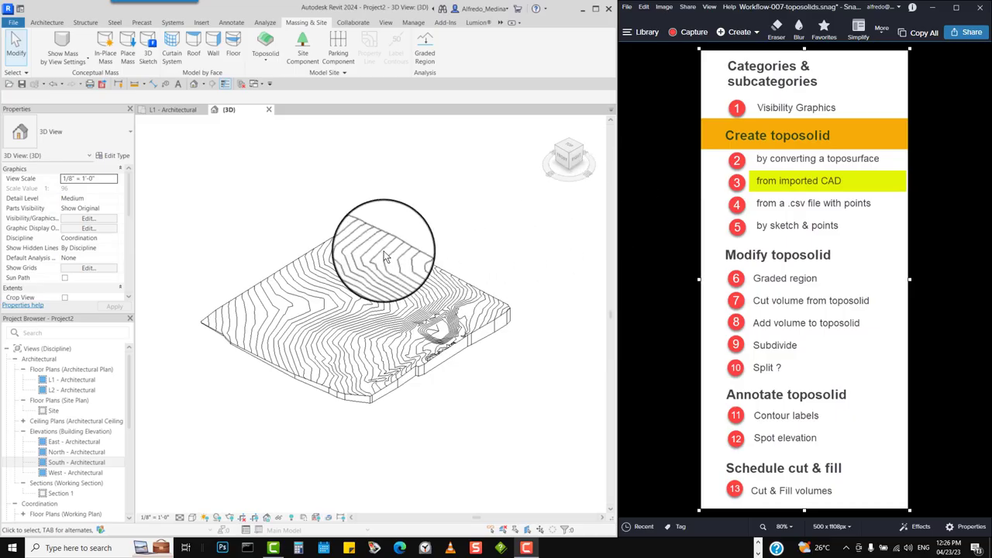
- Open the Section 1 view and set its detail level to Medium for the cut toposolid
double_click(56, 493)
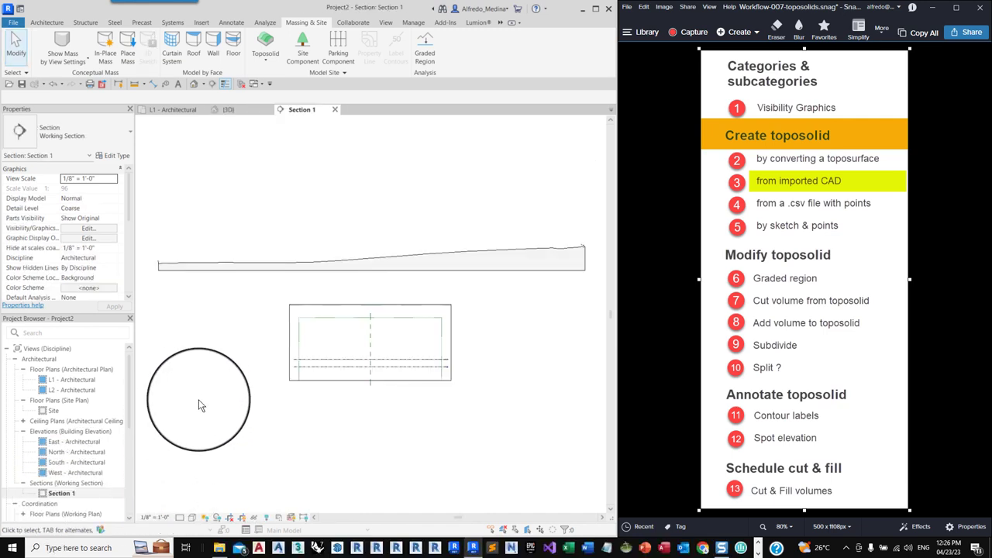
scroll(352, 349, "up", 5)
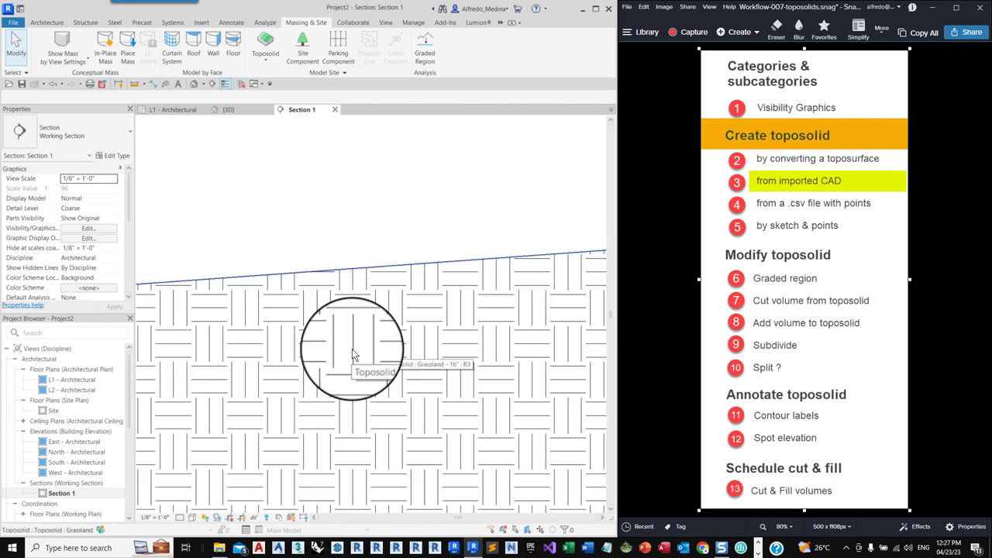
mouse_move(352, 349)
middle_mouse_down()
mouse_move(411, 296)
mouse_move(372, 255)
middle_mouse_up()
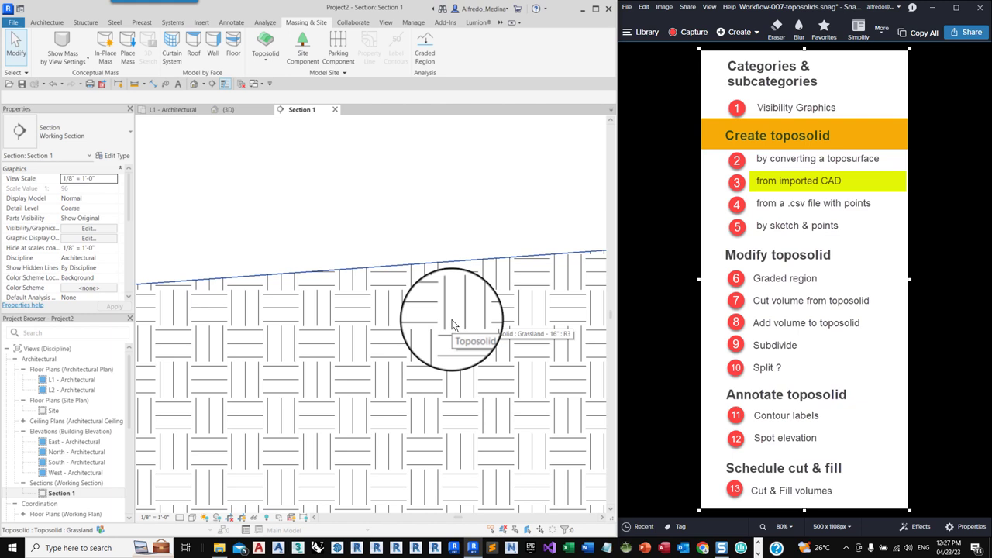
left_click(183, 519)
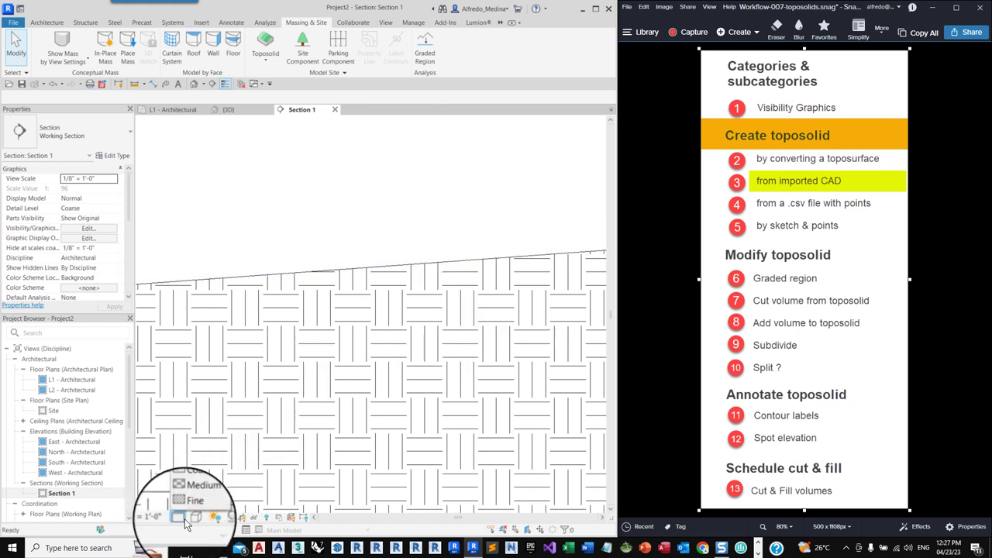
left_click(184, 496)
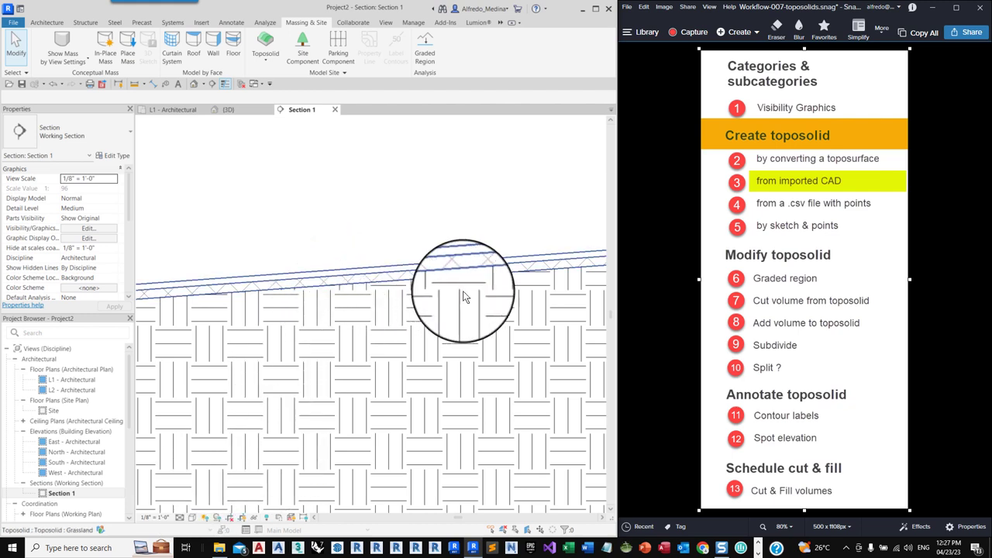
- Examine the toposolid's layers in Section 1 and the layer settings in the Grassland - 16" type's structure
scroll(521, 296, "down", 5)
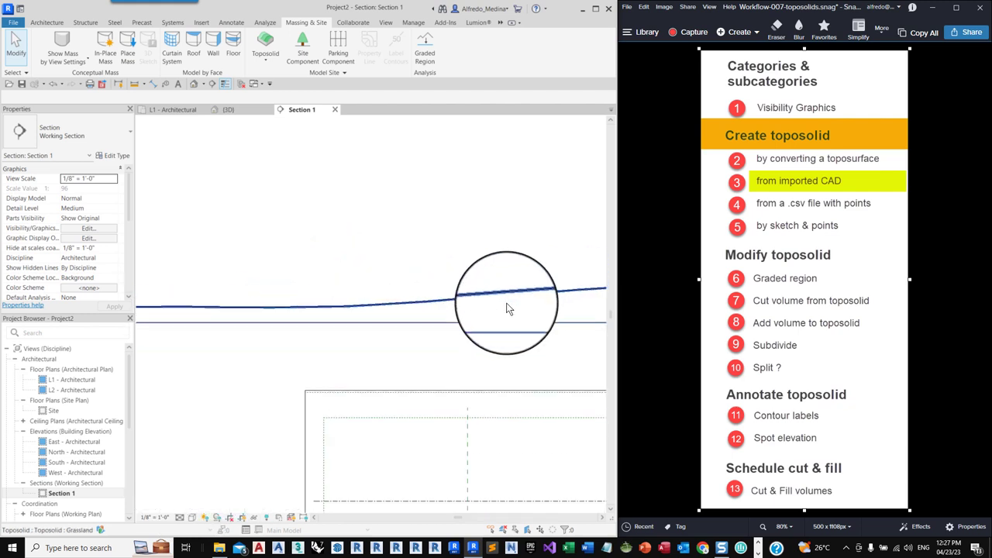
scroll(318, 312, "up", 5)
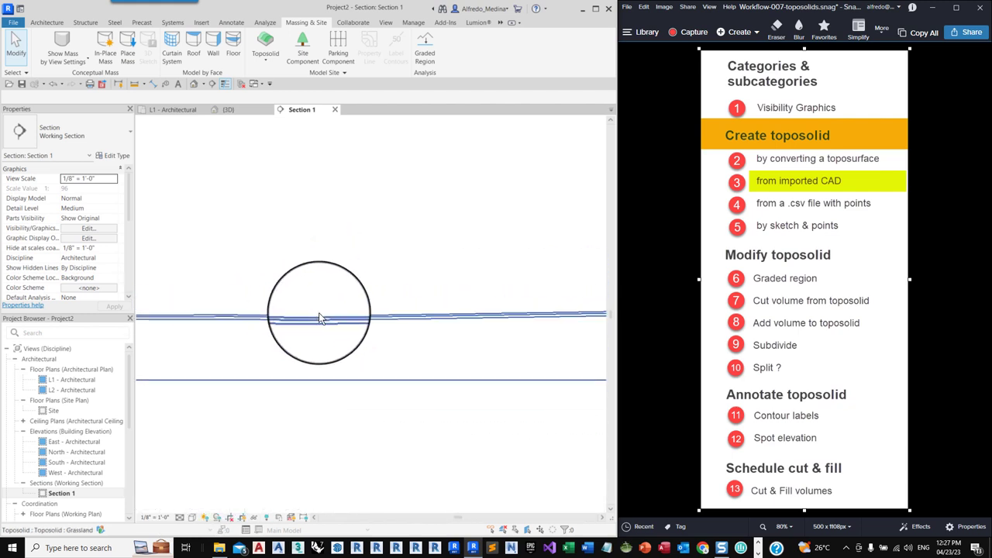
scroll(347, 345, "down", 3)
left_click(353, 334)
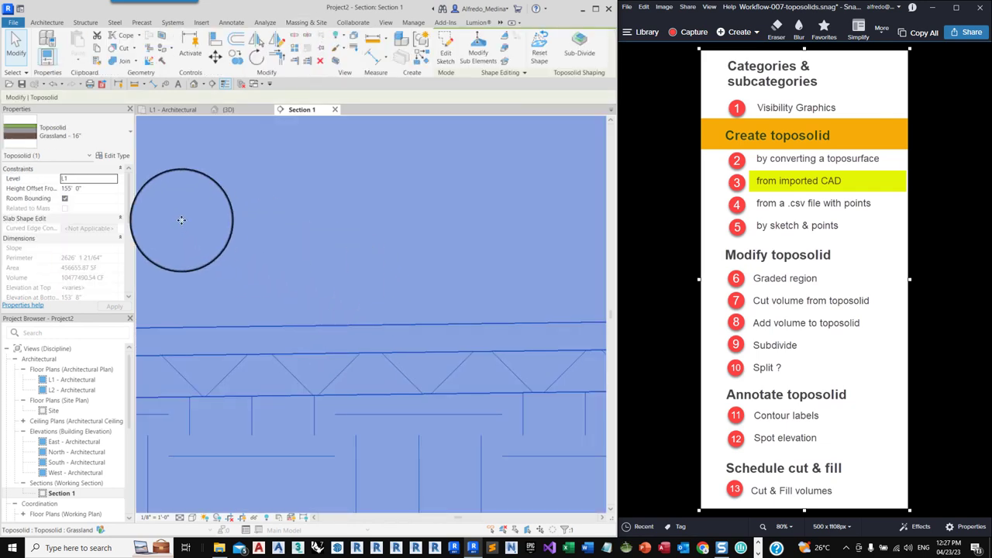
left_click(116, 156)
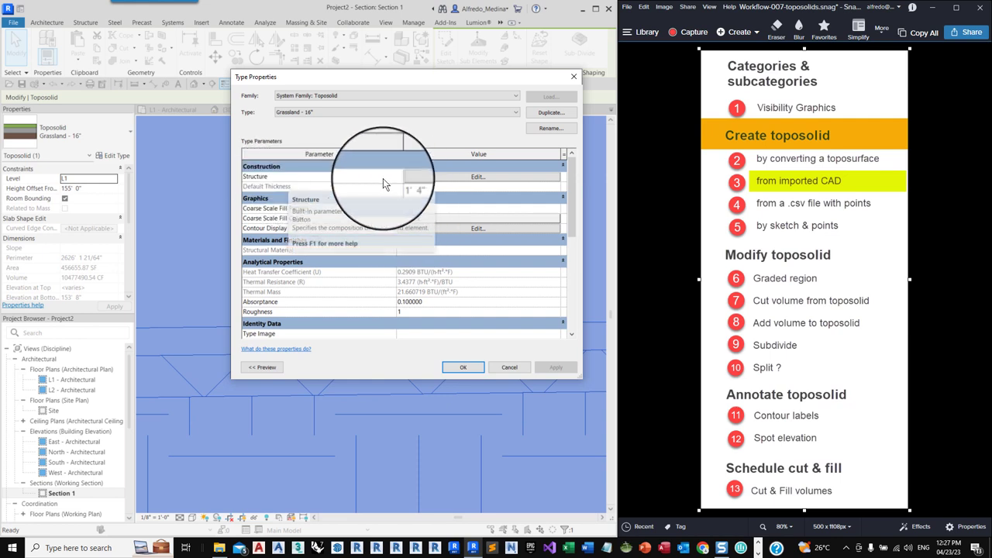
left_click(430, 178)
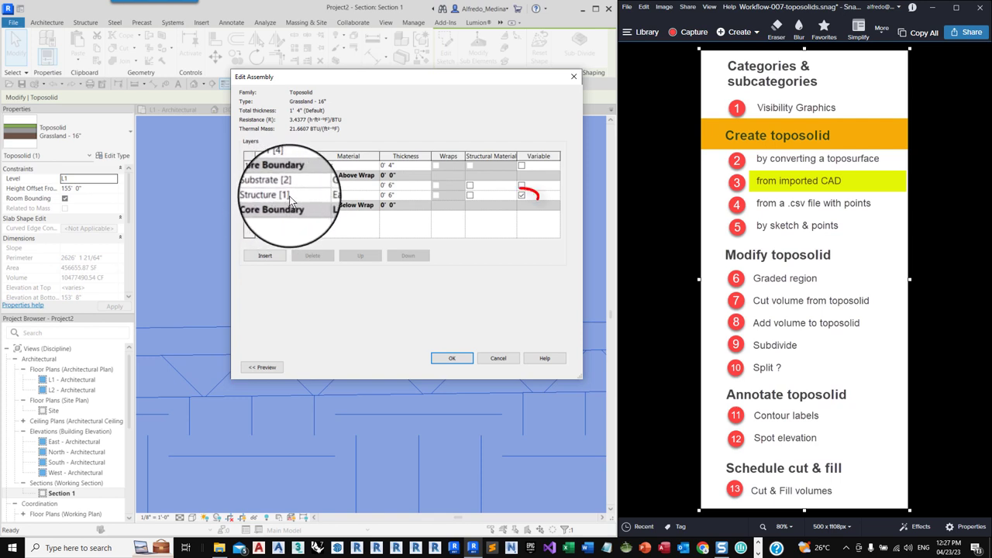
left_click(450, 359)
left_click(450, 366)
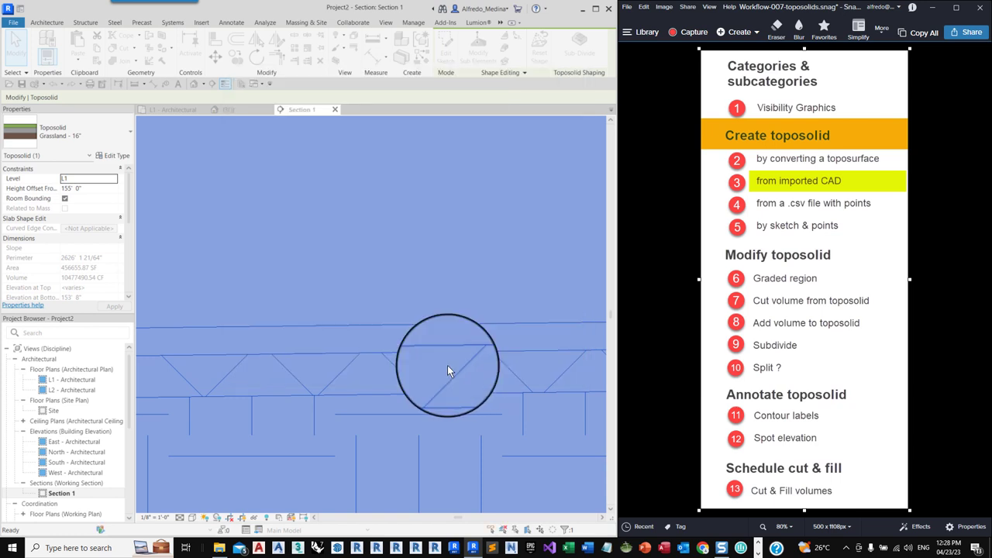
scroll(400, 341, "down", 4)
scroll(400, 301, "down", 3)
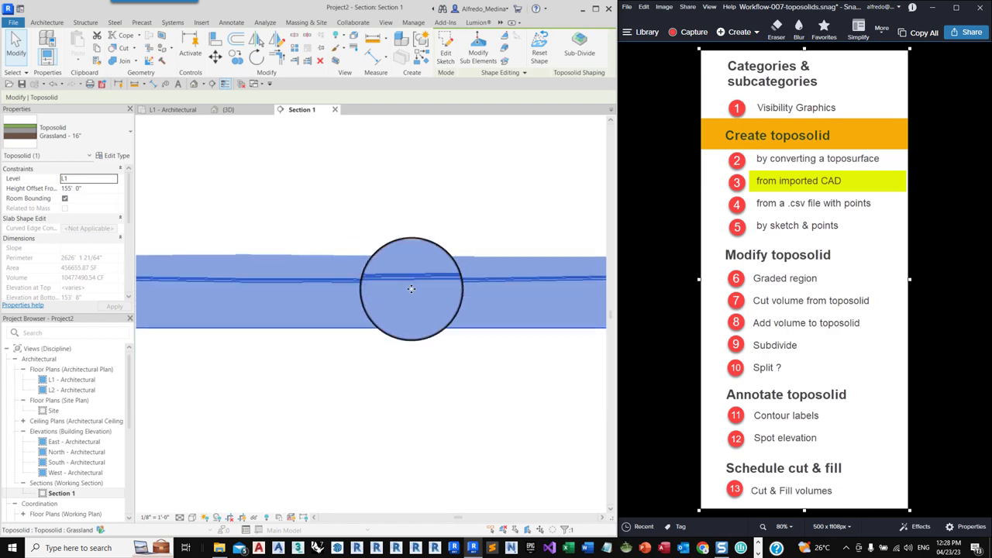
left_click(377, 359)
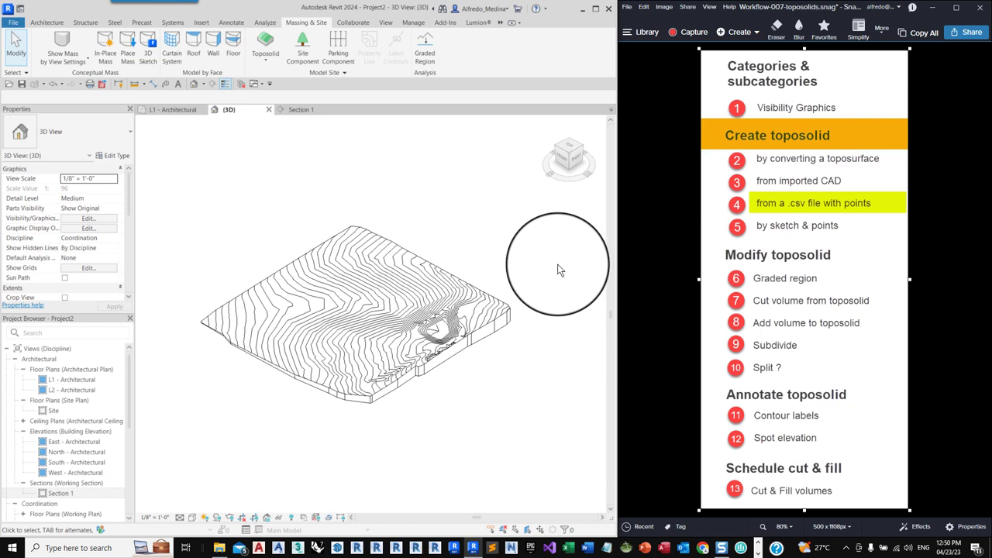
- Delete the CAD-based toposolid and create a Grassland - 16" toposolid in the 3D view from site-points.csv, with feet as the file unit
left_click(430, 267)
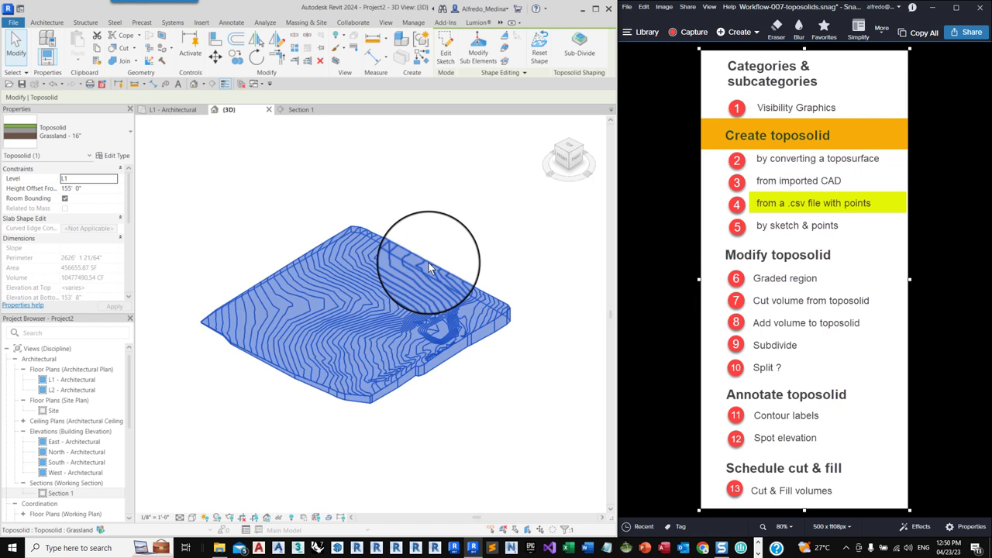
key("Delete")
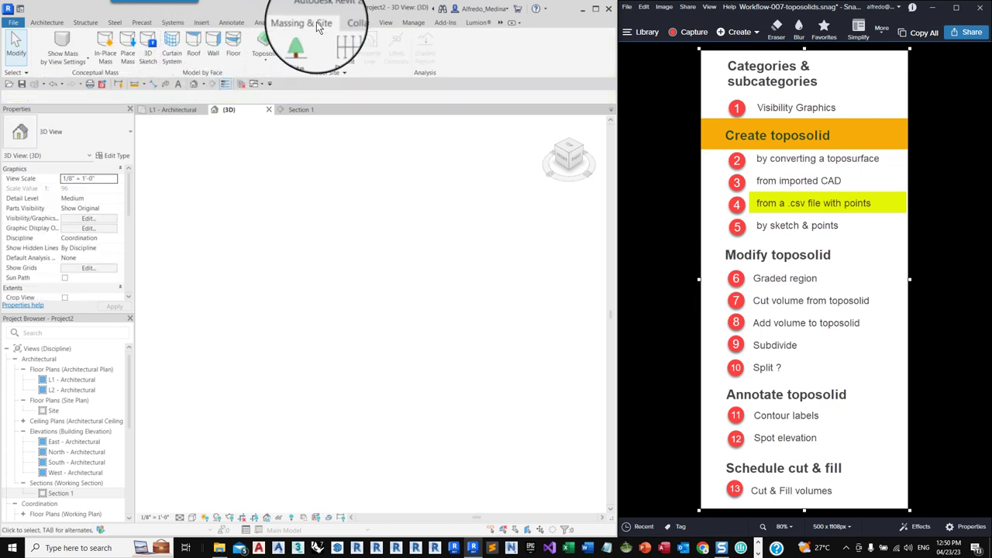
left_click(270, 59)
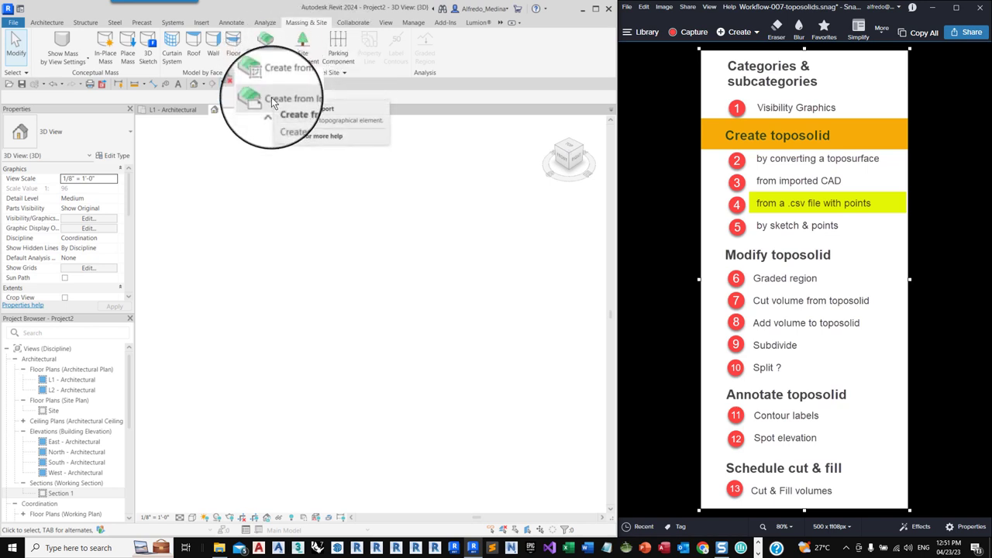
left_click(272, 99)
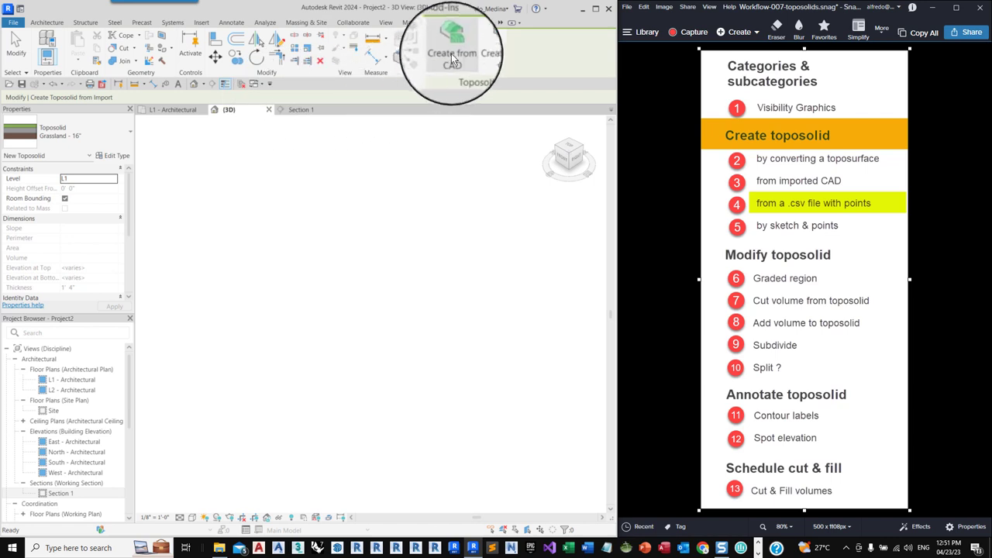
left_click(494, 61)
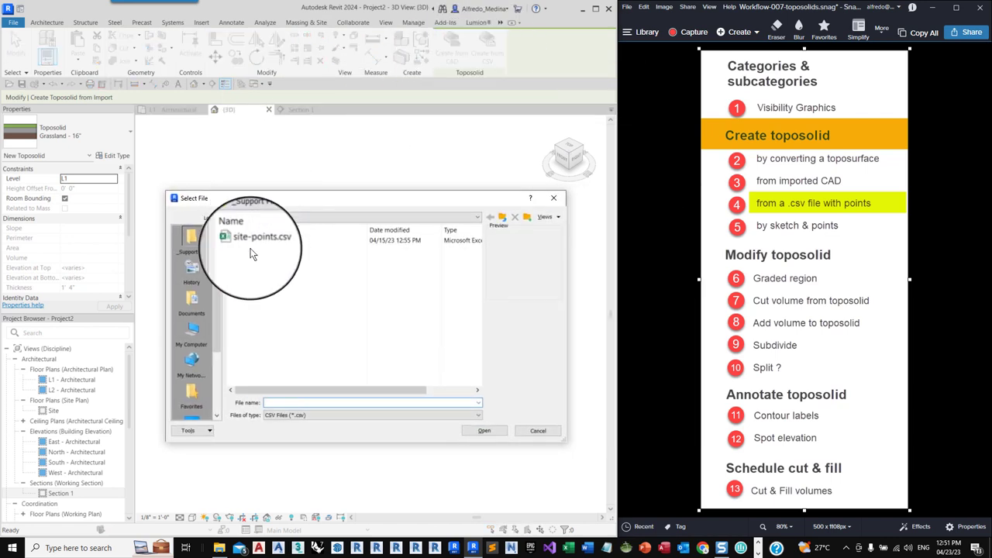
left_click(250, 240)
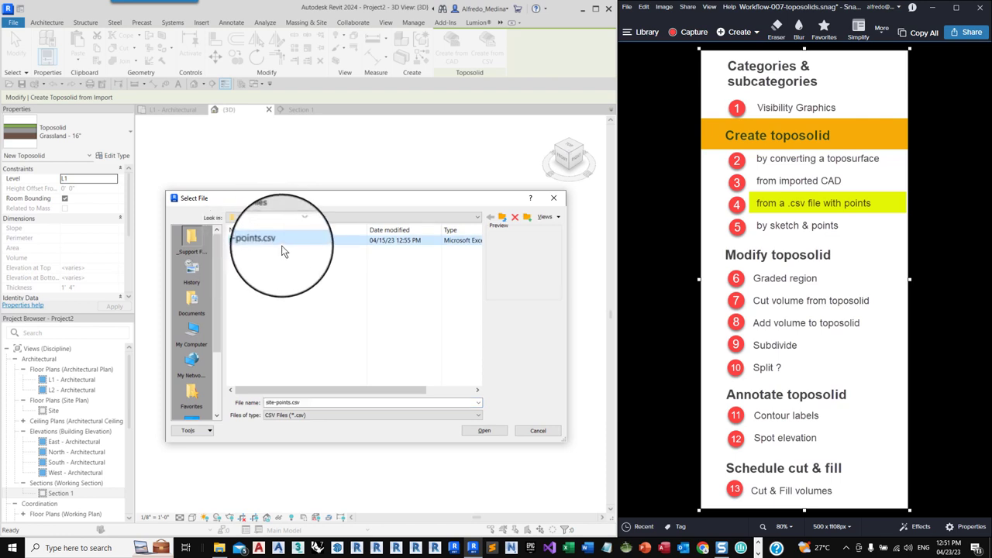
left_click(484, 431)
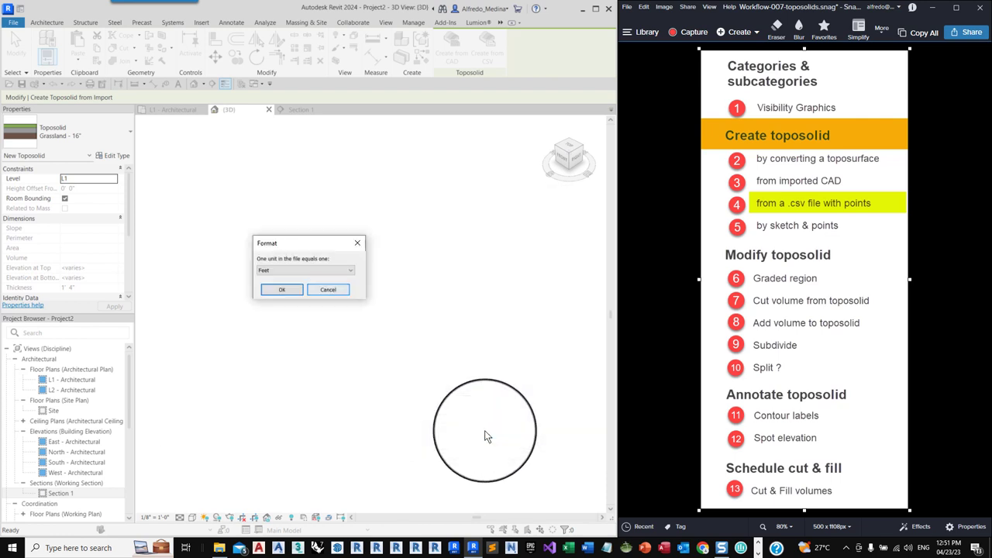
left_click(279, 291)
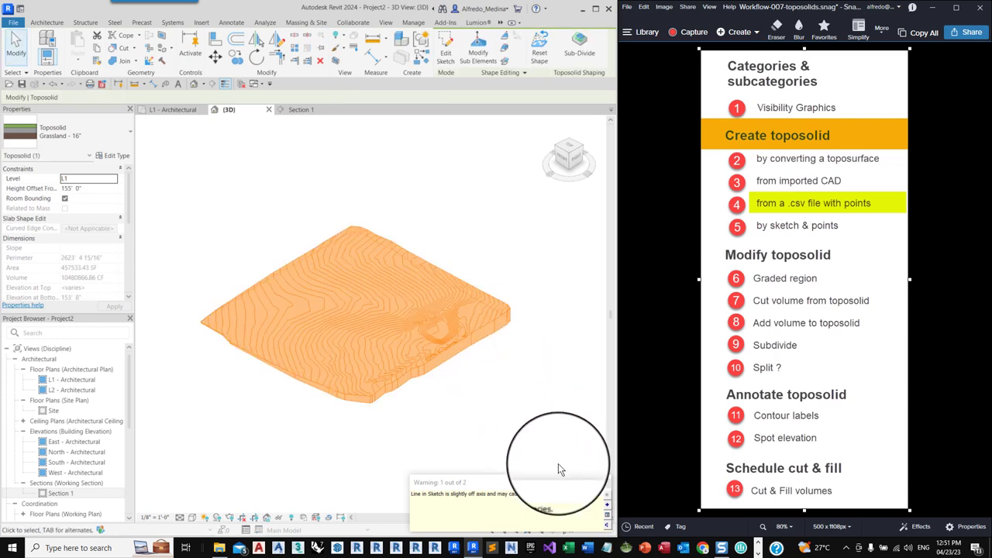
left_click(602, 481)
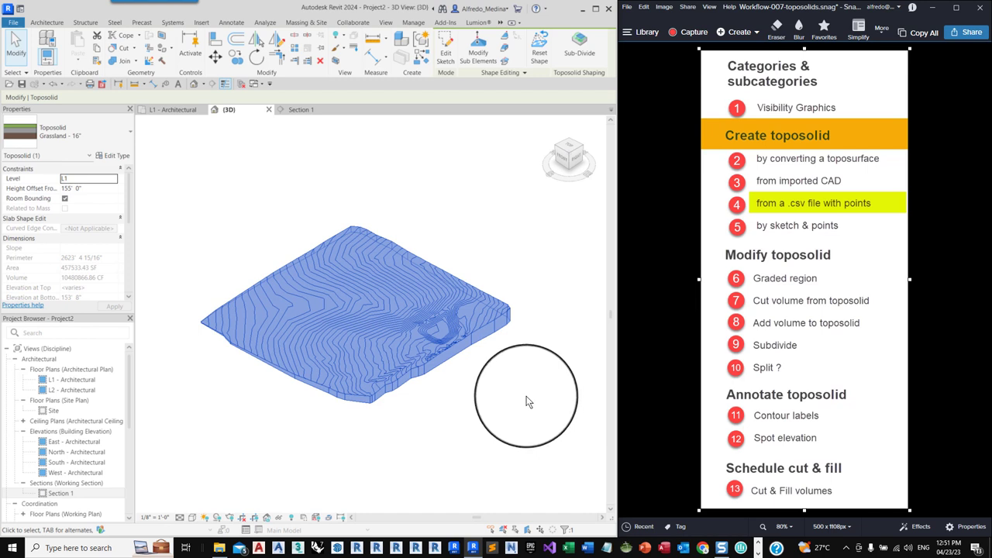
left_click(490, 375)
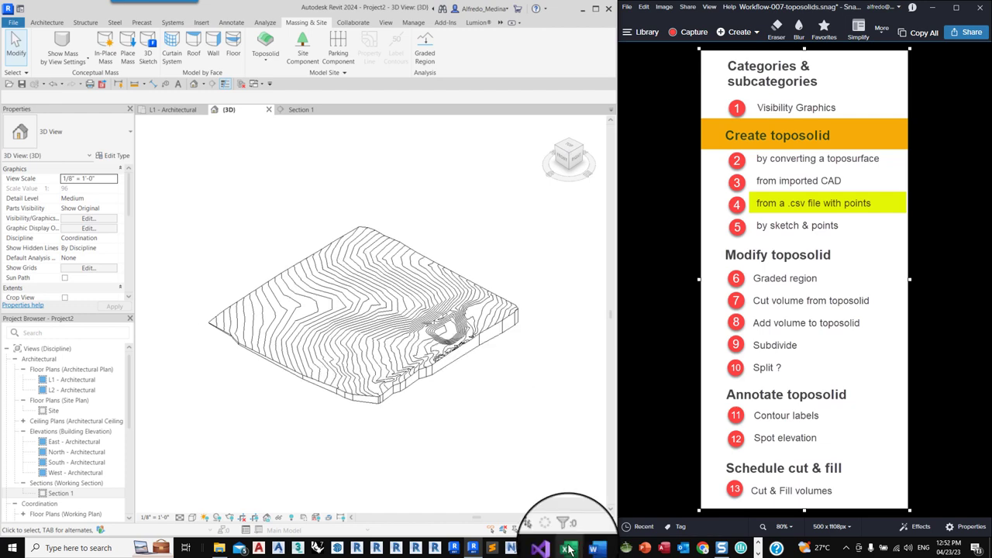
- Switch to Excel and open site-points.csv to view the point coordinates, moving the window clear of the model
left_click(567, 548)
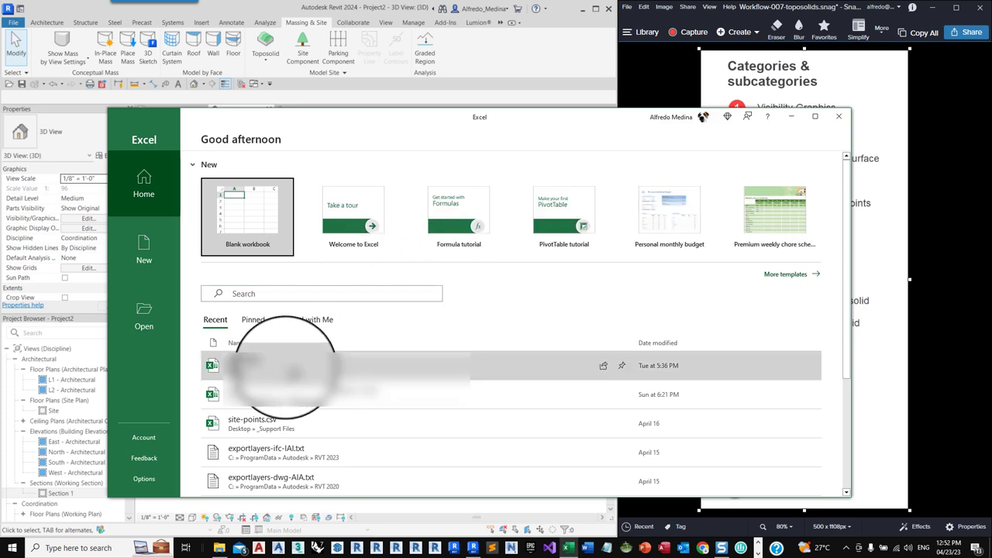
left_click(275, 423)
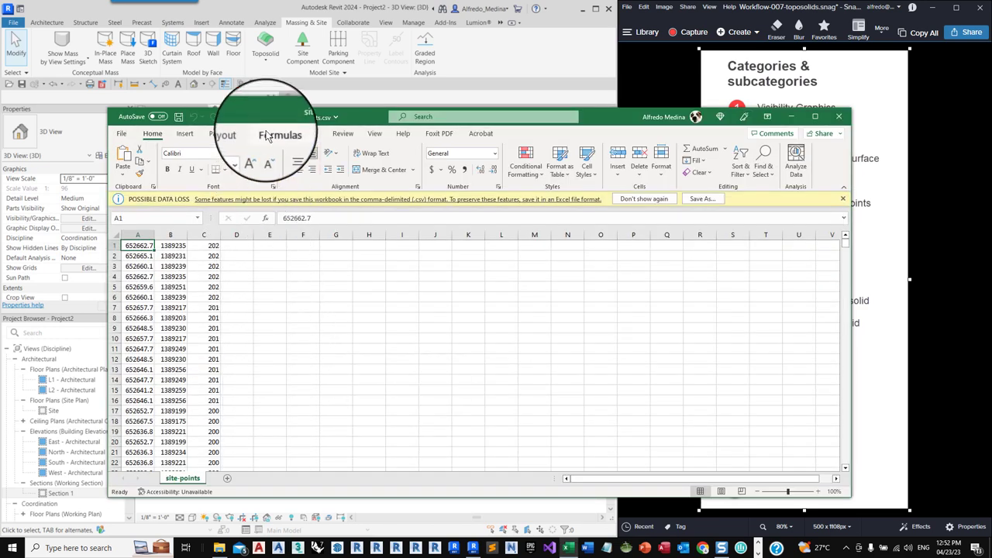
left_click_drag(266, 118, 315, 36)
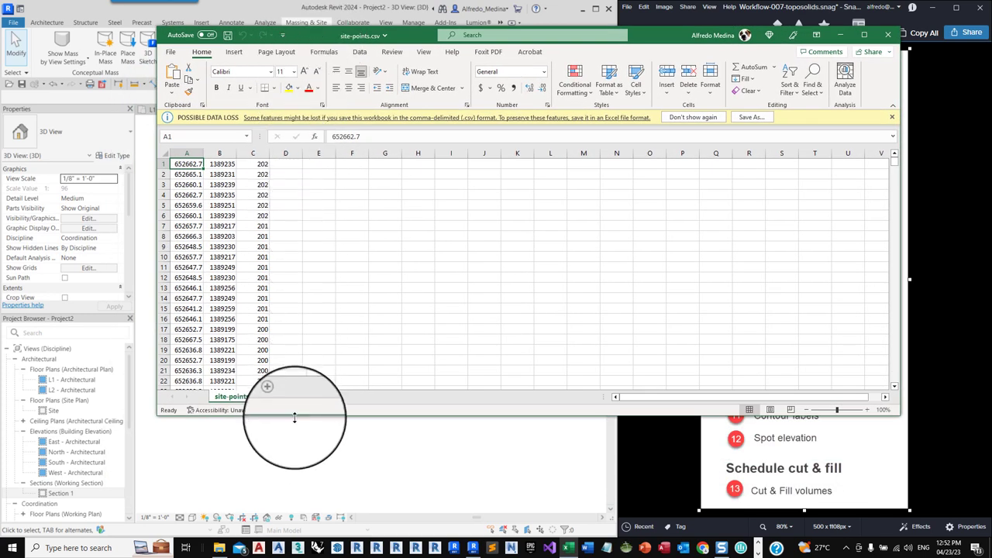
- Enlarge the site-points.csv window and widen columns A to C to read the full coordinates before closing the file
left_click_drag(295, 417, 299, 555)
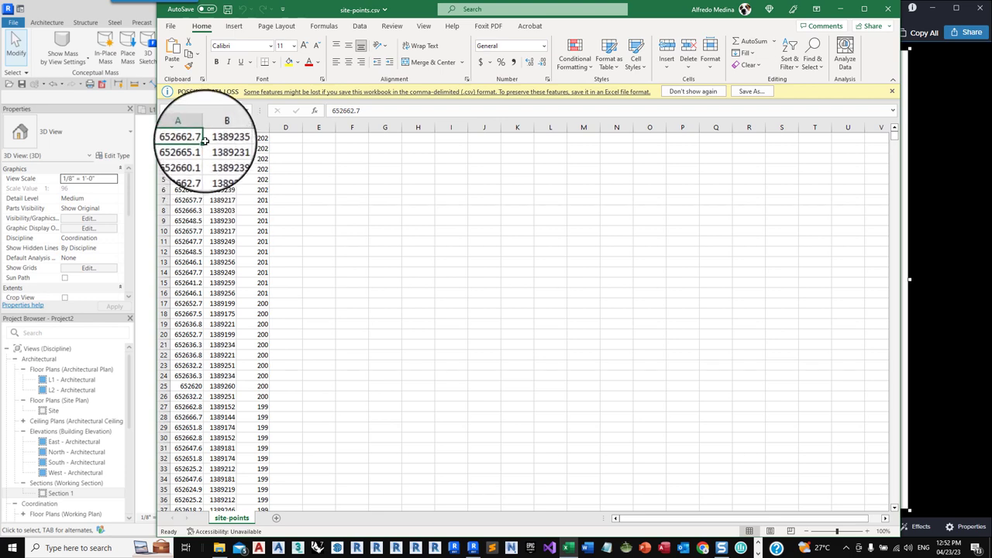
left_click_drag(205, 127, 303, 127)
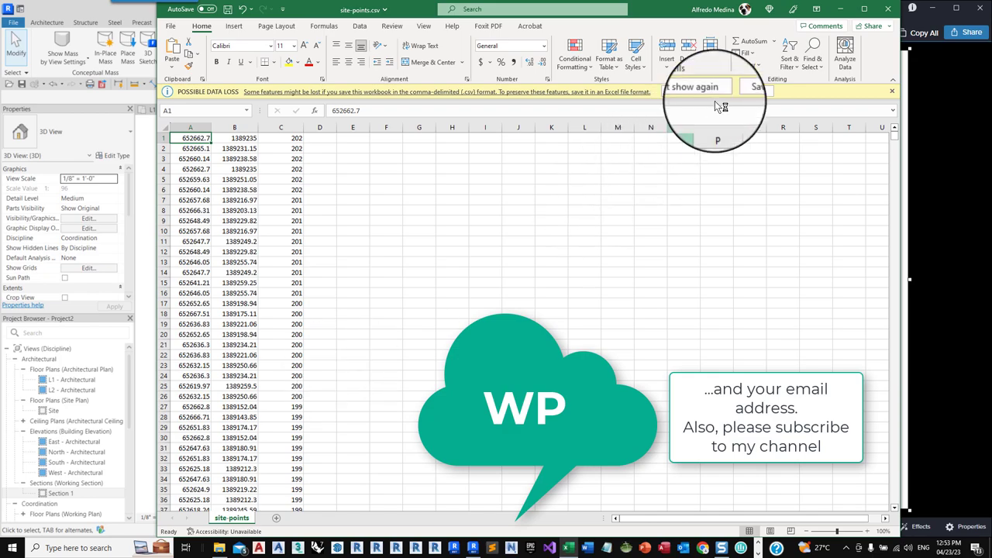
left_click(889, 12)
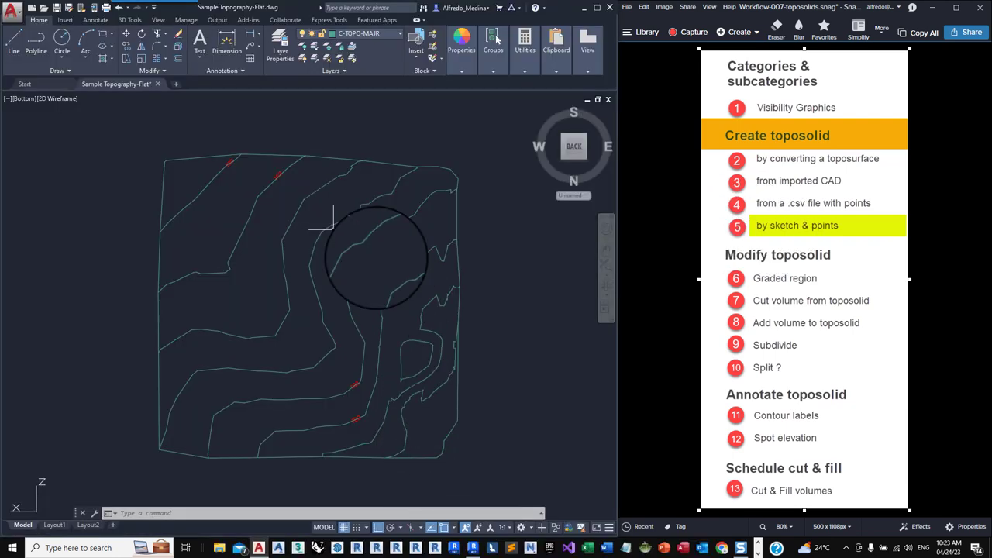
- Examine the contours in Sample Topography-Flat.dwg edge-on from the back against the UCS origin, and return to the view showing the contour layout
scroll(349, 259, "down", 2)
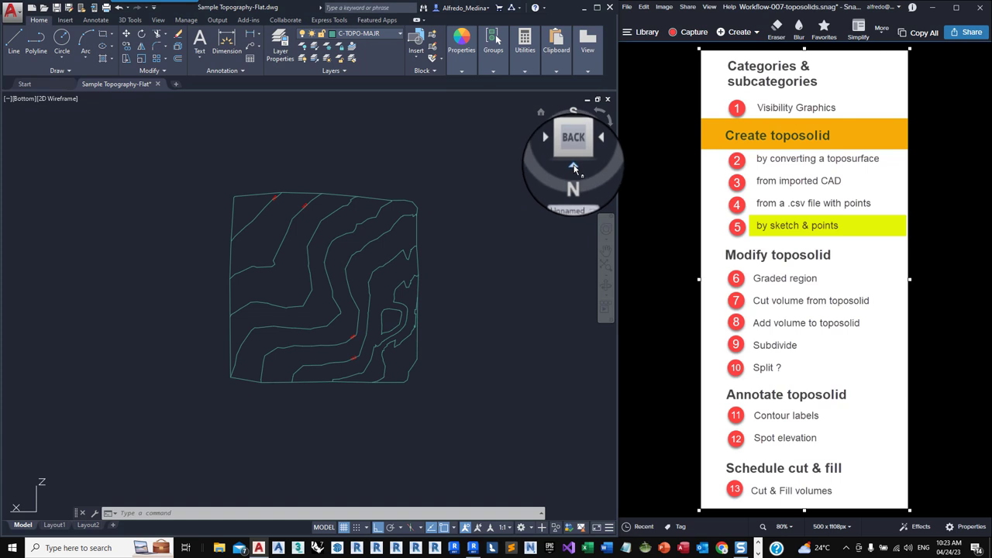
left_click(575, 166)
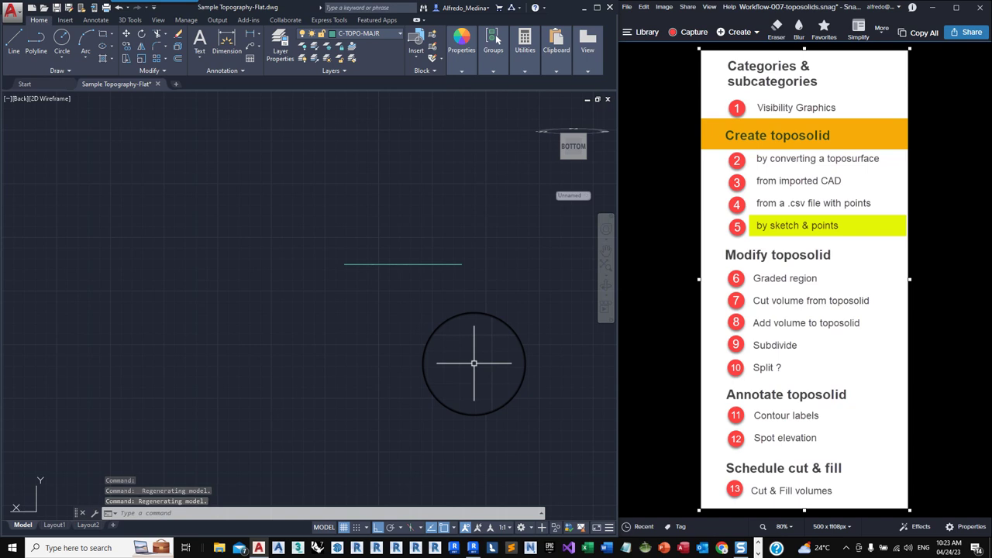
type("ucs")
key("Return")
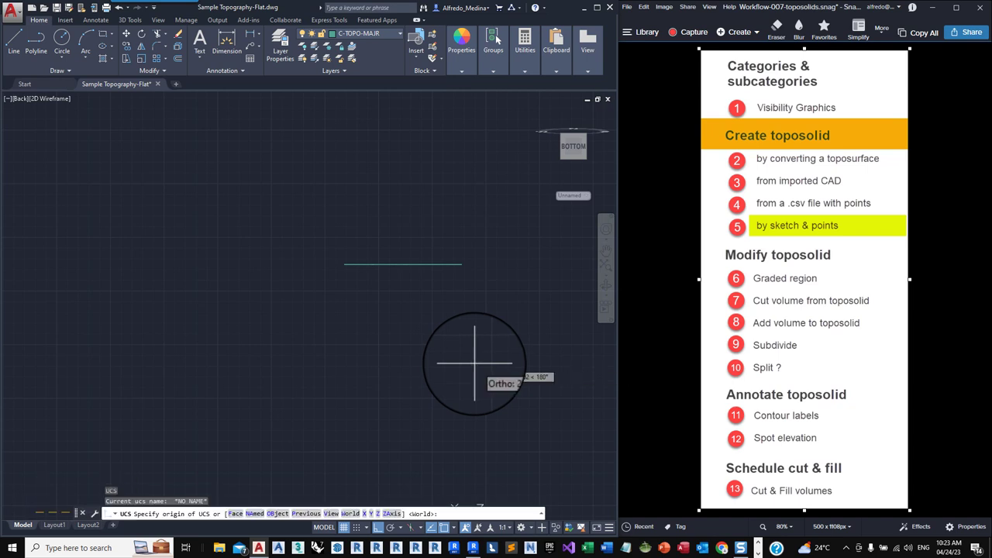
scroll(368, 360, "down", 2)
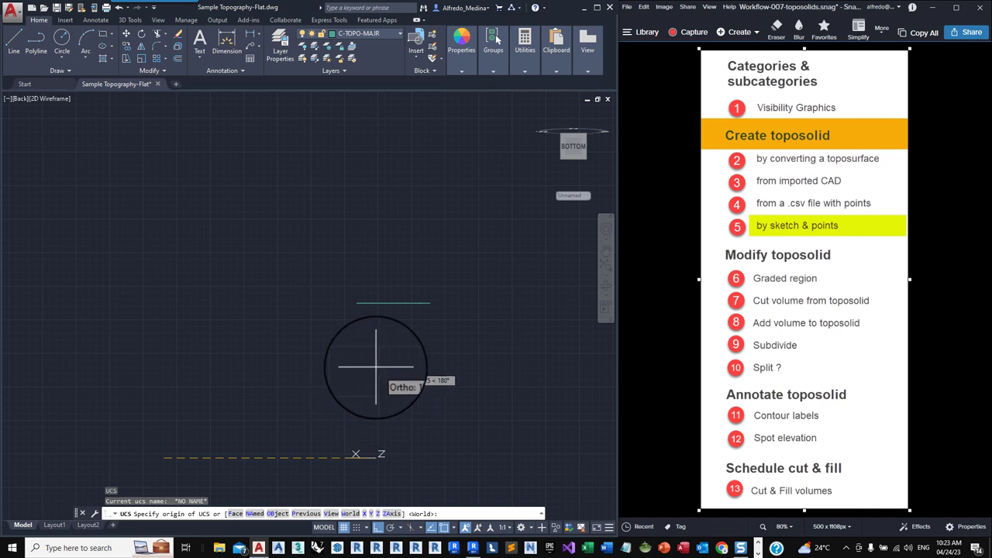
key("Escape")
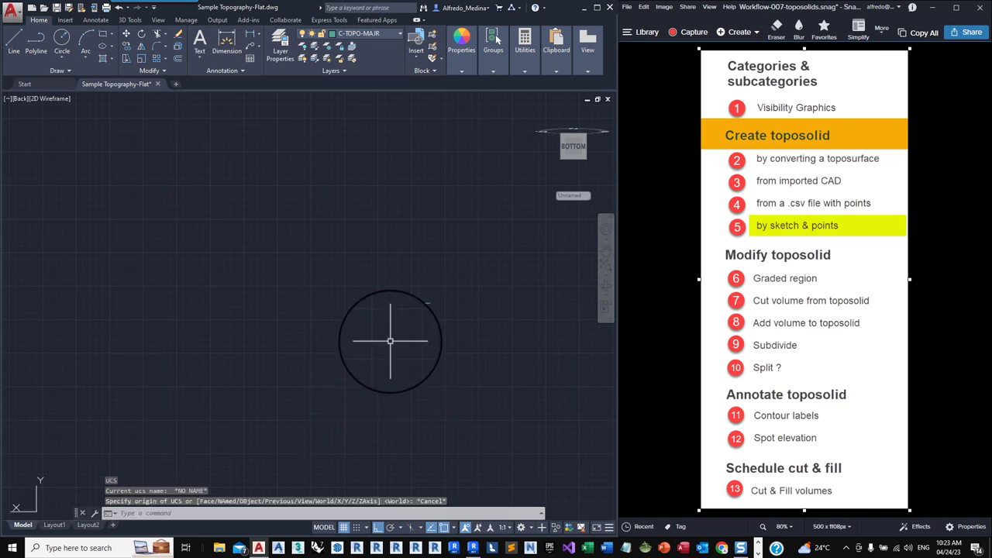
mouse_move(570, 128)
left_click(573, 155)
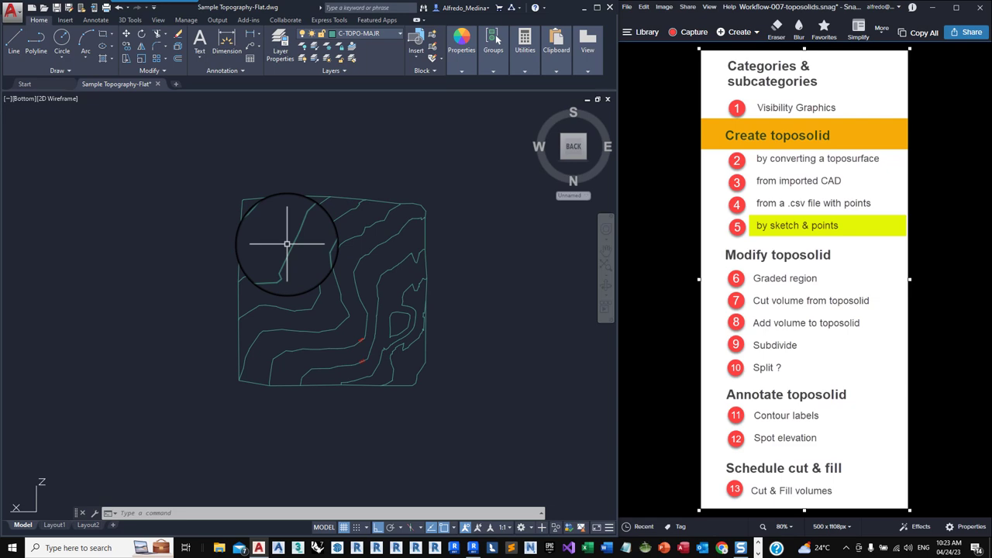
- Switch to Revit's Project3_Test toposolid, maximize the window, and tile the Site, Section 1 and 3D views
key("alt+Tab")
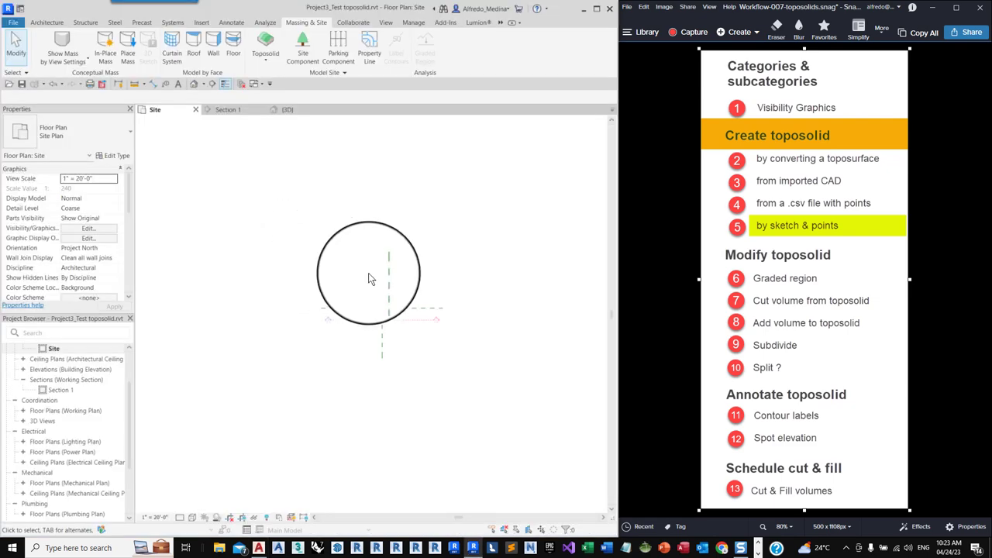
scroll(389, 287, "up", 1)
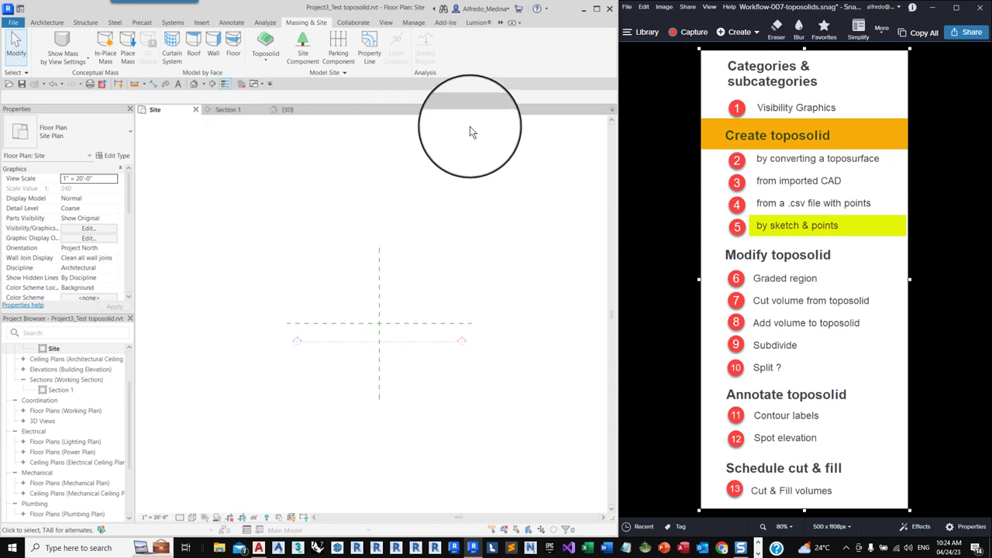
left_click(597, 12)
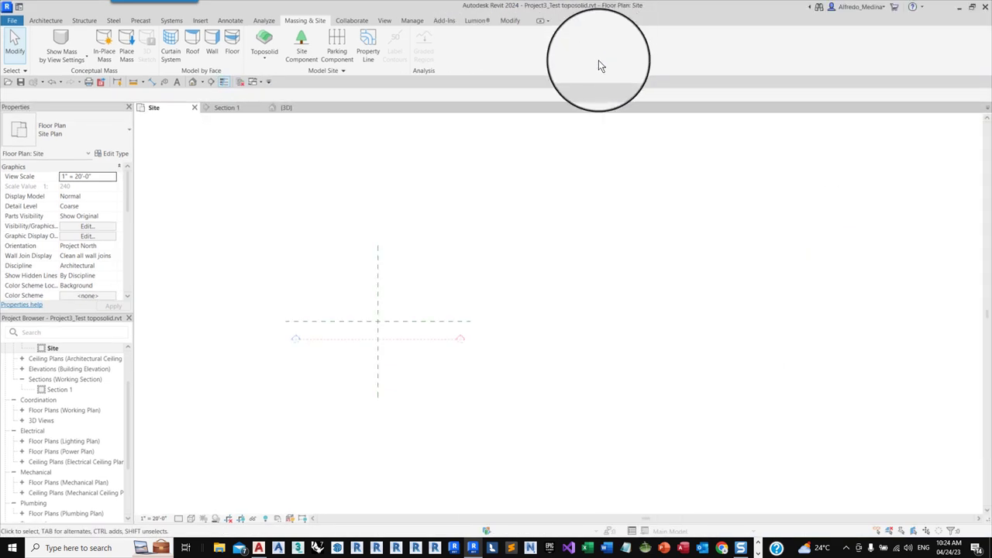
left_click(388, 22)
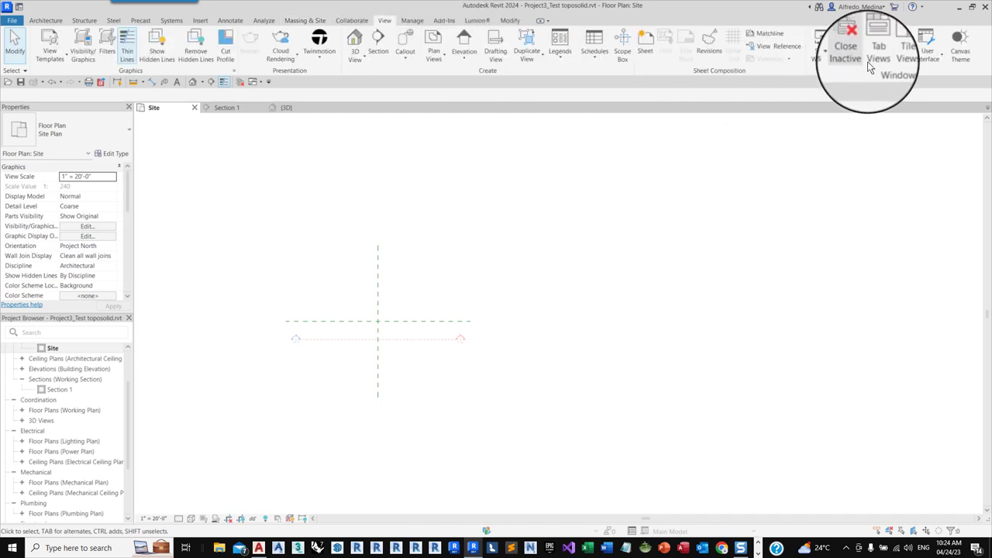
left_click(891, 59)
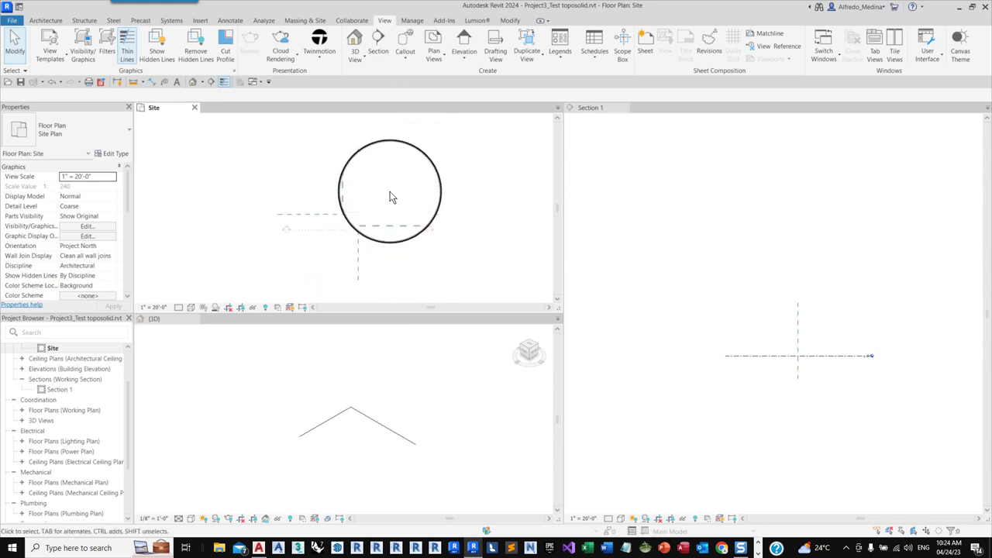
- Import Sample Topography-Flat.dwg into the Site plan in feet, positioned Auto - Origin to Internal Origin at level L1
left_click(201, 22)
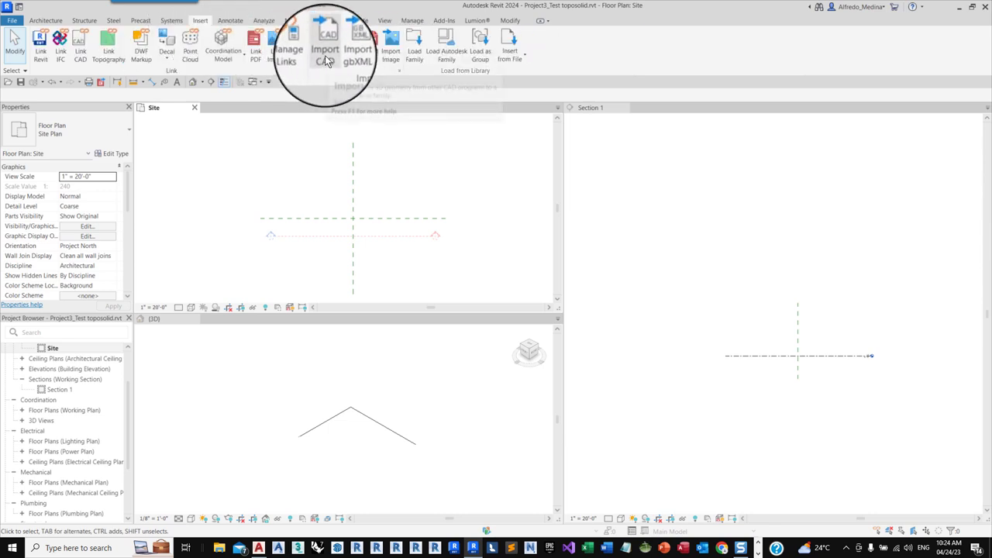
left_click(324, 55)
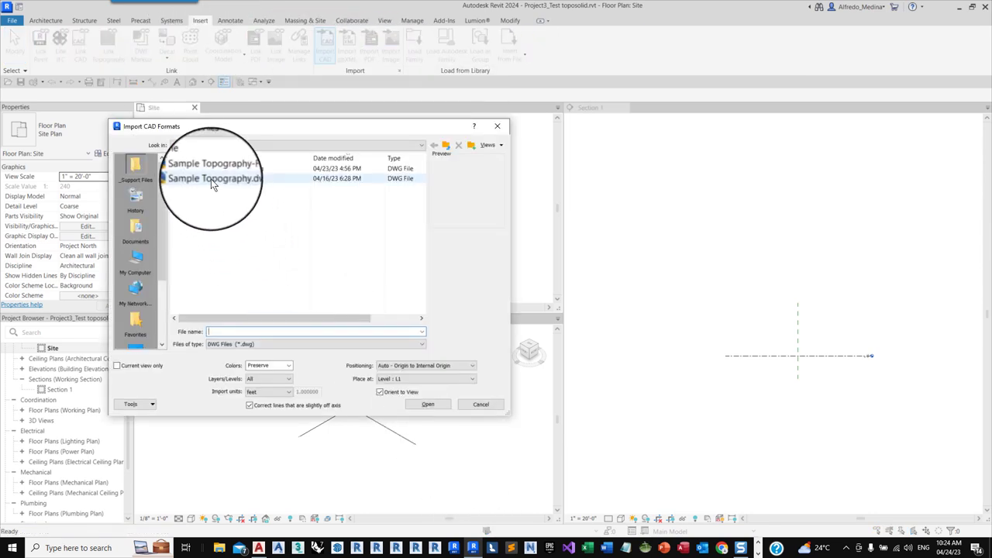
left_click(233, 170)
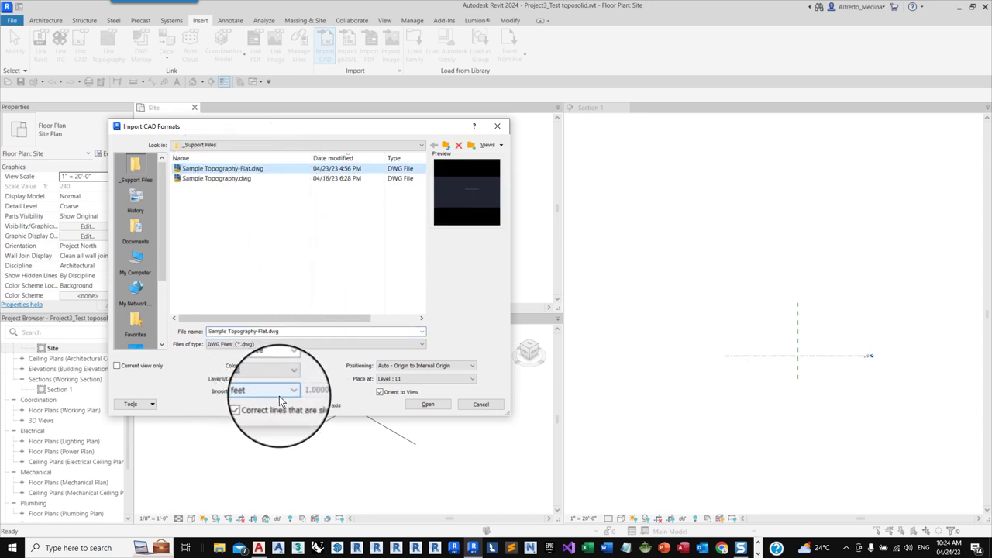
left_click(429, 404)
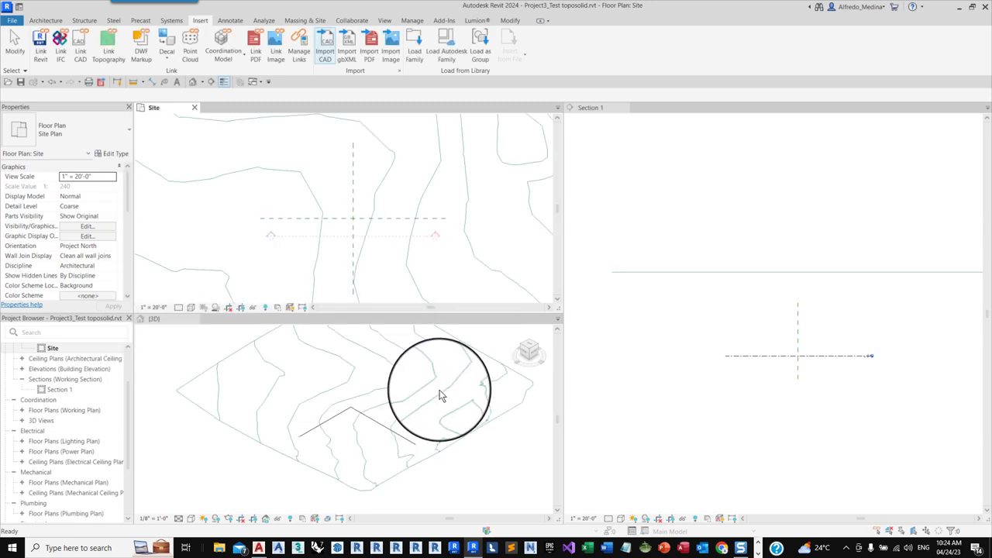
scroll(436, 445, "down", 2)
scroll(428, 267, "down", 4)
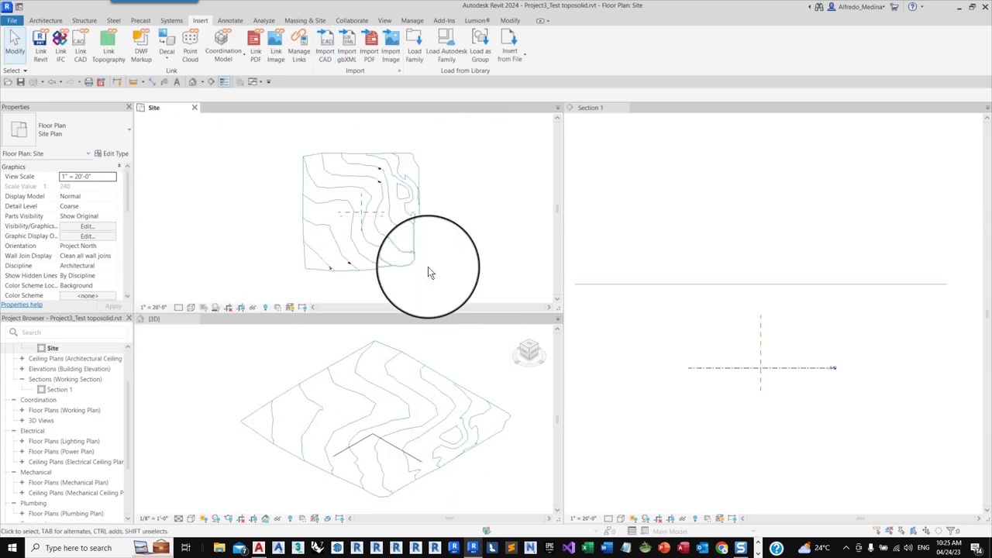
scroll(408, 235, "up", 2)
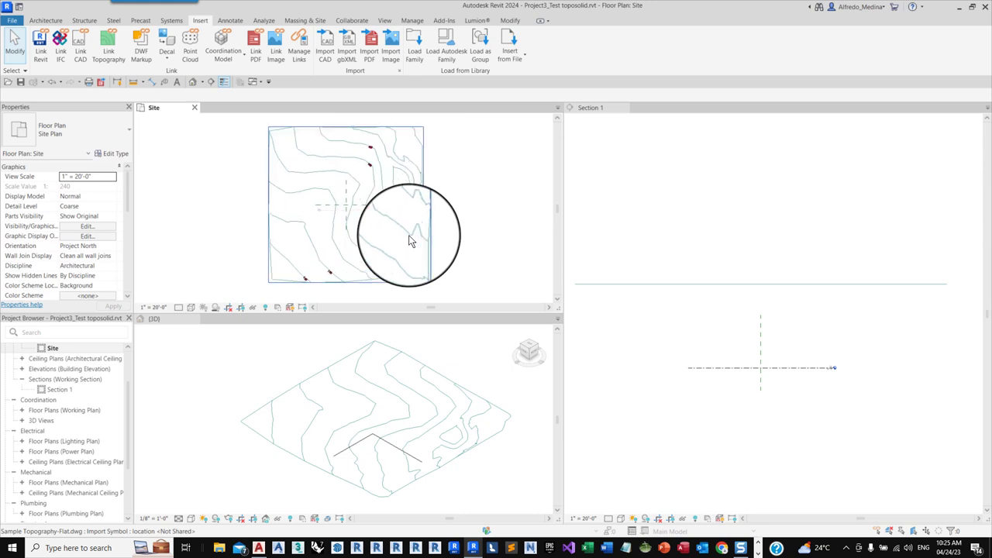
scroll(416, 218, "down", 1)
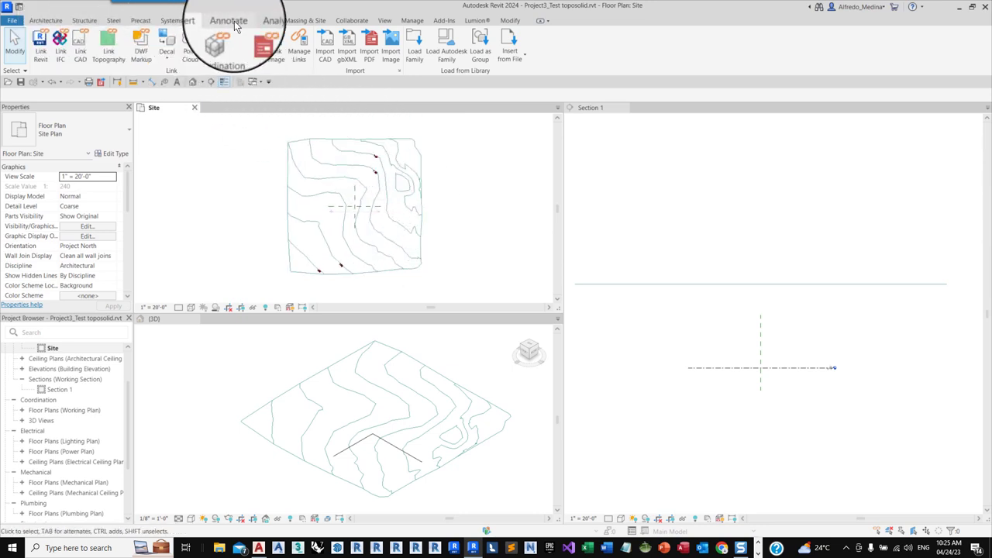
- Start a Grassland - 16" toposolid from sketch on level L1 with a height offset of 157' 0"
left_click(304, 23)
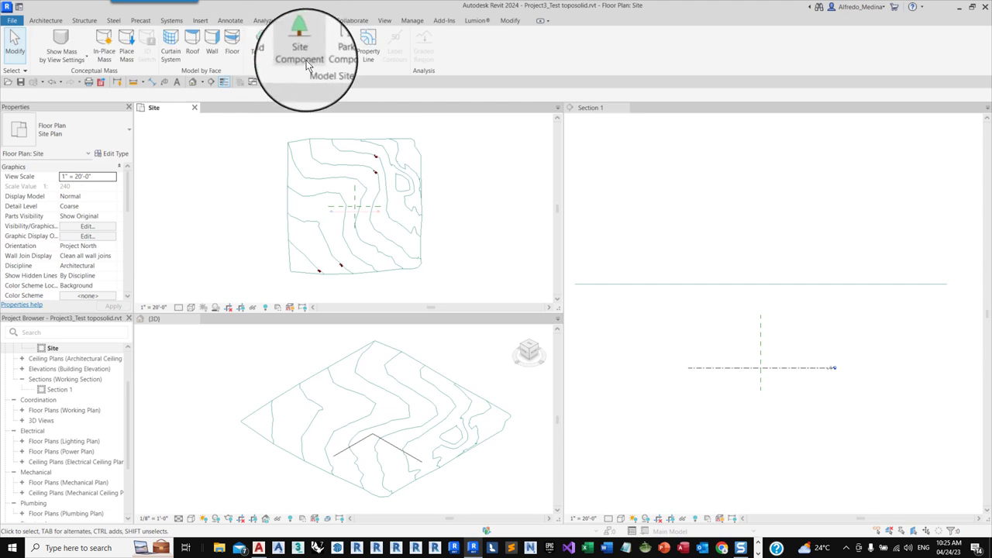
left_click(264, 59)
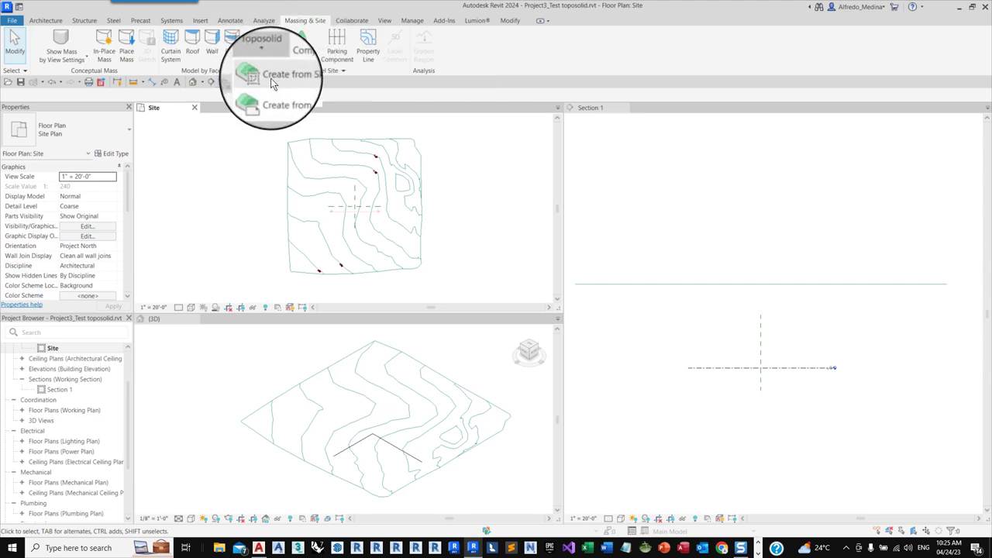
left_click(278, 76)
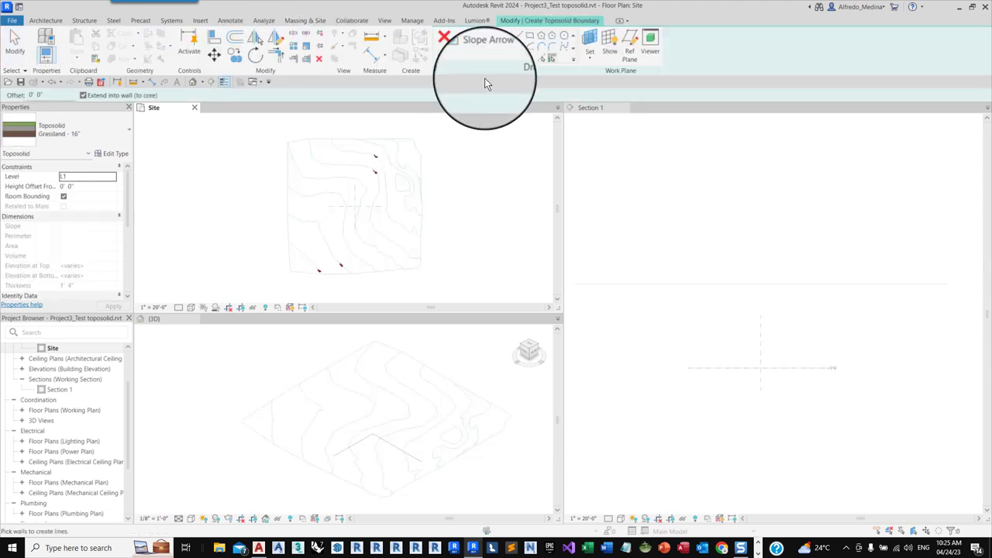
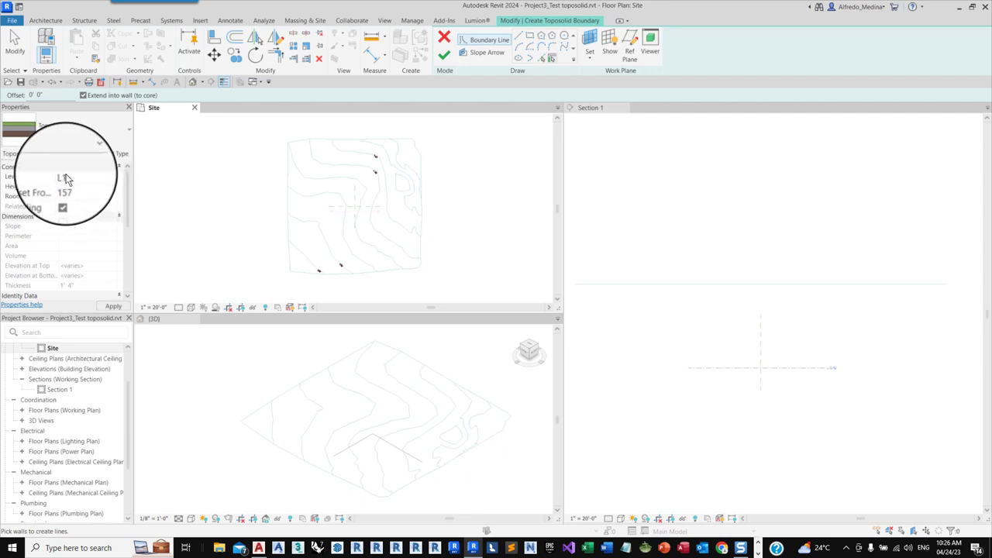
left_click(78, 186)
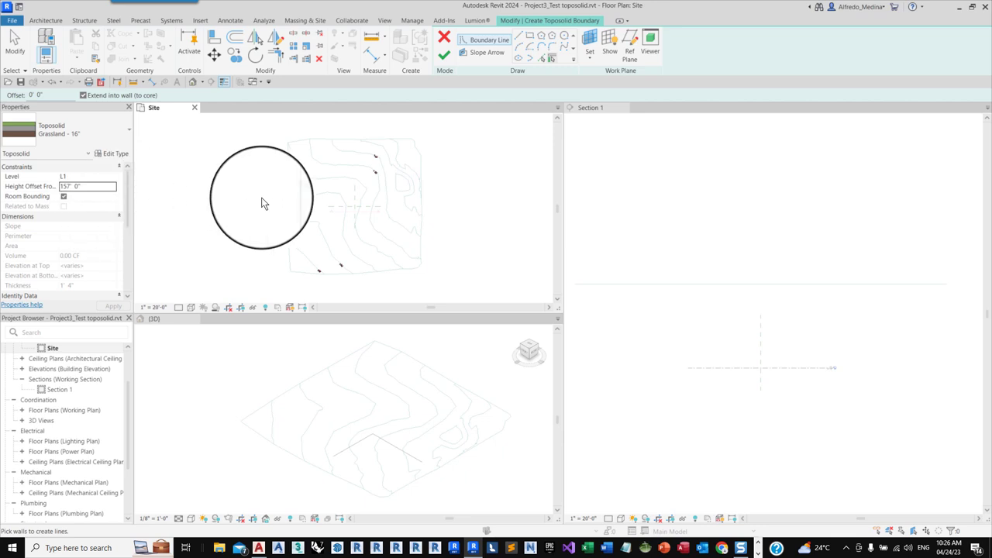
- Create the toposolid boundary by picking the full chain of perimeter lines in the imported drawing, and finish the sketch
left_click(543, 59)
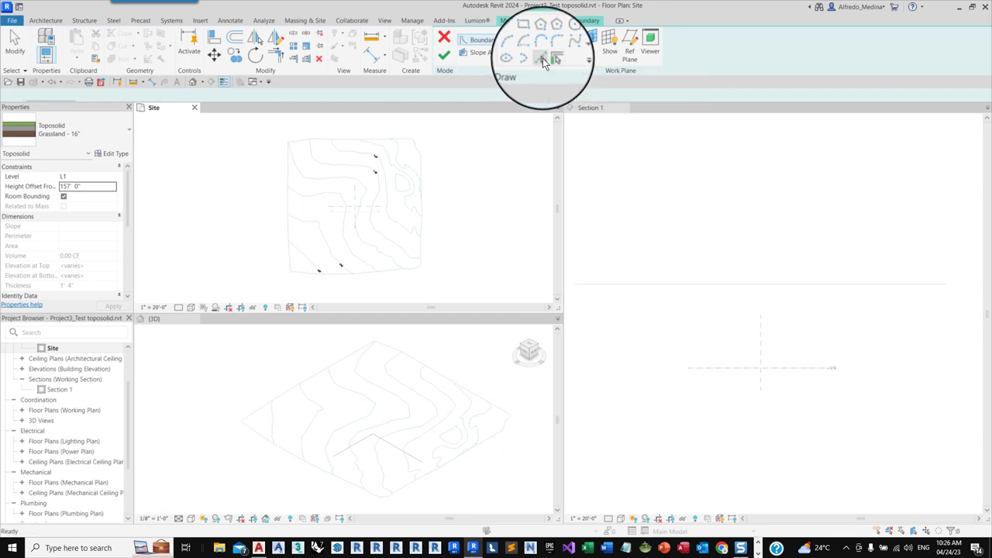
scroll(372, 137, "up", 5)
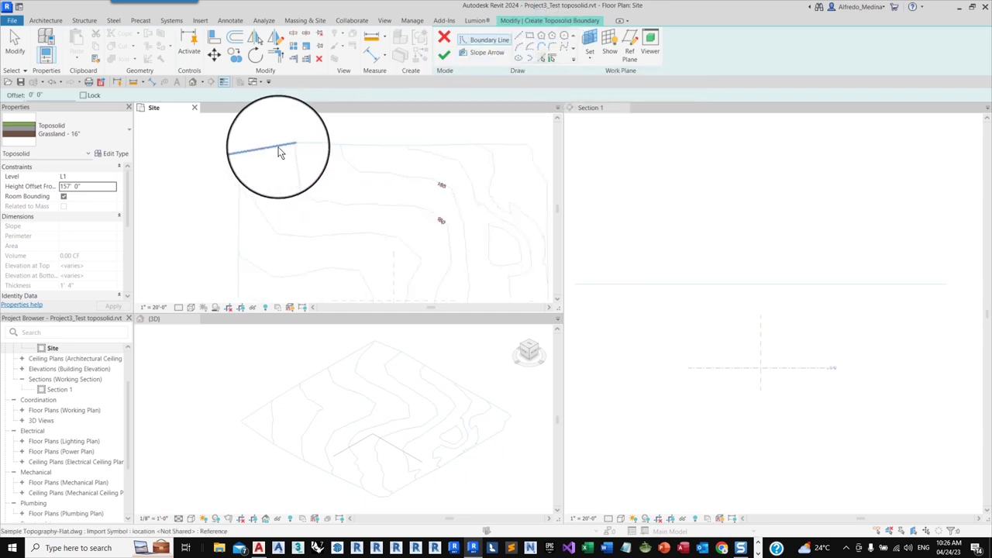
key("Tab")
key("Tab")
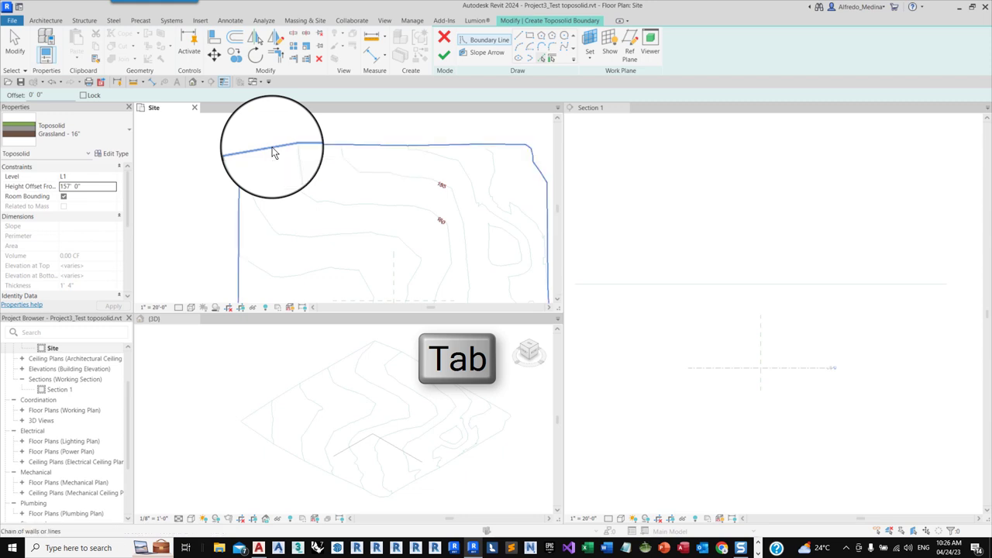
scroll(273, 153, "down", 1)
scroll(272, 153, "down", 1)
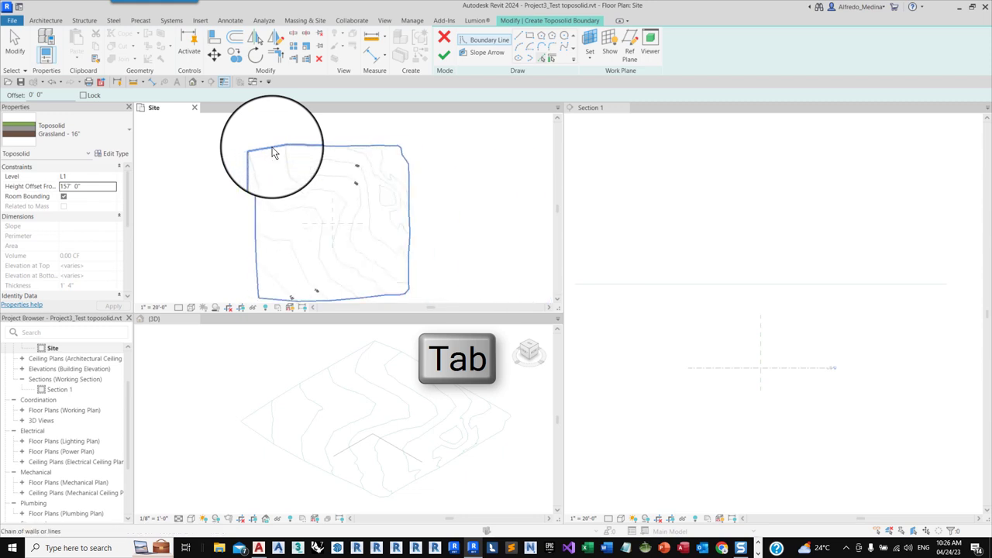
left_click(273, 153)
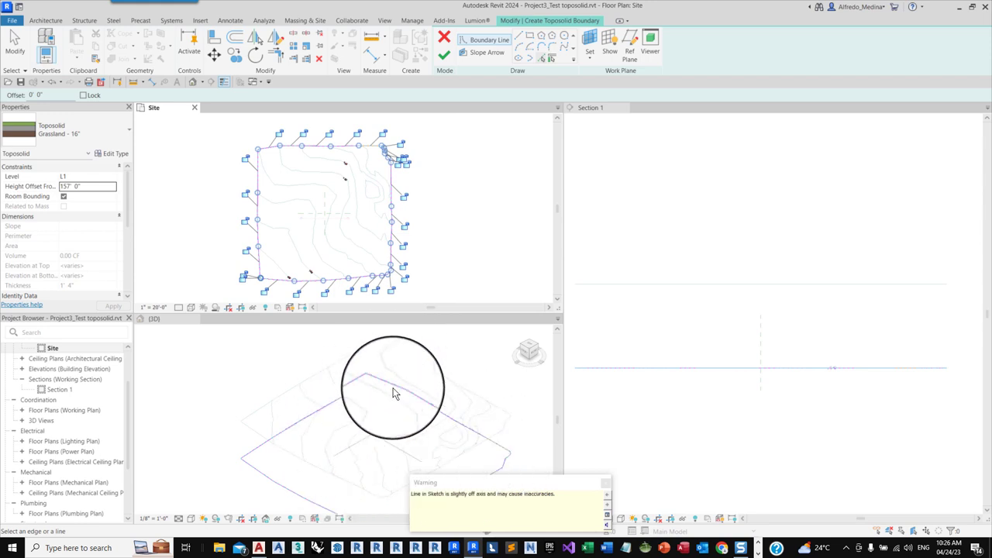
left_click(443, 56)
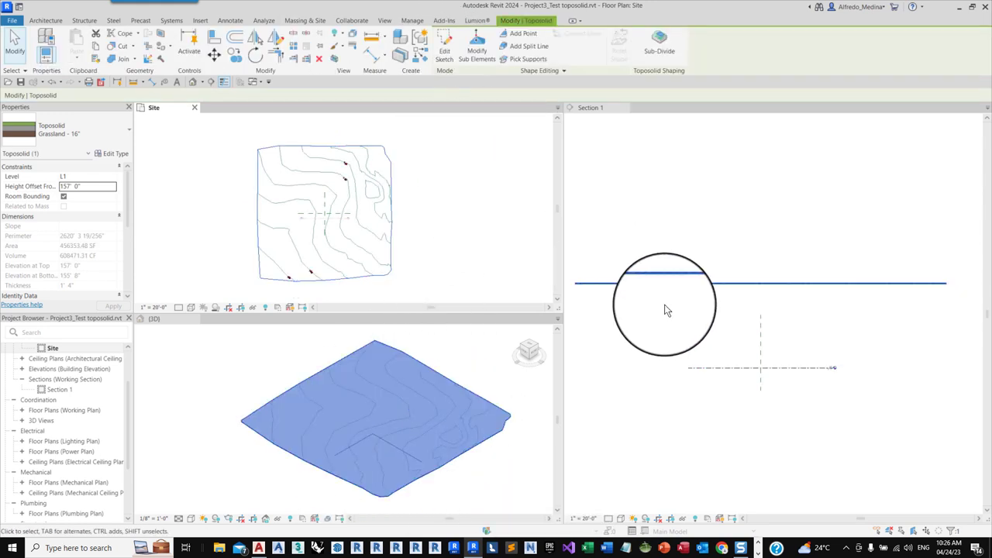
- Activate the Section 1 view and examine the end of the new toposolid up close
scroll(694, 299, "down", 1)
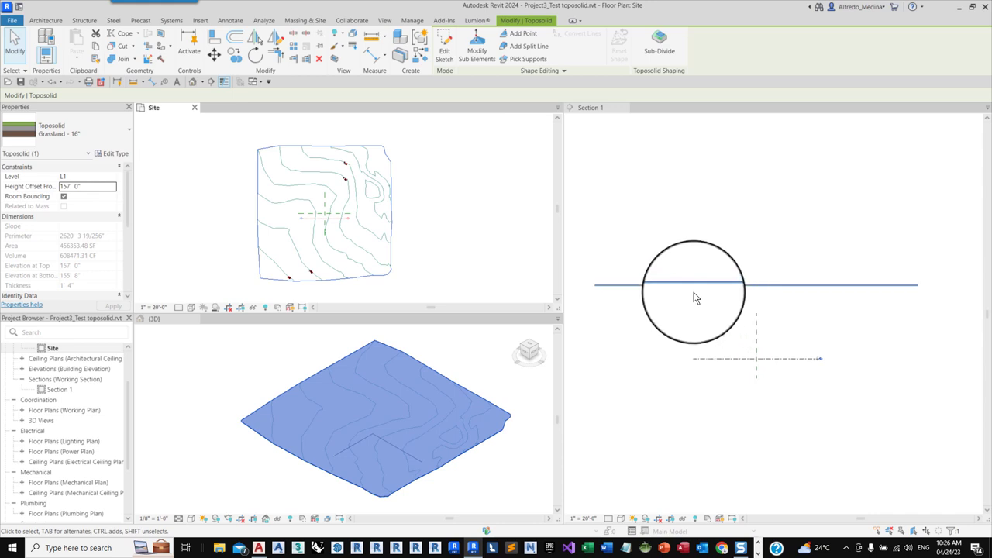
left_click(607, 291)
scroll(585, 292, "up", 1)
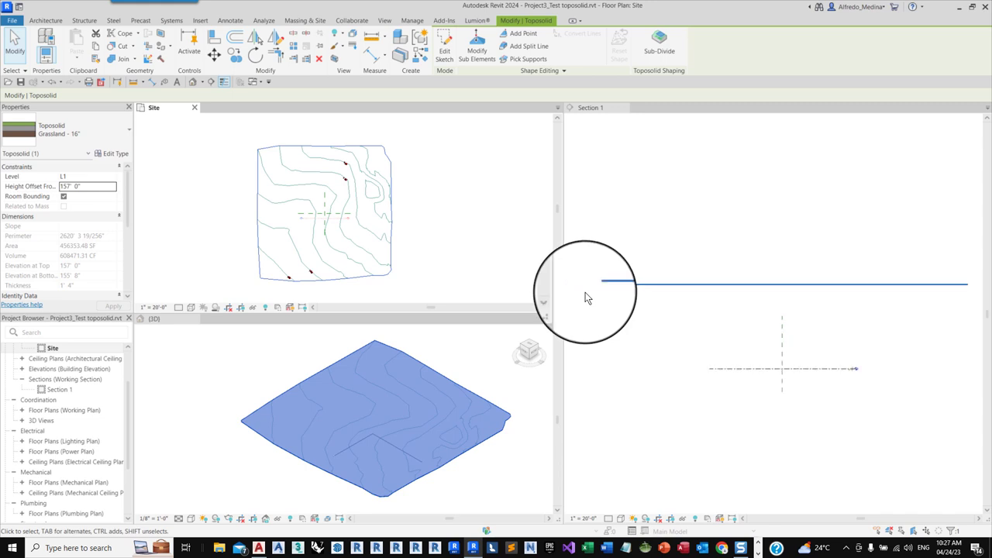
scroll(589, 292, "up", 6)
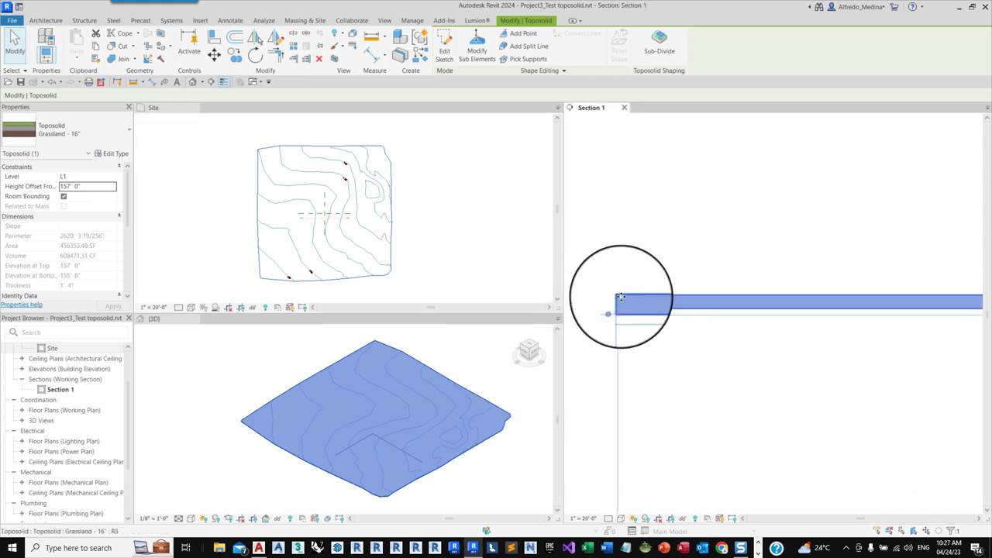
- Return to the Site plan, select the toposolid by its boundary and start modifying its sub-elements
scroll(619, 297, "down", 2)
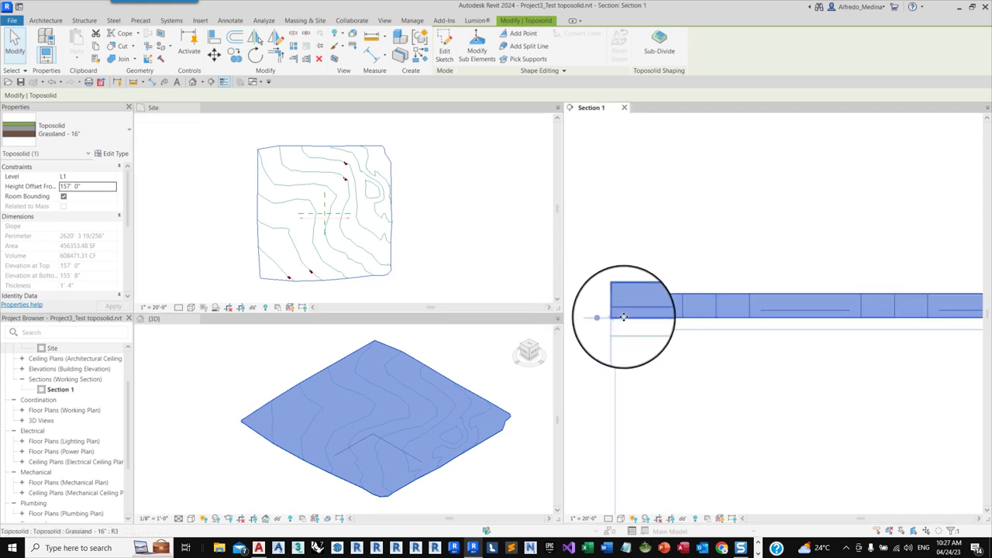
scroll(623, 316, "down", 5)
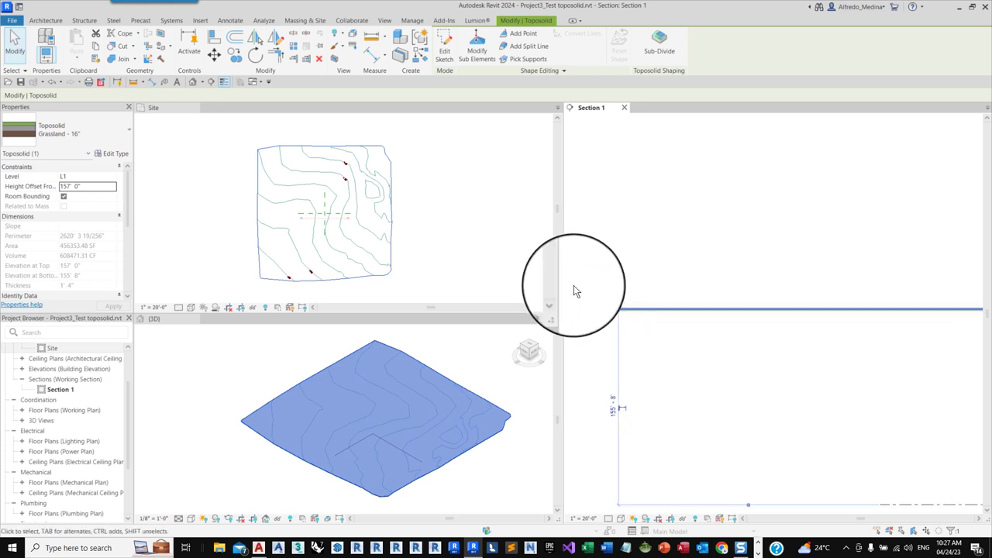
left_click(247, 252)
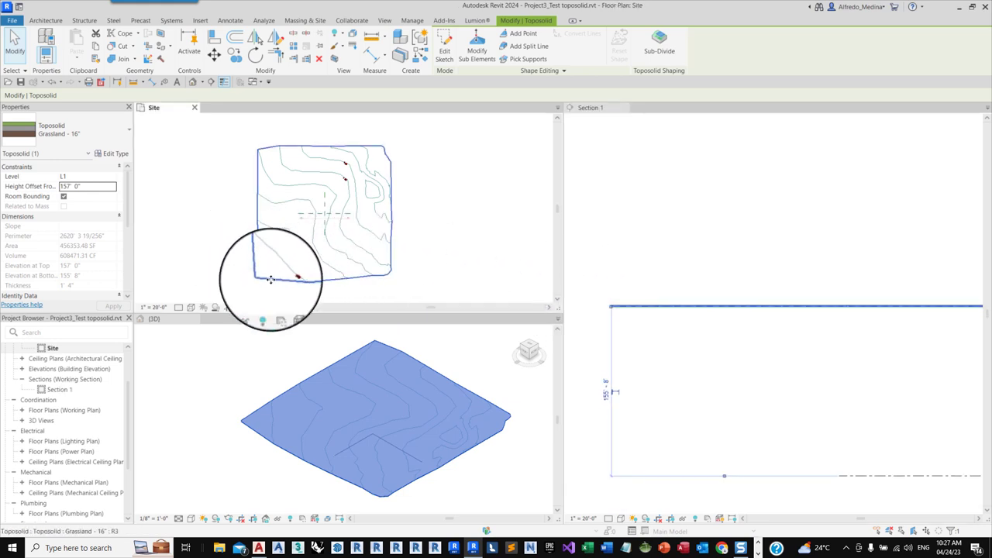
scroll(270, 291, "up", 5)
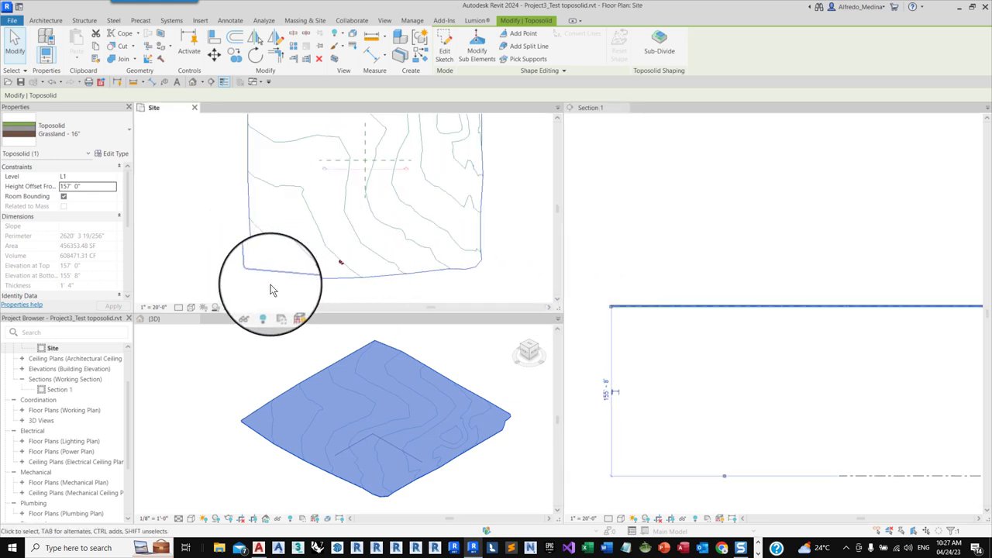
scroll(303, 277, "down", 6)
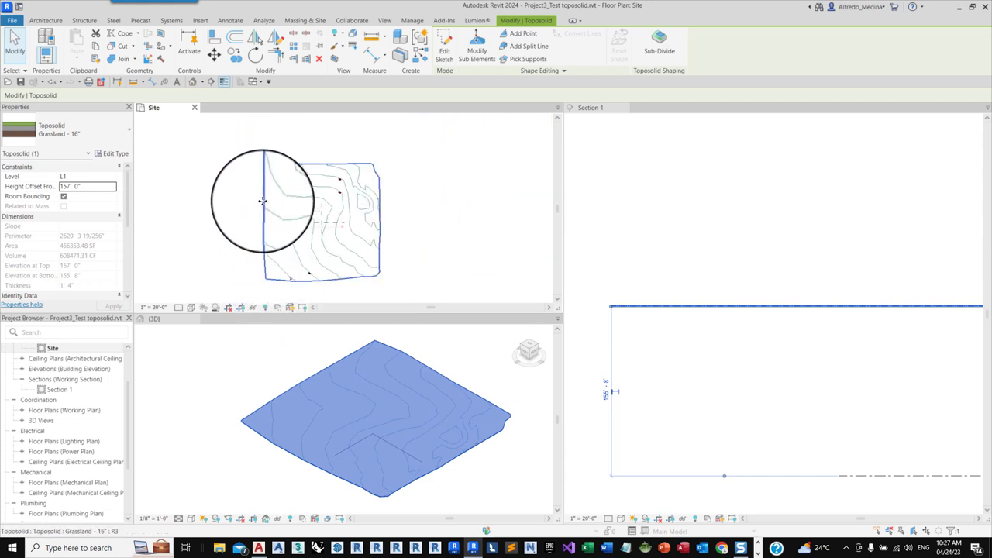
key("Escape")
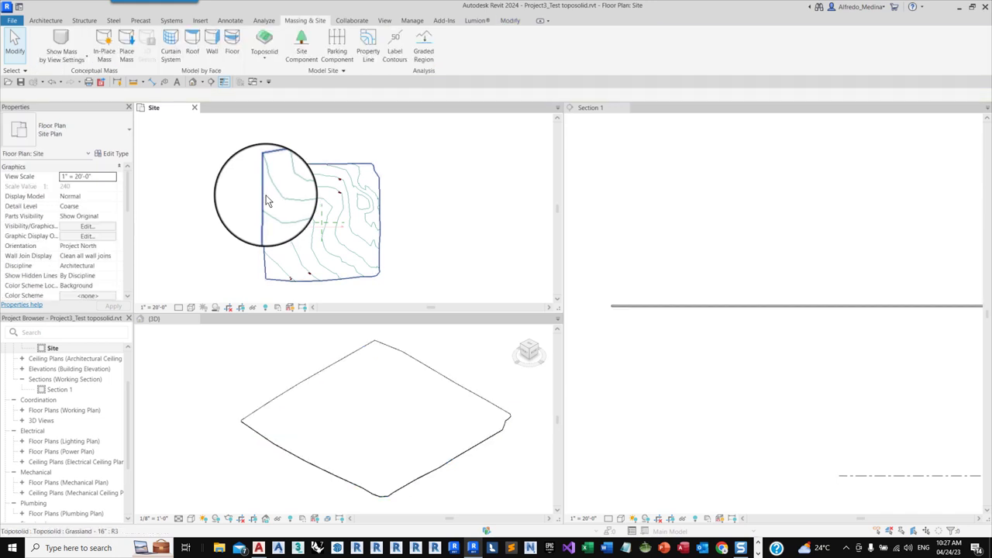
left_click(267, 201)
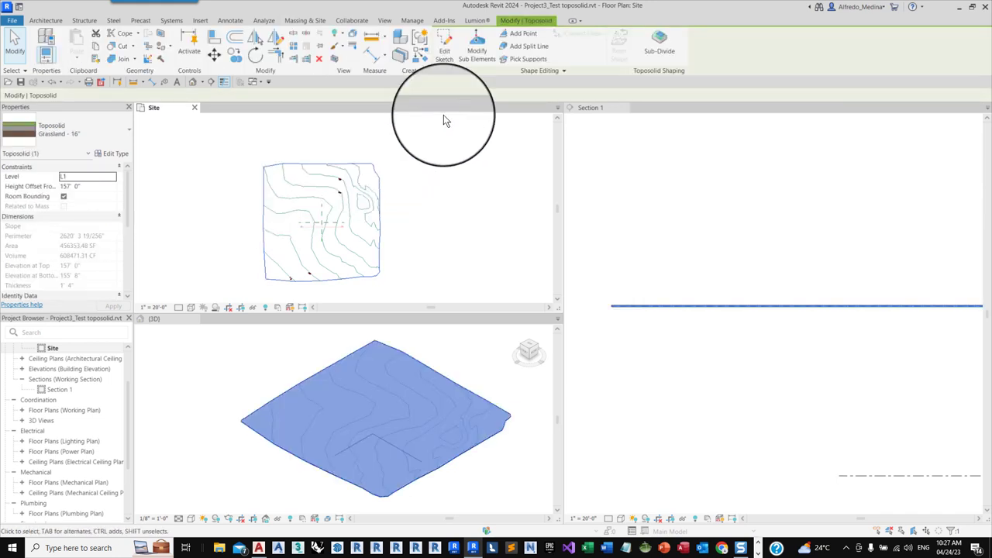
left_click(480, 53)
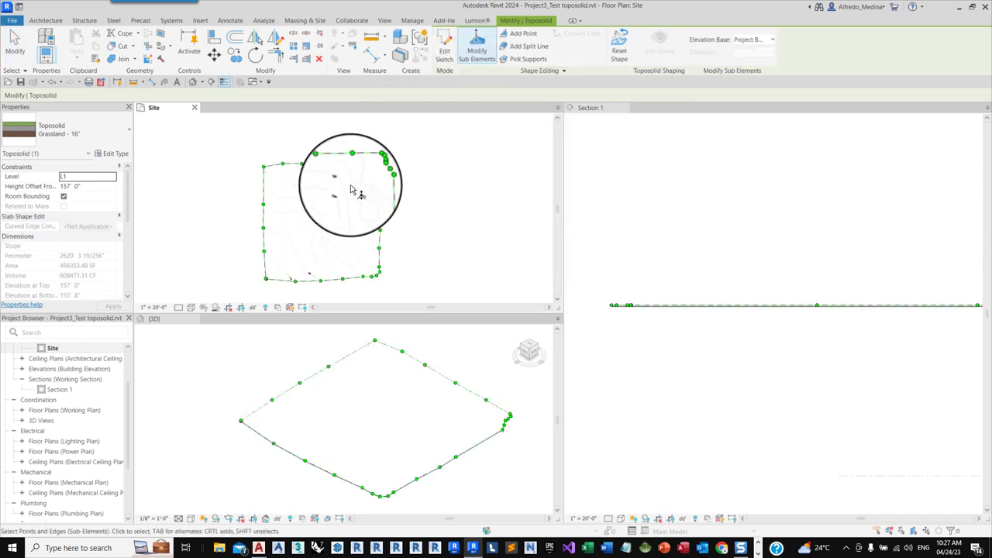
- Select the toposolid's southwest corner points in the Site plan and check their elevation
scroll(286, 288, "up", 3)
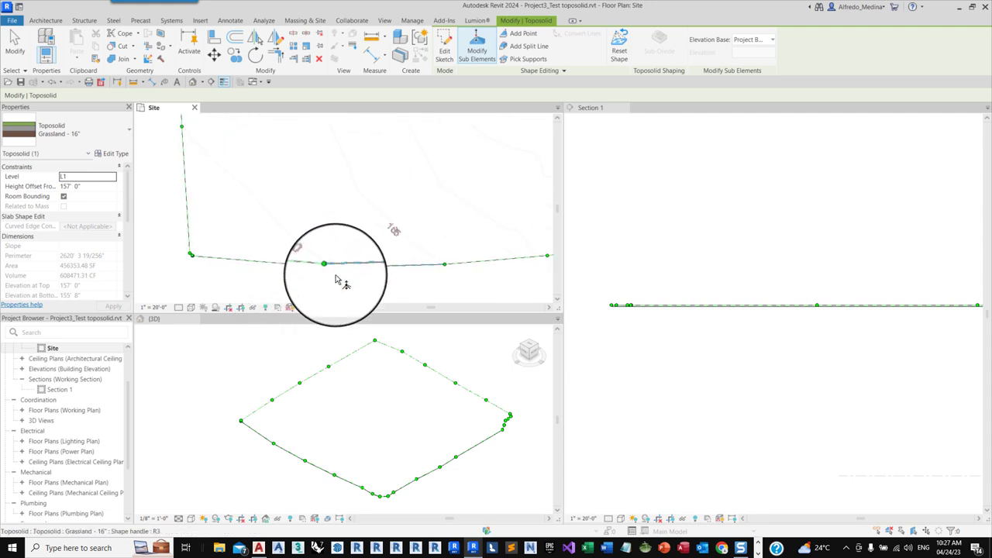
scroll(326, 281, "down", 5)
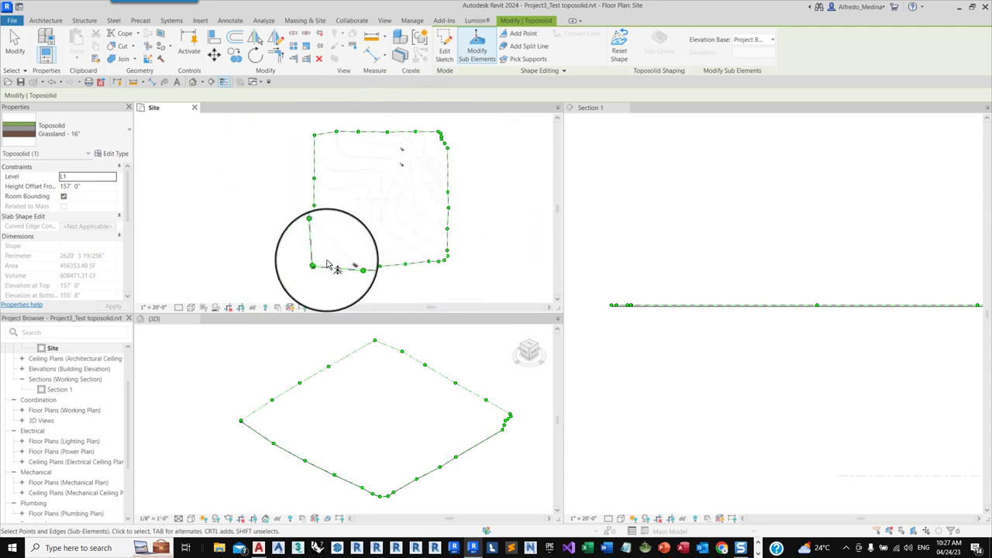
scroll(326, 264, "up", 5)
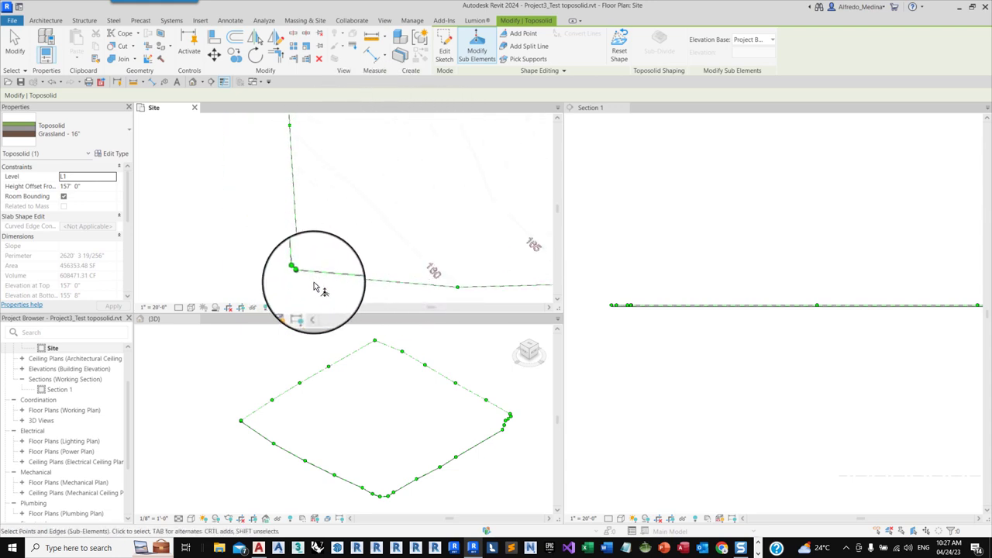
scroll(288, 269, "up", 2)
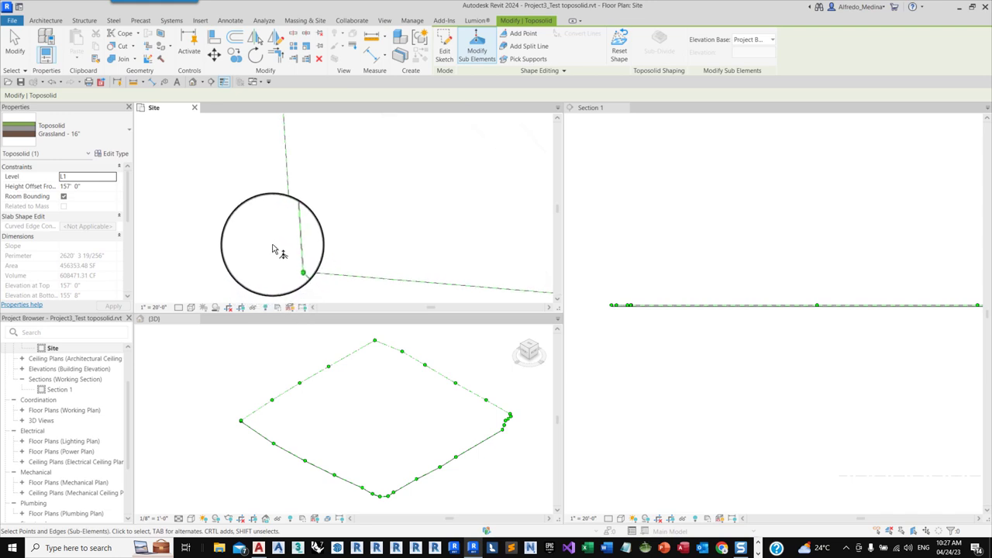
left_click(298, 271)
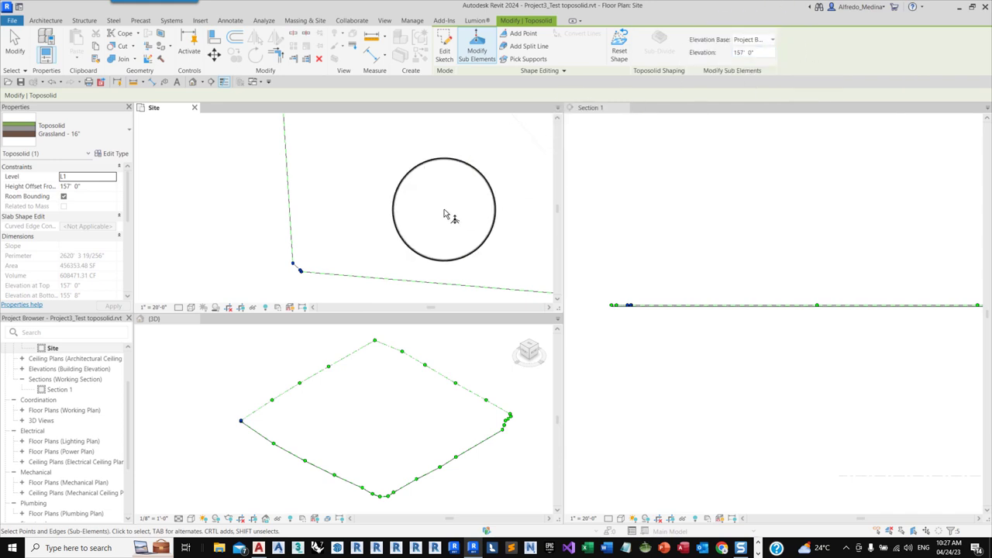
- Set the elevation of the two boundary points at the ends of the 160 contour, on the west and south edges, to 160'
scroll(264, 301, "up", 2)
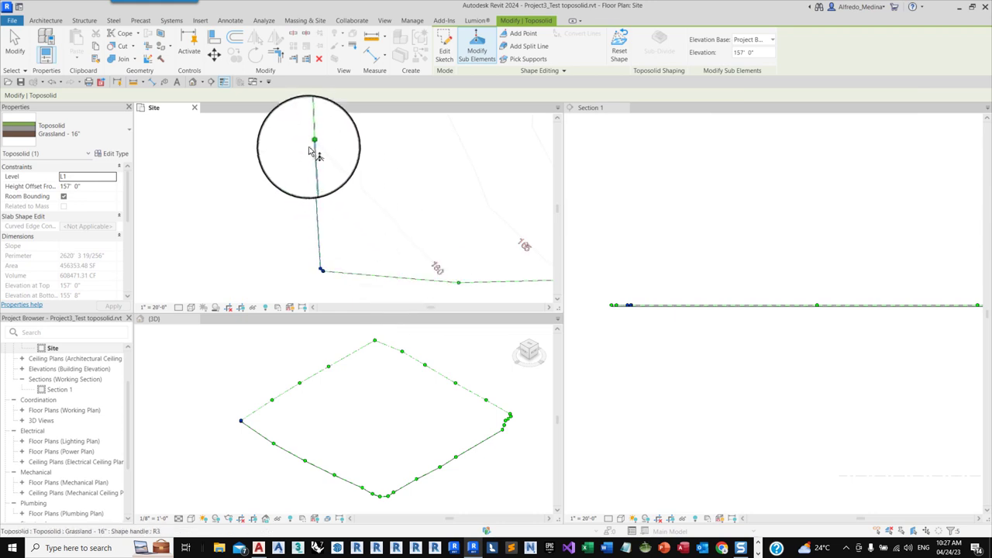
left_click(297, 136)
left_click(309, 140)
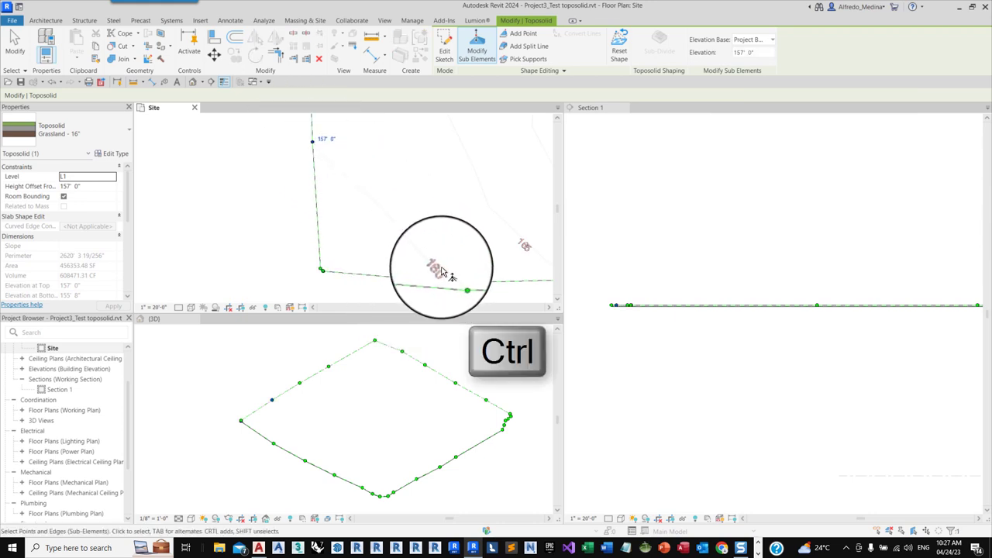
mouse_move(456, 270)
left_mouse_down("ctrl")
mouse_move(470, 295)
mouse_move(459, 282)
left_mouse_up("ctrl")
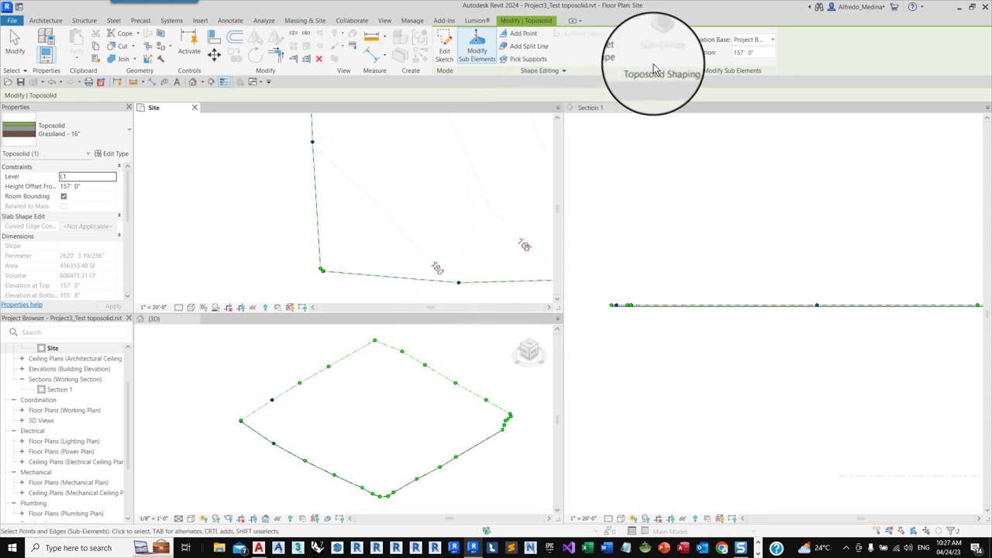
triple_click(752, 51)
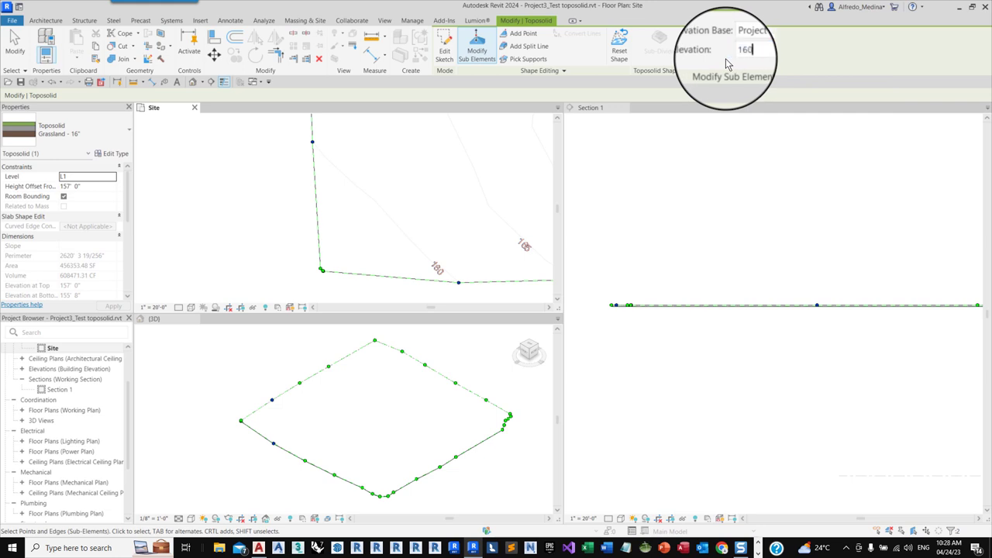
type("160")
key("Return")
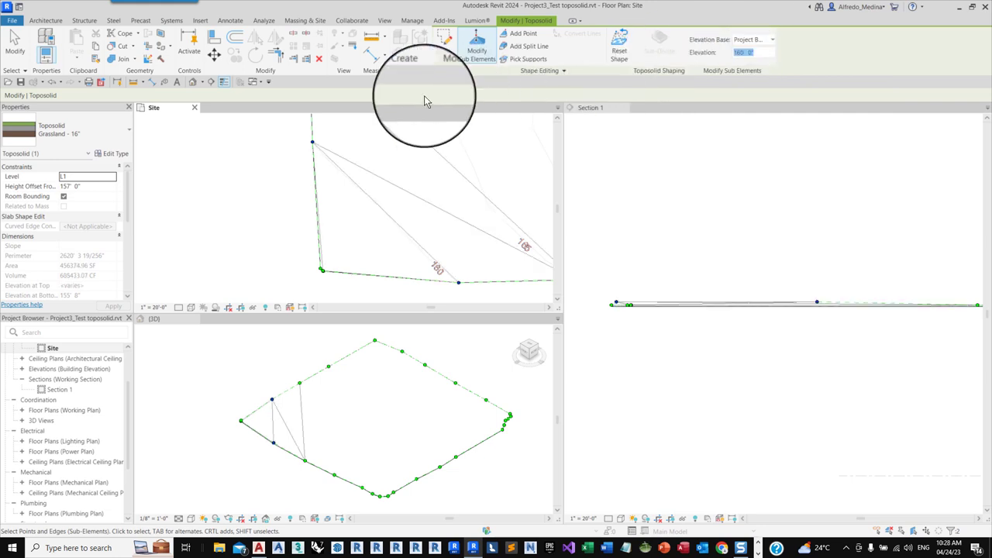
- Add the two boundary points two positions beyond the 160 contour's ends to the selection and set the selected points' elevation to 170'
scroll(260, 242, "down", 3)
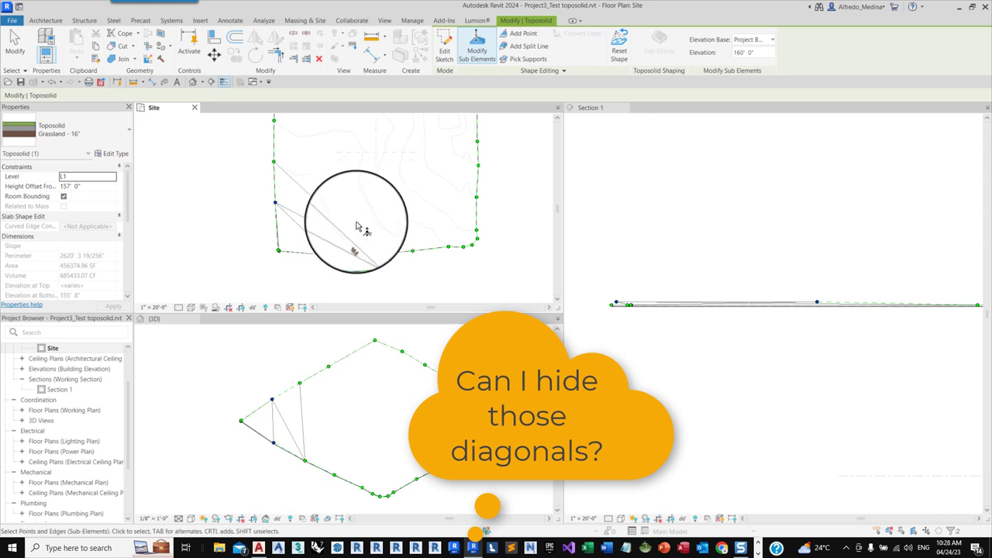
scroll(302, 145, "up", 2)
scroll(293, 153, "up", 3)
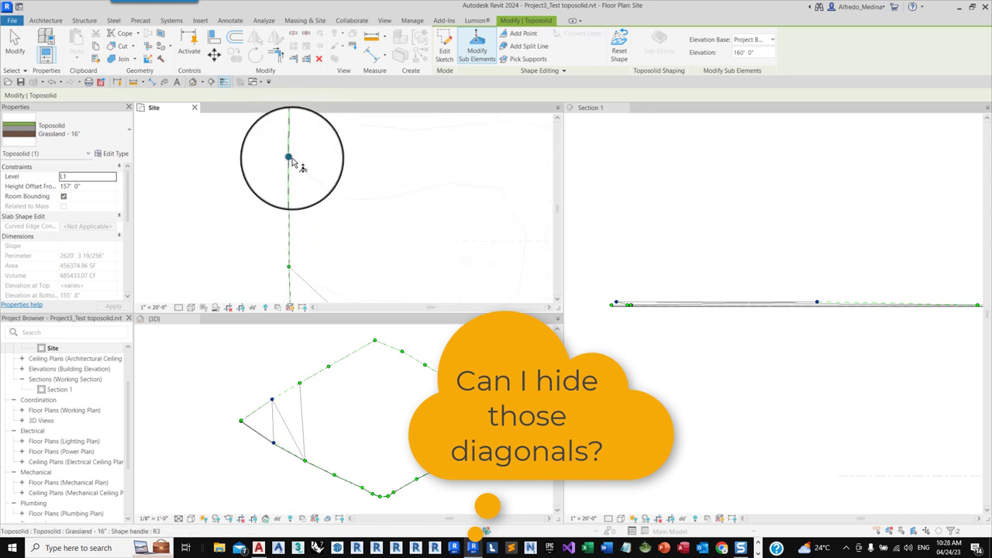
scroll(291, 159, "down", 4)
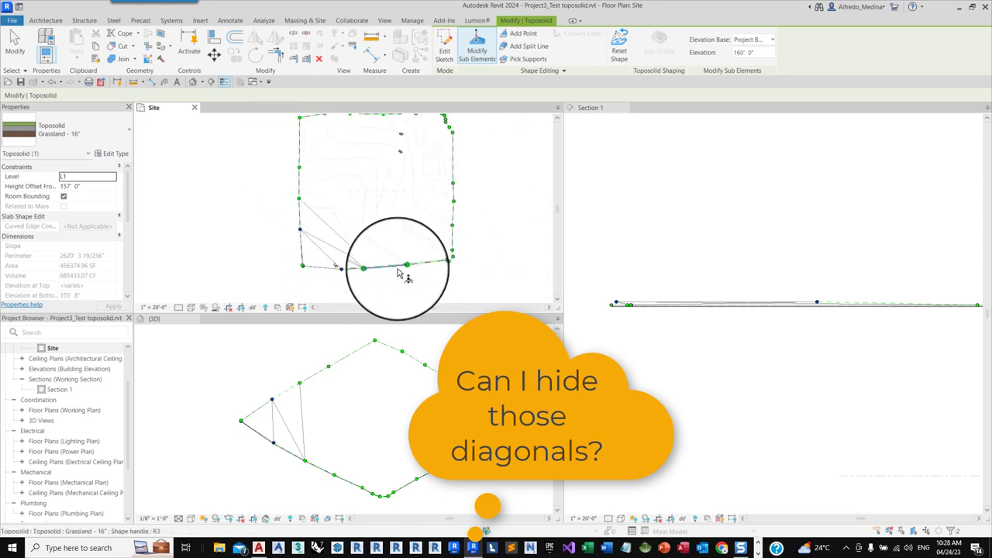
scroll(403, 274, "up", 2)
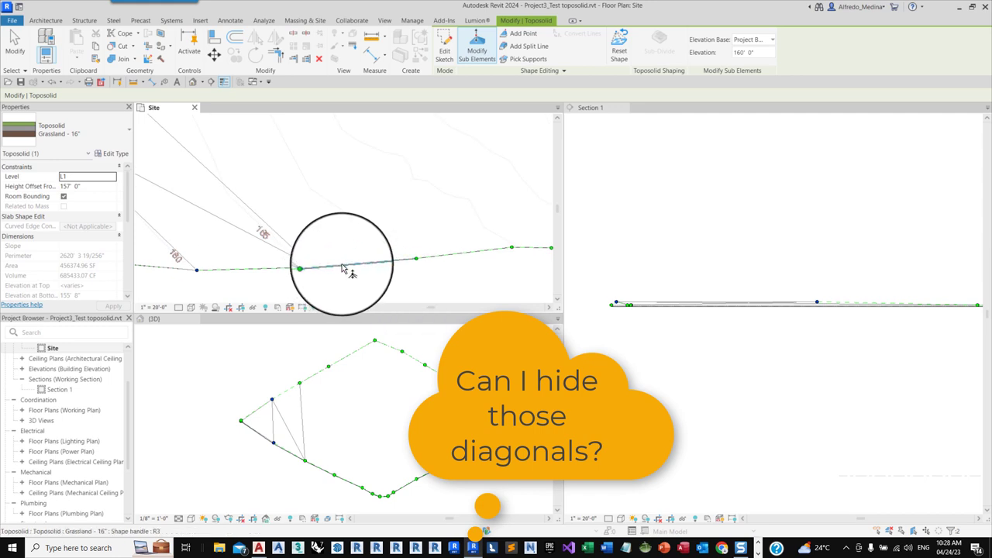
scroll(411, 278, "down", 2)
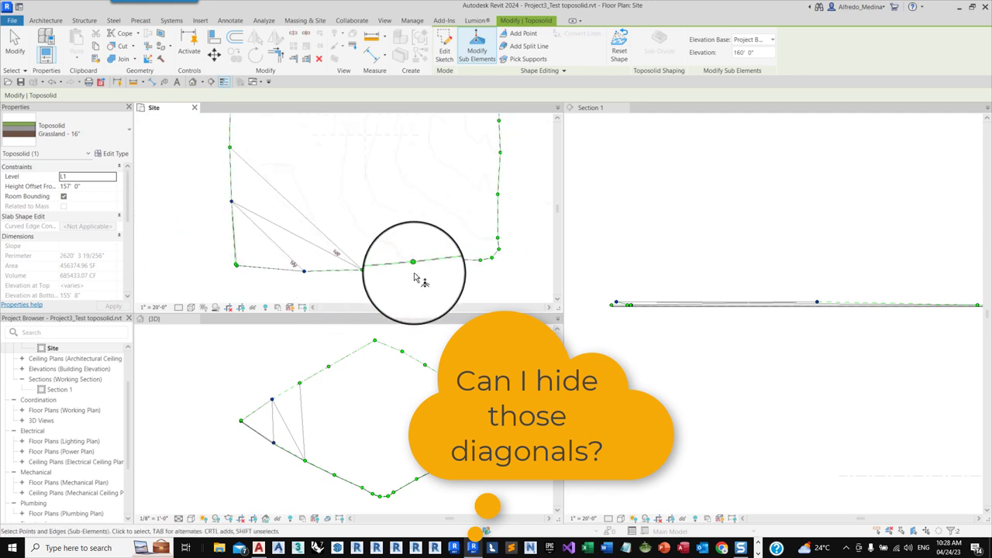
scroll(318, 217, "down", 1)
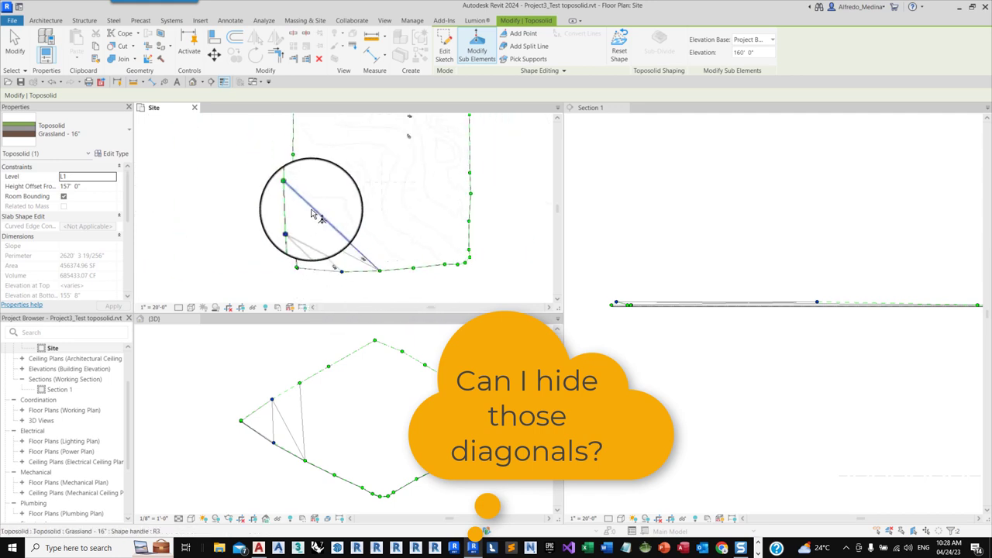
left_click(293, 155, "ctrl")
left_click(413, 267, "ctrl")
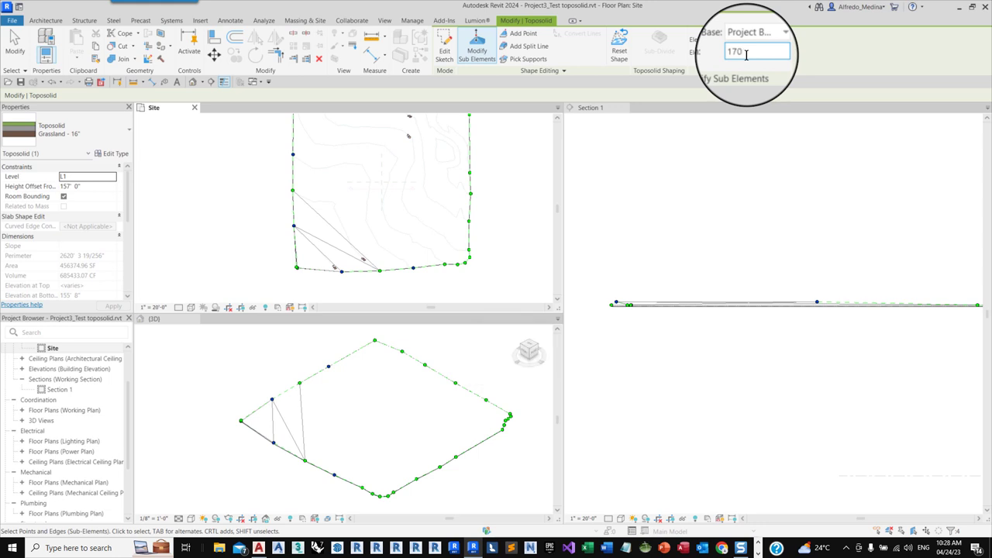
key("Return")
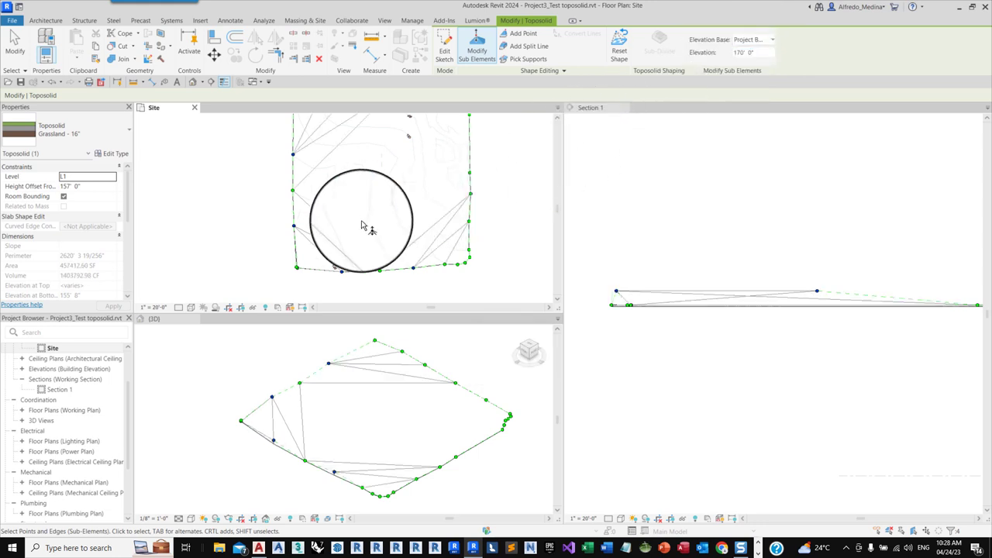
- Clear the point selection, then set the northwest corner point and the south-edge point near the southeast corner to elevation 175'
scroll(349, 271, "down", 2)
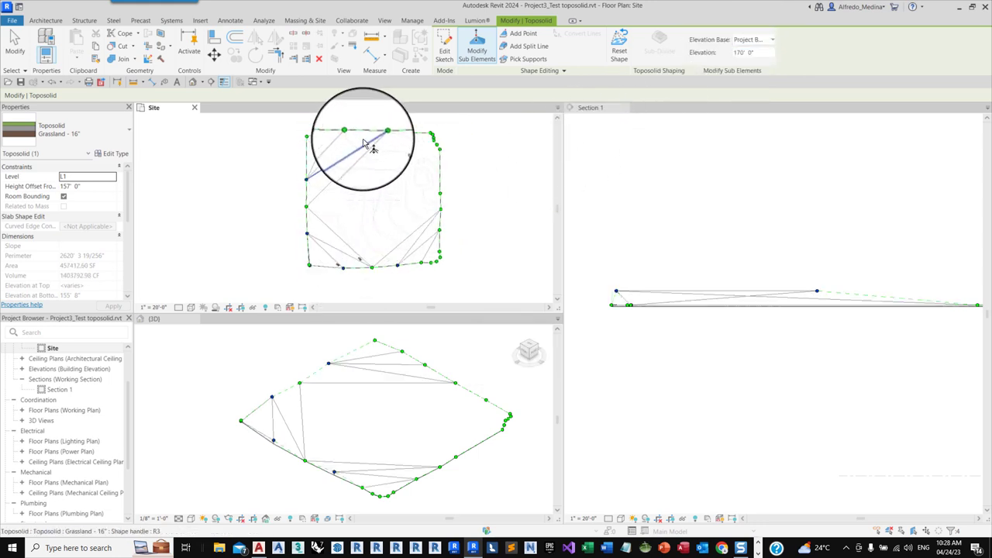
scroll(372, 148, "up", 1)
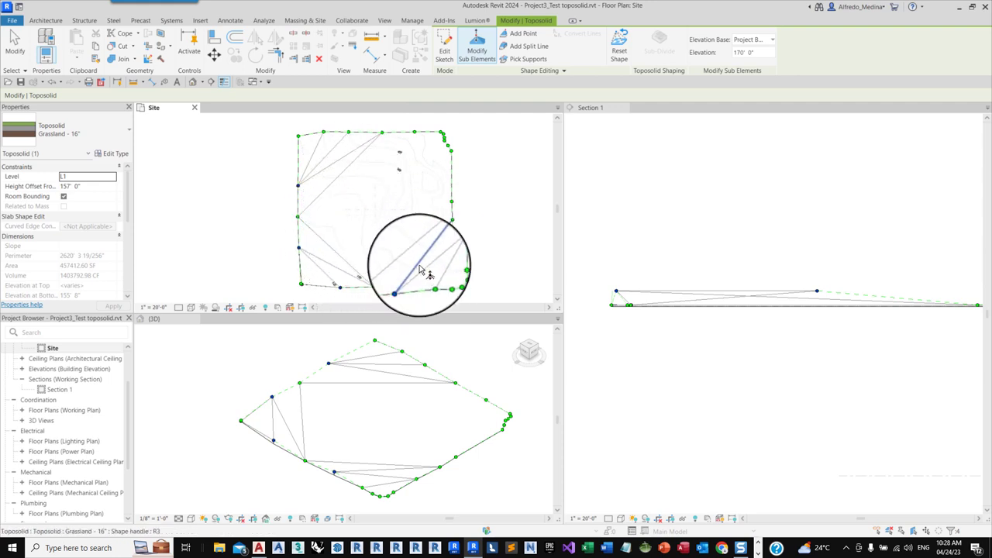
scroll(399, 293, "down", 1)
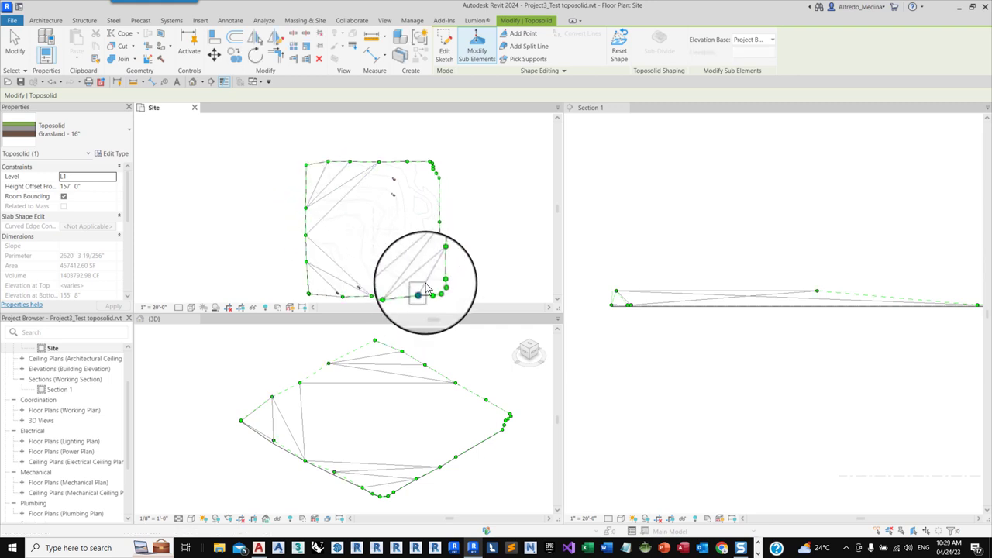
key("ctrl")
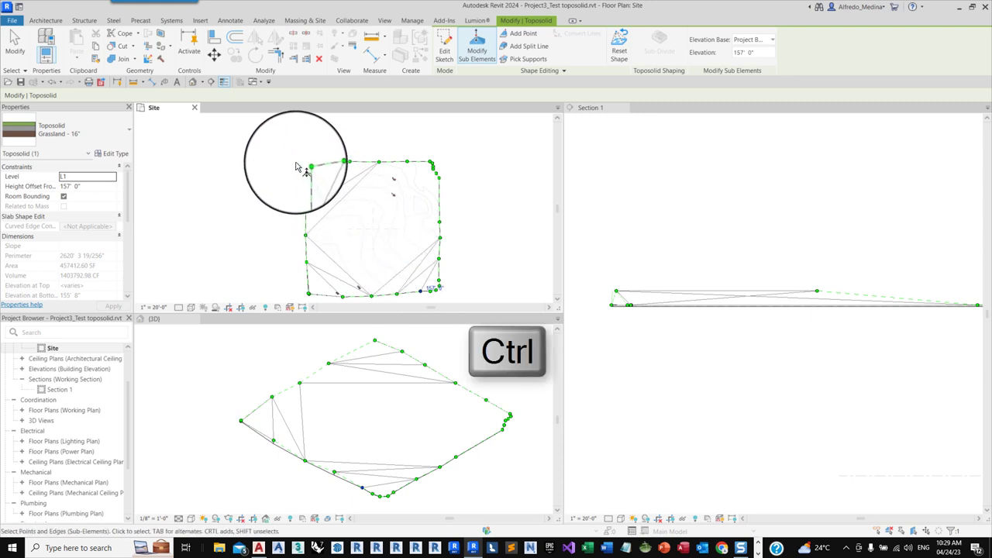
left_click(310, 169, "ctrl")
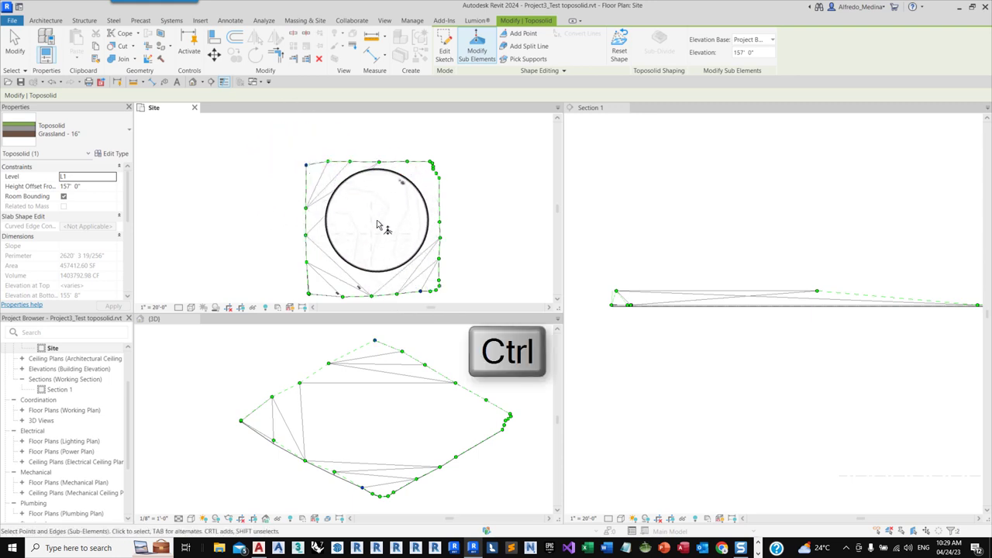
left_click(758, 52)
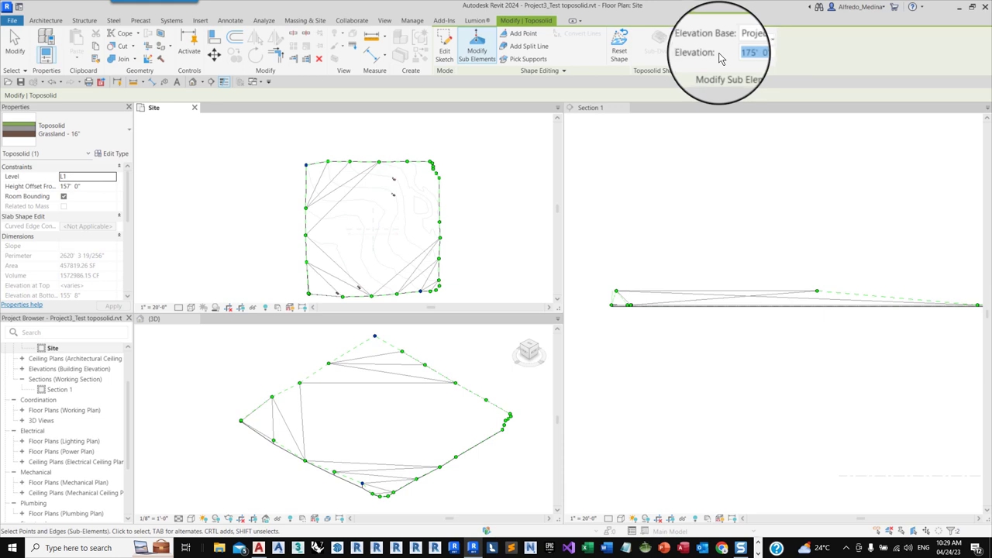
- Add the north-edge point beside the northwest corner to the selection and set the selected points' elevation to 180'
scroll(333, 166, "up", 2)
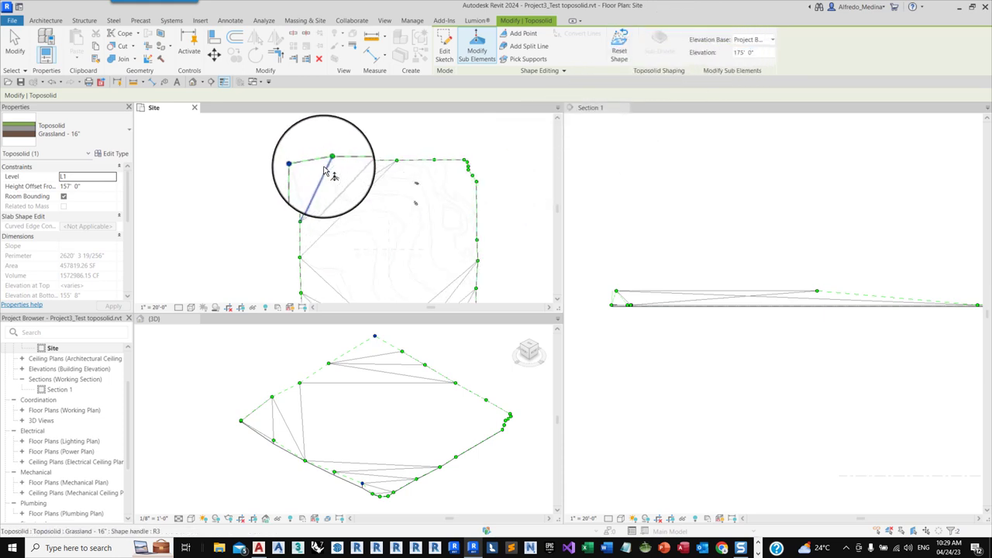
scroll(411, 210, "up", 4)
scroll(456, 224, "down", 2)
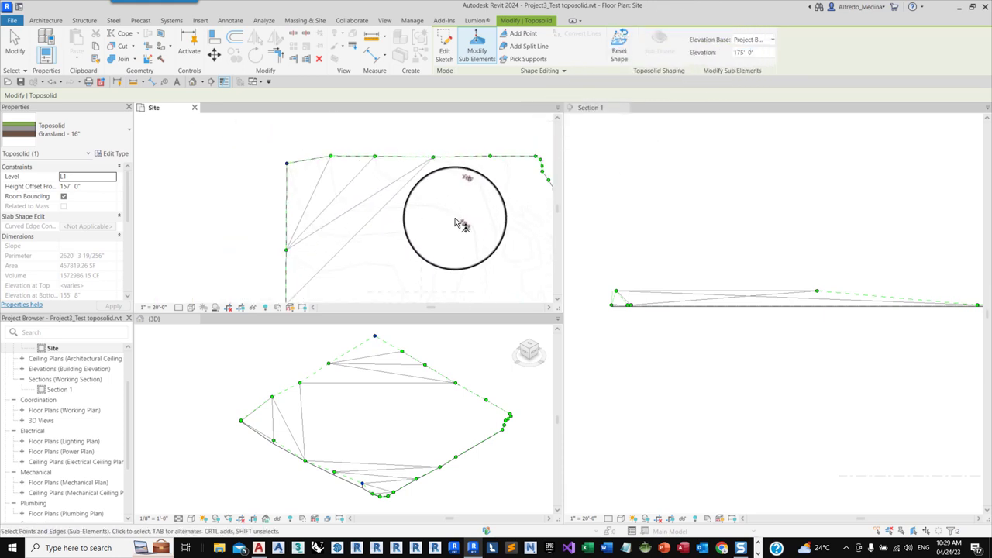
left_click(331, 155)
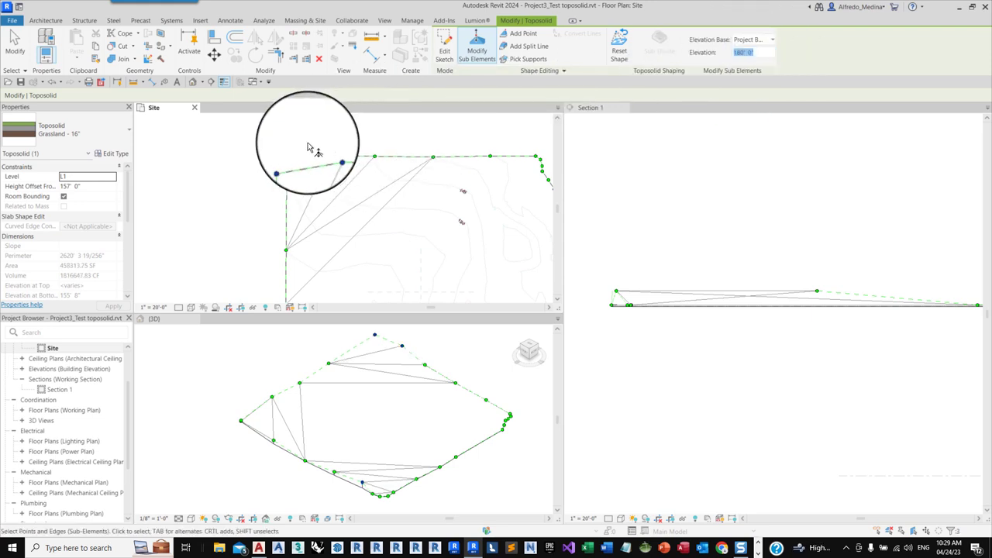
- Set the elevation of the east-edge boundary point just north of the southeast corner to 180'
scroll(317, 160, "down", 3)
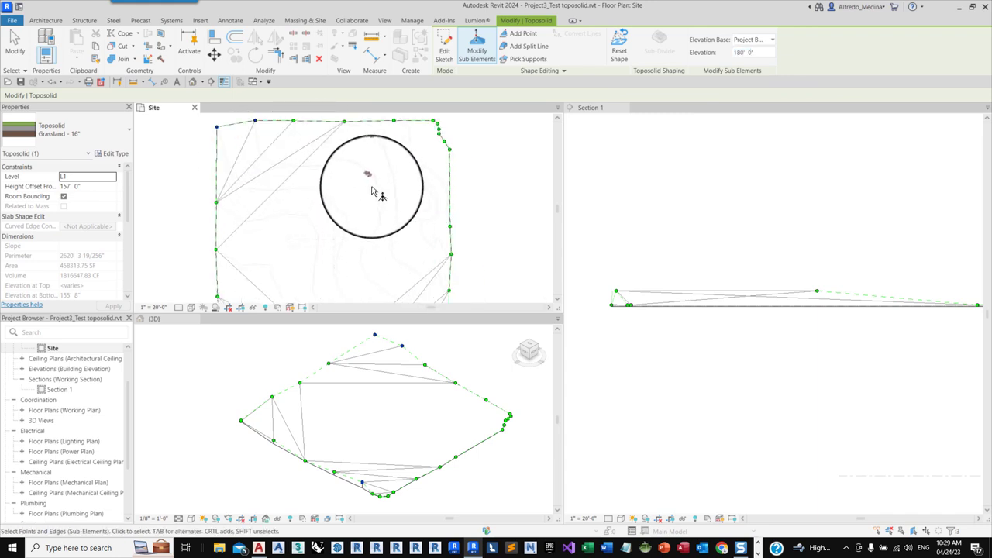
scroll(416, 297, "up", 4)
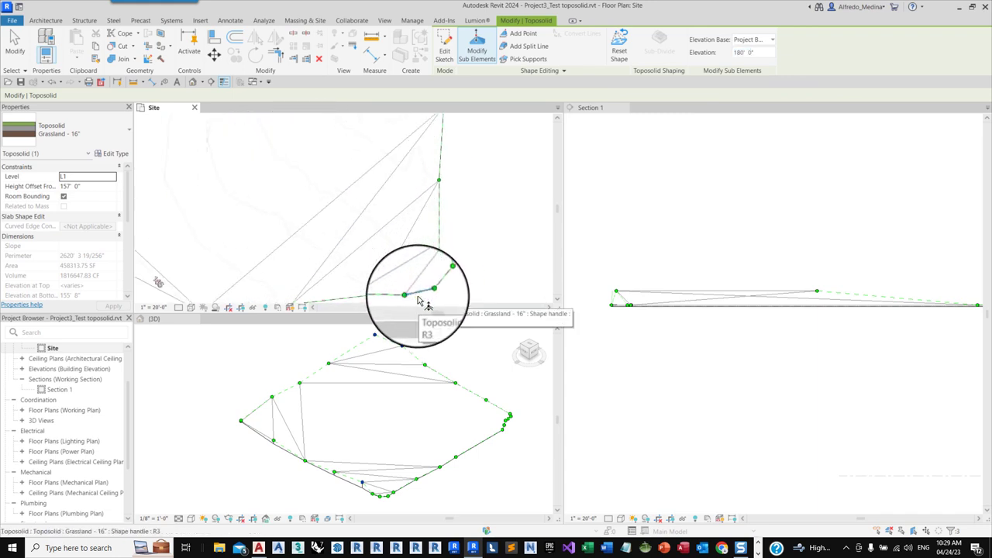
scroll(427, 283, "up", 3)
left_click_drag(418, 218, 465, 233)
left_click(740, 52)
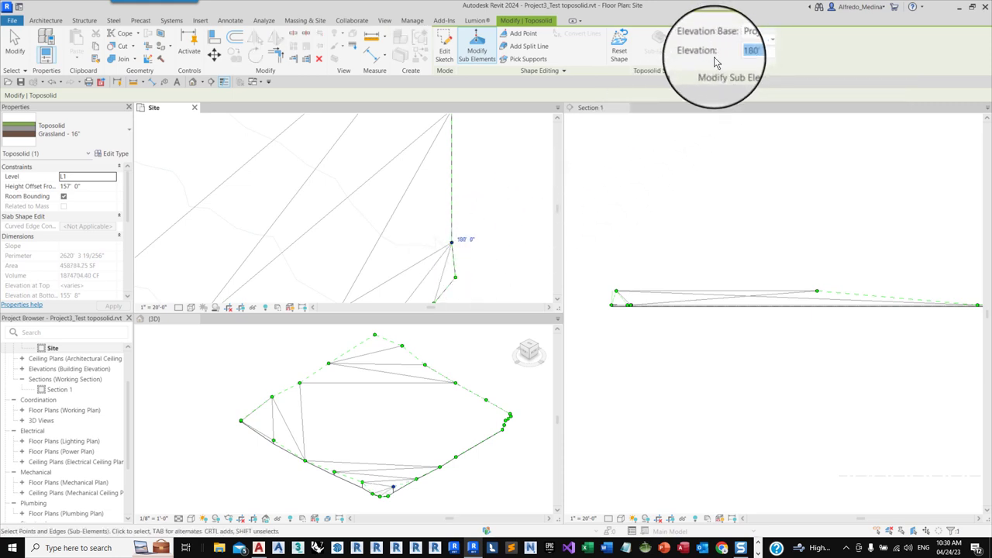
- Add toposolid points at absolute elevation 190' along the west side of the closed contour near the east edge, east of the 180 contour
scroll(448, 264, "down", 3)
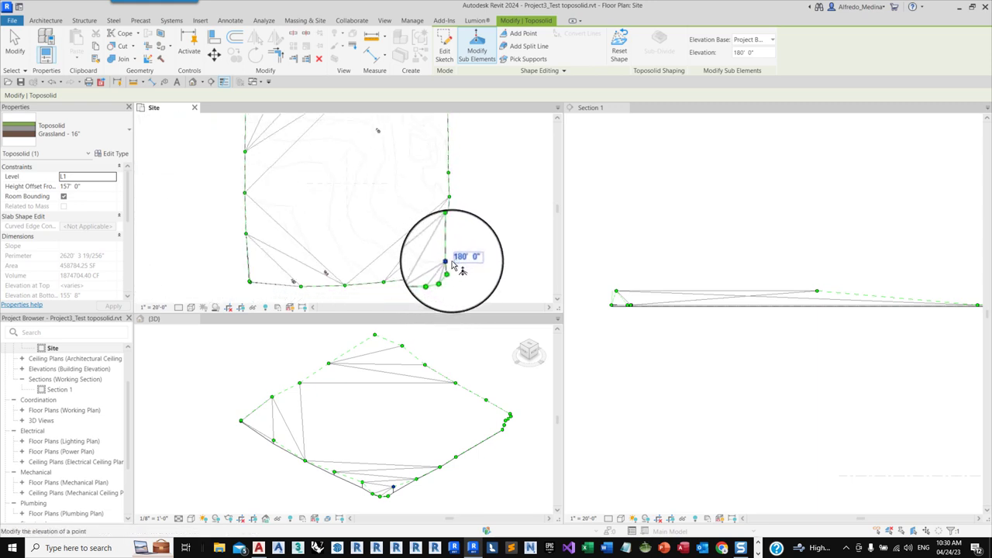
scroll(454, 266, "down", 2)
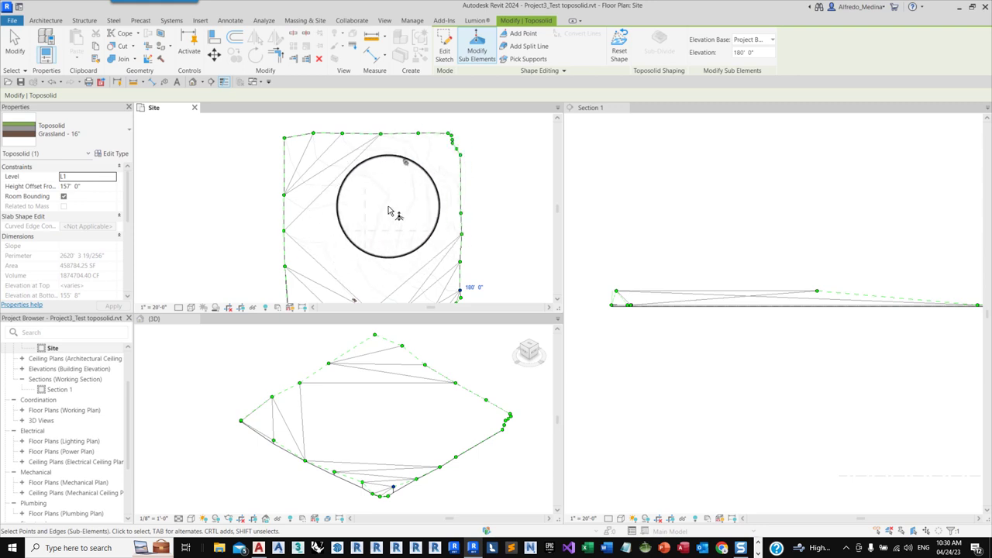
scroll(448, 185, "up", 3)
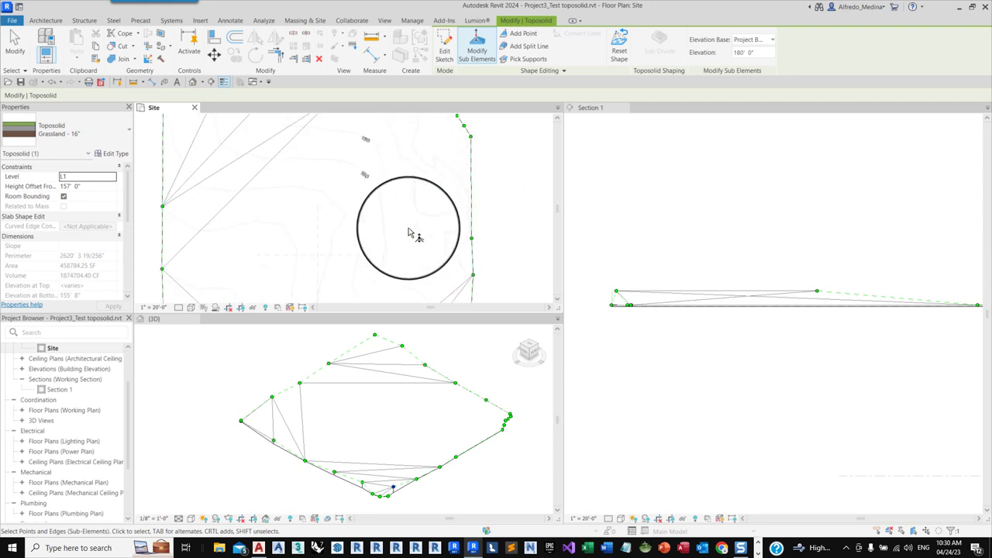
scroll(409, 232, "down", 1)
scroll(458, 203, "up", 1)
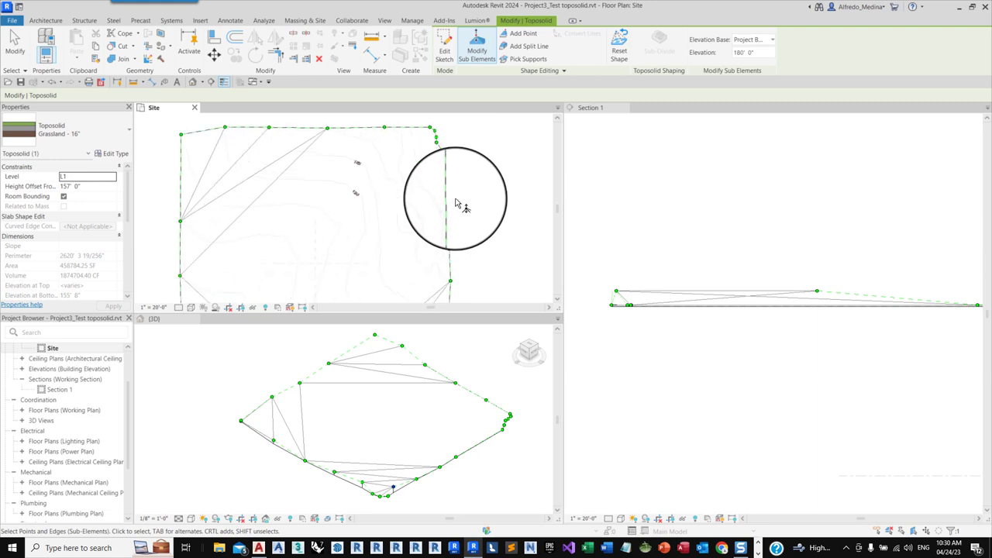
scroll(403, 214, "up", 2)
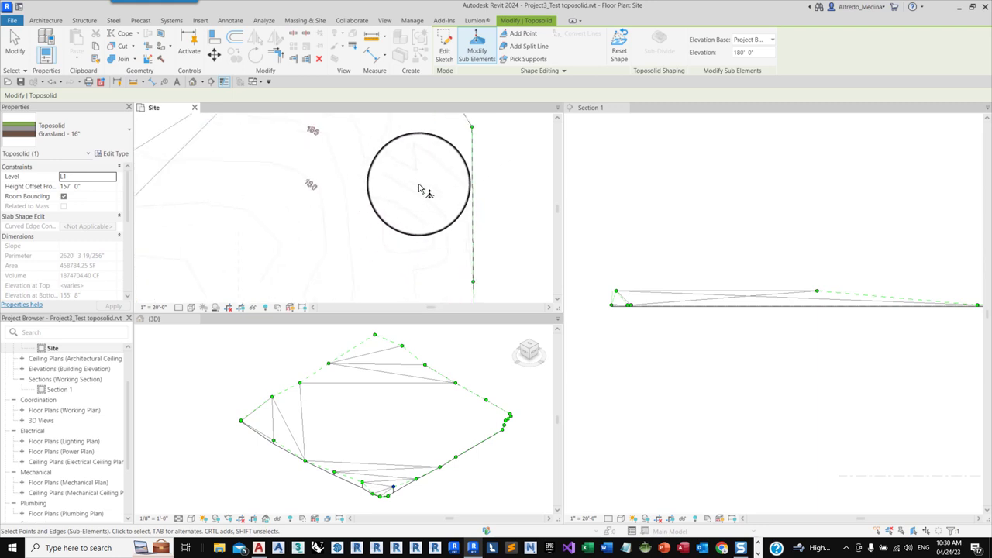
scroll(396, 237, "down", 1)
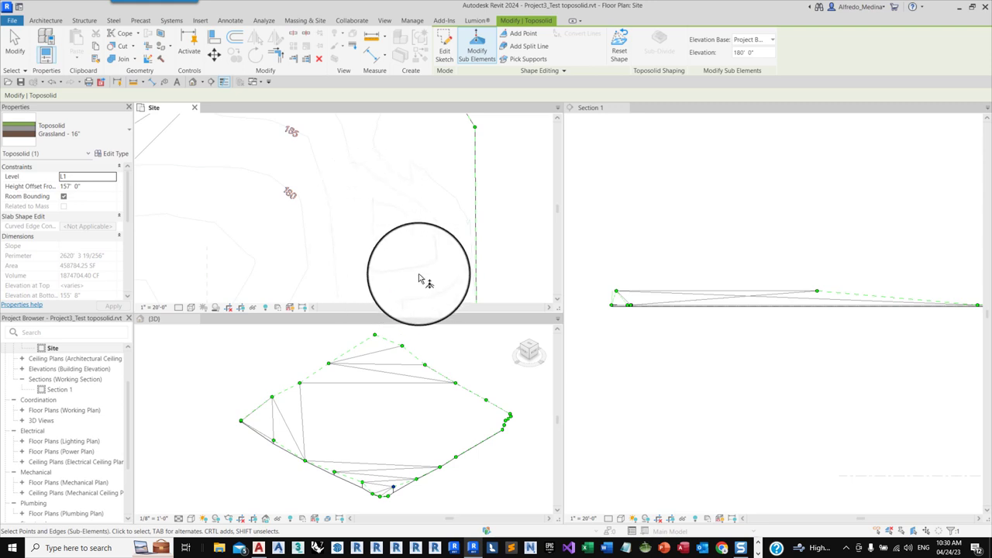
scroll(367, 233, "down", 1)
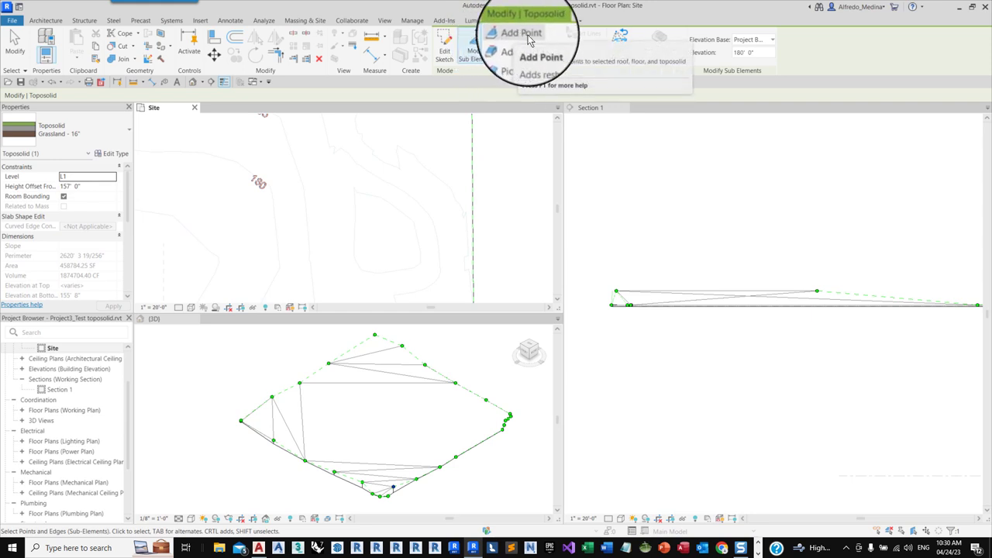
left_click(522, 35)
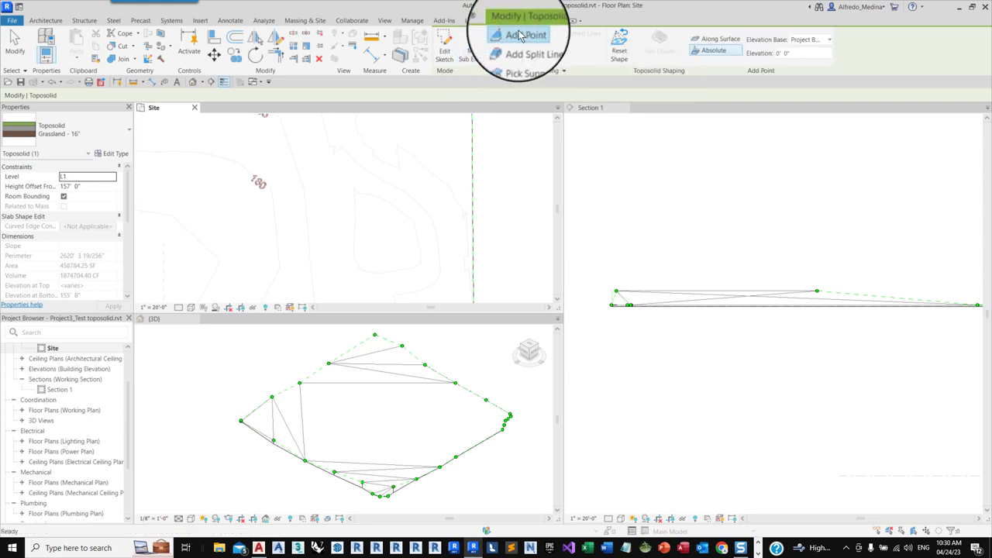
left_click(718, 52)
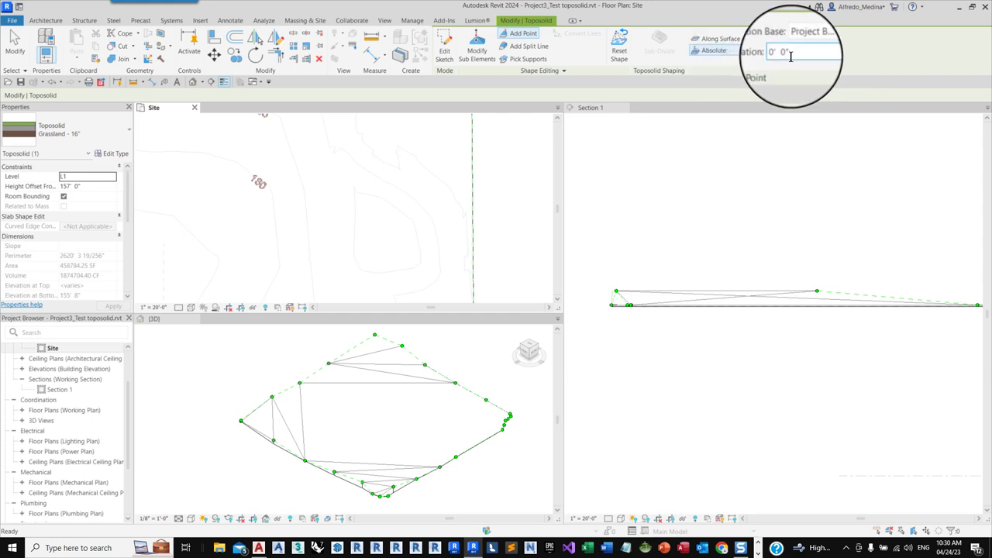
left_click(795, 54)
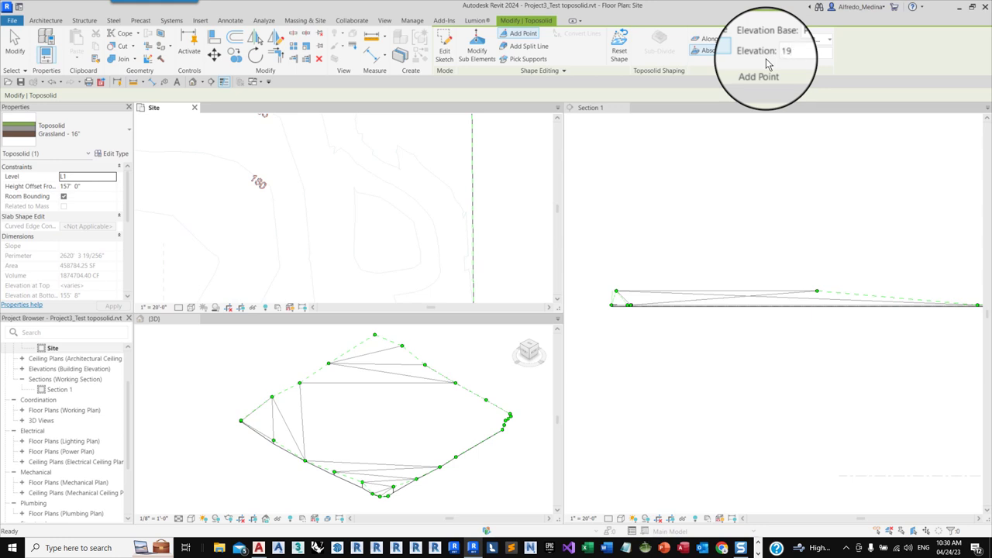
key("Return")
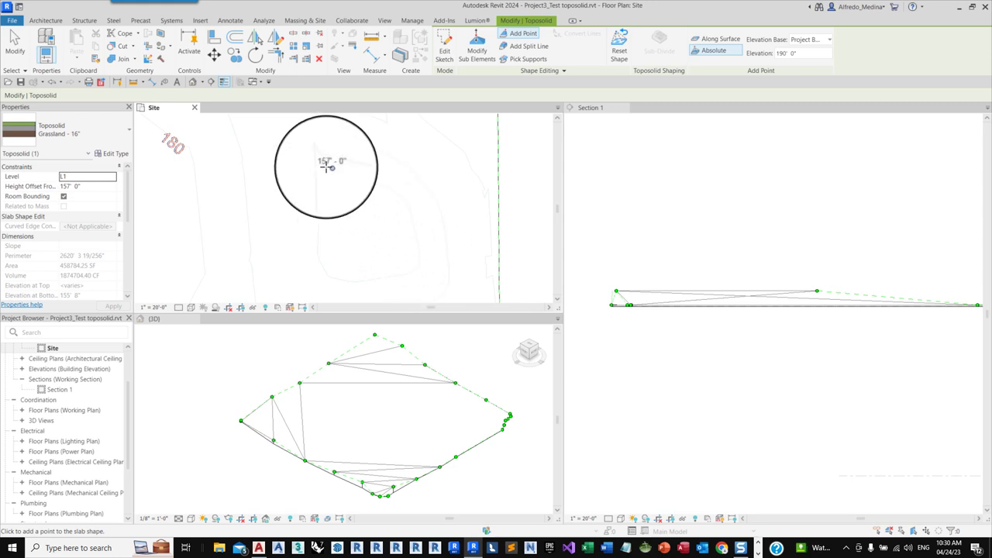
left_click(319, 154)
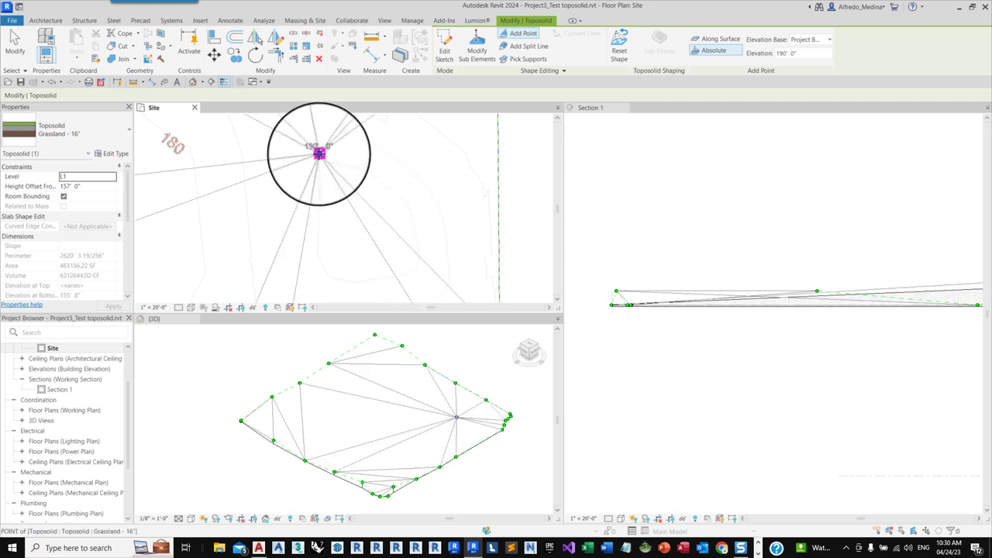
left_click(320, 199)
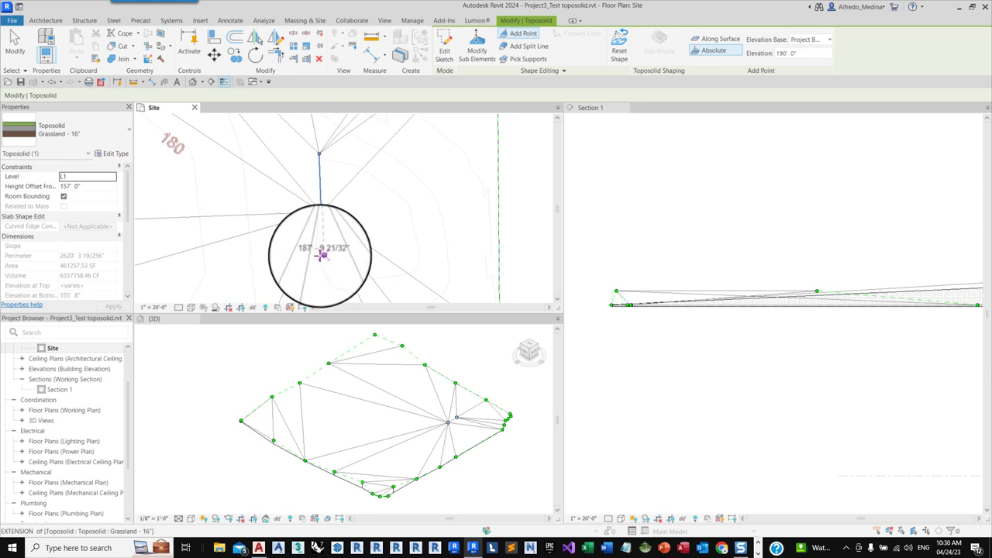
left_click(318, 257)
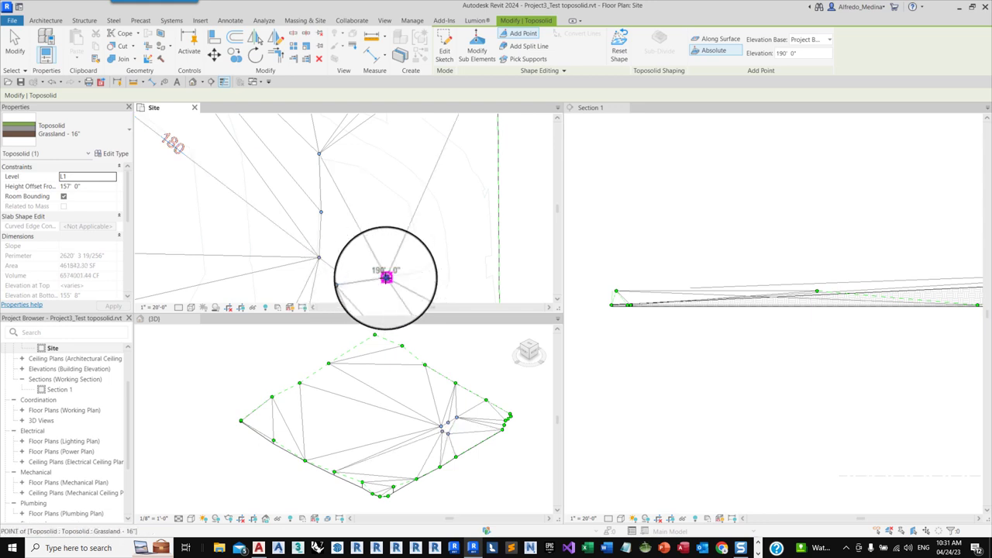
- Add more 190' points around the south, east and north sides of the closed contour to complete the ring, and finish adding points
left_click(413, 283)
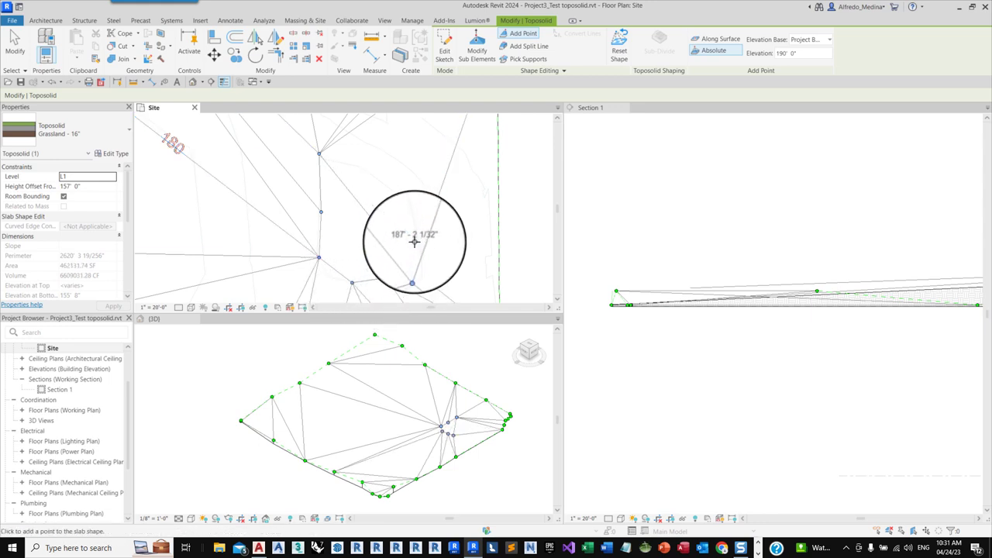
left_click(416, 241)
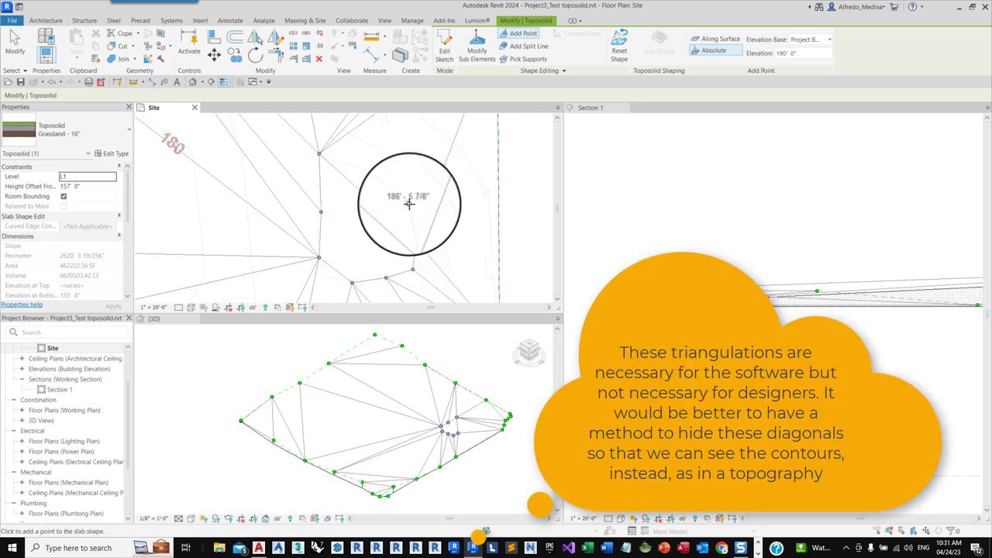
left_click(361, 159)
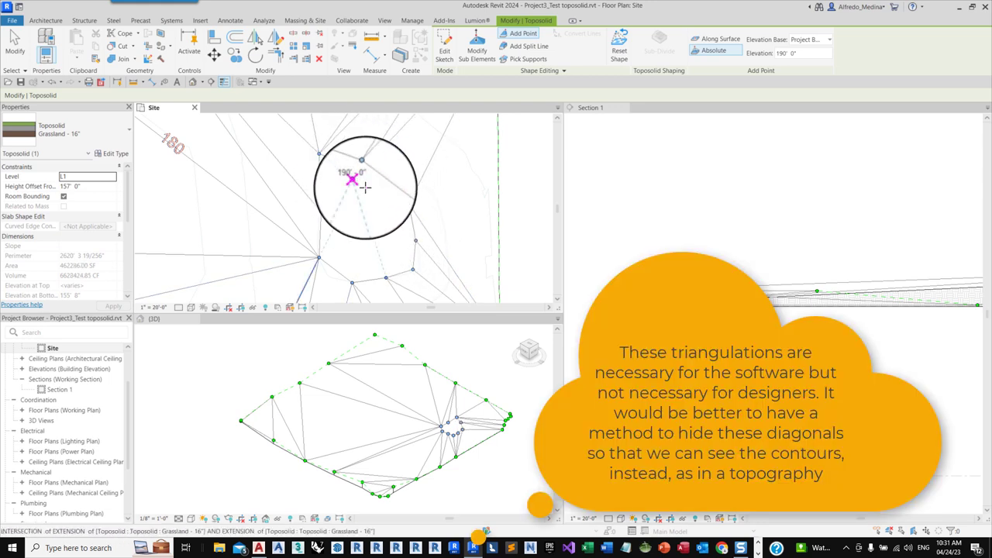
scroll(416, 272, "up", 1)
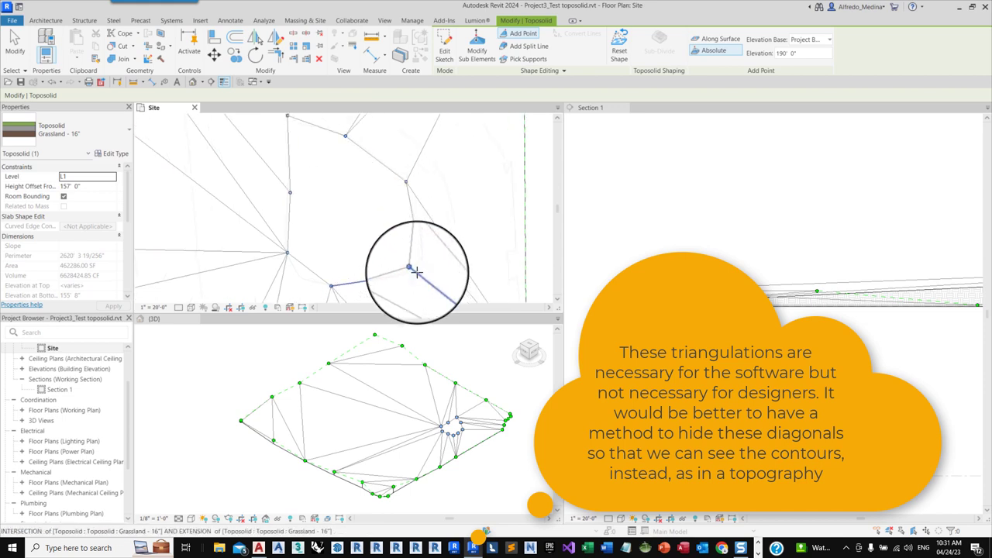
left_click(416, 272)
scroll(416, 244, "down", 1)
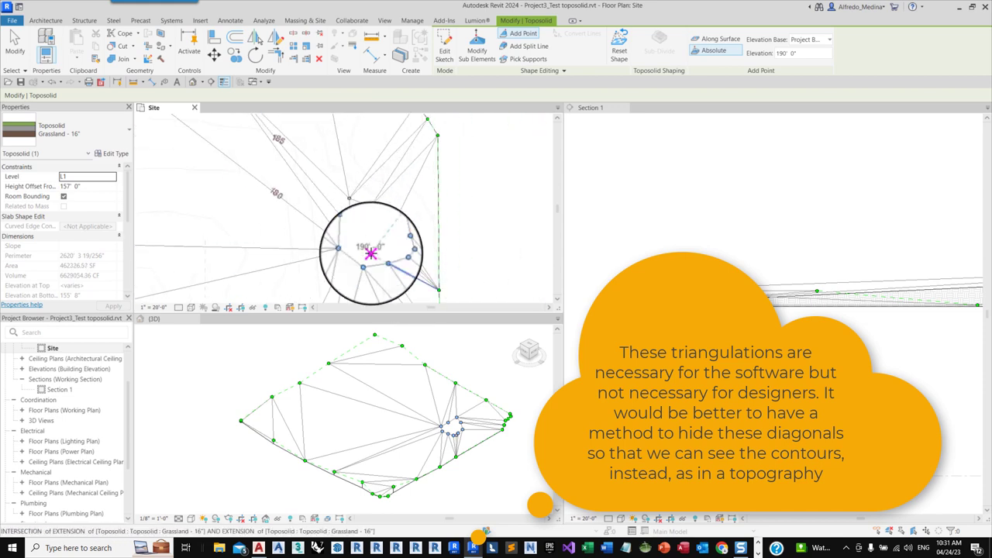
scroll(372, 254, "down", 3)
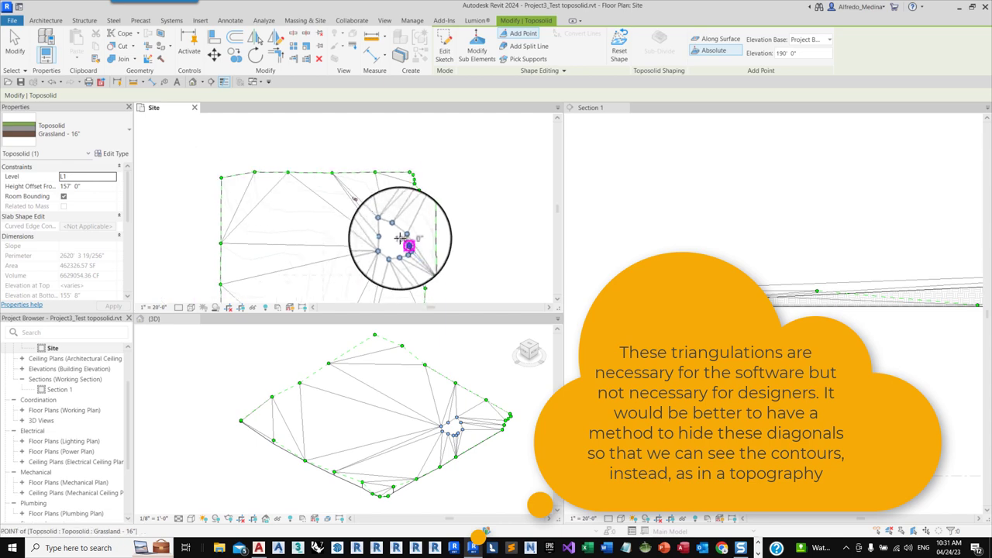
scroll(410, 287, "up", 1)
scroll(299, 221, "down", 1)
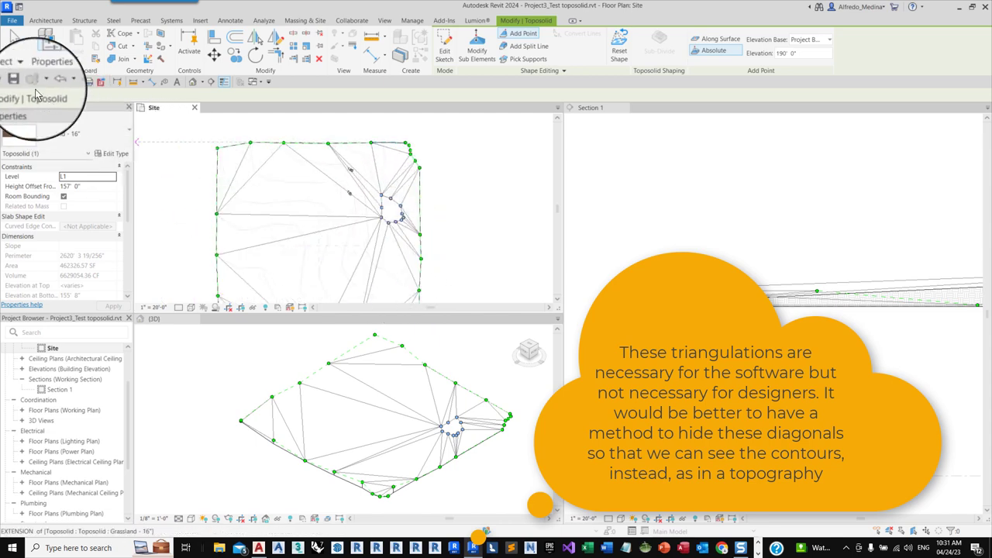
left_click(14, 49)
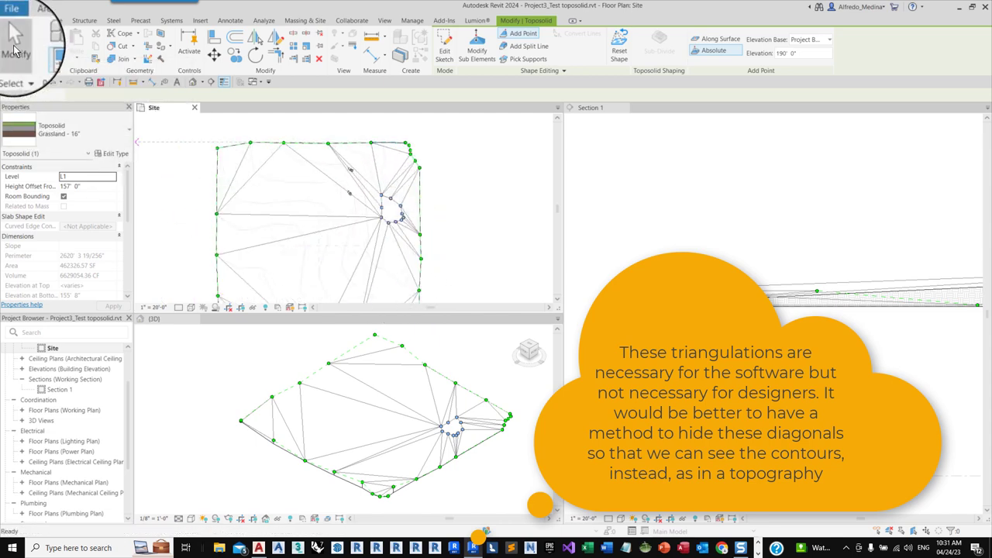
- Turn off the Toposolid subcategories Hidden Lines, Common Edges, Secondary Contours and Split Lines in the Site plan's visibility overrides and apply the change
key("v")
key("g")
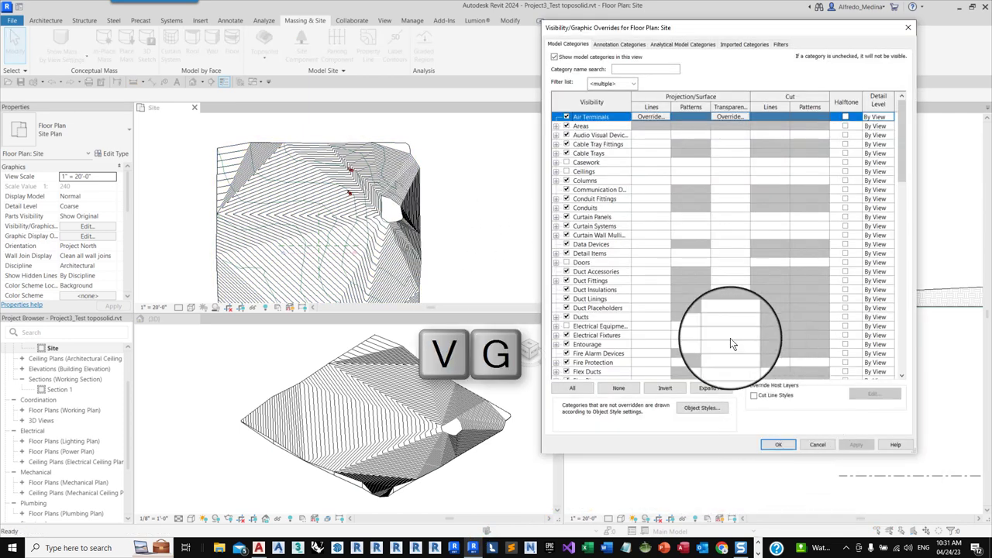
left_click(593, 281)
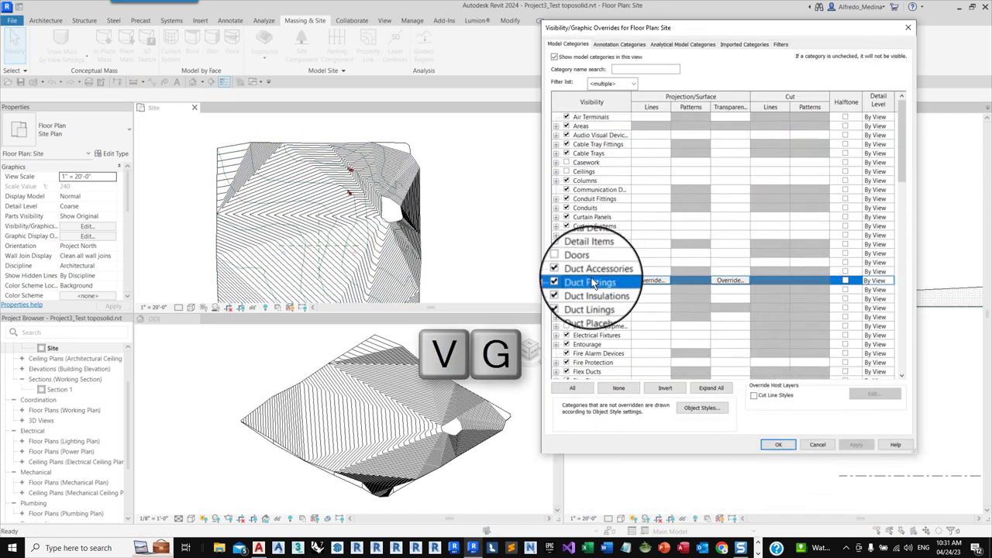
key("t")
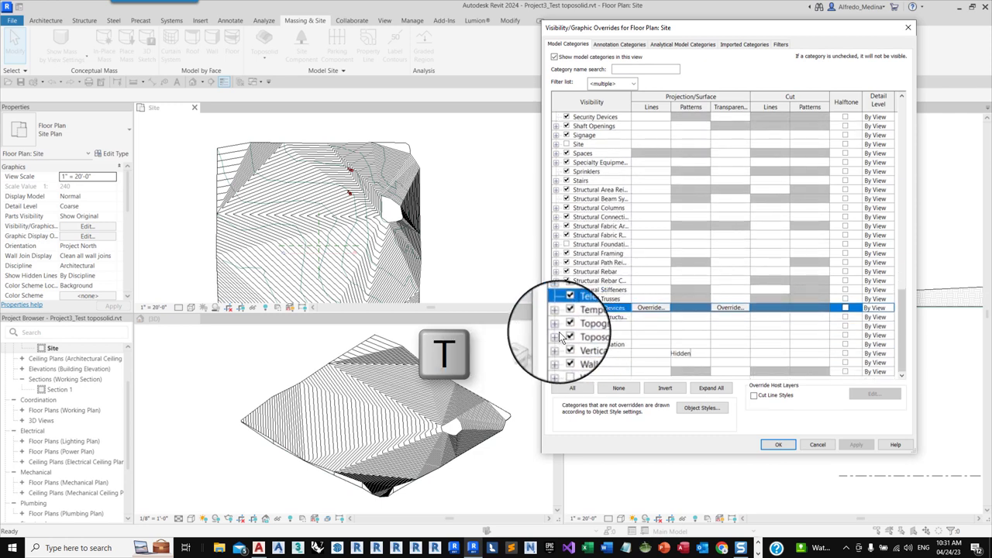
left_click(557, 336)
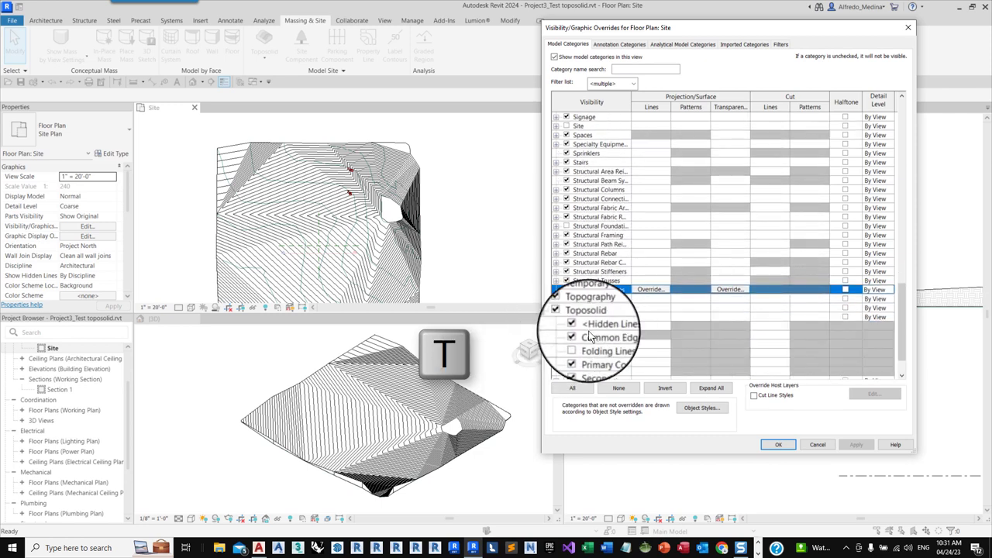
scroll(601, 326, "down", 1)
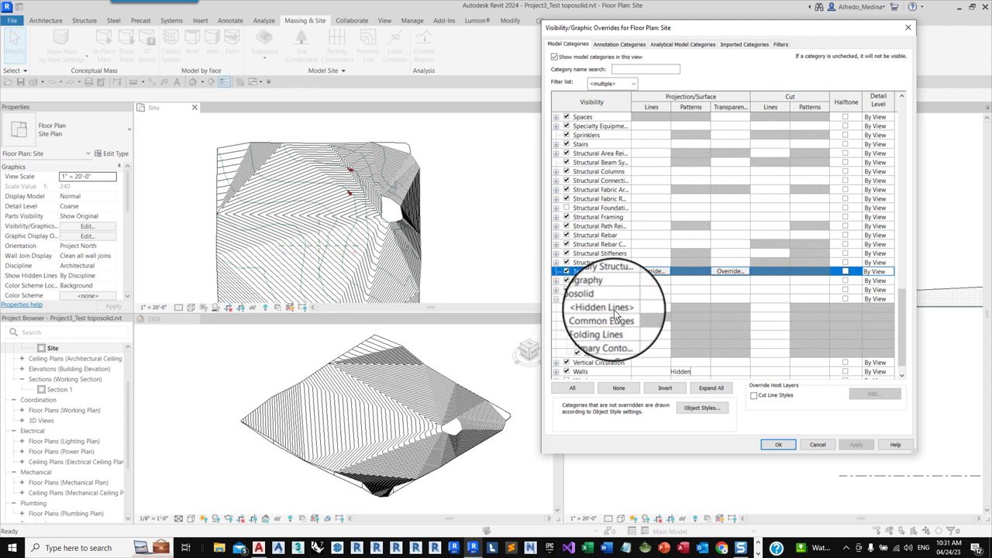
left_click(577, 325)
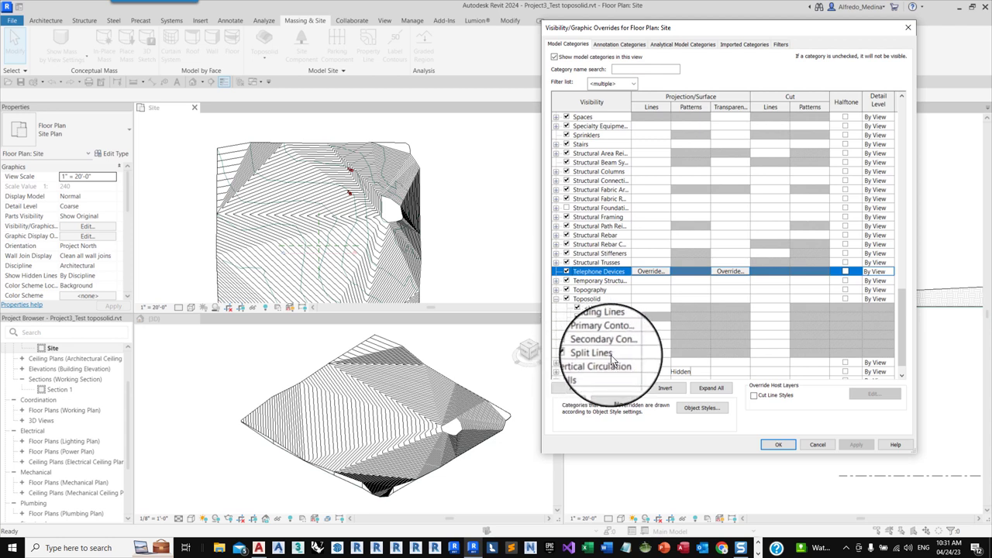
left_click(576, 306)
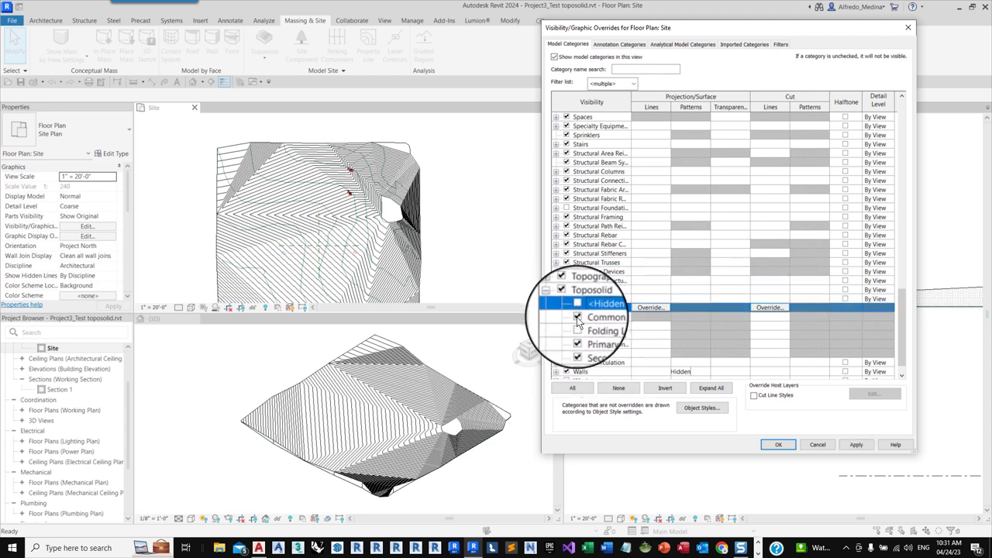
left_click(577, 318)
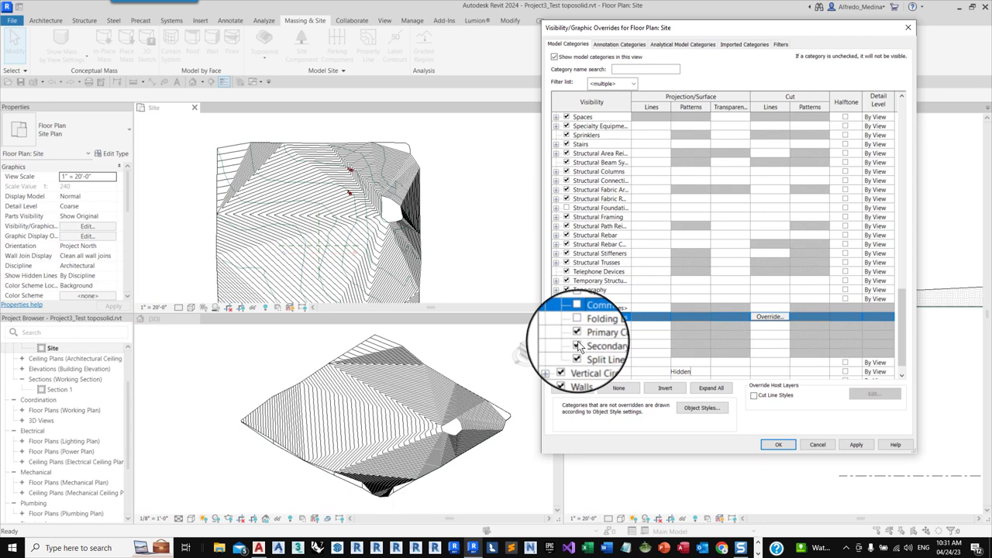
left_click(578, 345)
left_click(577, 353)
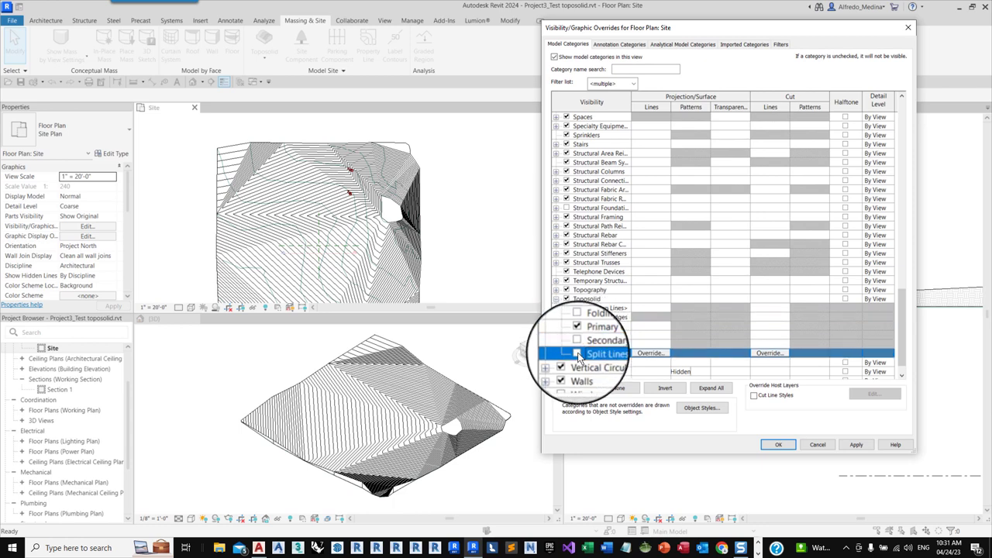
left_click(856, 444)
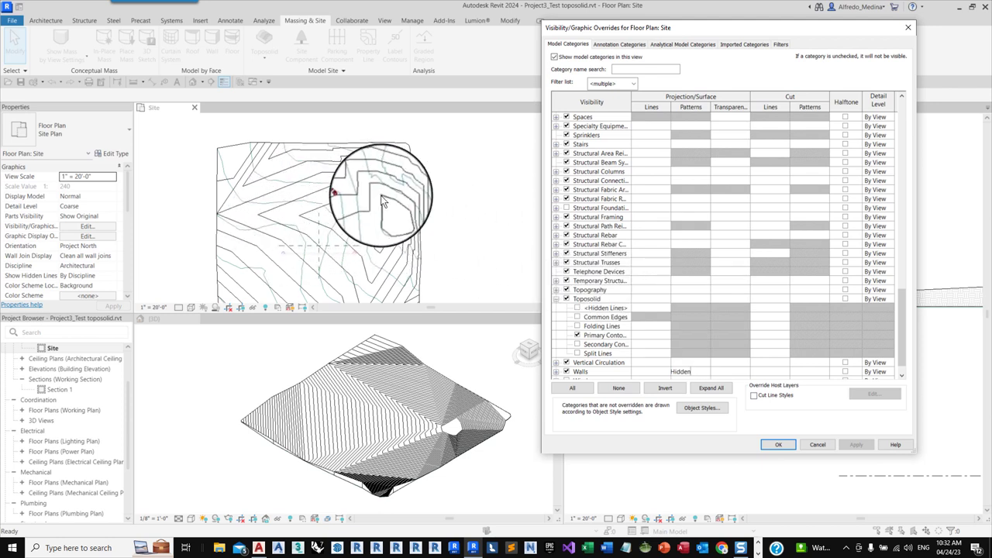
- Close the visibility overrides and examine the toposolid's boundary and interior points around the whole site in sub-element editing
left_click(777, 445)
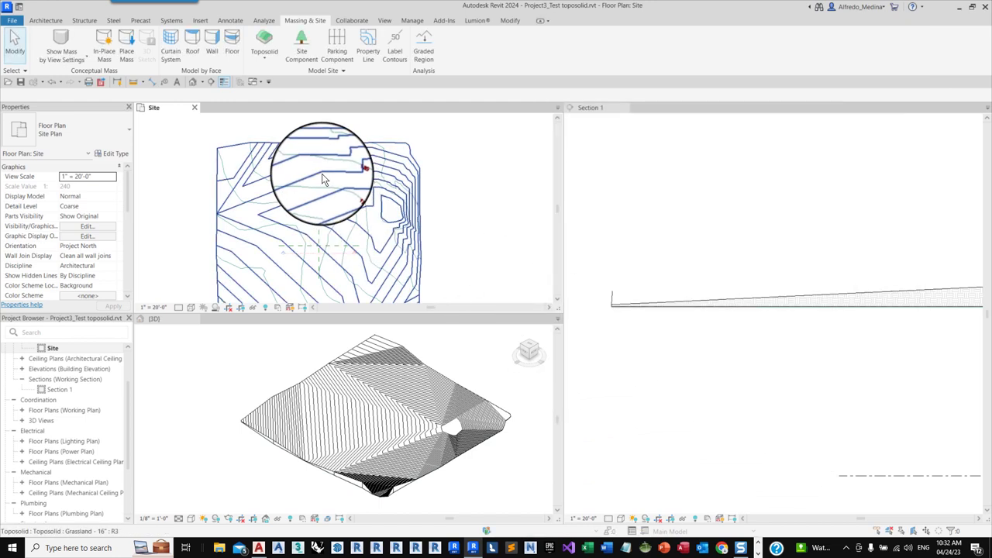
left_click(380, 200)
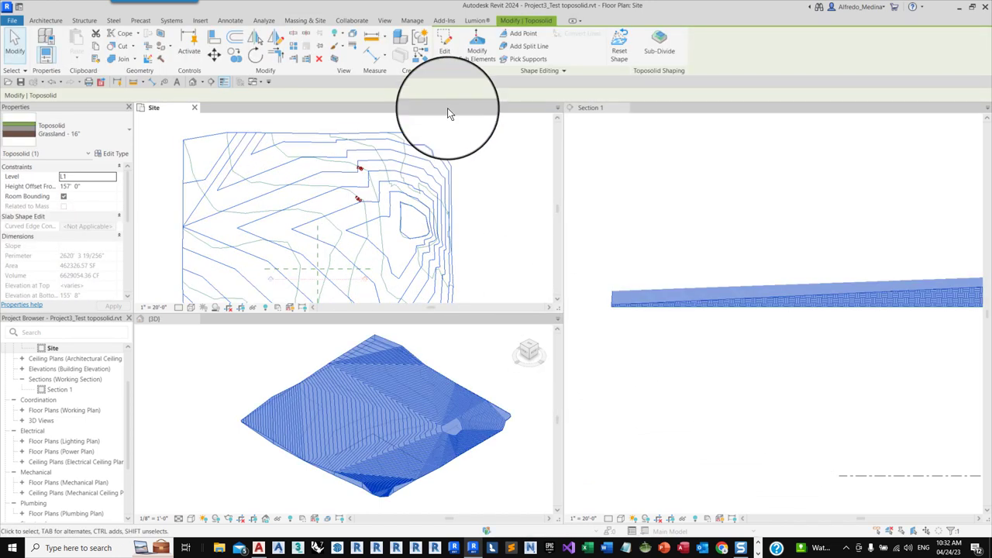
left_click(478, 53)
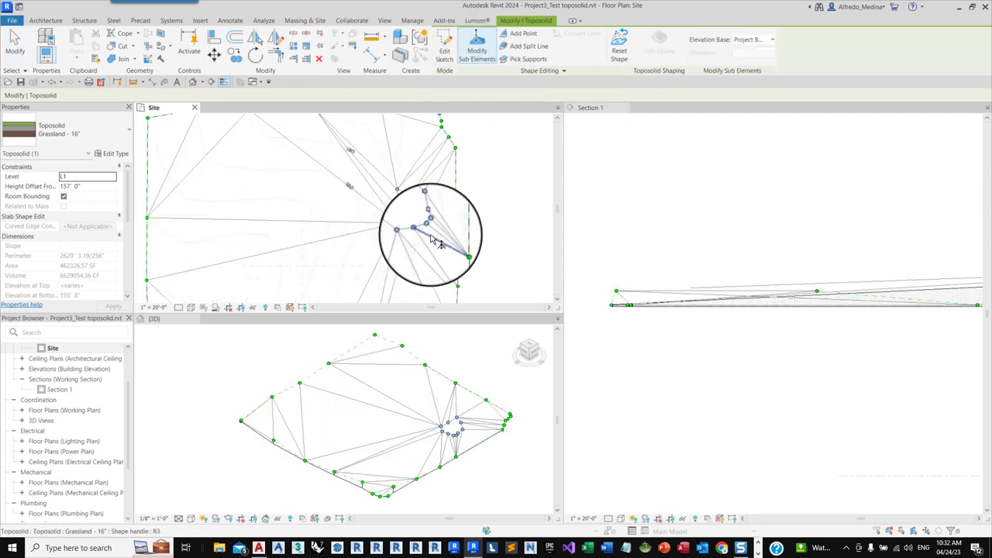
scroll(415, 186, "up", 2)
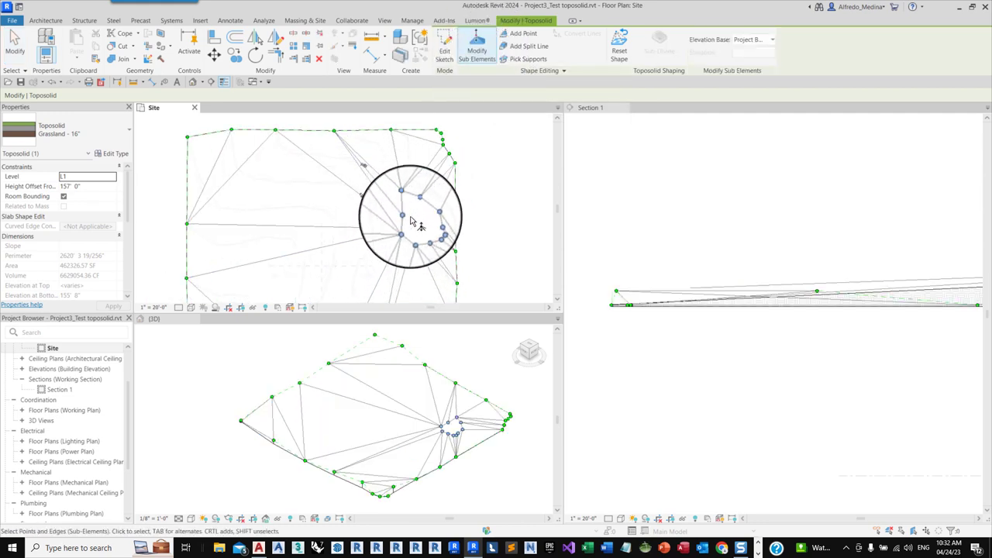
scroll(419, 267, "down", 2)
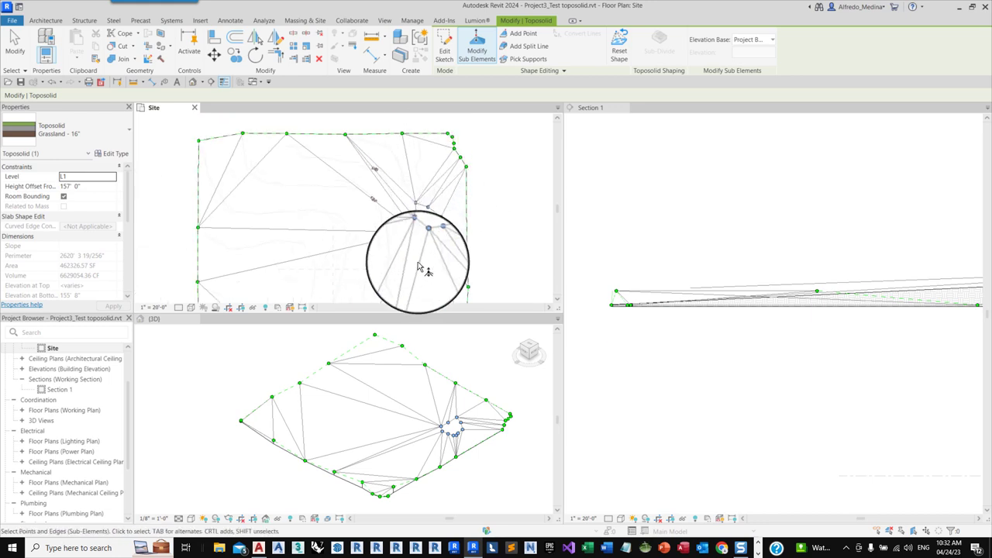
scroll(465, 209, "down", 3)
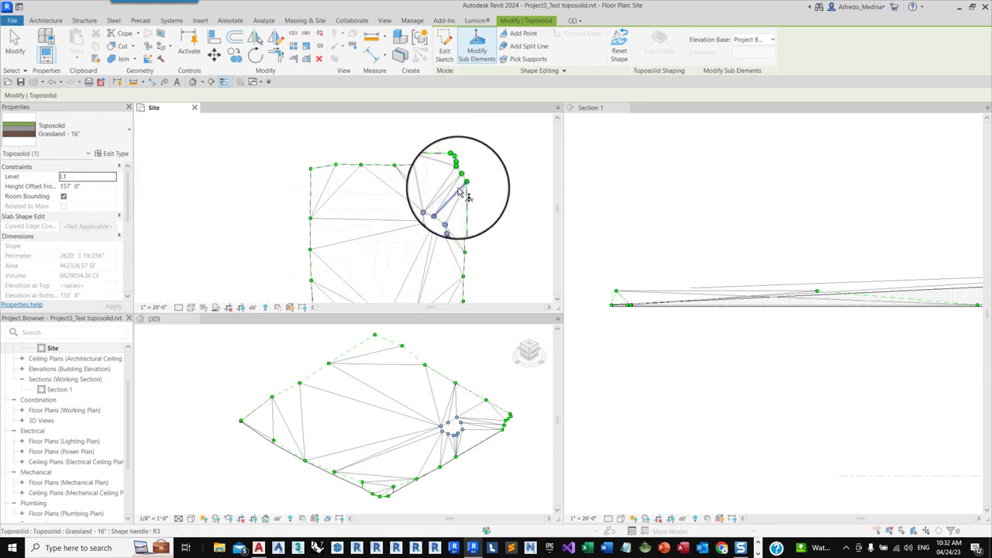
scroll(391, 284, "up", 3)
scroll(391, 267, "down", 2)
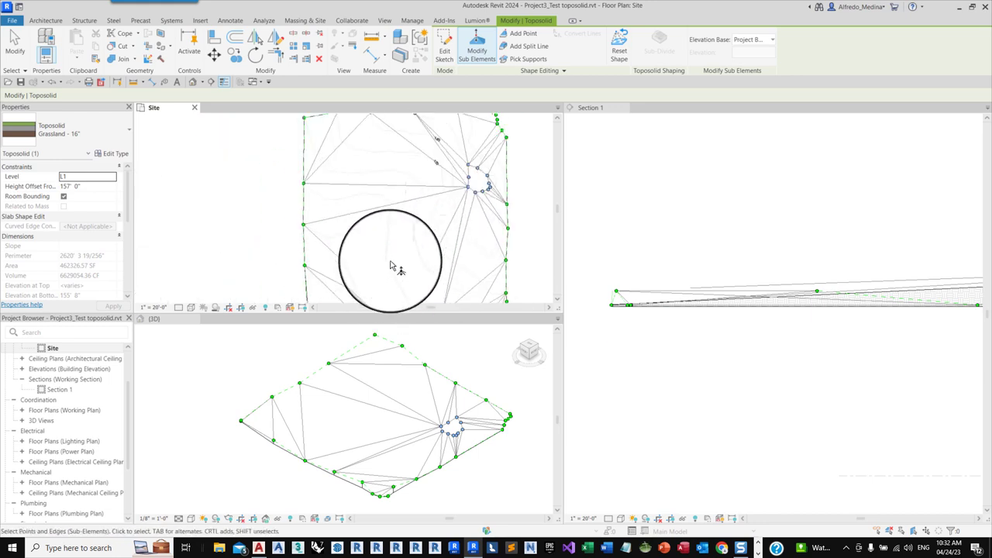
scroll(380, 252, "down", 1)
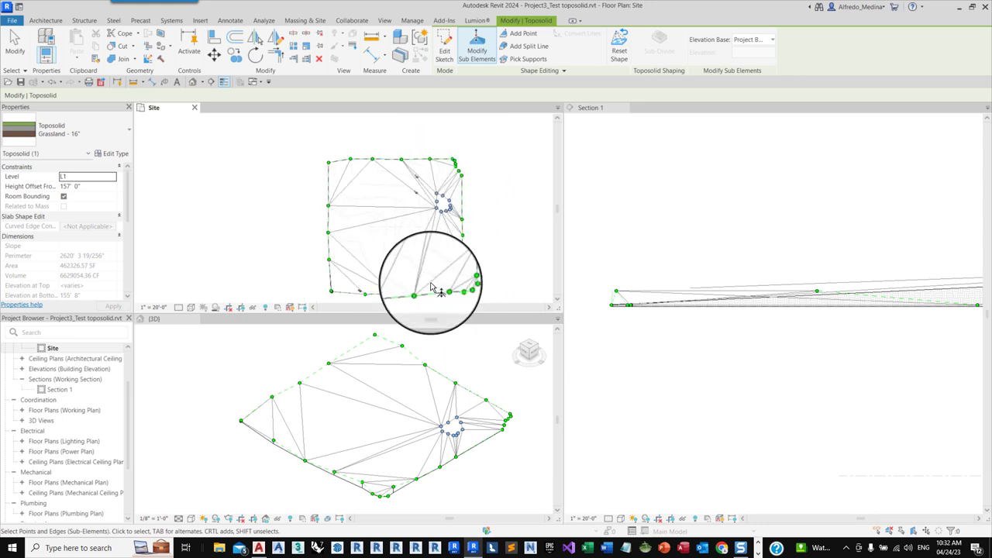
scroll(469, 290, "up", 1)
scroll(469, 293, "down", 2)
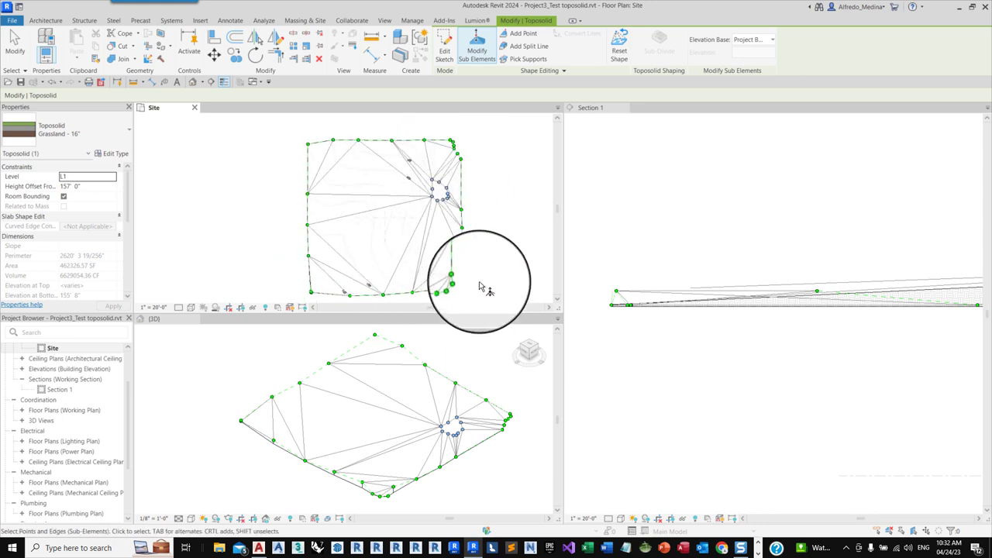
scroll(467, 288, "up", 1)
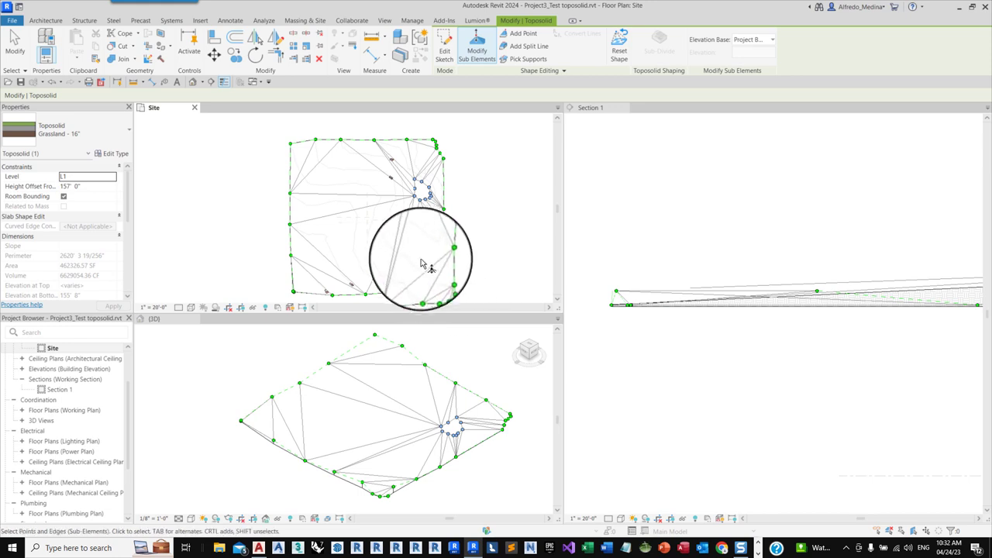
scroll(467, 250, "up", 1)
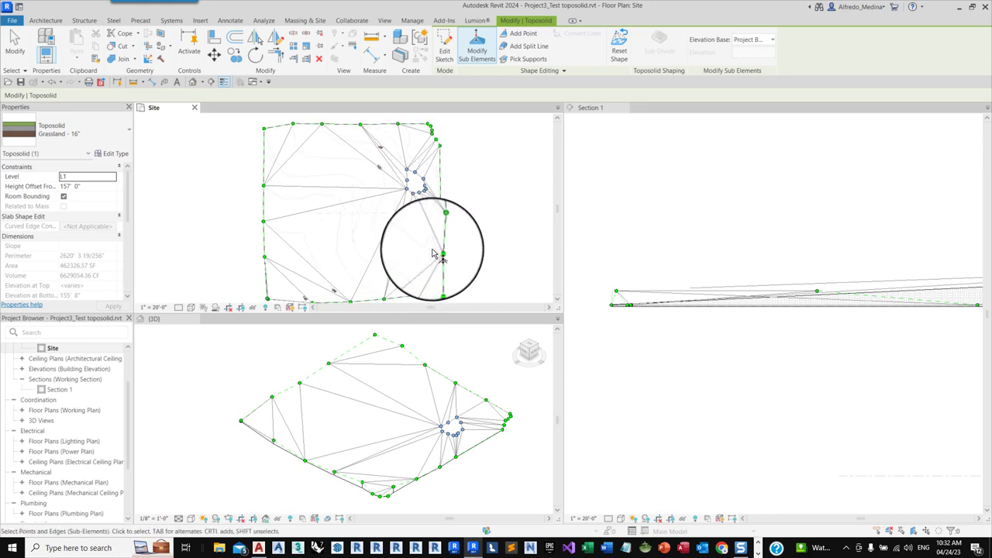
scroll(435, 253, "down", 1)
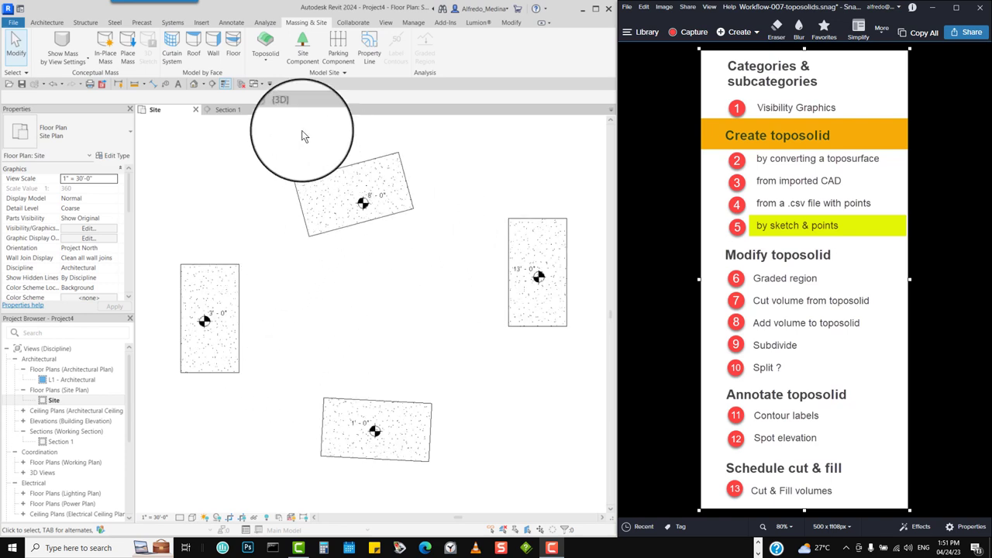
- Look over the four floor slabs of Project4 in the 3D view and return to the Site plan
left_click(291, 114)
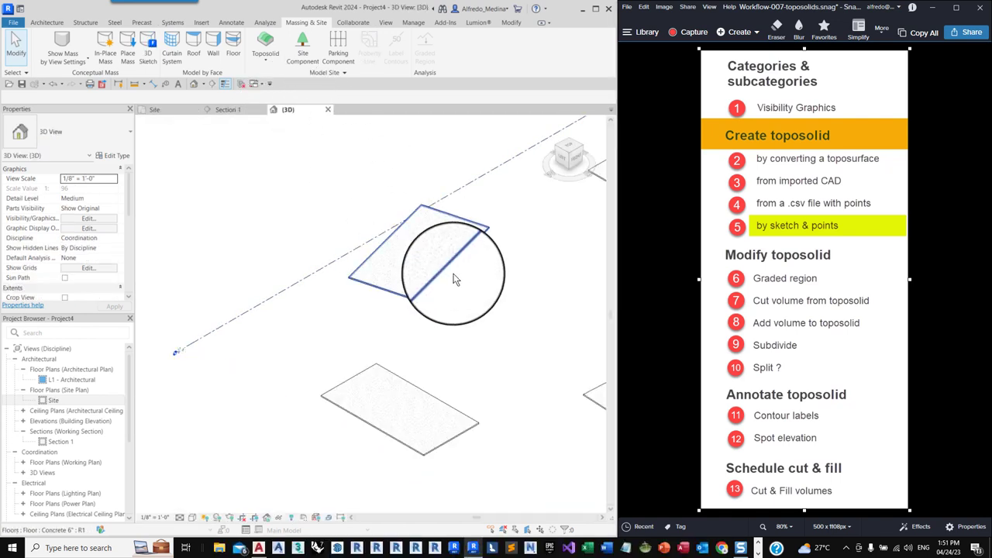
middle_click_drag(503, 344, 531, 327, "shift")
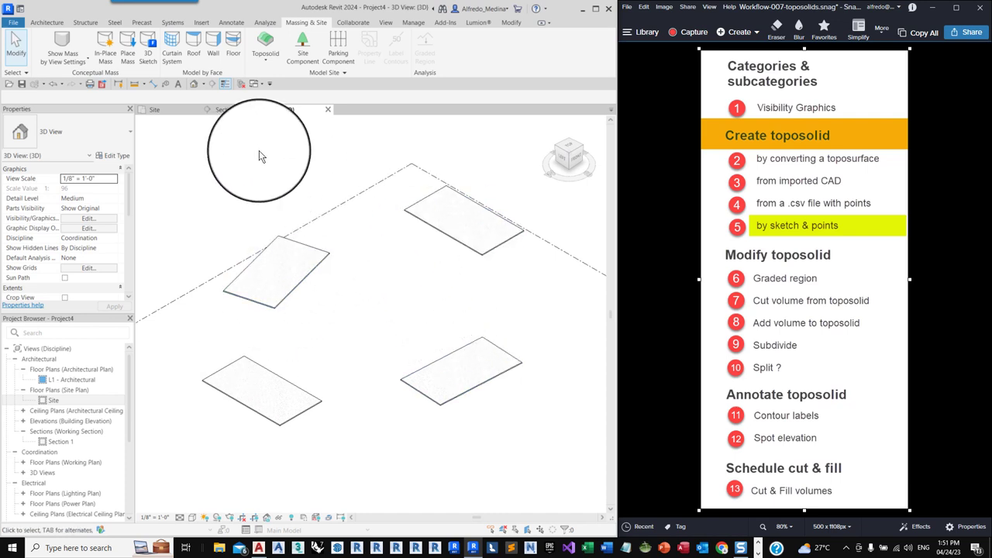
left_click(159, 110)
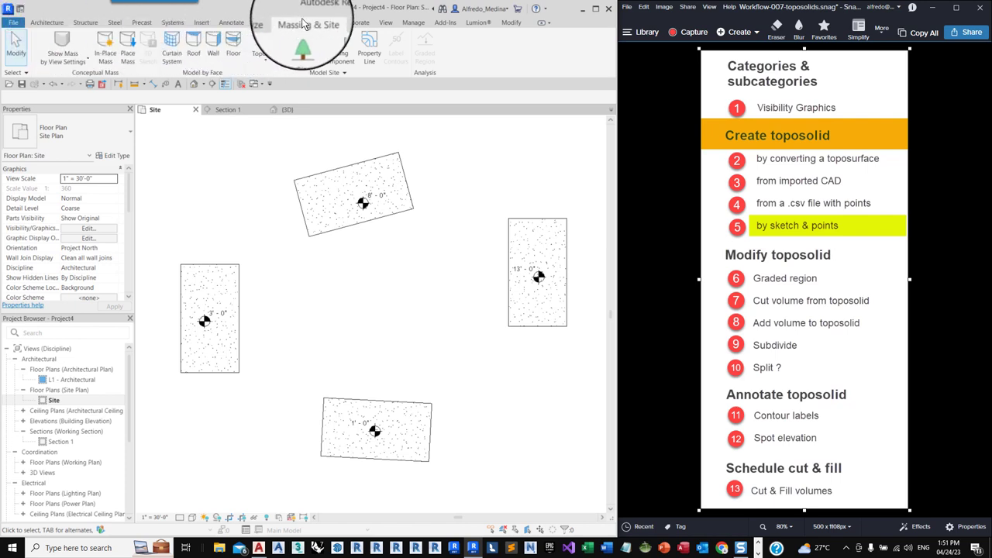
- Start a toposolid from sketch and draw three chained boundary lines beside the west slab, south of the north slab for about 68', and toward the east slab
left_click(265, 62)
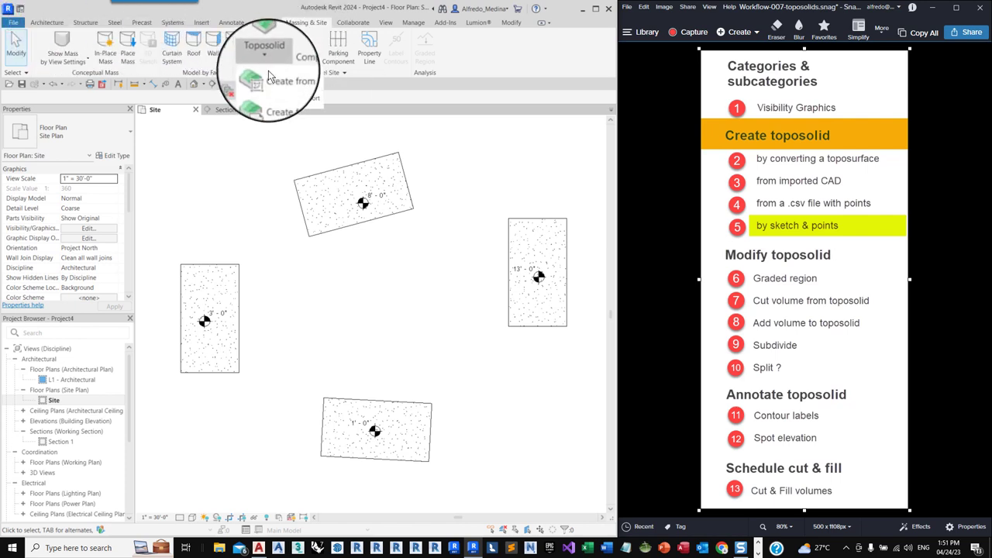
left_click(282, 77)
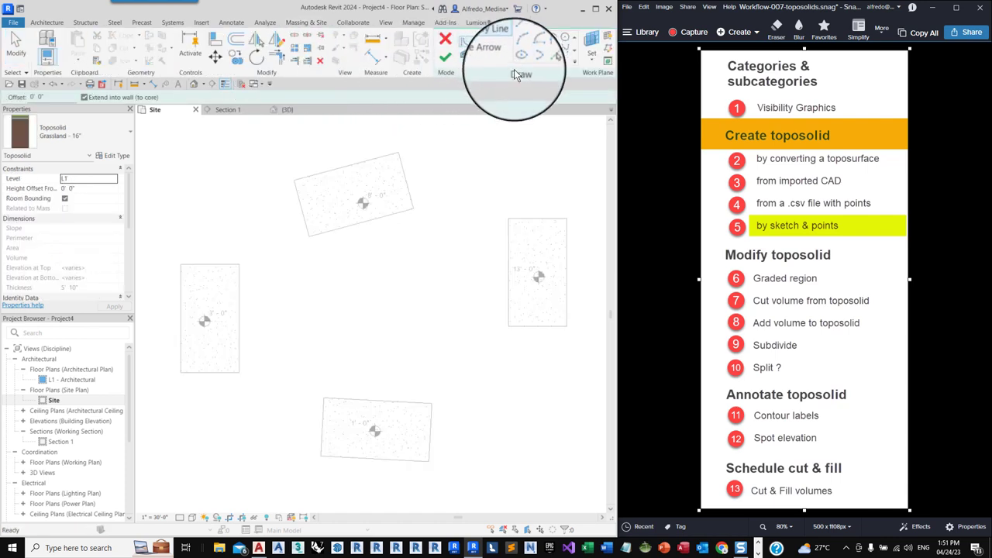
left_click(519, 37)
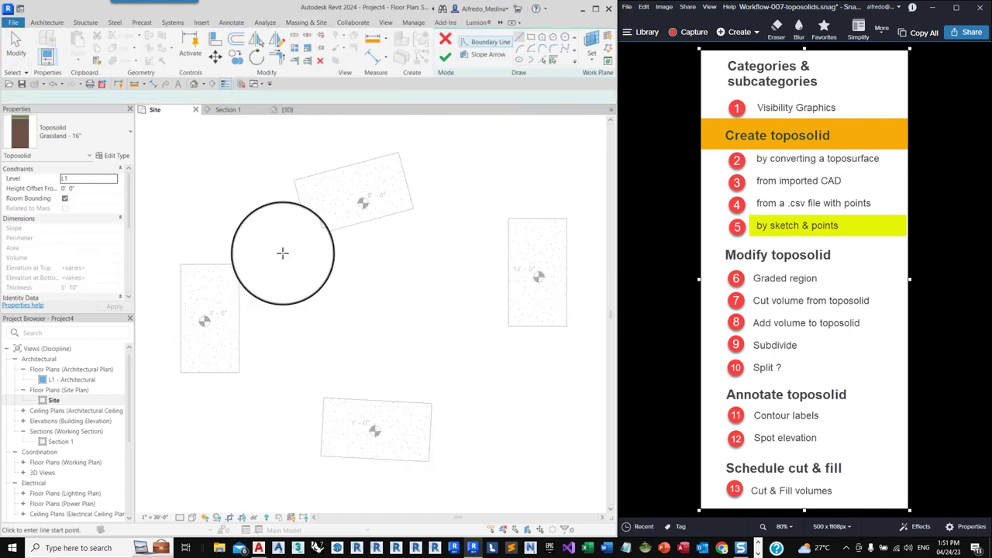
left_click(255, 378)
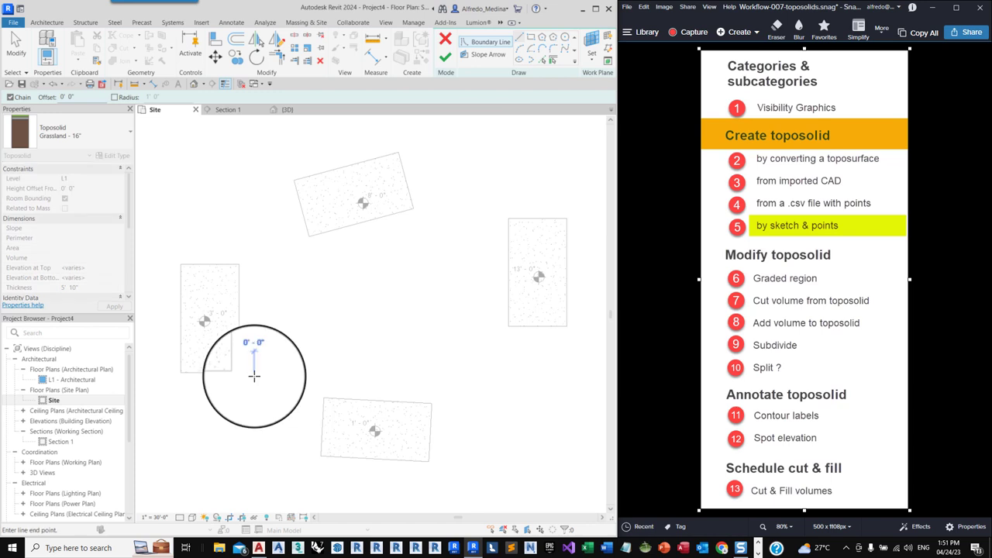
left_click(252, 266)
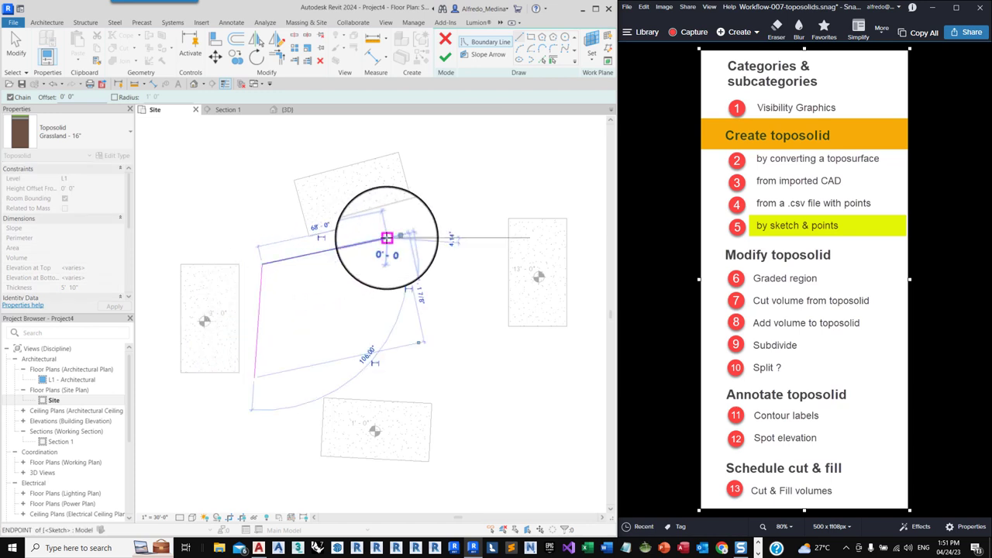
left_click(387, 237)
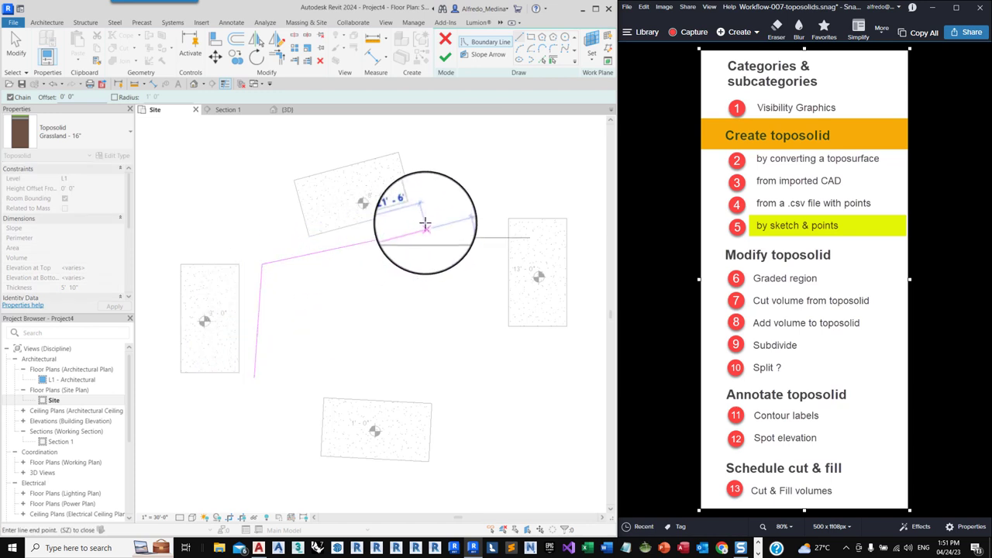
left_click(467, 231)
left_click(553, 59)
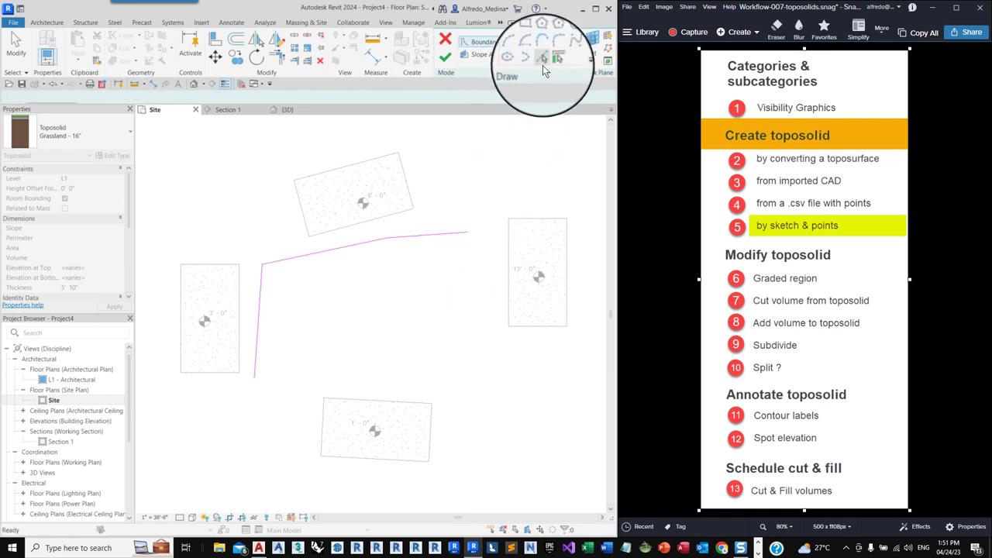
- Trace the facing edges of the east and south pads as boundary lines, and align the west boundary line with the west pad's inner edge
left_click(508, 301)
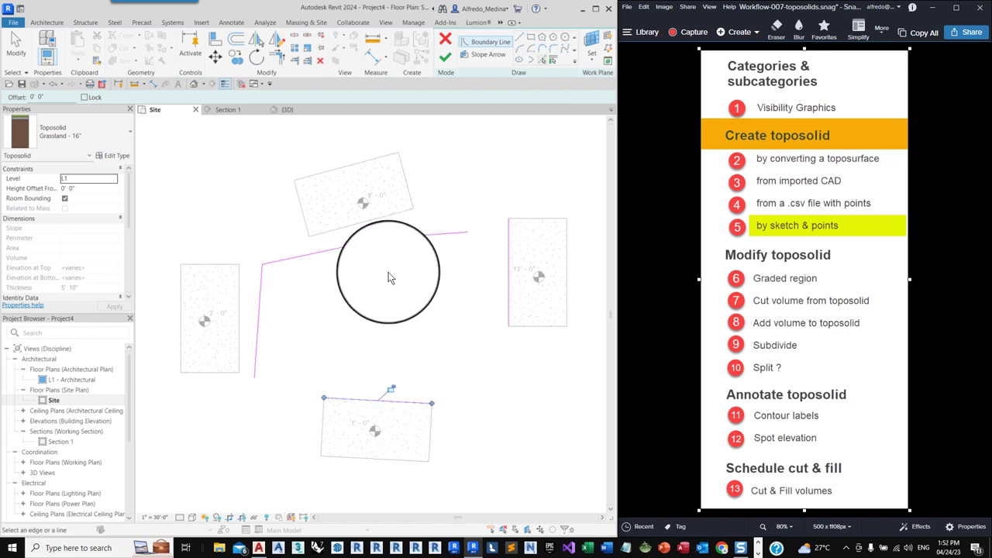
left_click(215, 44)
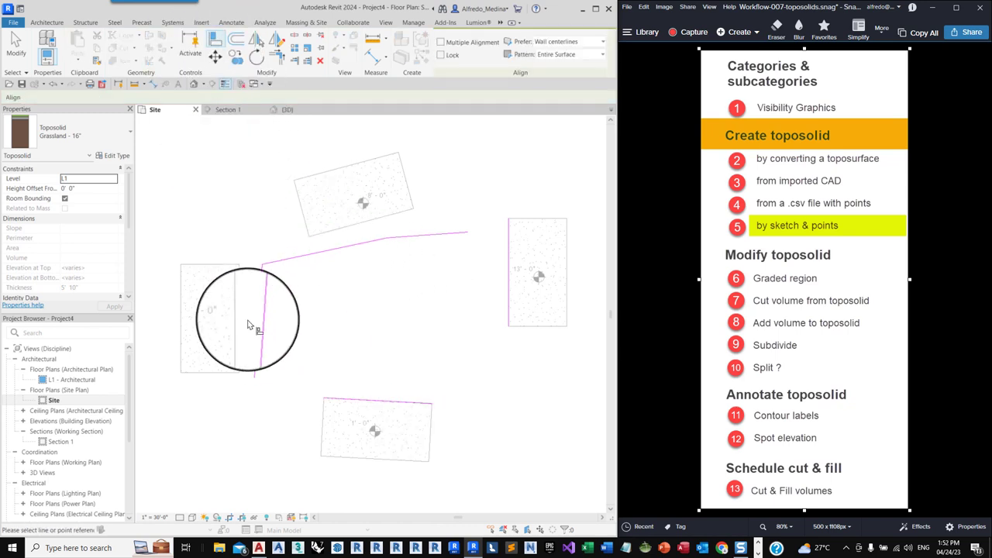
left_click(240, 305)
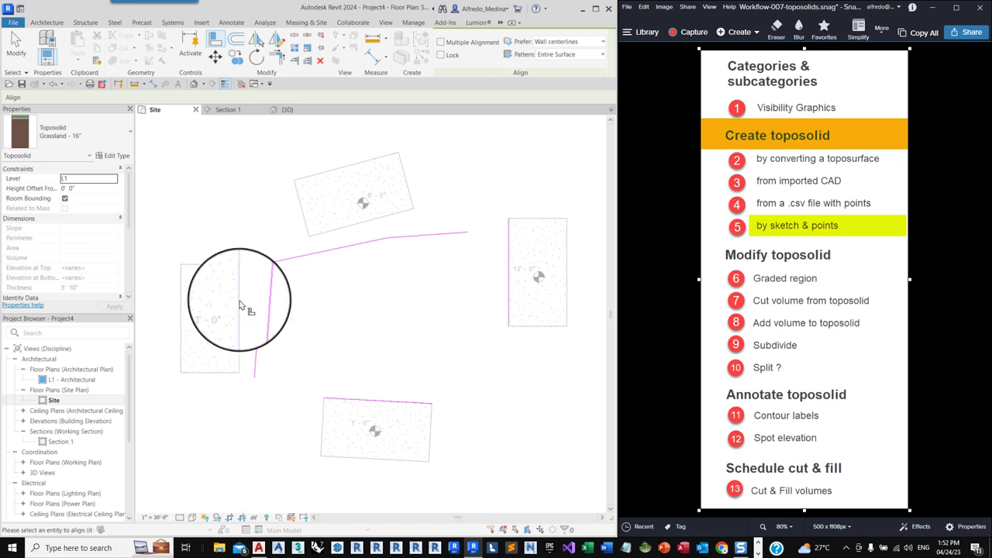
left_click(314, 252)
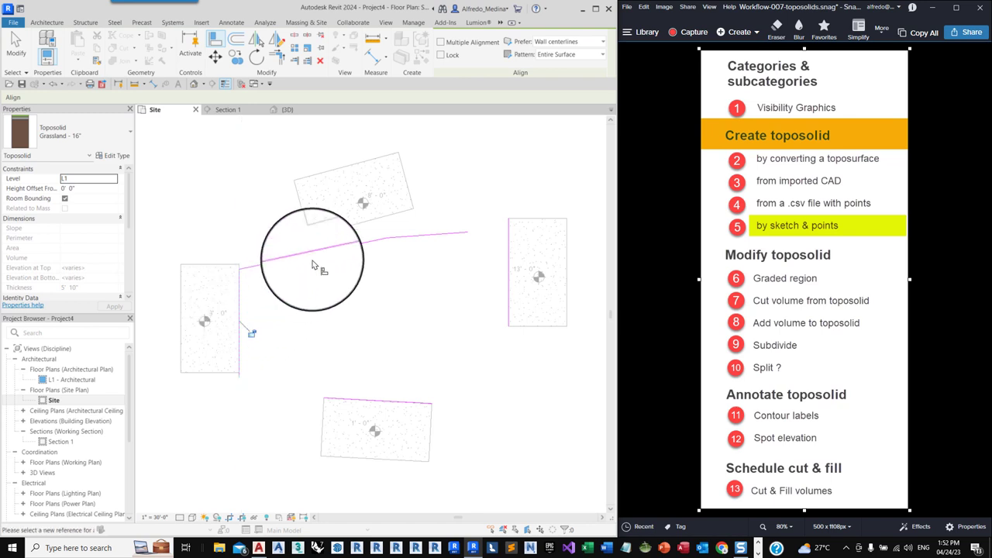
- Reshape the upper boundary segments to meet the north pad's lower corners and the east pad's corner, and trace the north pad's lower edge
left_click(16, 44)
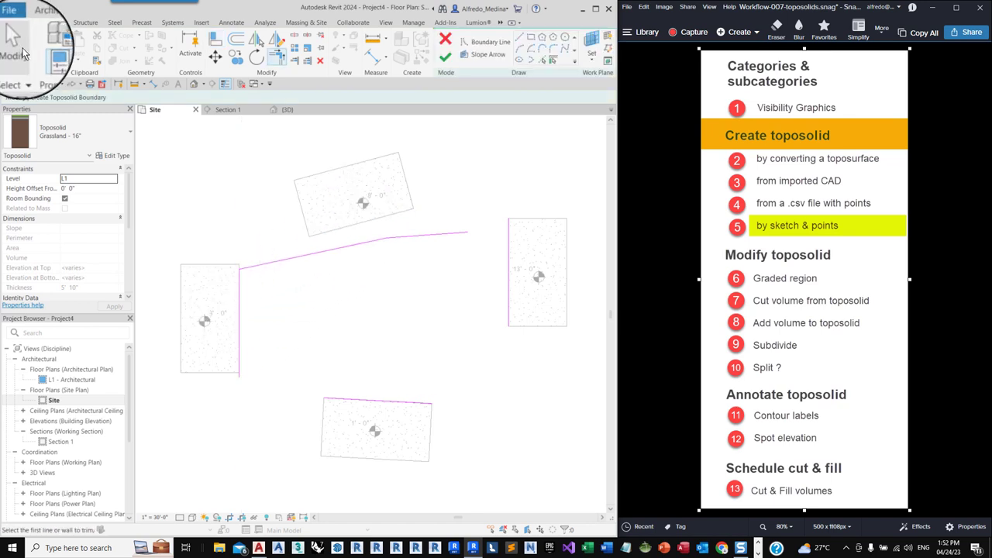
left_click(374, 242)
mouse_move(388, 238)
left_mouse_down()
mouse_move(313, 234)
mouse_move(321, 213)
mouse_move(388, 241)
mouse_move(387, 230)
mouse_move(449, 199)
mouse_move(466, 230)
mouse_move(473, 211)
mouse_move(508, 217)
left_mouse_up()
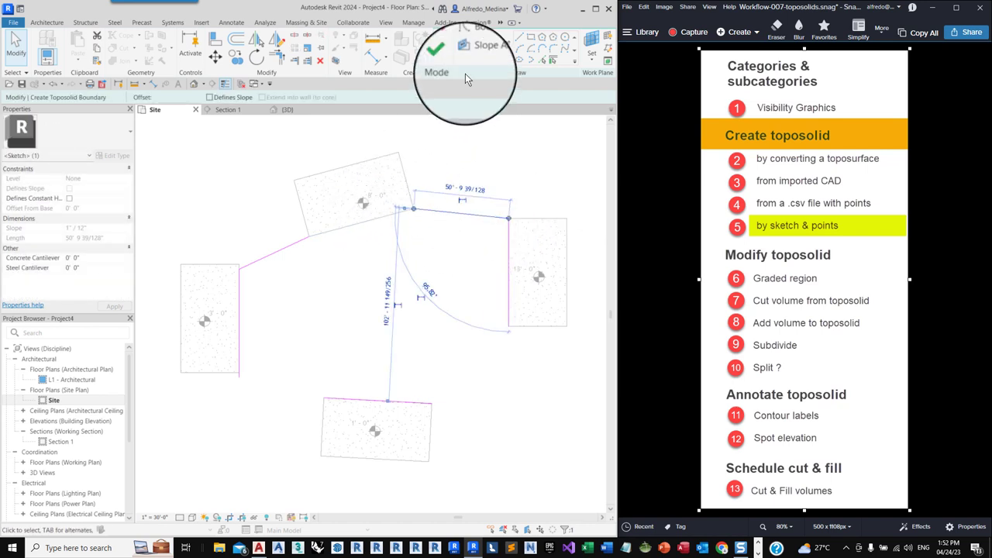
left_click(540, 60)
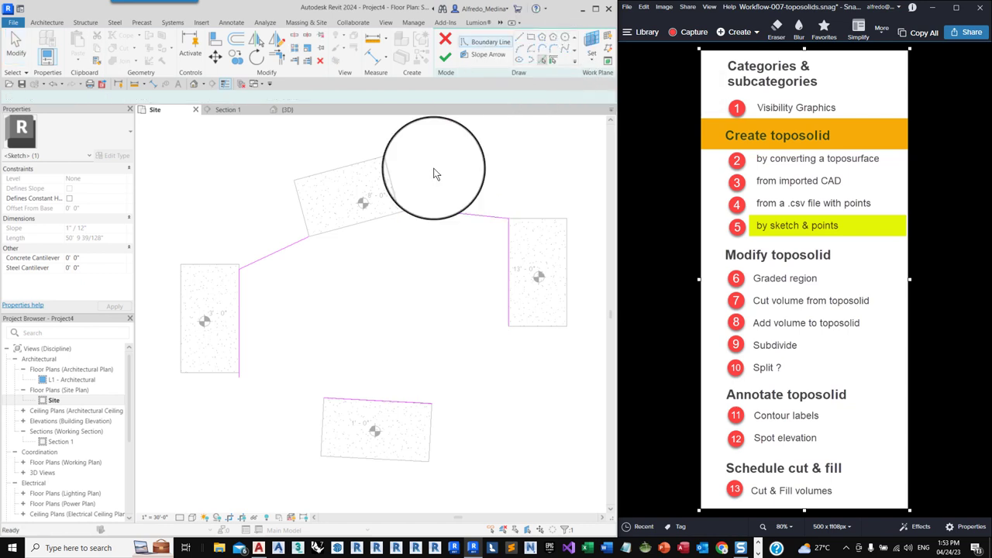
left_click(352, 233)
key("Escape")
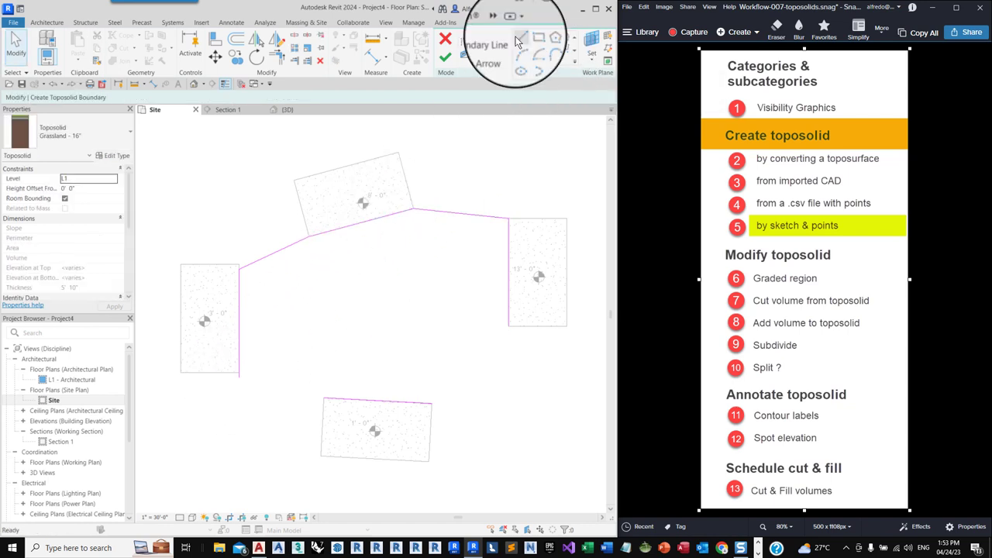
- Draw straight boundary lines from the east pad's lower corner to the south pad, and from the south pad to the west pad's lower corner
left_click(518, 39)
left_click(509, 326)
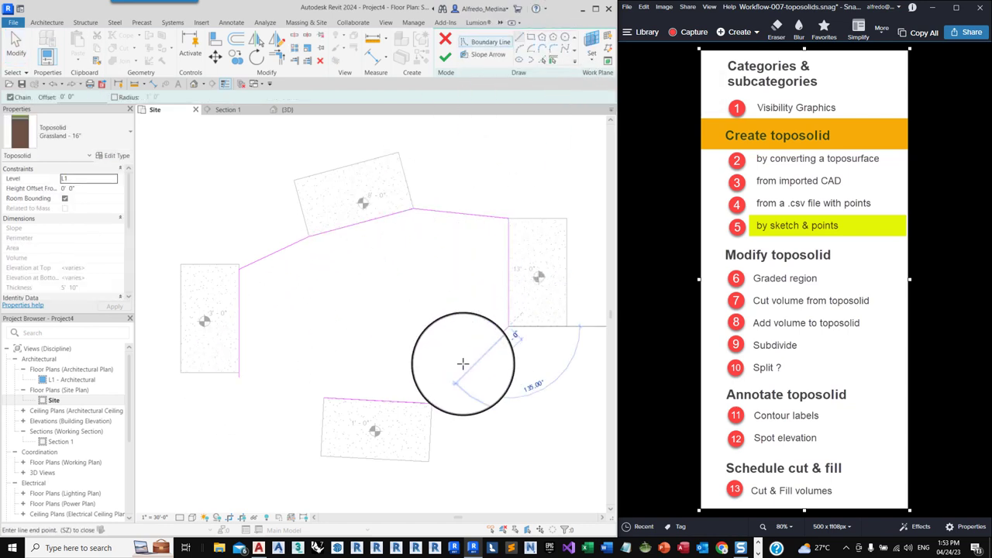
left_click(431, 404)
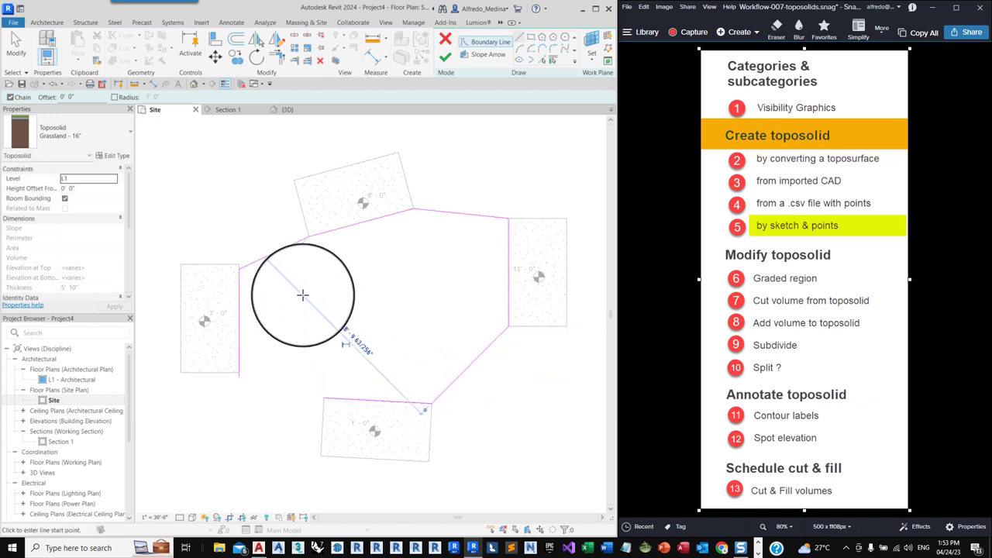
left_click(323, 398)
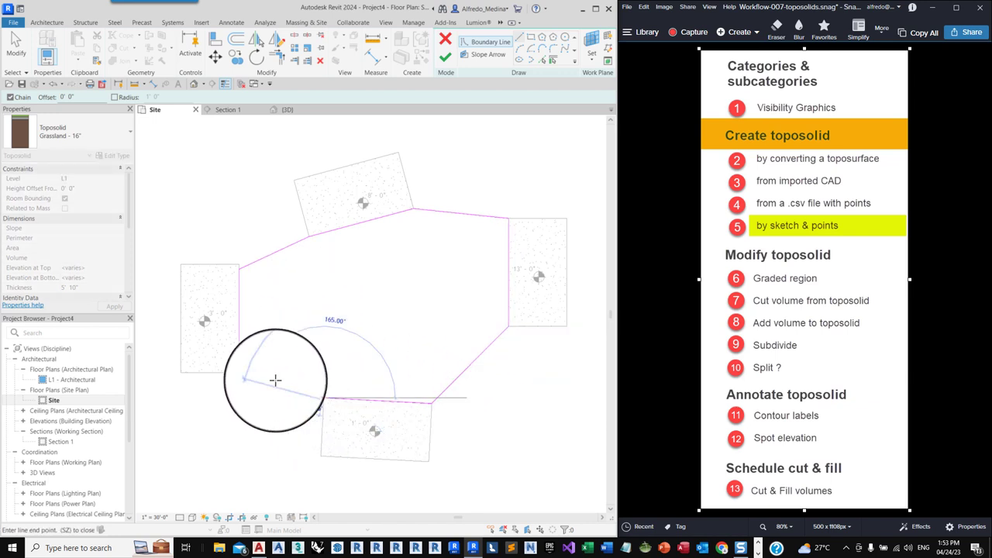
scroll(239, 377, "up", 4)
left_click(259, 367)
key("Escape")
key("Escape")
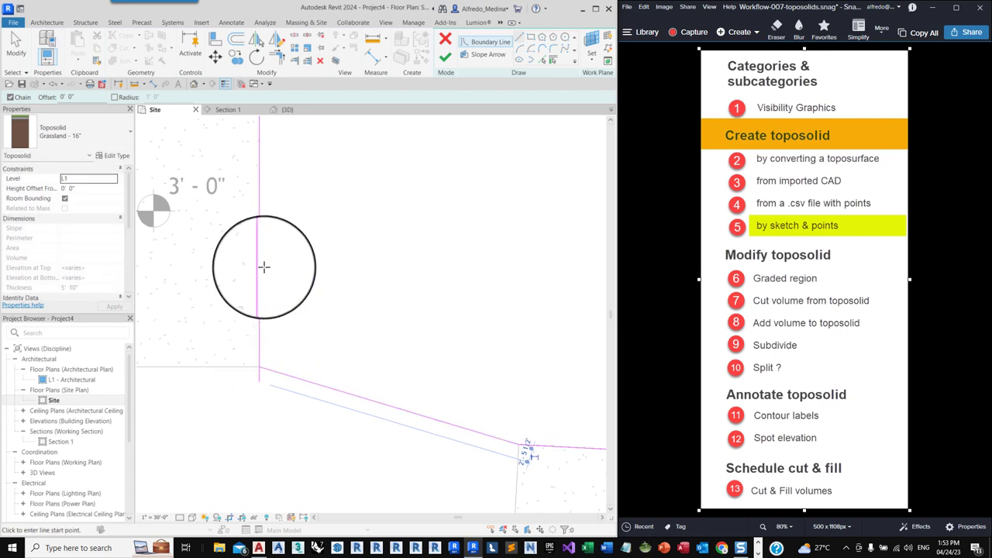
- Trim the west boundary line to a clean corner with the southwest line and finish the toposolid sketch
key("t")
key("r")
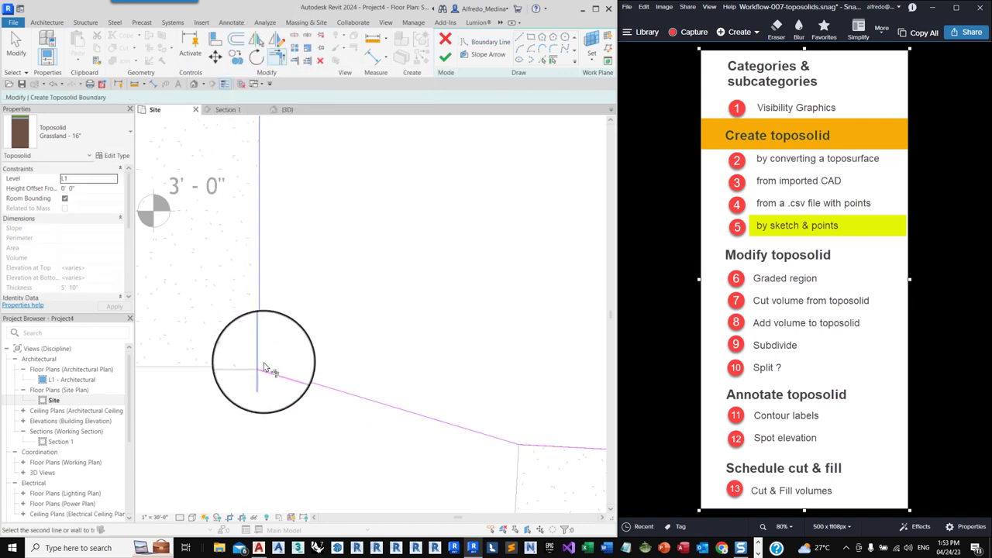
left_click(261, 363)
left_click(271, 378)
scroll(267, 392, "down", 5)
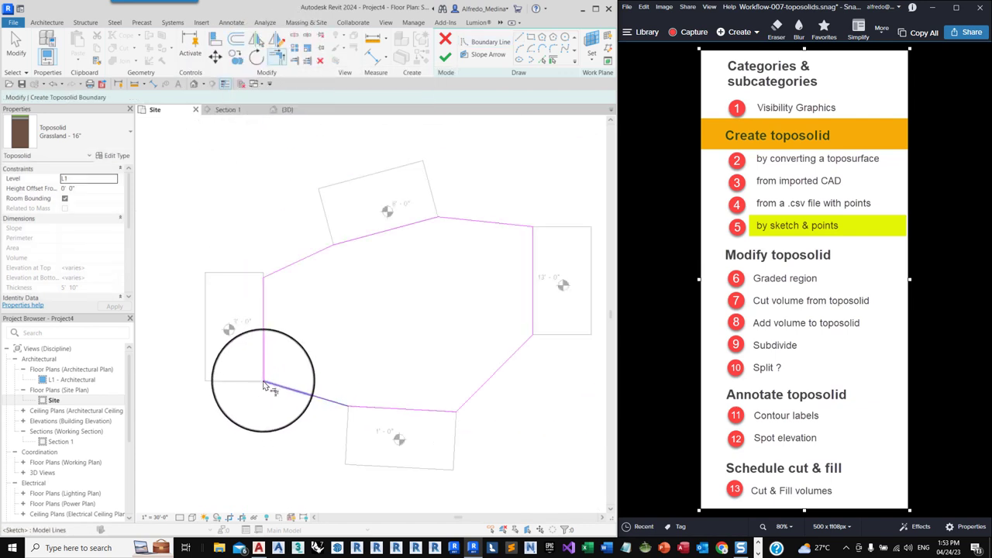
scroll(352, 363, "down", 1)
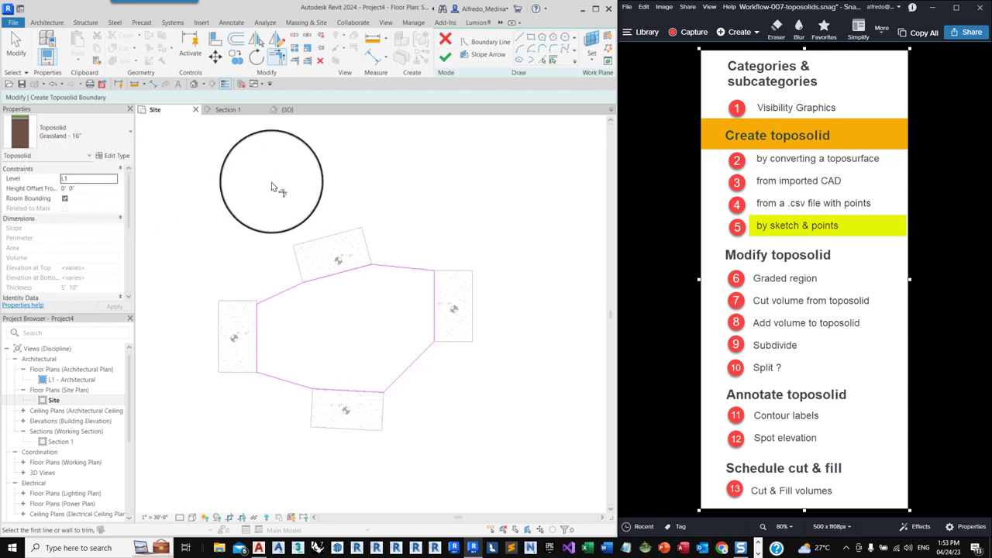
left_click(445, 58)
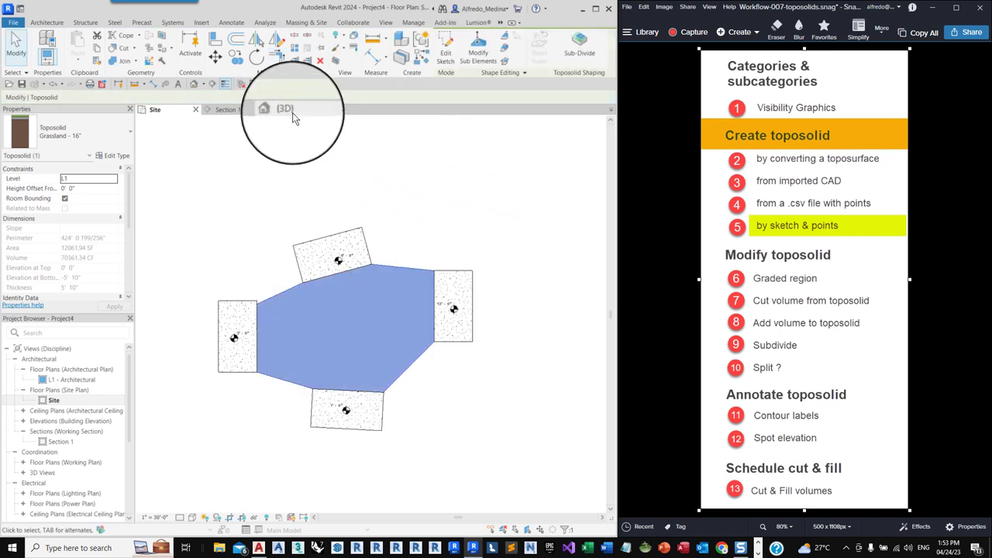
- In the 3D view, modify the toposolid's sub-elements by raising the edge beside the east pad to about 12' 6"
middle_click_drag(543, 333, 500, 283, "shift")
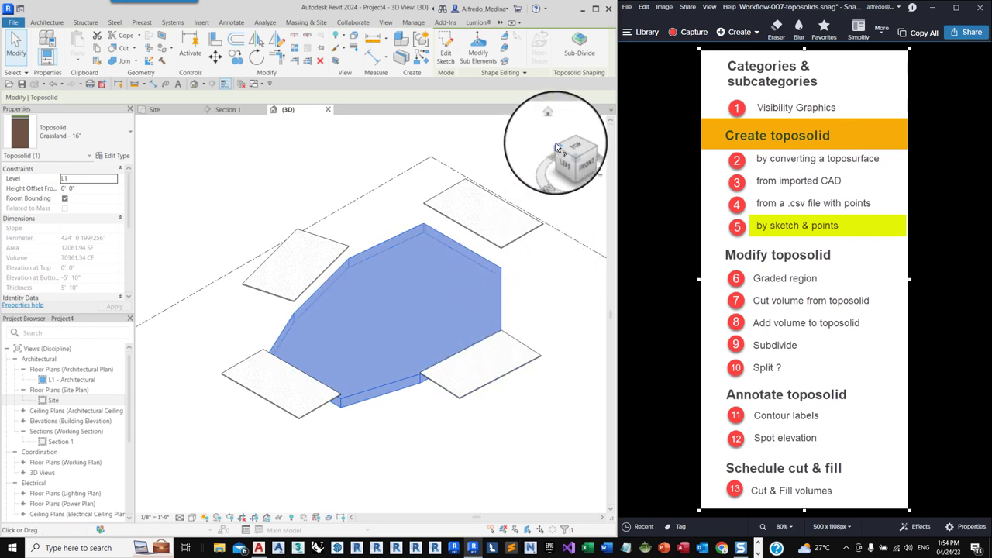
left_click_drag(557, 147, 455, 239)
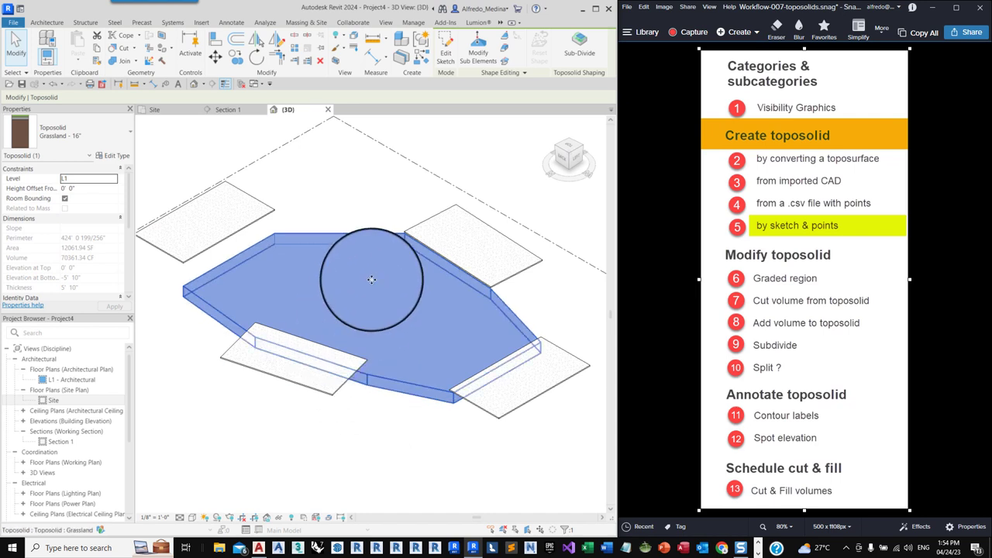
scroll(354, 237, "down", 1)
scroll(266, 252, "up", 3)
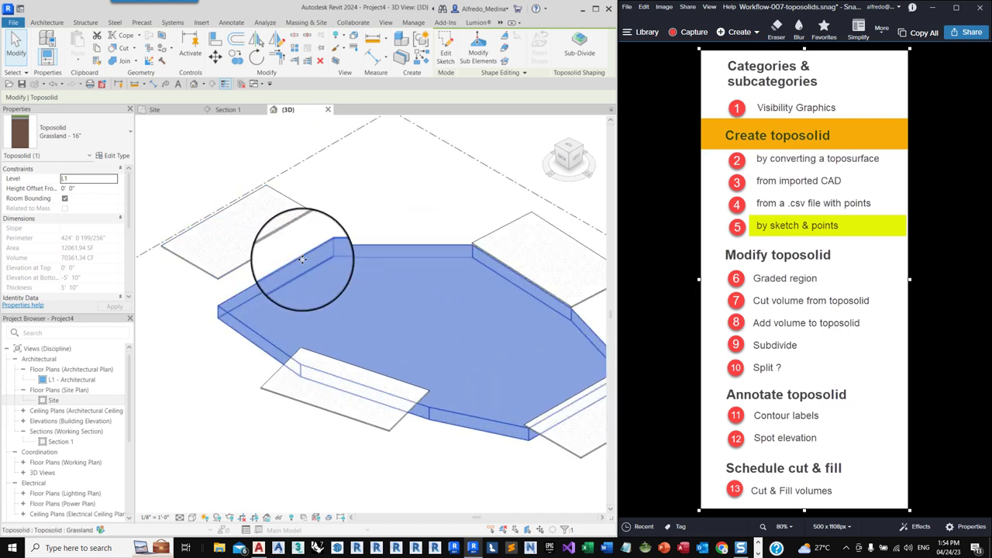
left_click(472, 52)
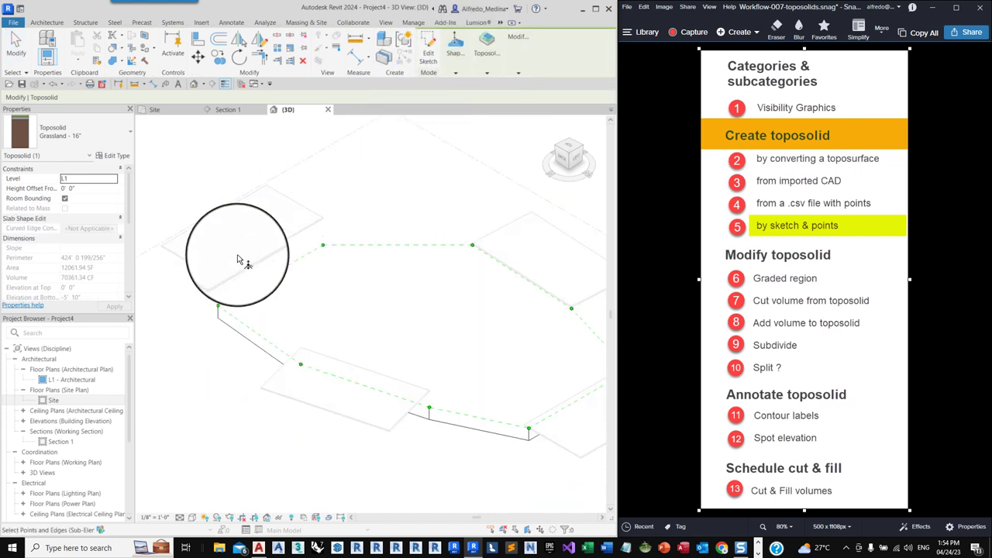
scroll(243, 262, "up", 4)
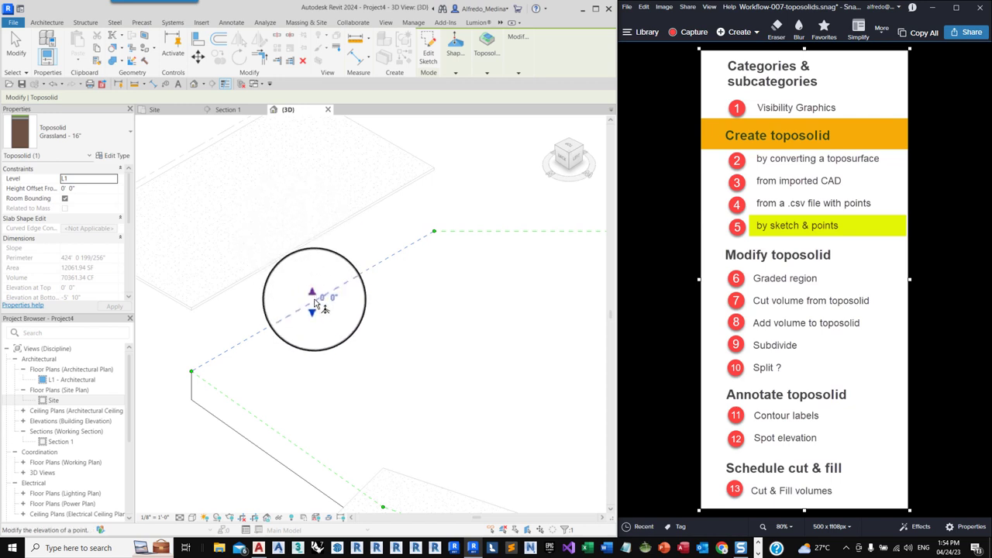
left_click_drag(313, 297, 312, 290)
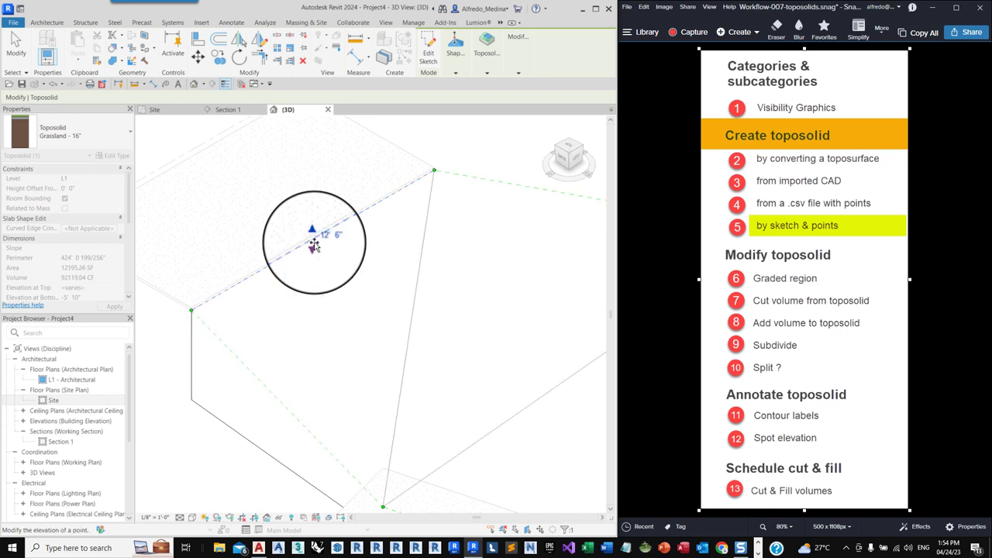
left_click_drag(313, 245, 312, 249)
- Raise the toposolid edge beside the north pad to about 7' 6" to meet the pad
scroll(256, 287, "down", 3)
mouse_move(248, 277)
middle_mouse_down("shift")
mouse_move(356, 237)
mouse_move(372, 350)
middle_mouse_up("shift")
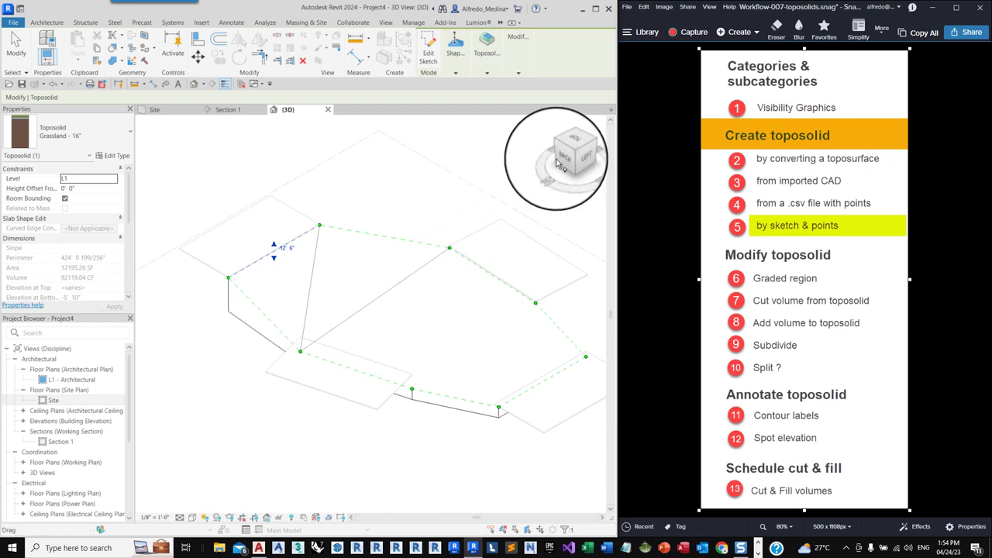
left_click(587, 152)
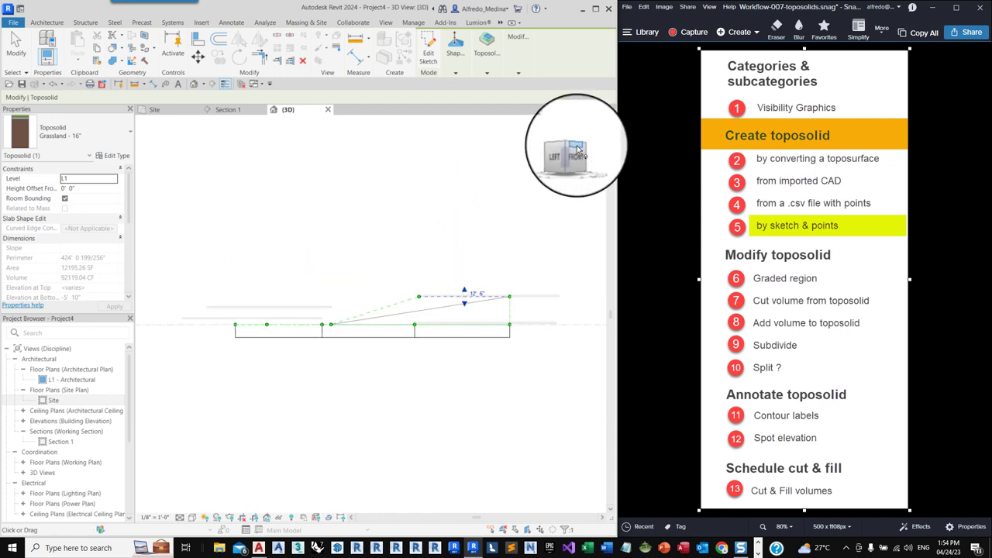
left_click(569, 147)
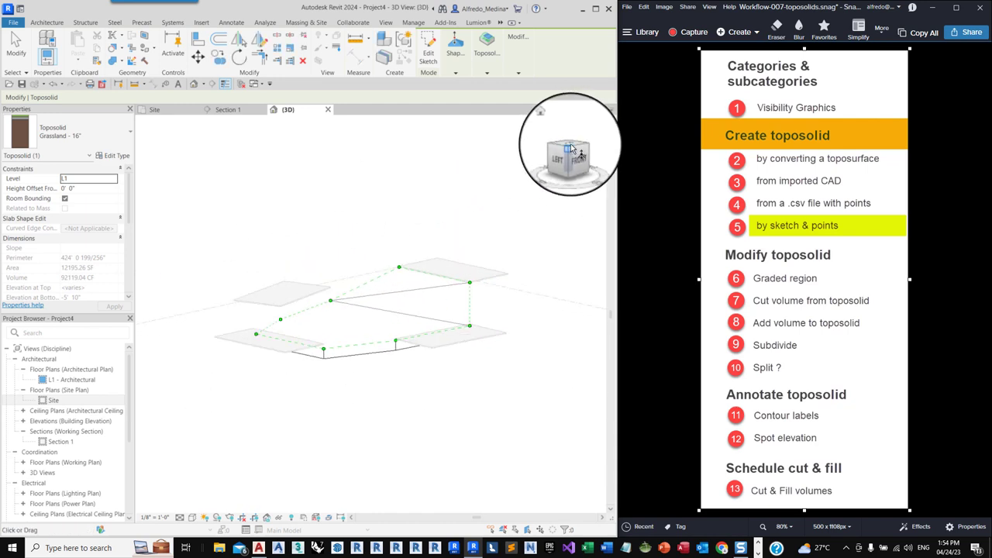
scroll(367, 301, "up", 5)
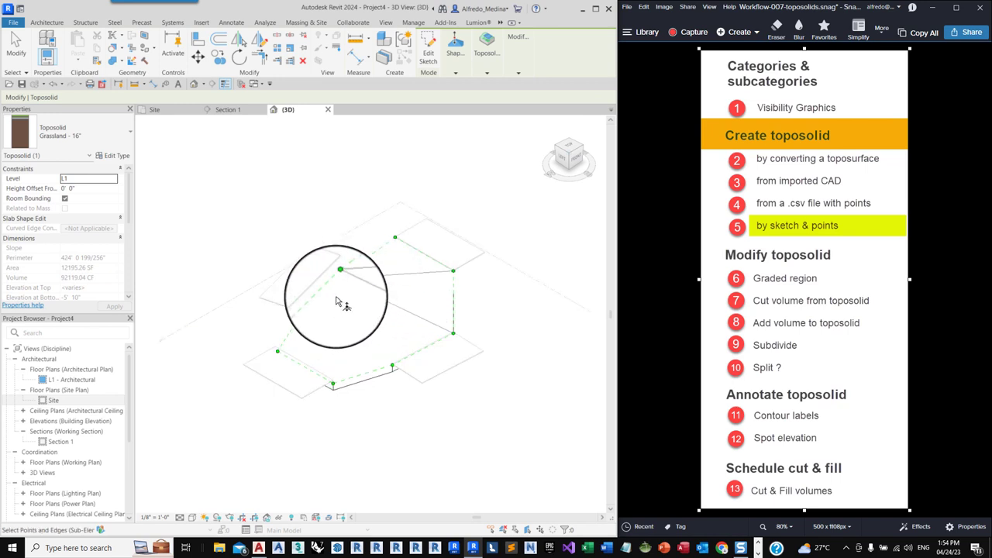
left_click(308, 309)
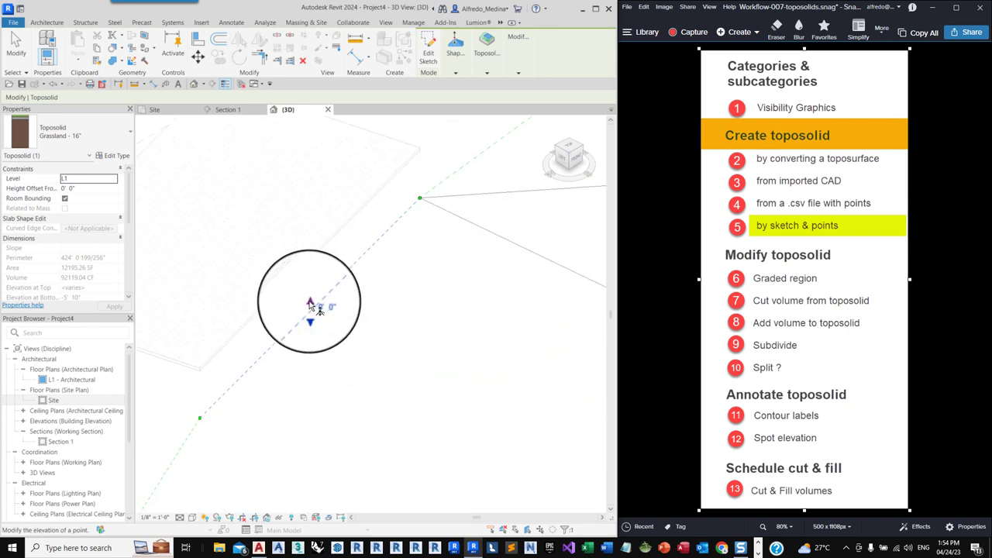
left_click_drag(310, 304, 309, 293)
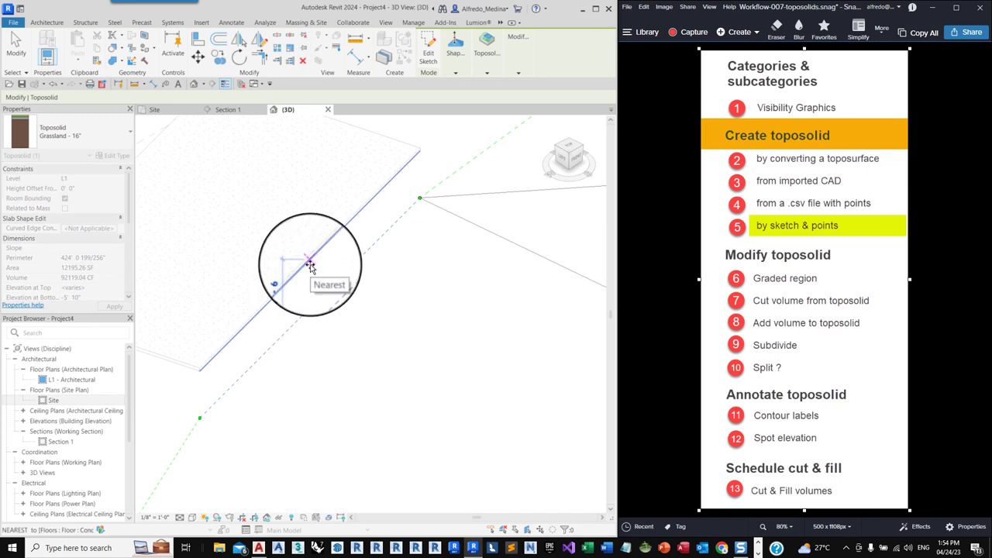
left_click_drag(310, 266, 310, 267)
scroll(310, 268, "down", 5)
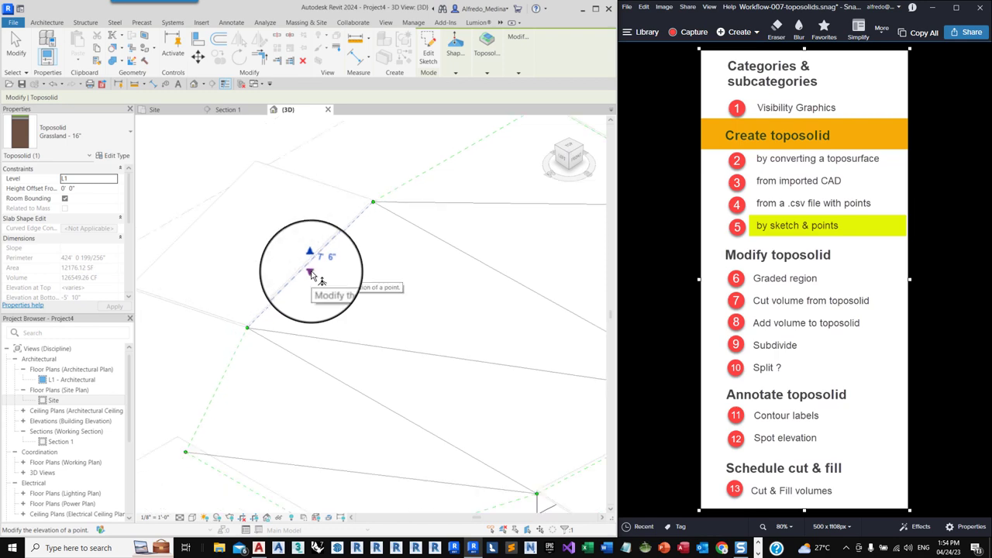
- Raise the toposolid edge beside the west pad to about 2' 6" and view the model from the top
middle_click_drag(293, 282, 538, 186, "shift")
left_click(555, 147)
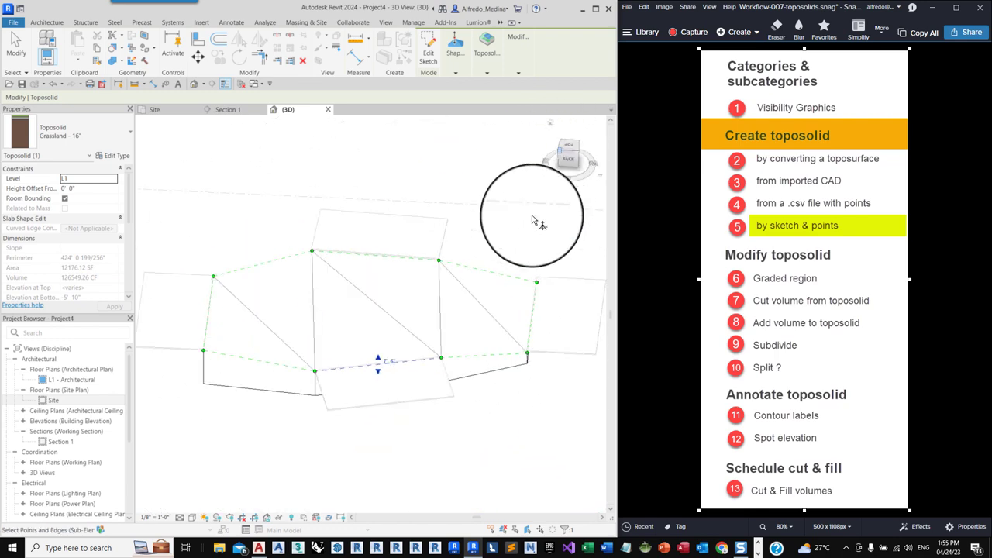
scroll(477, 231, "up", 5)
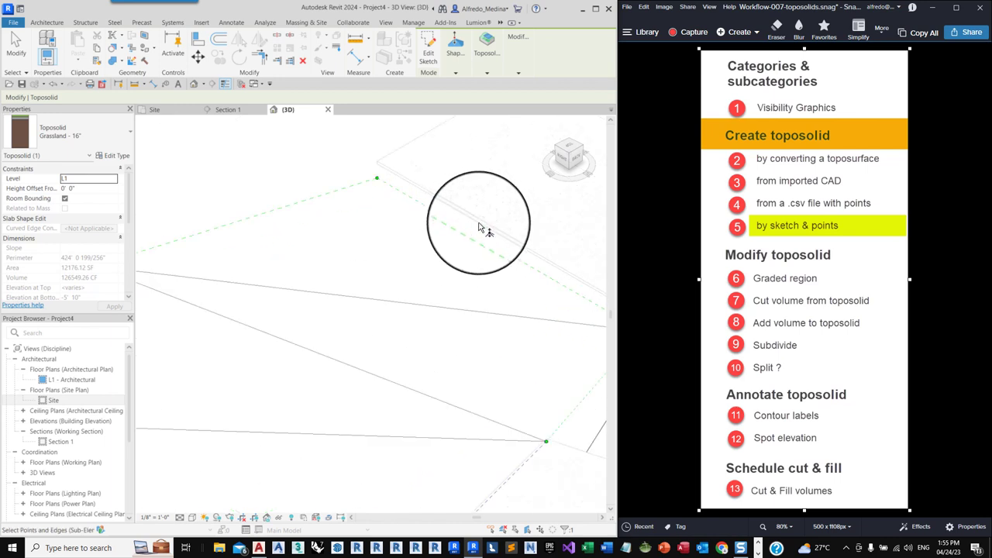
left_click(493, 239)
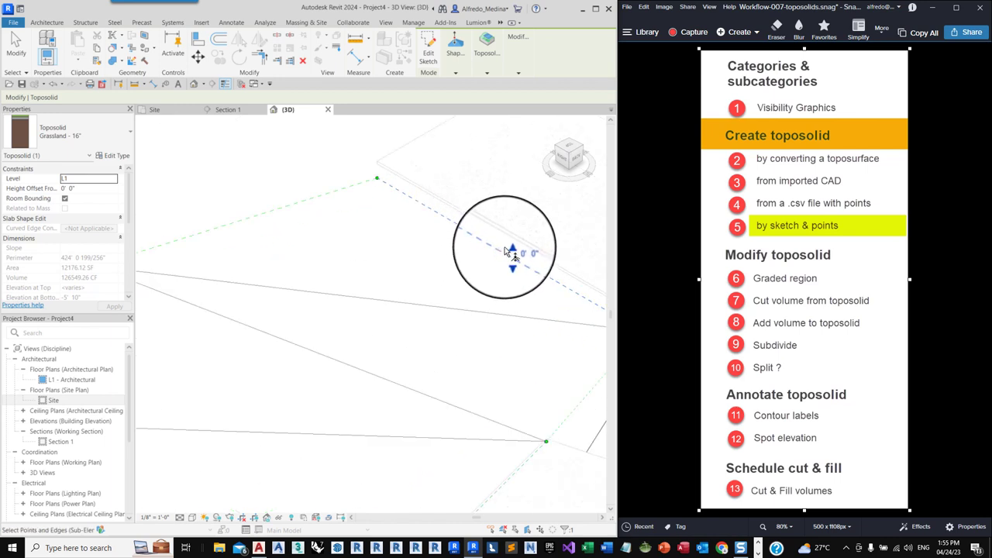
left_click_drag(510, 249, 505, 244)
scroll(488, 251, "down", 2)
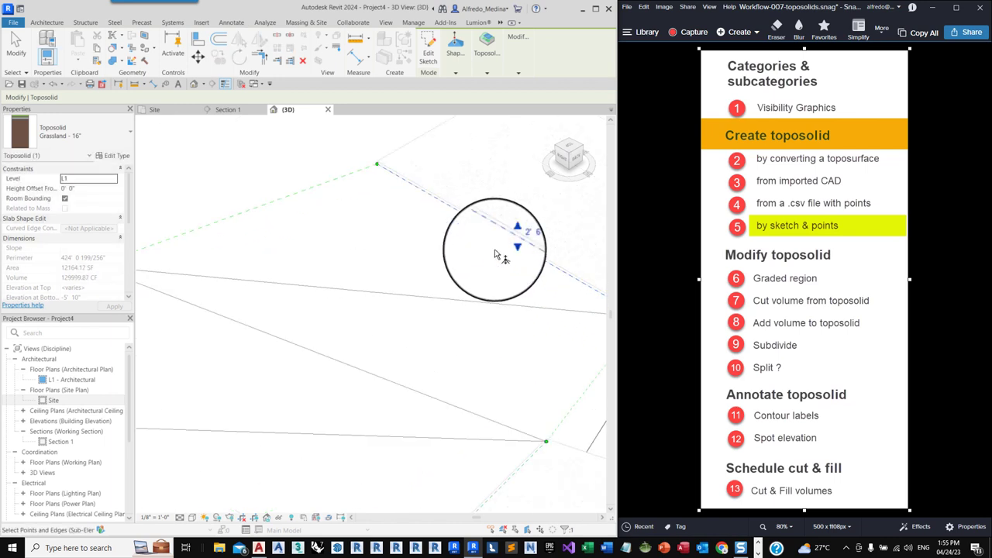
scroll(469, 249, "down", 2)
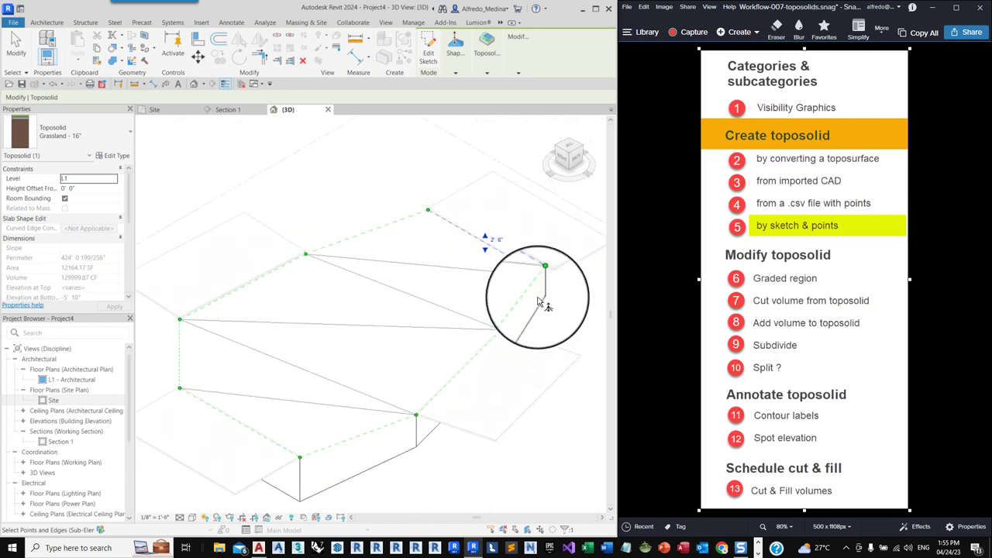
left_click(571, 155)
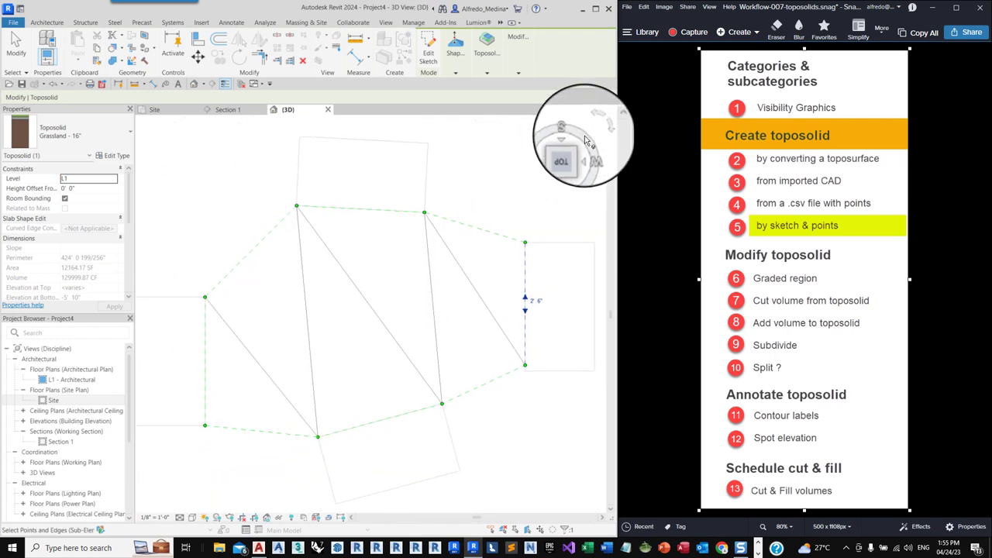
- Turn the top view 180 degrees so north faces up, leave sub-element editing and finish the toposolid's boundary edit
left_click(594, 126)
left_click(594, 126)
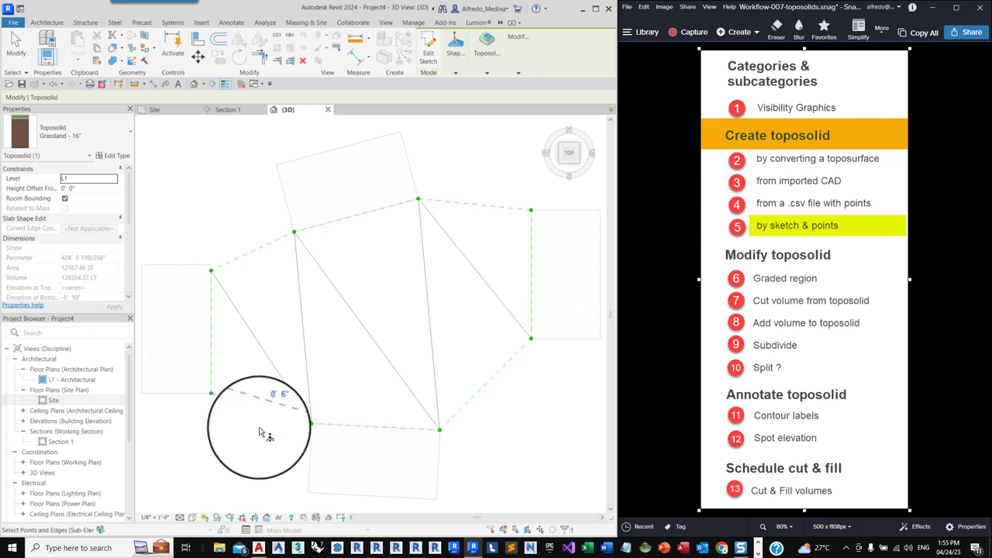
scroll(261, 432, "down", 1)
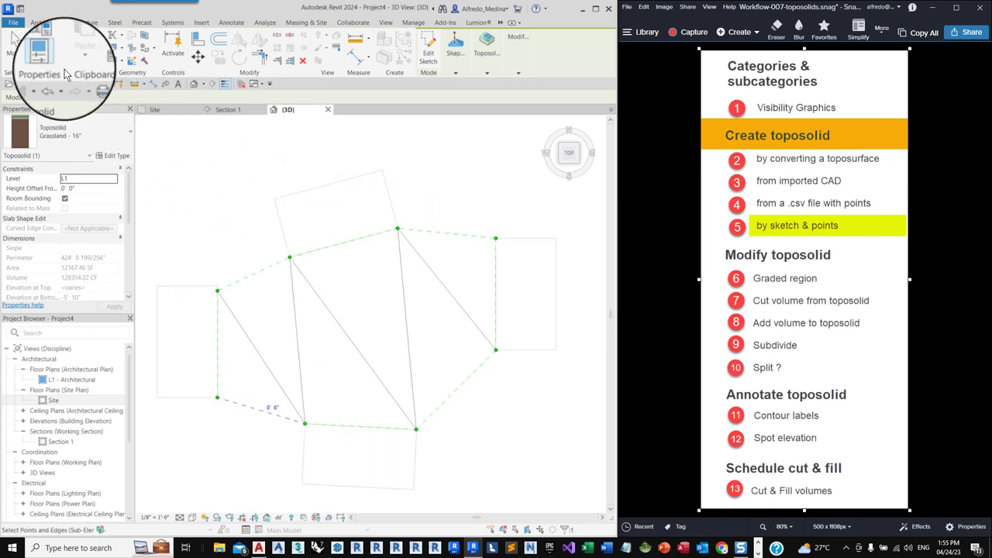
left_click(17, 56)
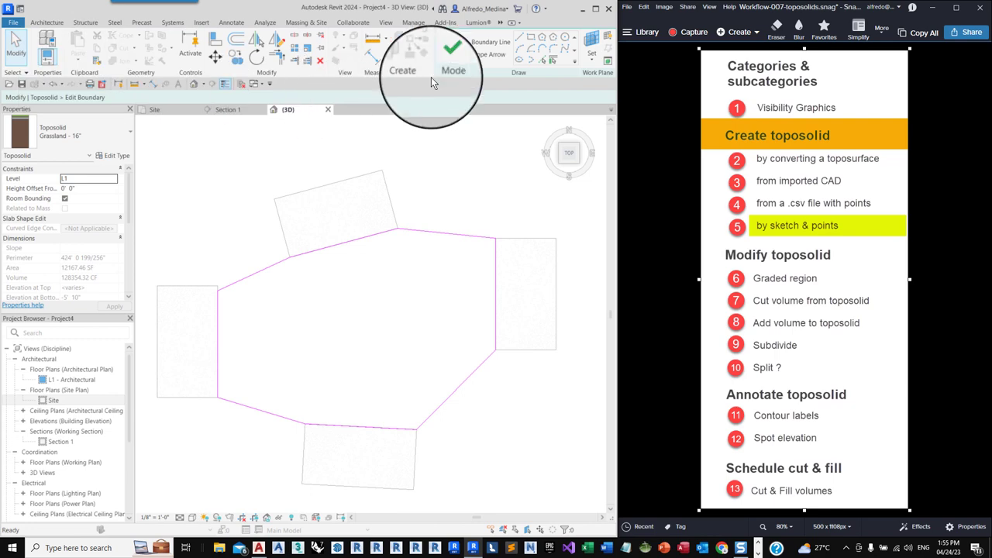
left_click(444, 56)
left_click(519, 217)
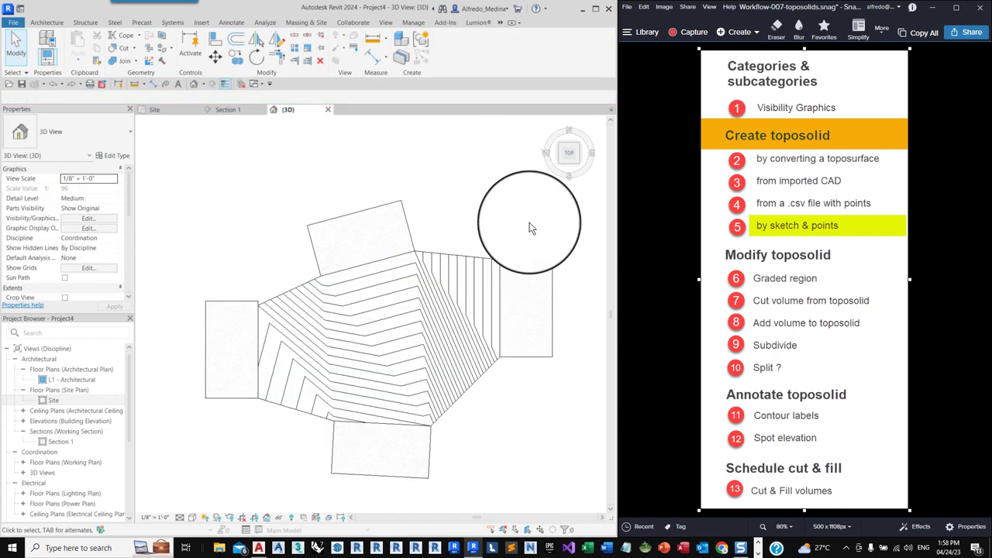
- Orbit to a 3D view of the toposolid and review the contour display settings in its type properties
left_click_drag(542, 116, 543, 189)
left_click_drag(543, 188, 541, 197)
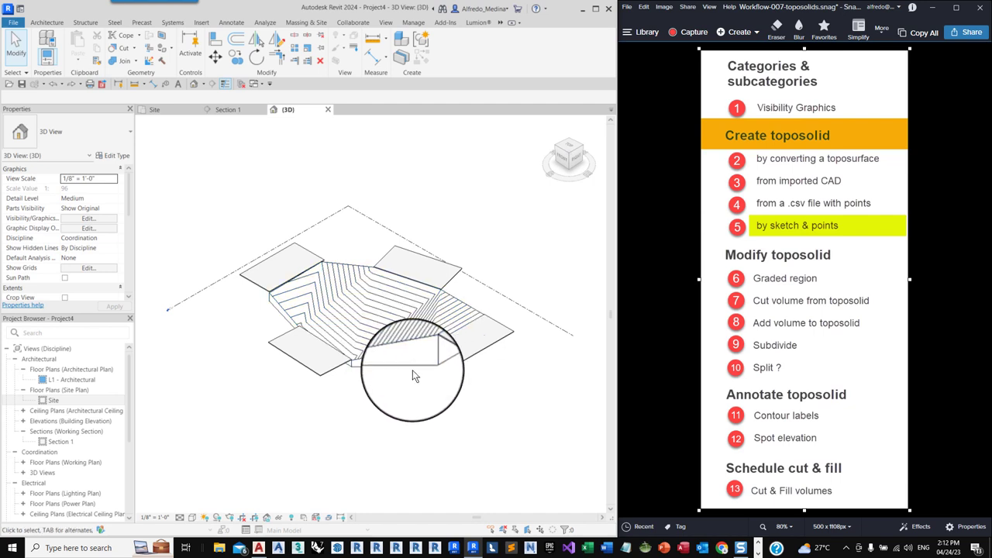
scroll(403, 375, "up", 2)
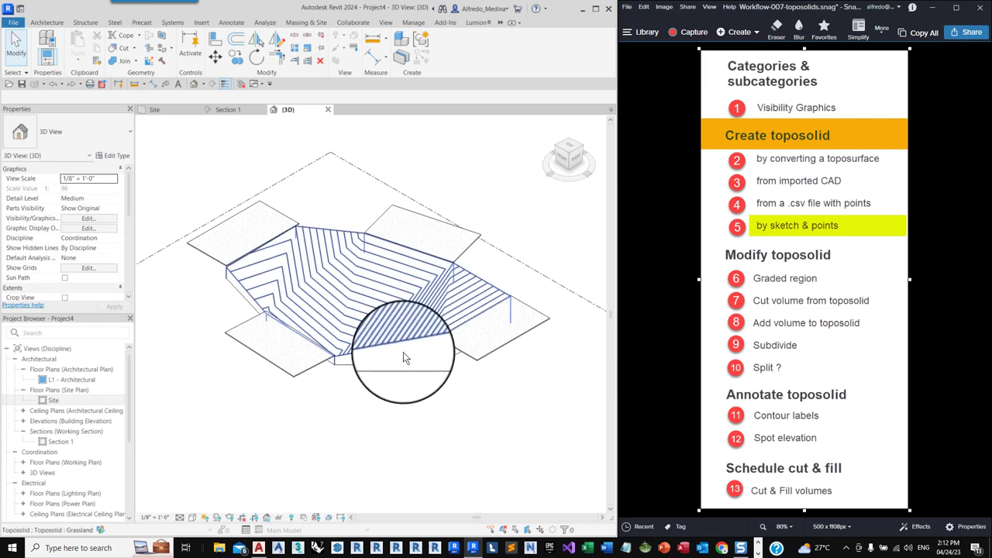
left_click(403, 354)
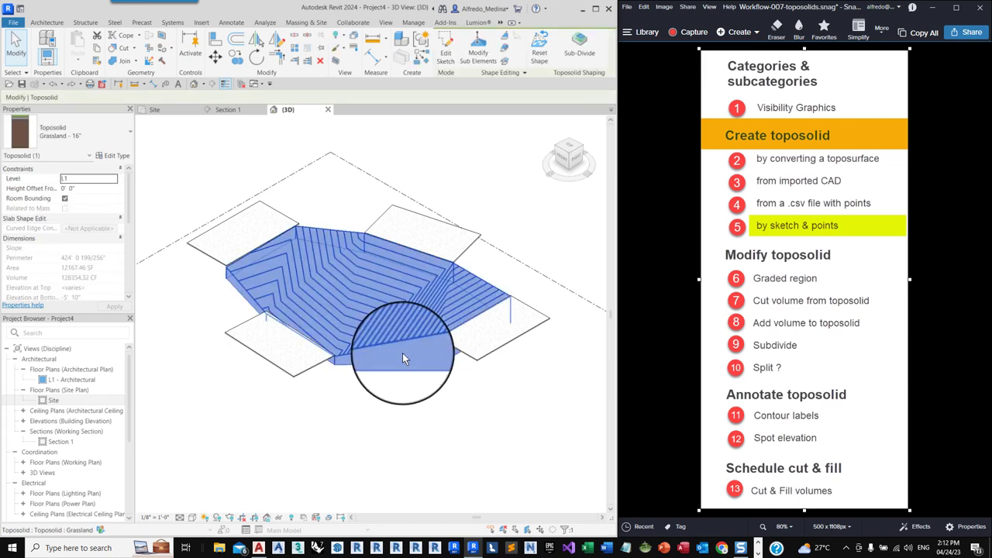
left_click(116, 156)
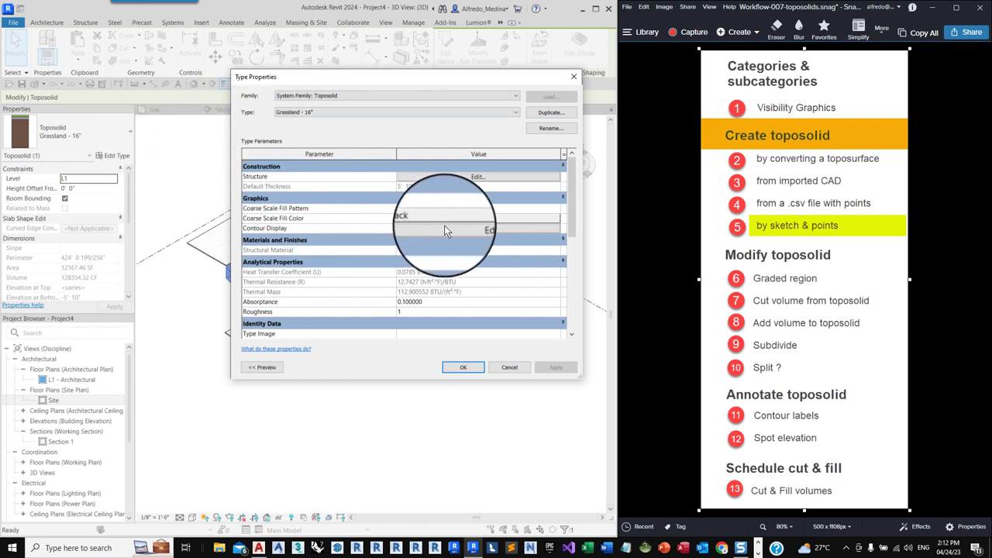
left_click(469, 228)
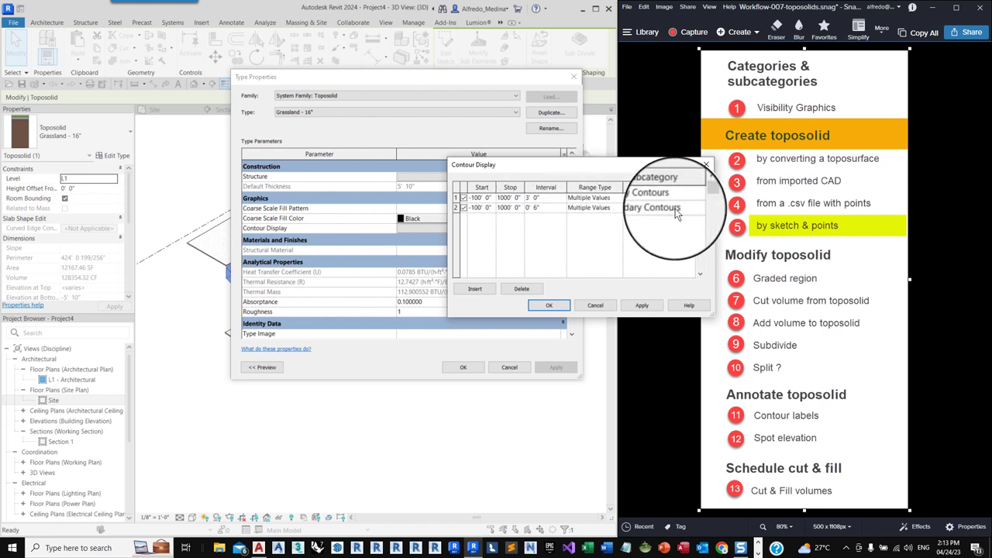
left_click(549, 304)
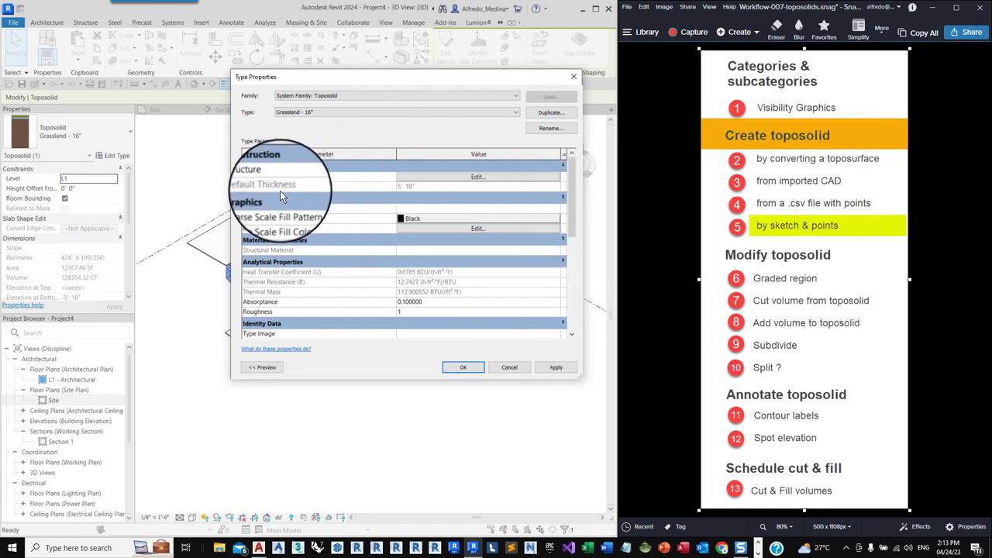
- Review the layer structure of the Grassland - 16" toposolid type, including the variable Earth layer, and close the type properties
left_click(434, 177)
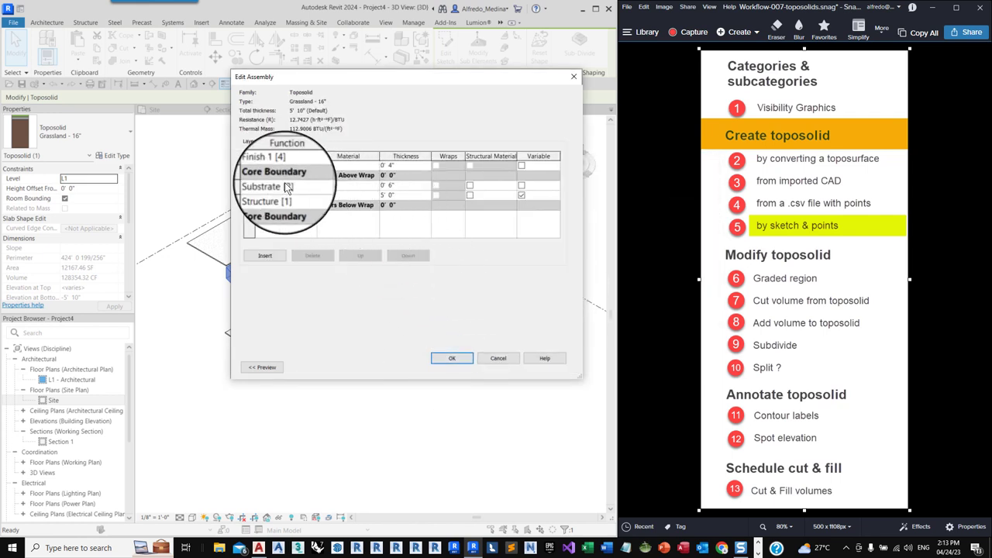
left_click(330, 198)
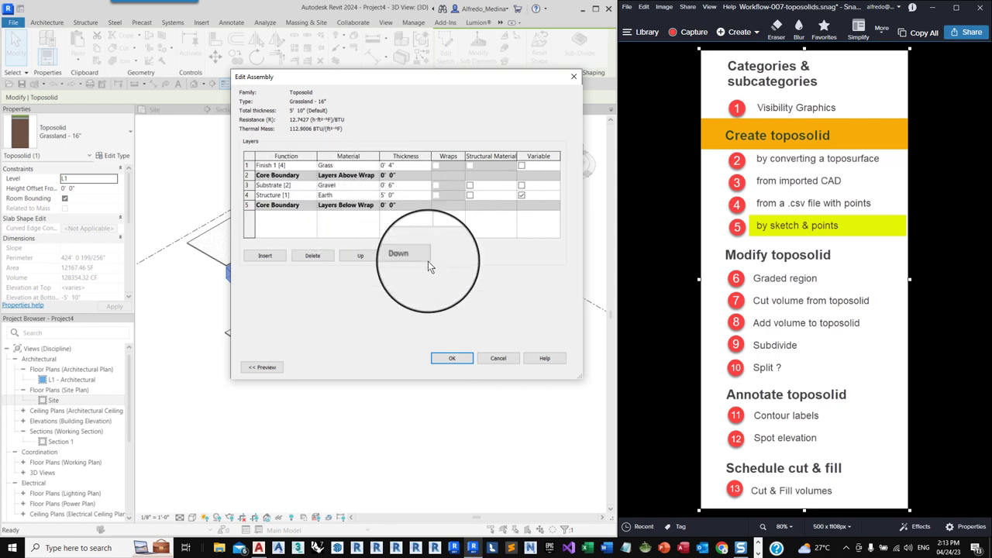
left_click(452, 358)
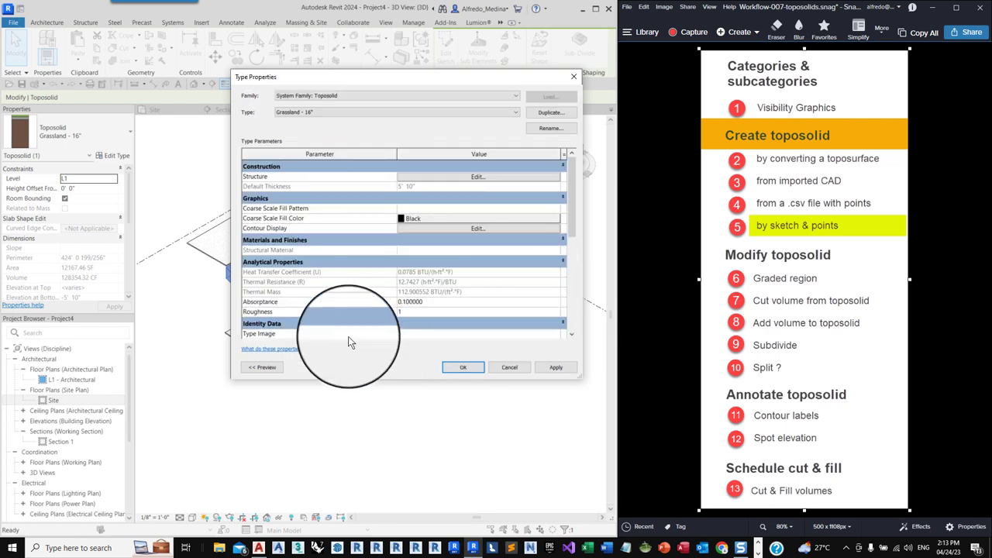
left_click(463, 368)
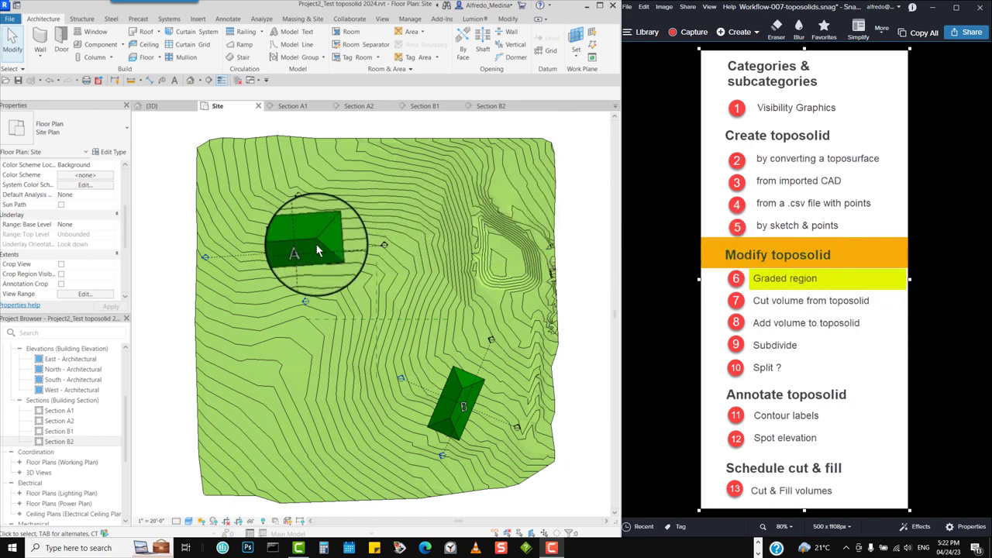
- Open the 3D view of the test toposolid project and examine how buildings A and B sit on the terrain
left_click(191, 82)
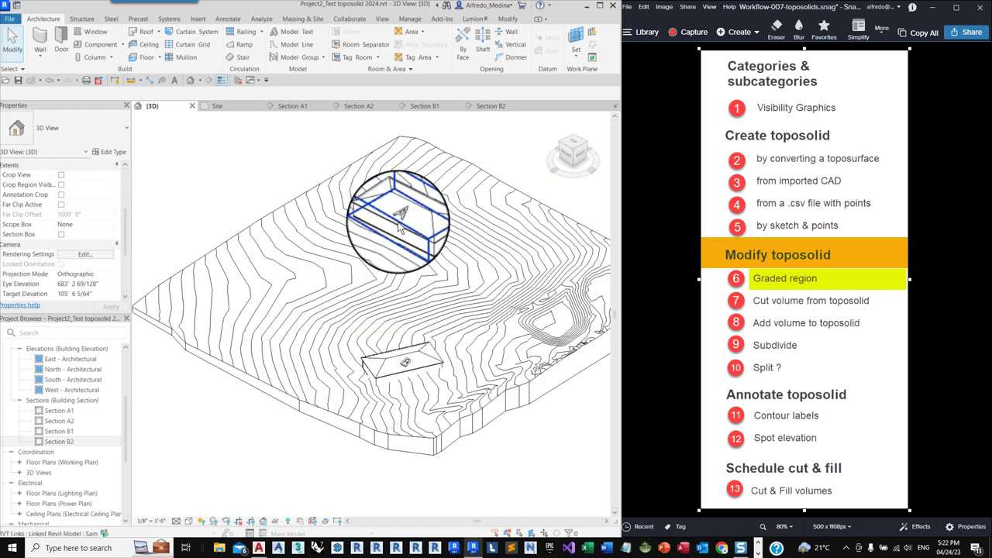
scroll(400, 225, "up", 4)
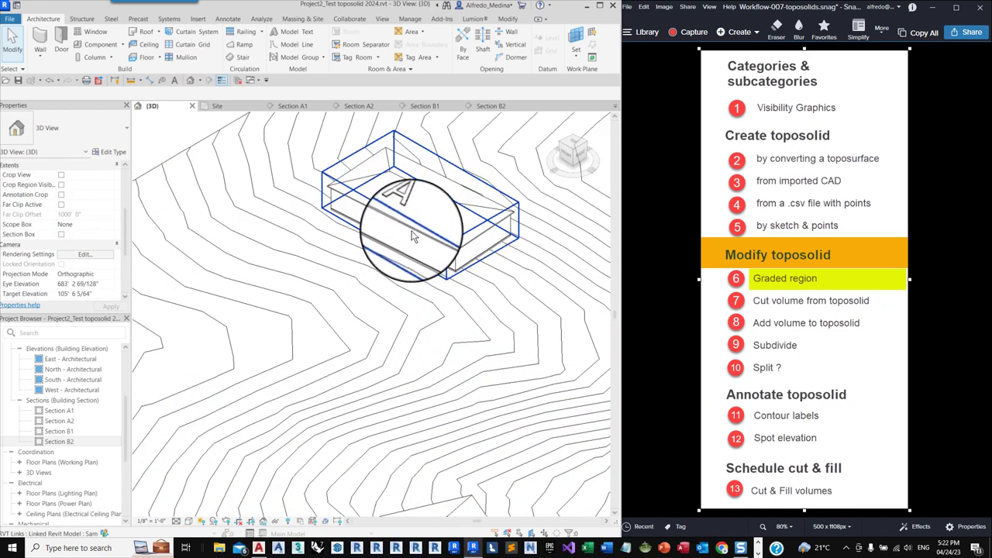
scroll(411, 237, "down", 5)
scroll(398, 355, "down", 1)
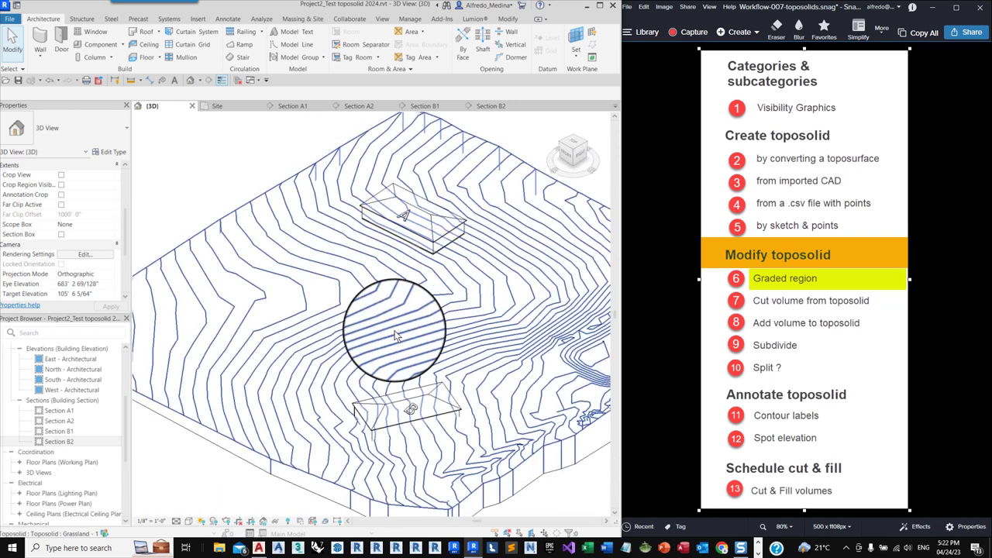
scroll(394, 402, "up", 3)
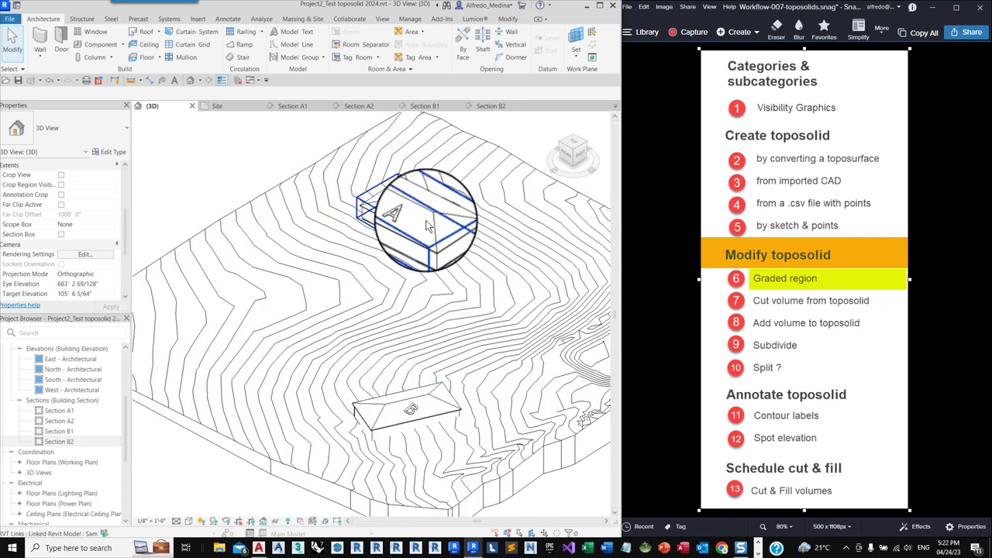
scroll(442, 233, "up", 3)
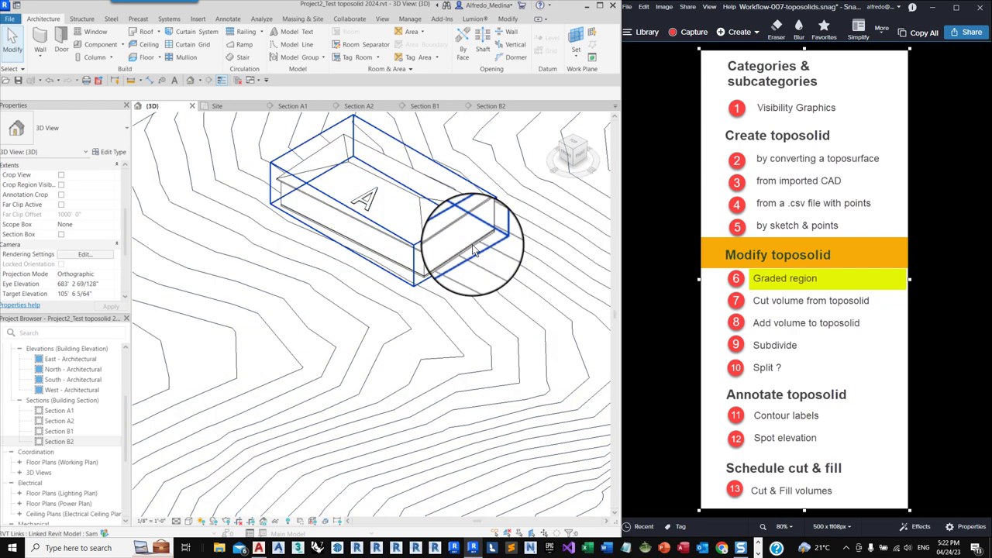
scroll(432, 281, "down", 3)
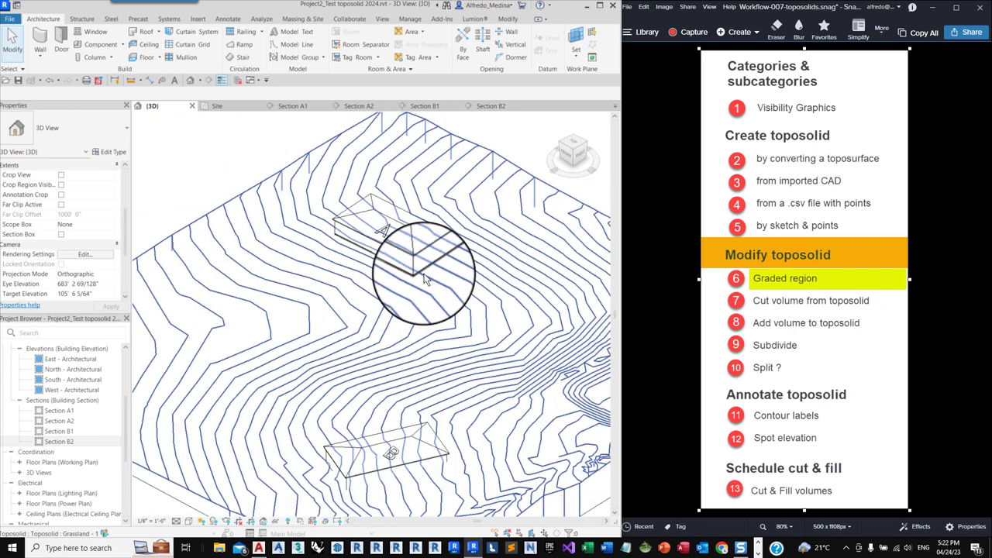
scroll(398, 419, "down", 2)
scroll(382, 453, "up", 3)
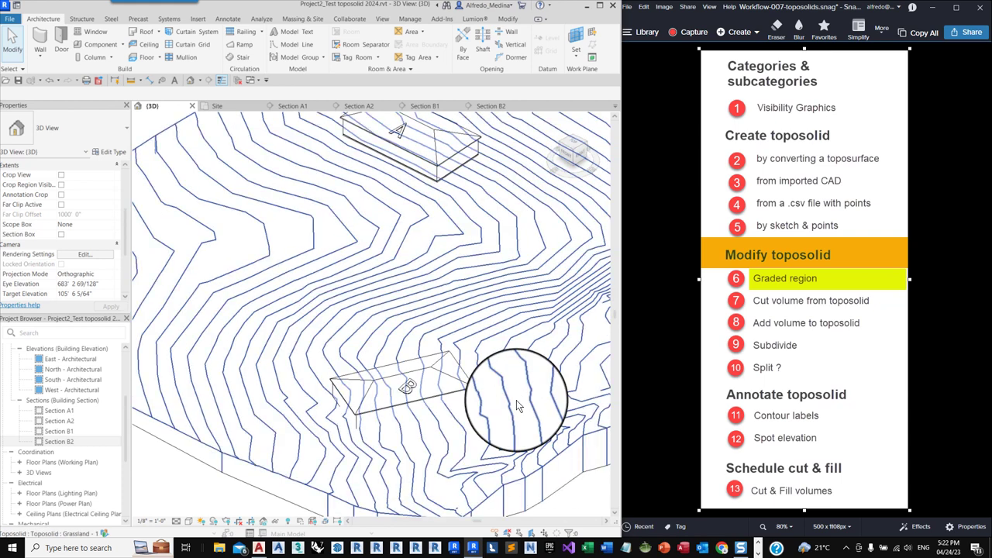
- From the Site plan, go to Section A1 and examine building A's floor and level A against the terrain
left_click(220, 107)
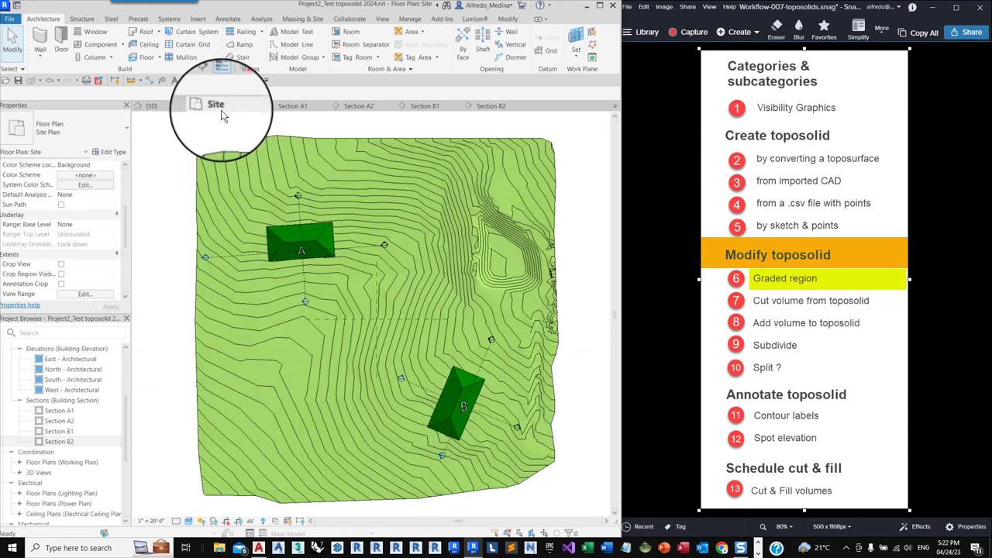
scroll(199, 209, "up", 3)
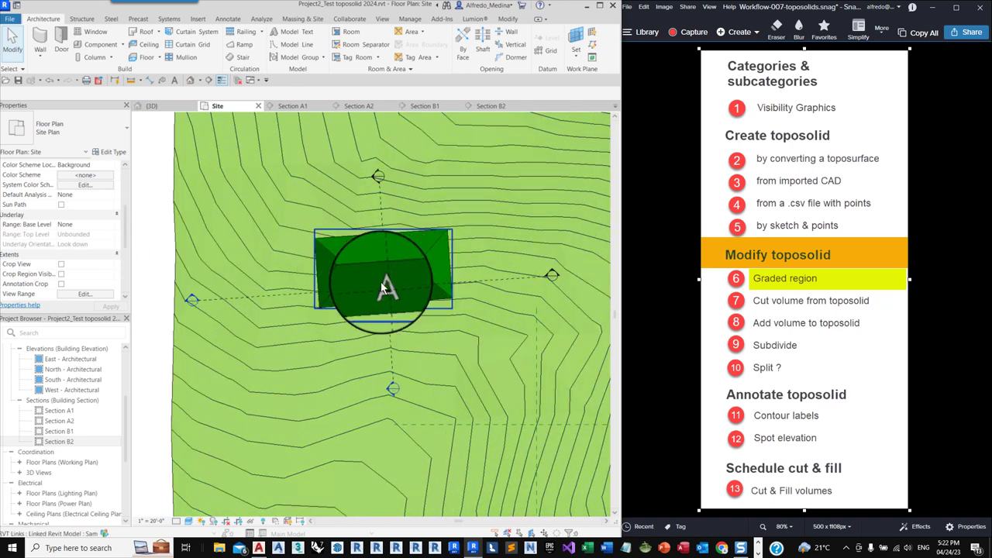
left_click(235, 298)
right_click(235, 299)
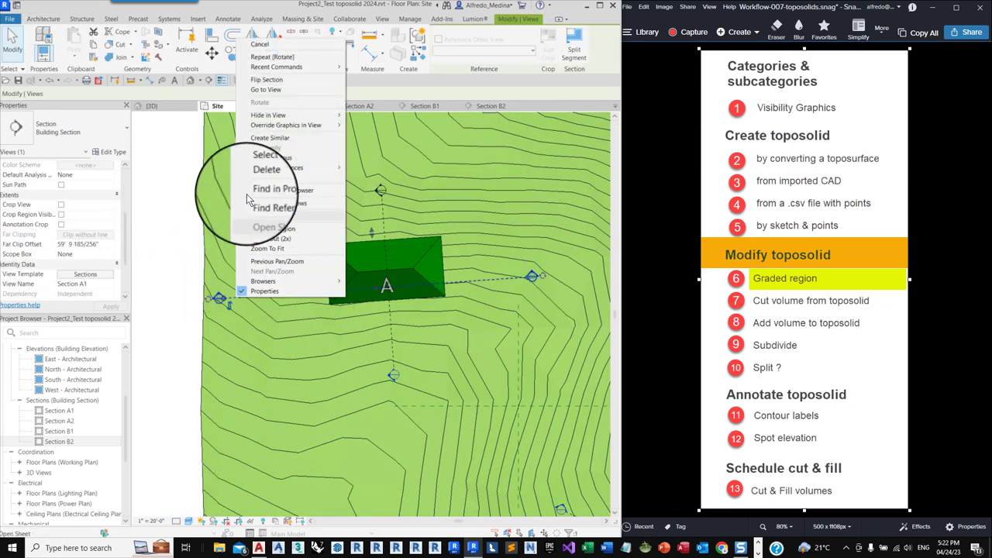
left_click(255, 90)
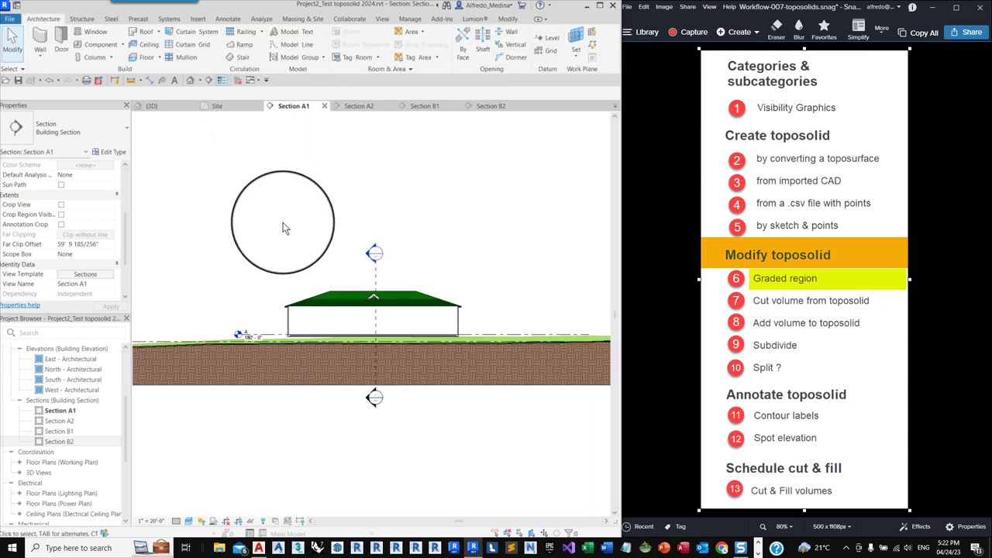
scroll(289, 324, "up", 3)
scroll(215, 383, "up", 4)
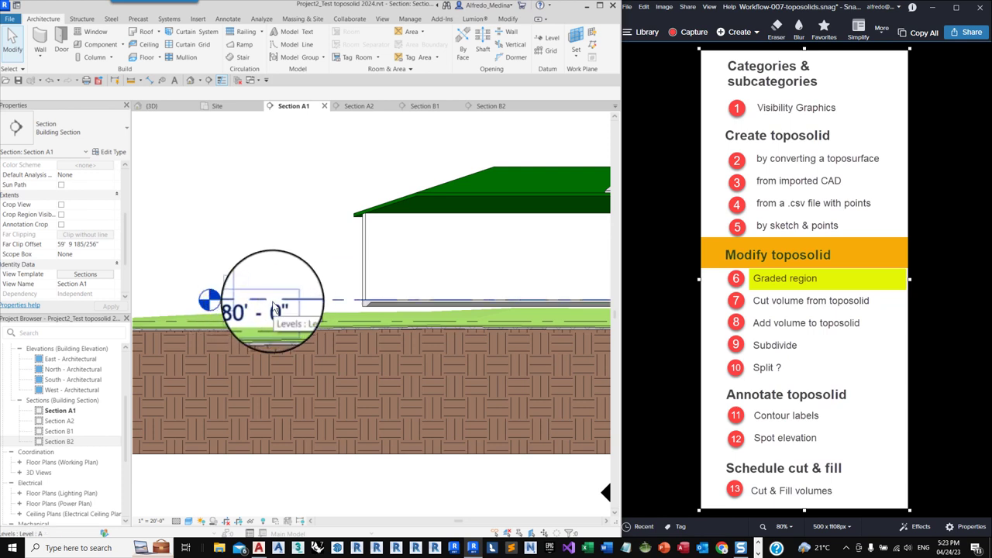
scroll(273, 310, "down", 4)
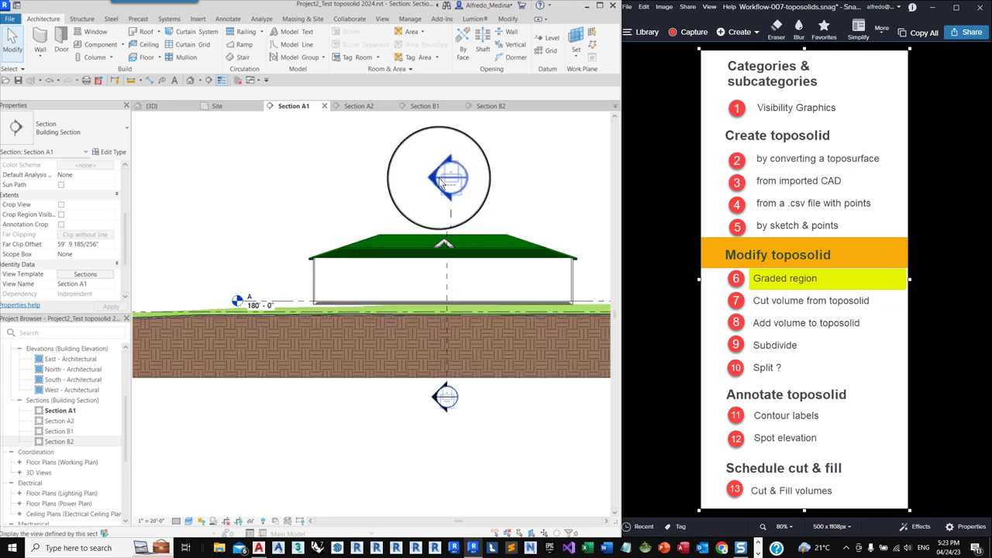
- Open Section A2 from its section mark and examine the slope beneath building A
double_click(444, 180)
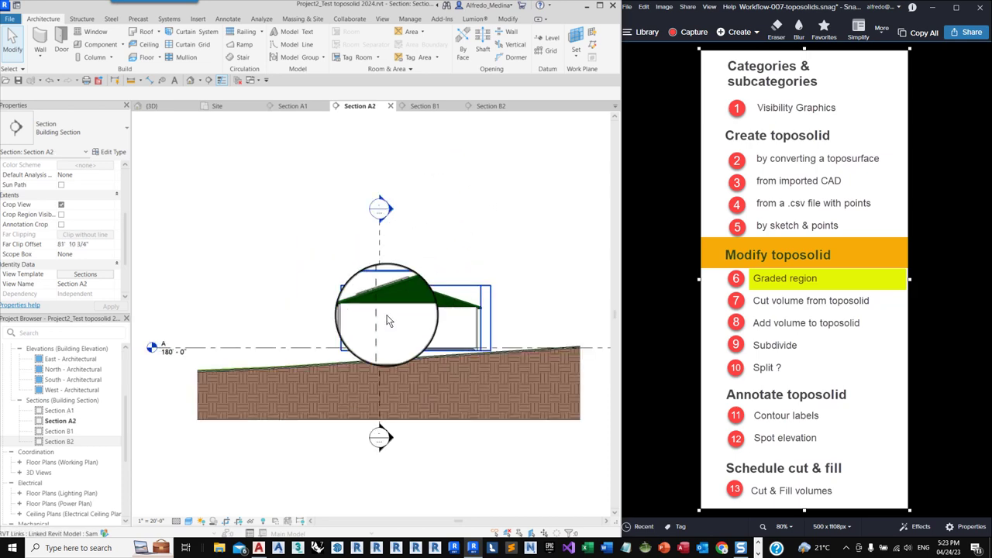
scroll(364, 368, "up", 2)
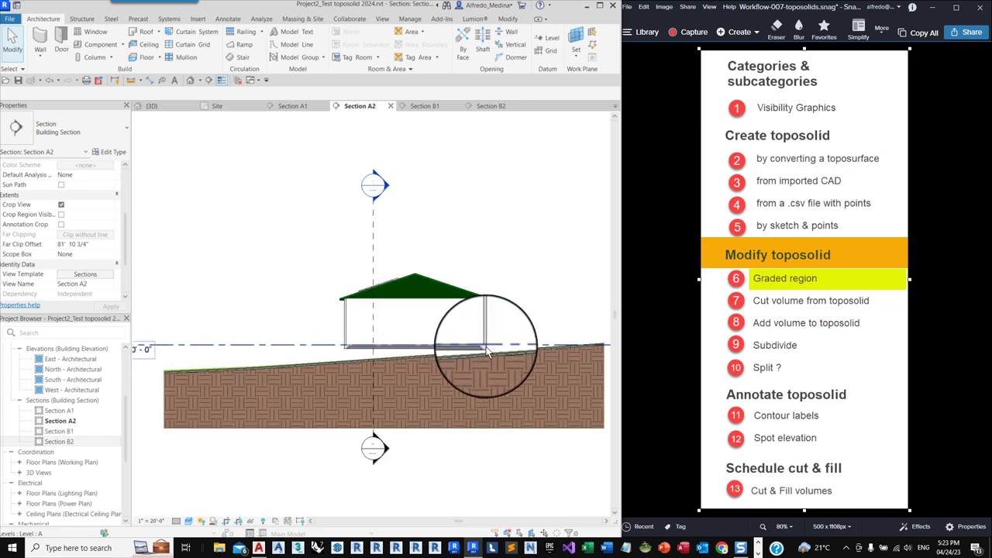
scroll(496, 348, "up", 2)
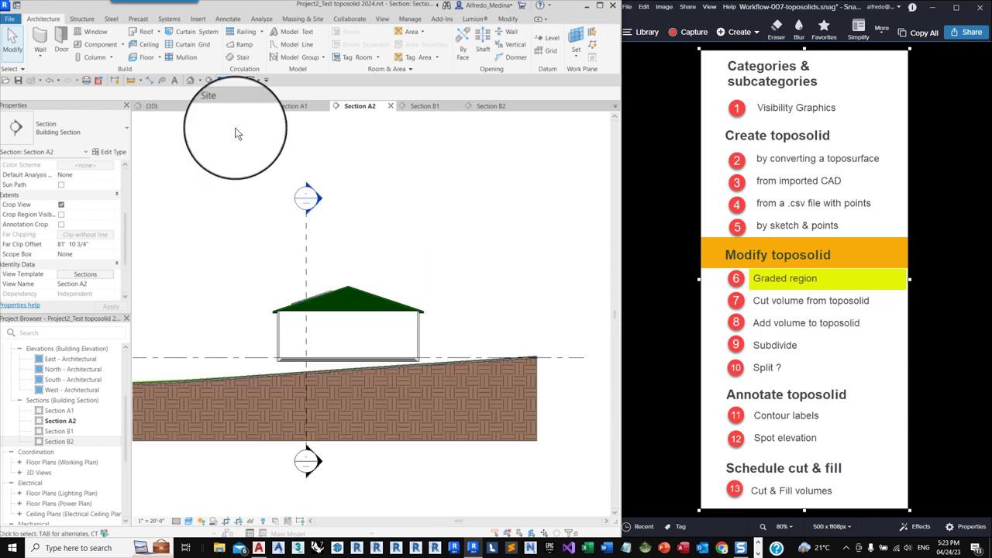
- Return to the Site plan, go to Section B1 through building B and examine the building's position in the terrain
left_click(217, 106)
scroll(224, 252, "down", 4)
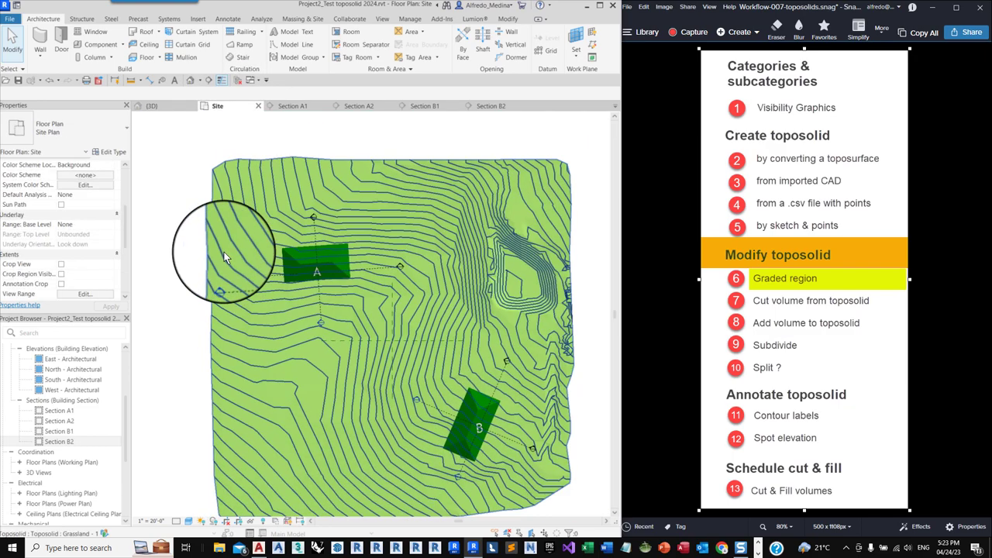
scroll(438, 420, "up", 4)
scroll(466, 424, "up", 2)
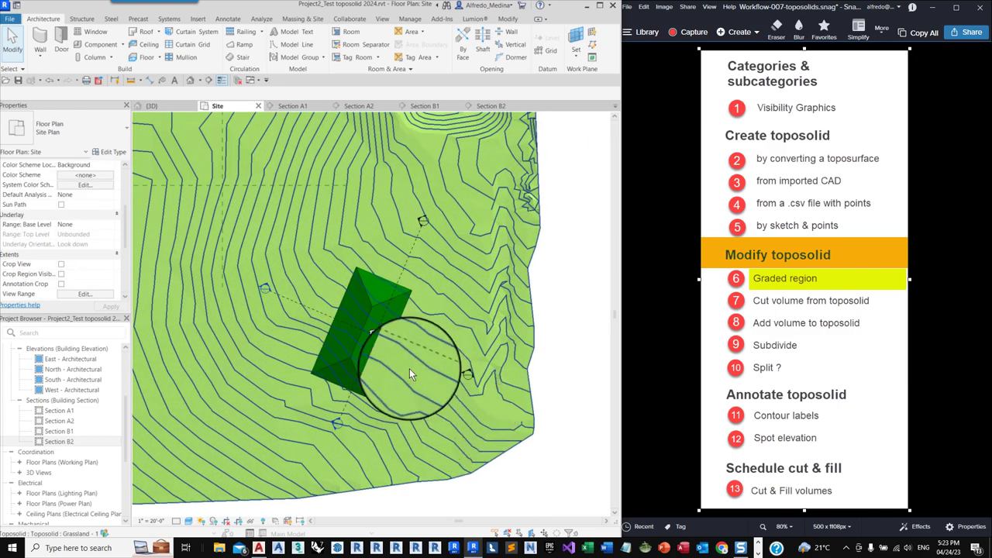
left_click(443, 365)
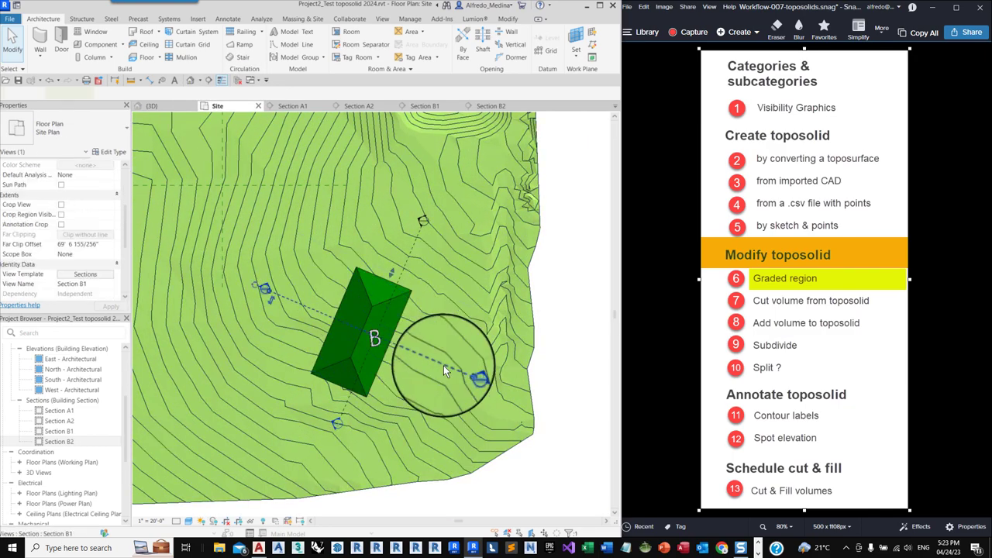
right_click(444, 362)
left_click(473, 157)
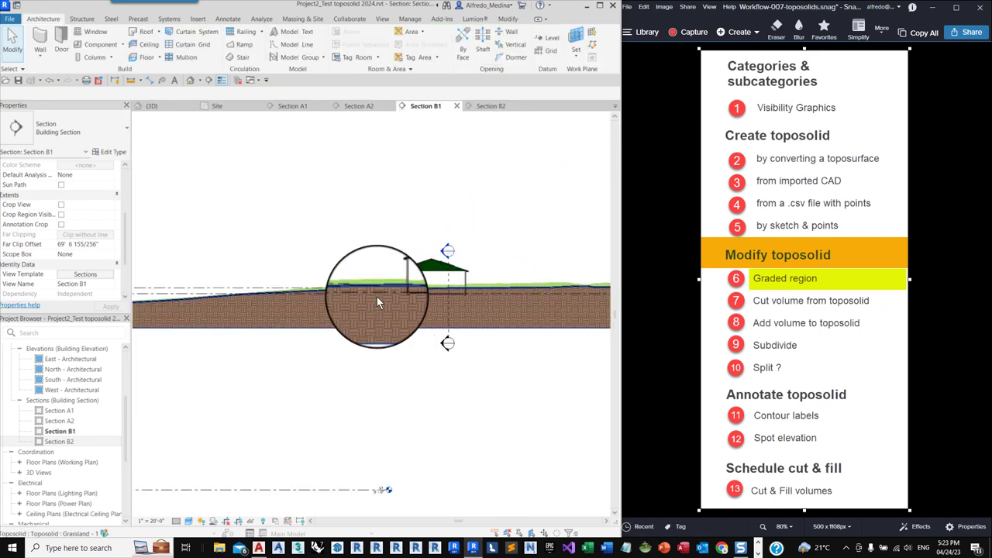
scroll(268, 291, "down", 2)
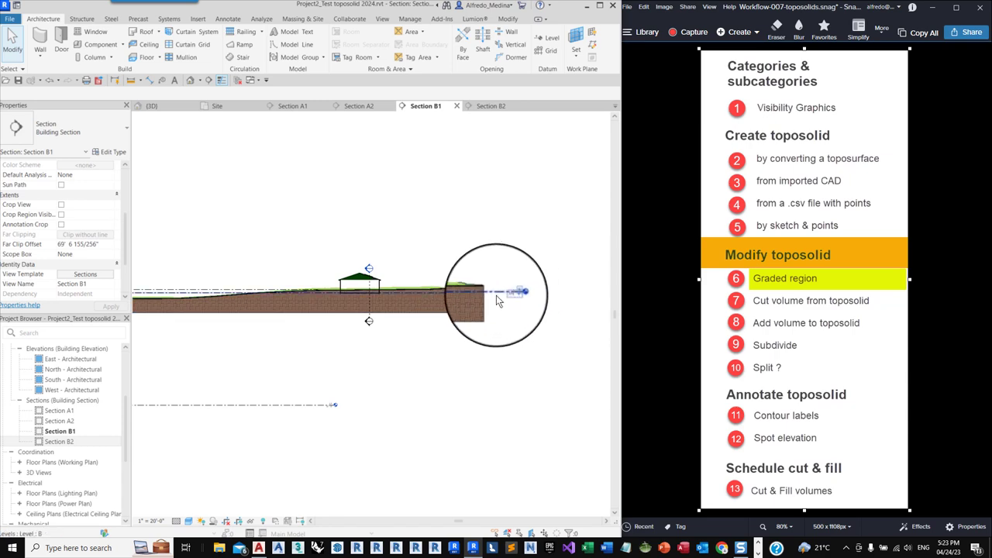
- Examine the level B mark and building B's floor against the terrain surface in Section B1
scroll(511, 292, "up", 5)
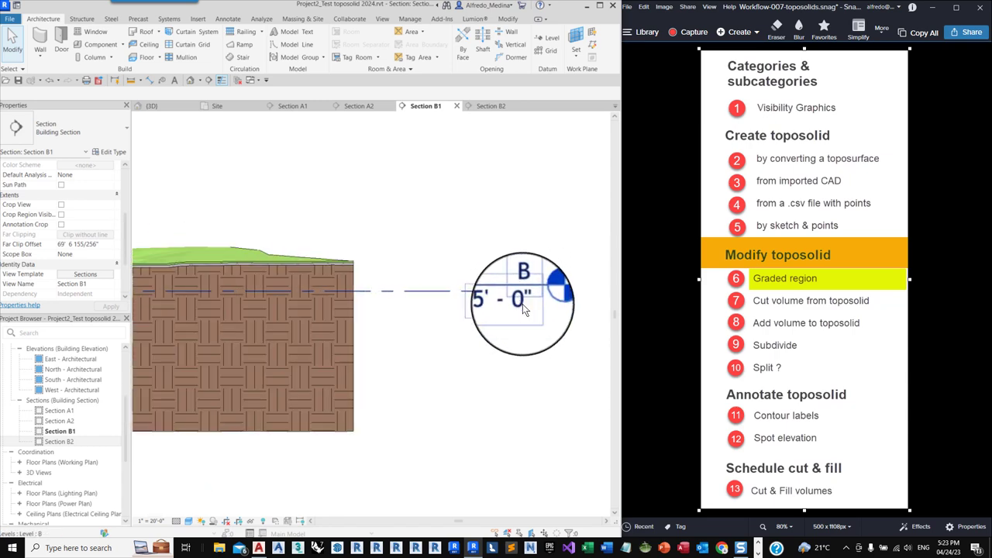
scroll(523, 304, "down", 5)
scroll(256, 296, "up", 2)
scroll(216, 326, "up", 4)
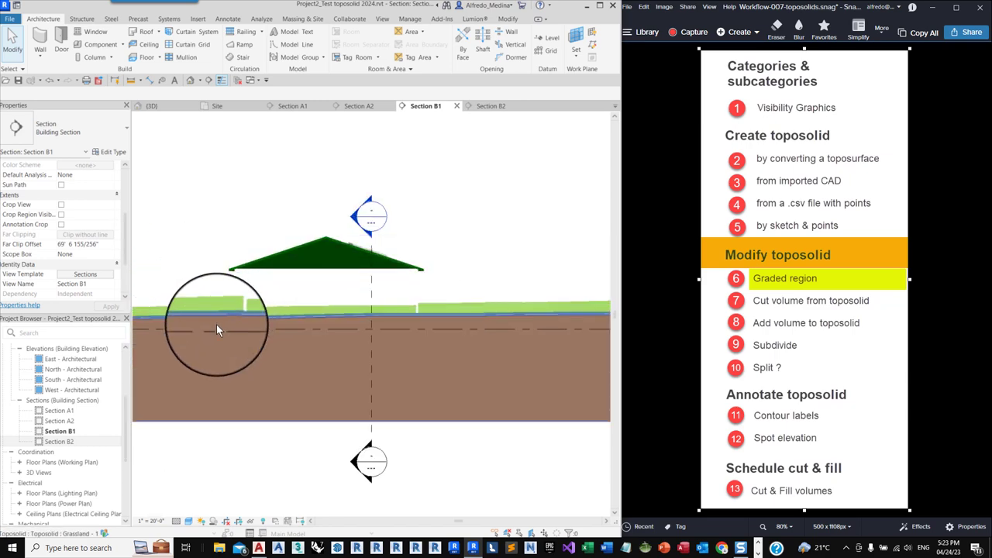
scroll(251, 339, "down", 1)
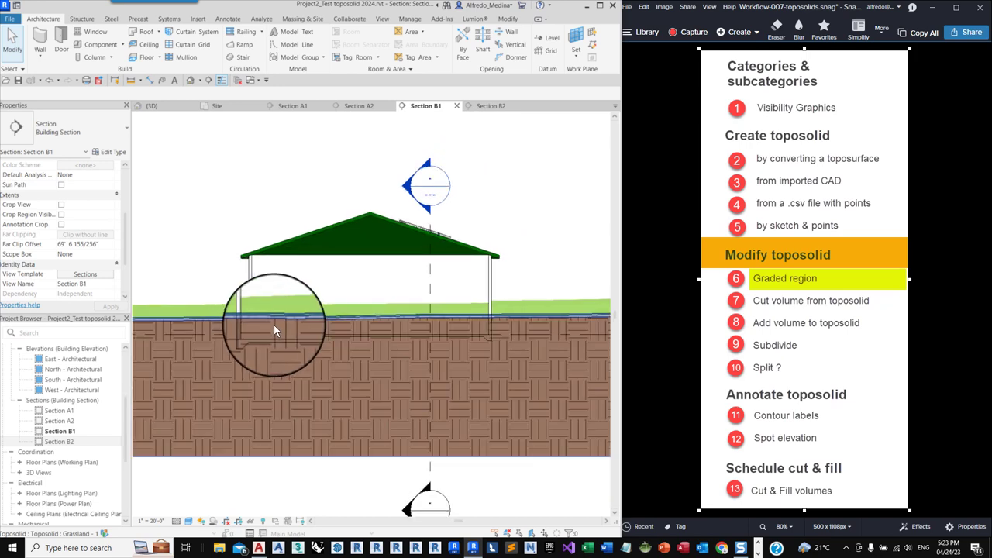
scroll(258, 338, "up", 2)
scroll(242, 338, "down", 3)
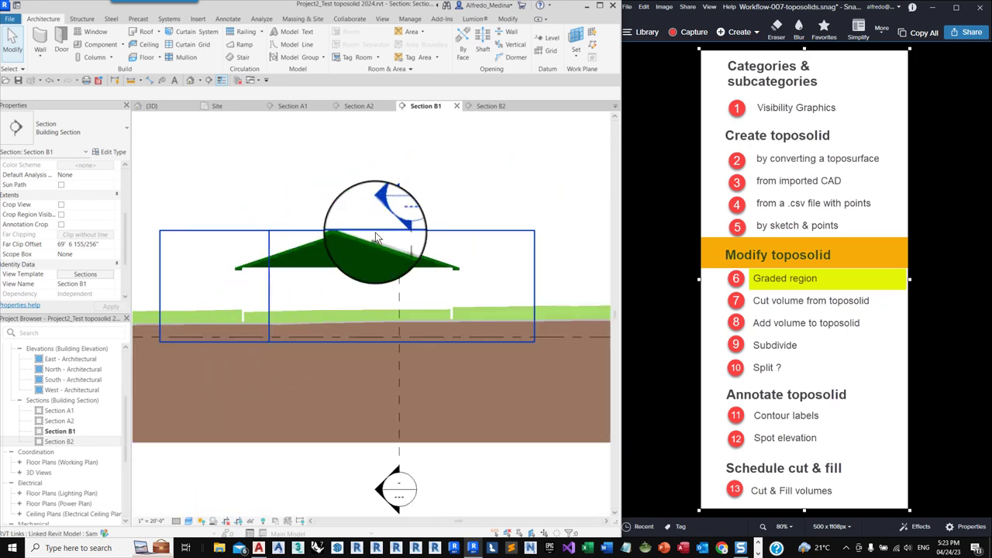
- Switch to Section B2 and examine building B's floor against the sloping terrain
key("ctrl+Tab")
scroll(324, 291, "up", 6)
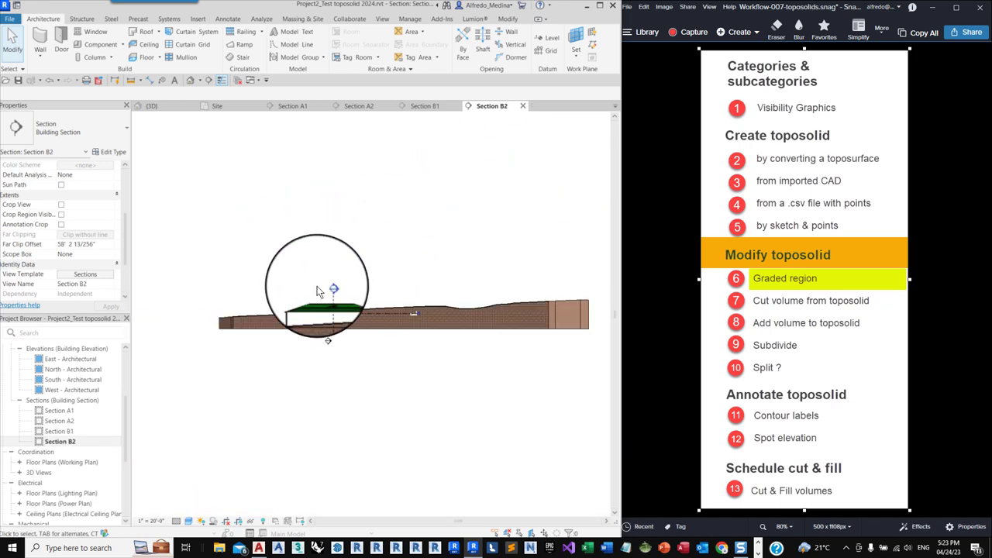
scroll(392, 345, "down", 3)
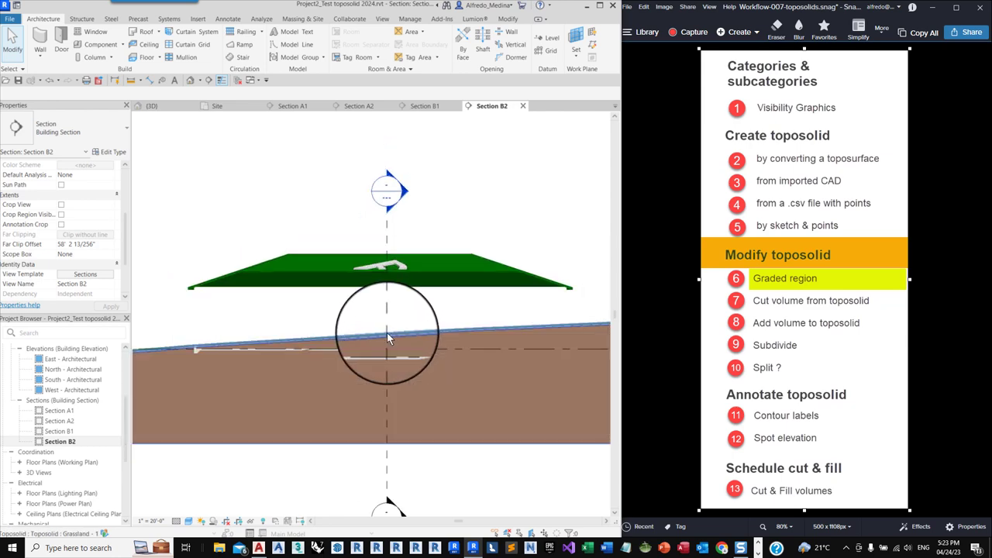
scroll(527, 326, "up", 2)
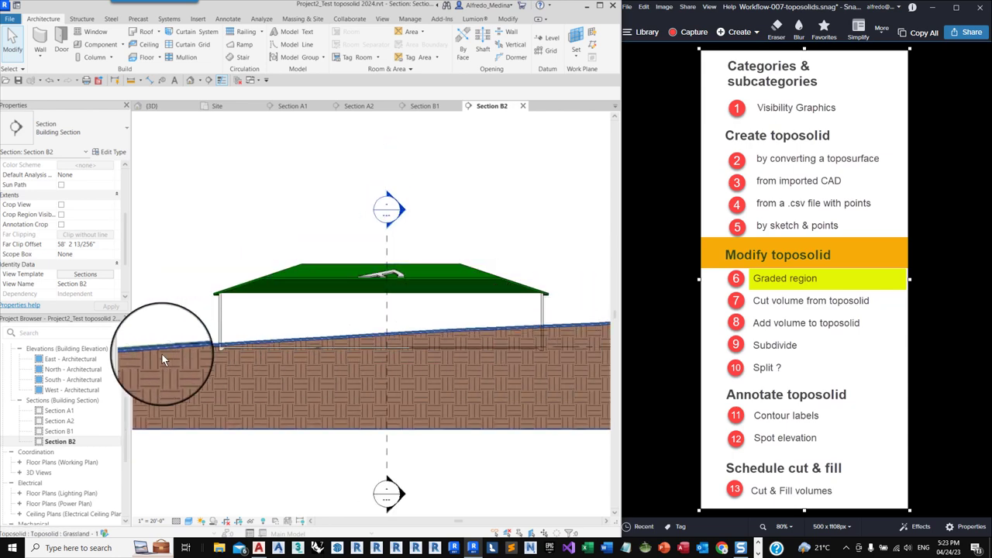
scroll(162, 354, "down", 1)
- Return to the Site plan and set the Grassland - 16" toposolid's Phase Created to Existing
left_click(221, 107)
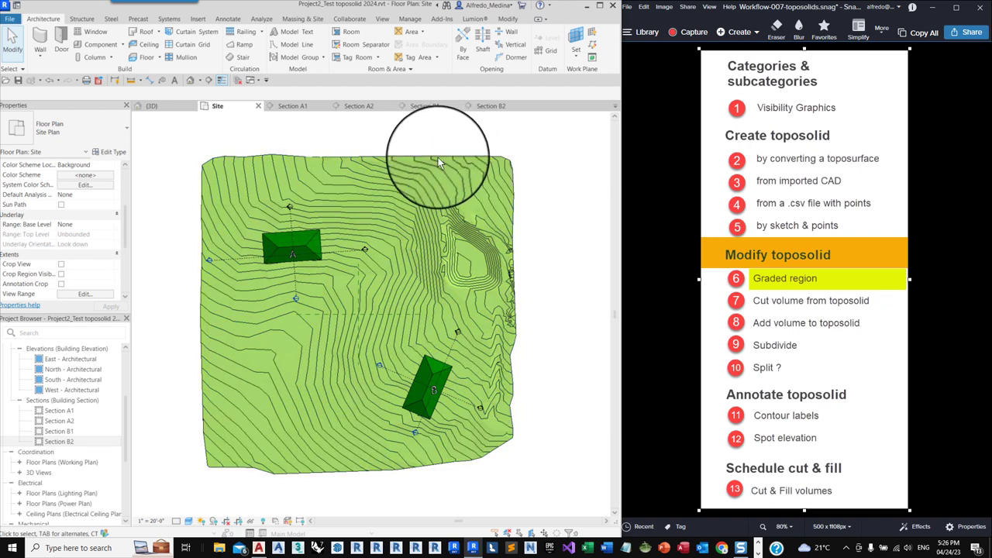
left_click(437, 160)
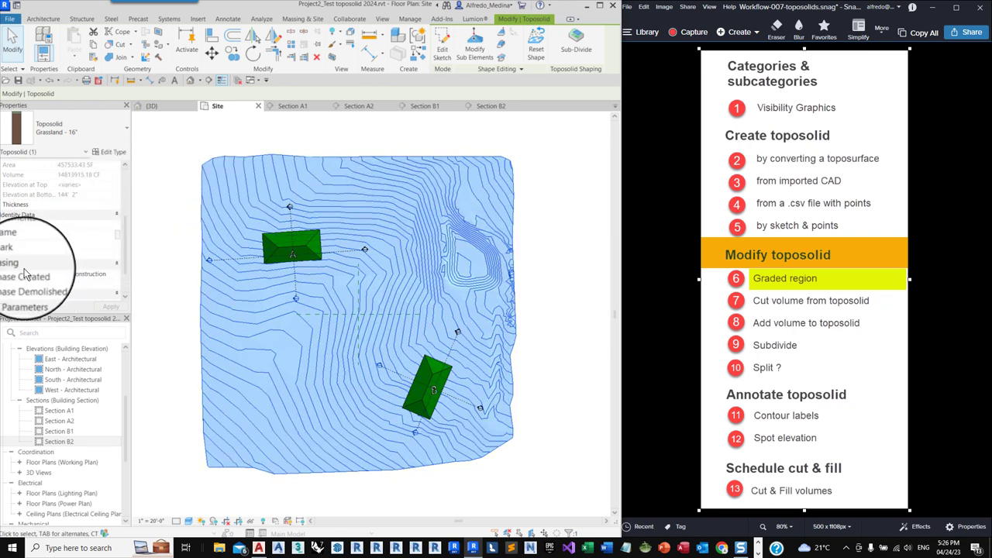
left_click(109, 274)
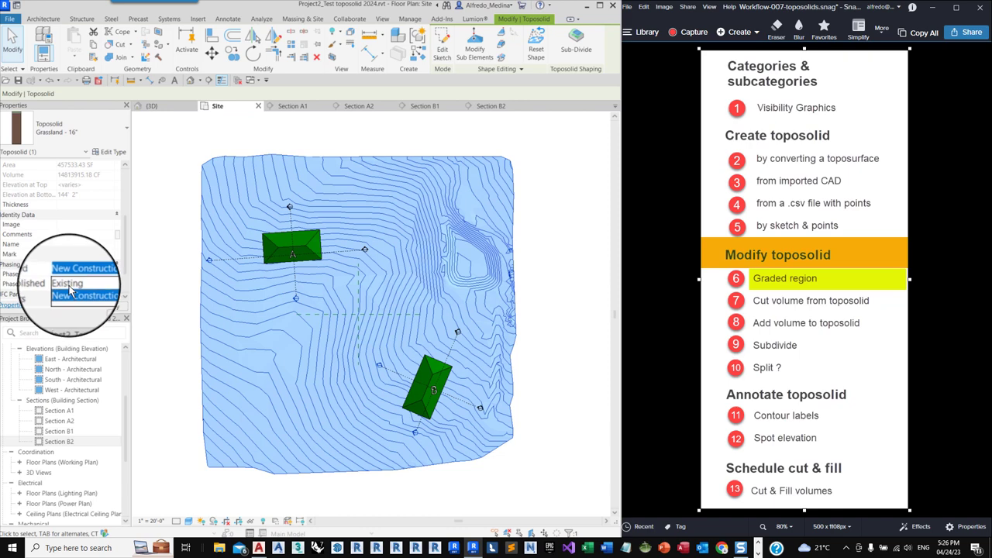
key("Escape")
key("Up")
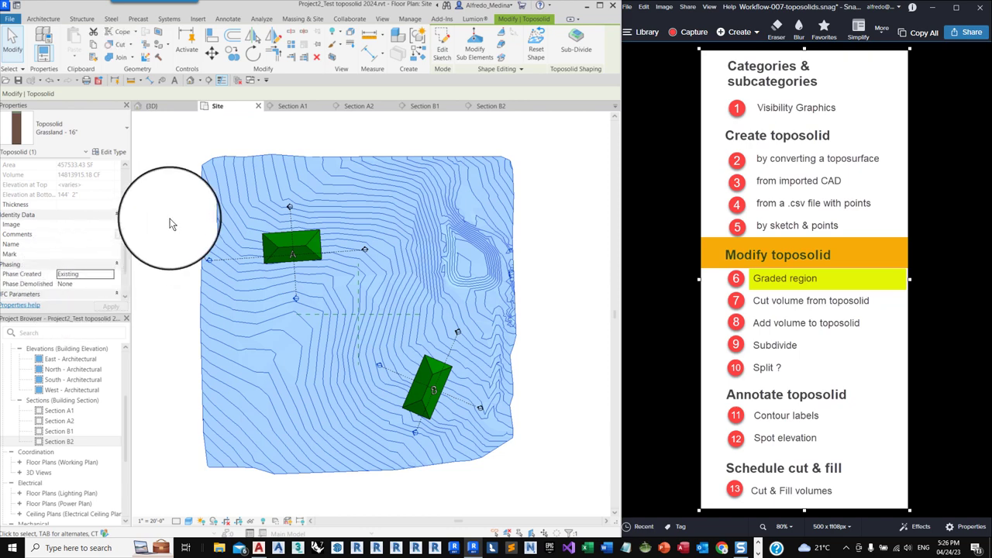
left_click(173, 224)
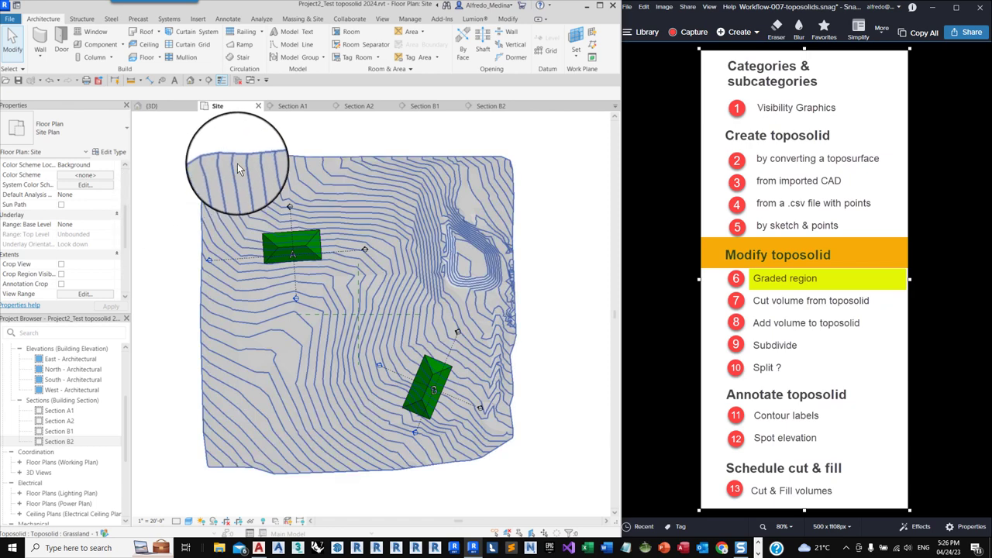
- Create a graded region from the existing toposolid, using the option to create a new topography exactly like the existing one
left_click(300, 20)
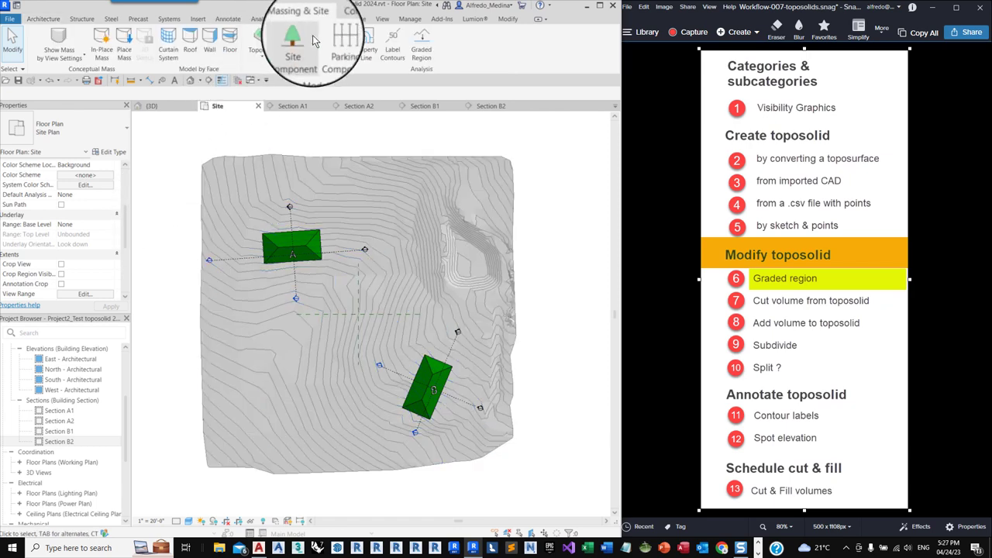
left_click(420, 55)
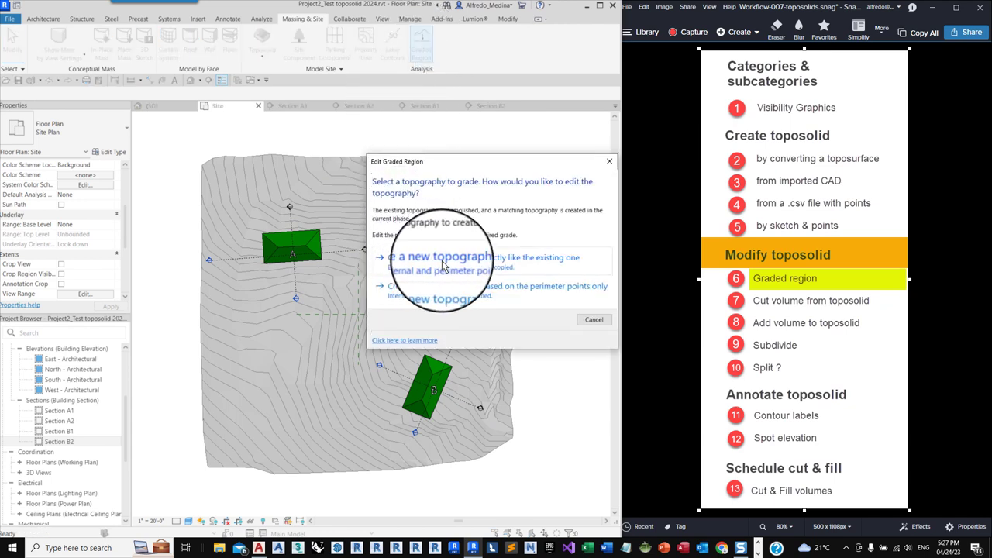
left_click(486, 264)
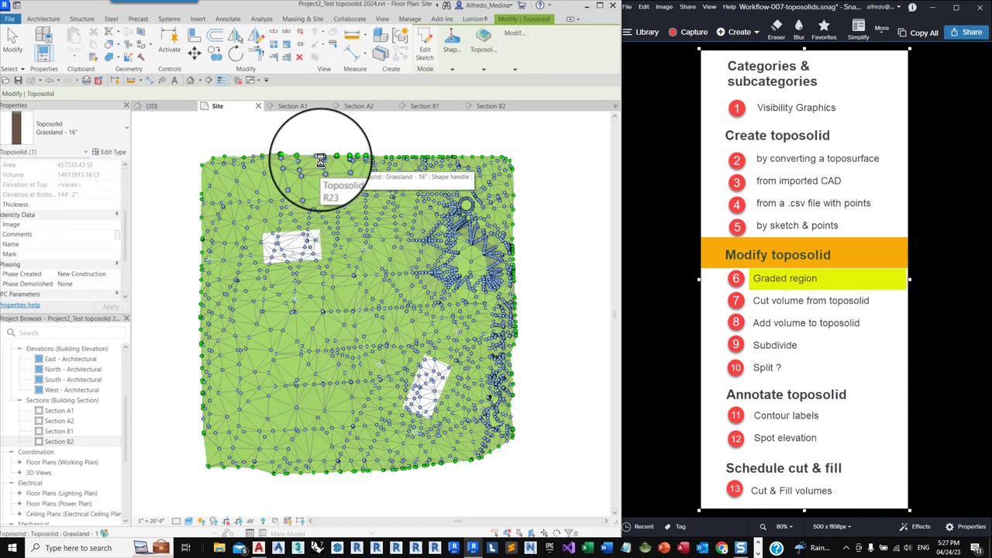
left_click(11, 48)
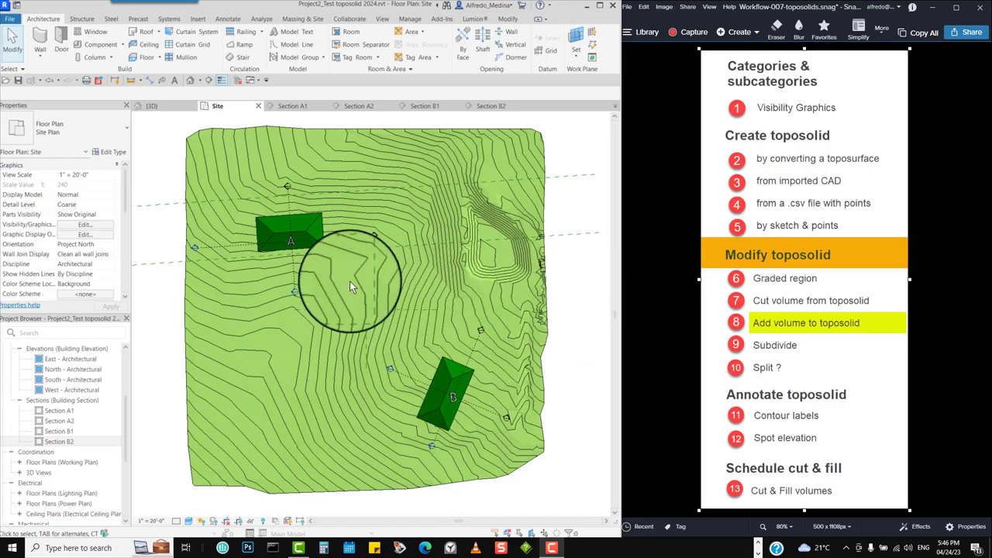
- Go to Section A2 from its section line through building A and examine the reference planes and the slope
scroll(284, 195, "up", 3)
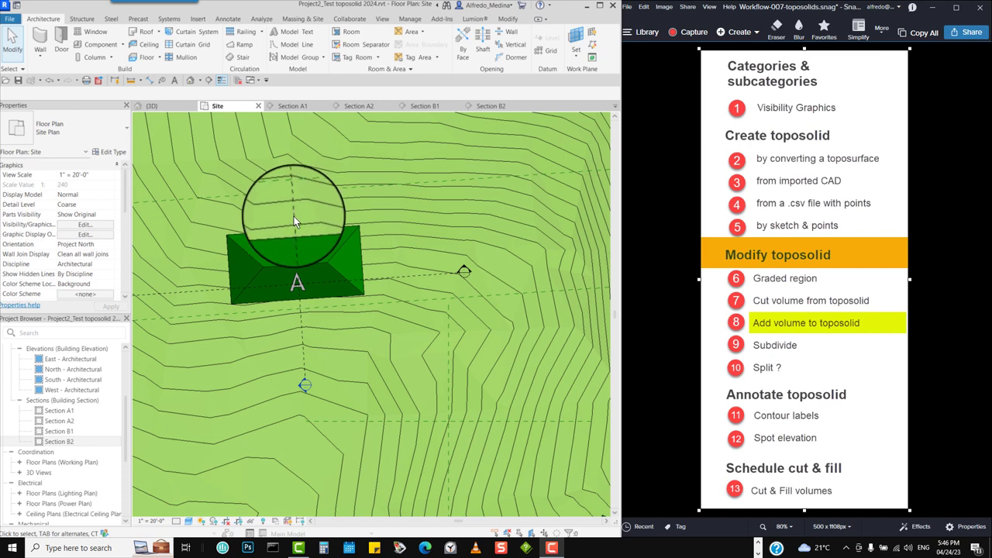
left_click(294, 217)
right_click(293, 222)
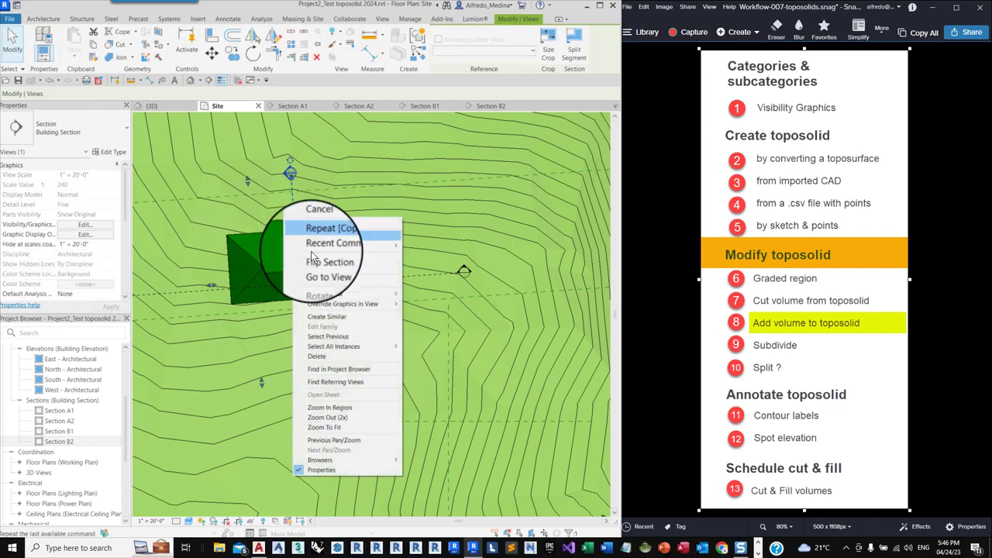
left_click(325, 255)
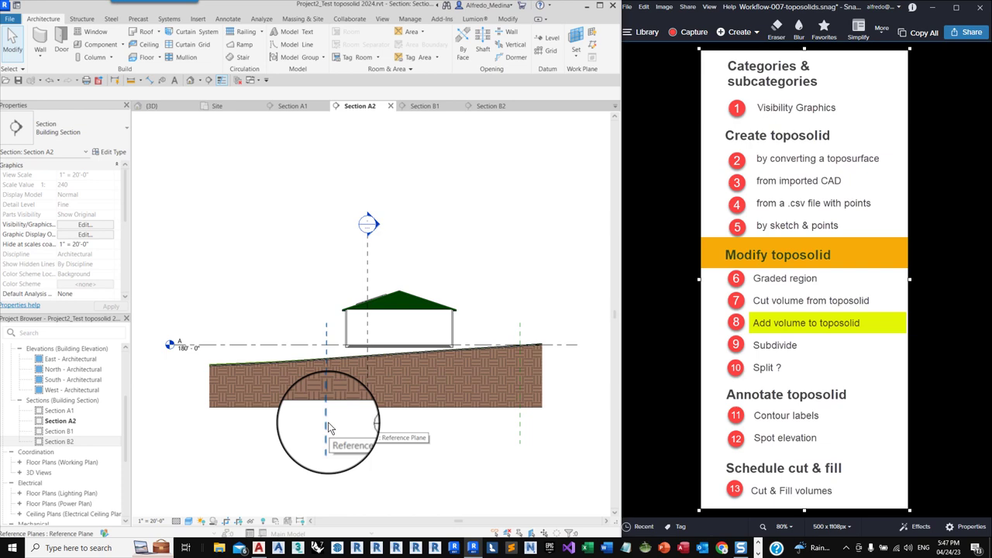
- Return to the Site plan and set its work plane to Level : A
left_click(217, 107)
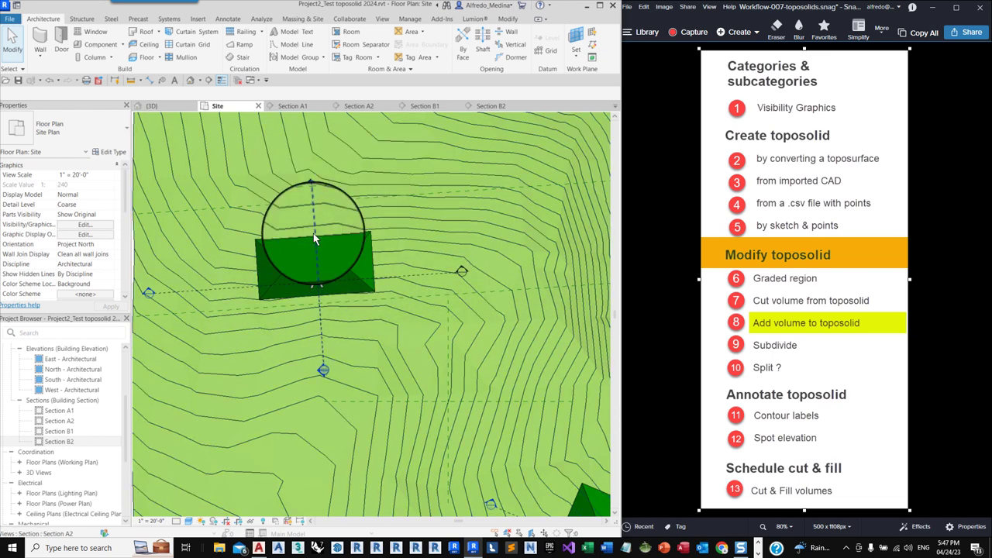
scroll(312, 308, "down", 2)
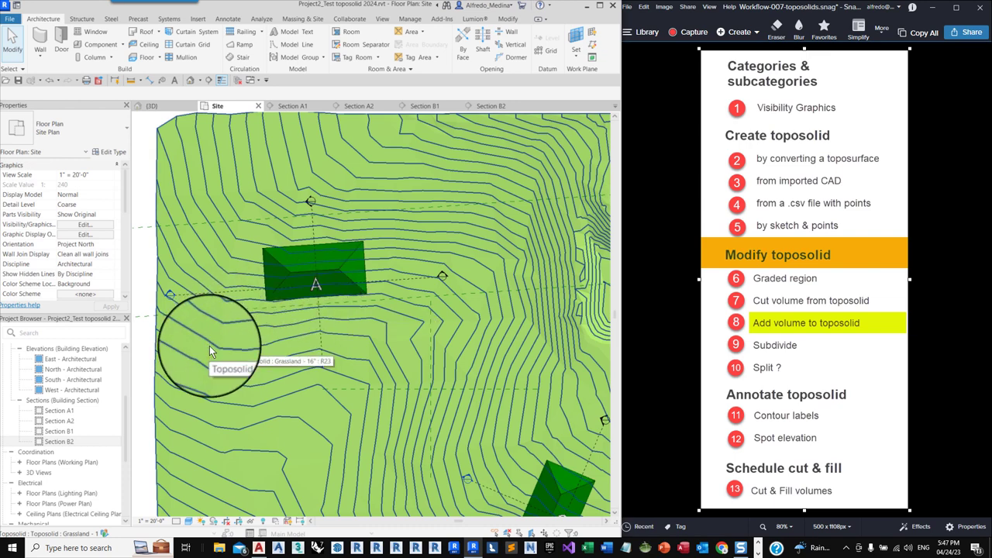
scroll(206, 351, "down", 1)
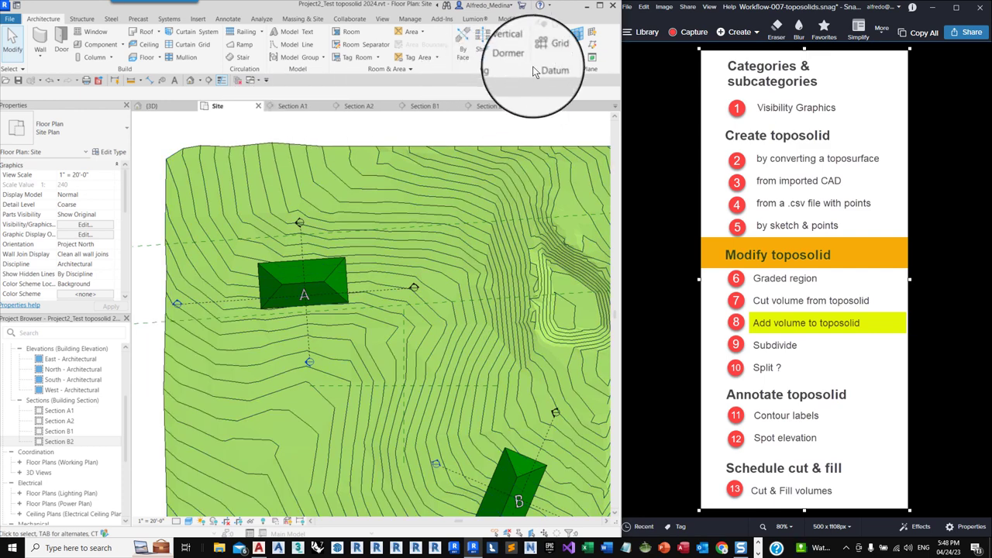
left_click(574, 58)
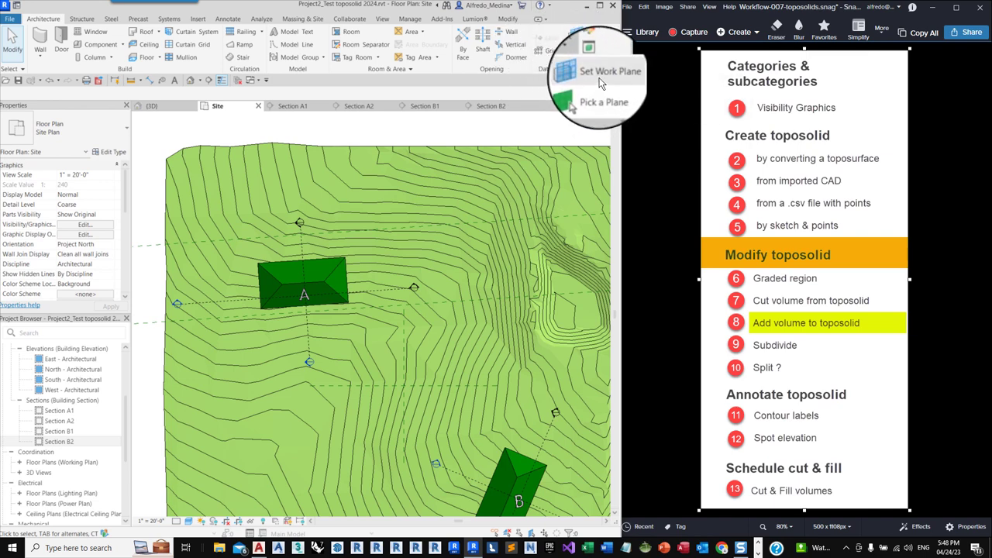
left_click(598, 81)
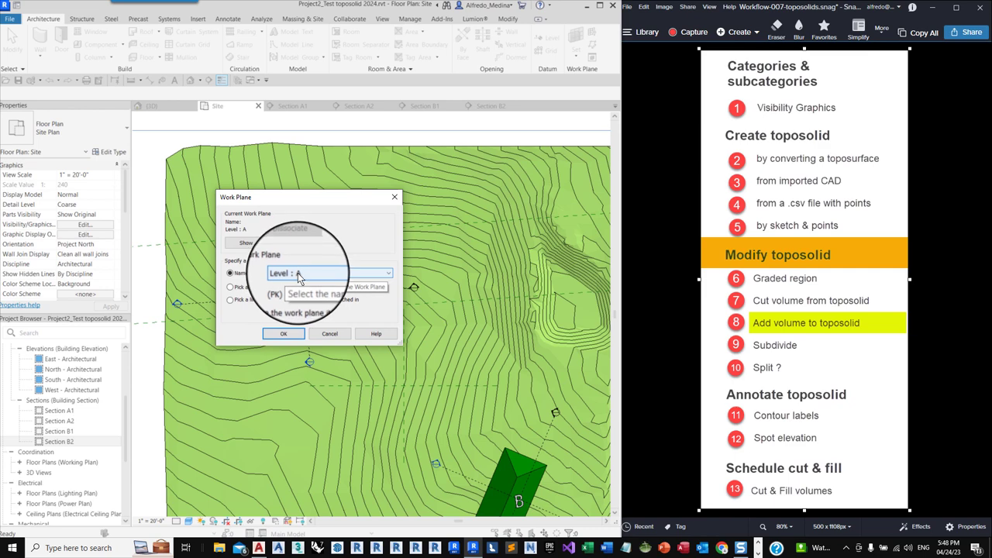
left_click_drag(296, 199, 460, 203)
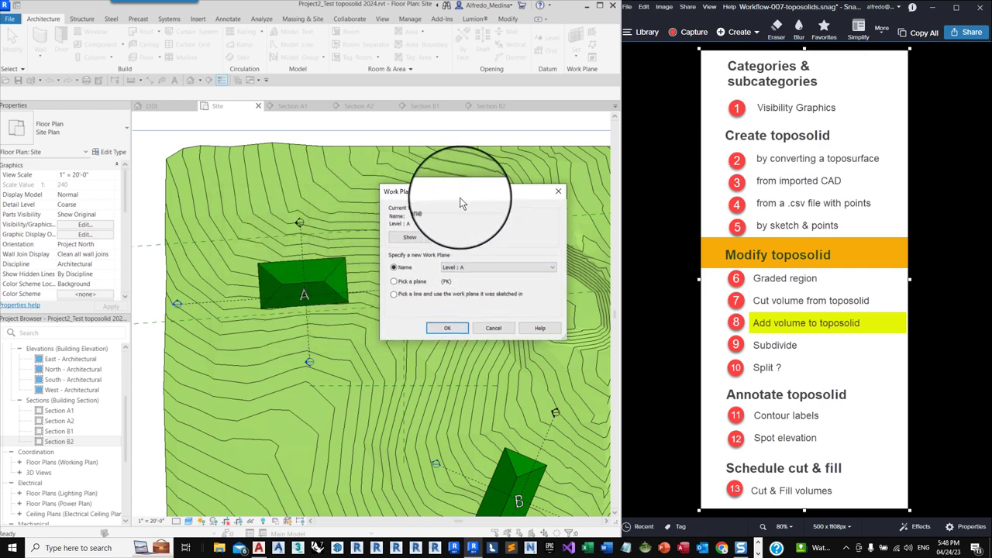
left_click(447, 329)
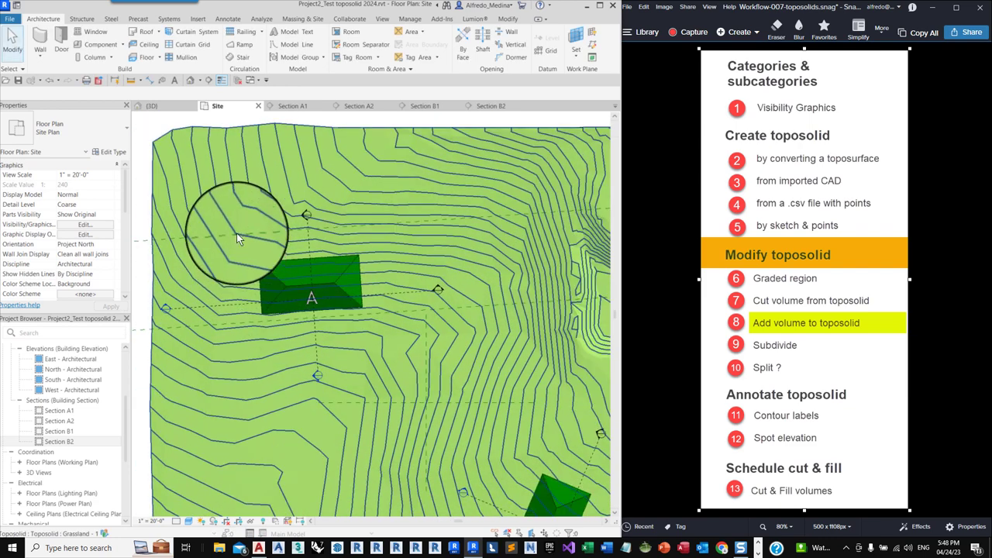
- Start an in-place model component in the Toposolid family category
scroll(244, 215, "up", 1)
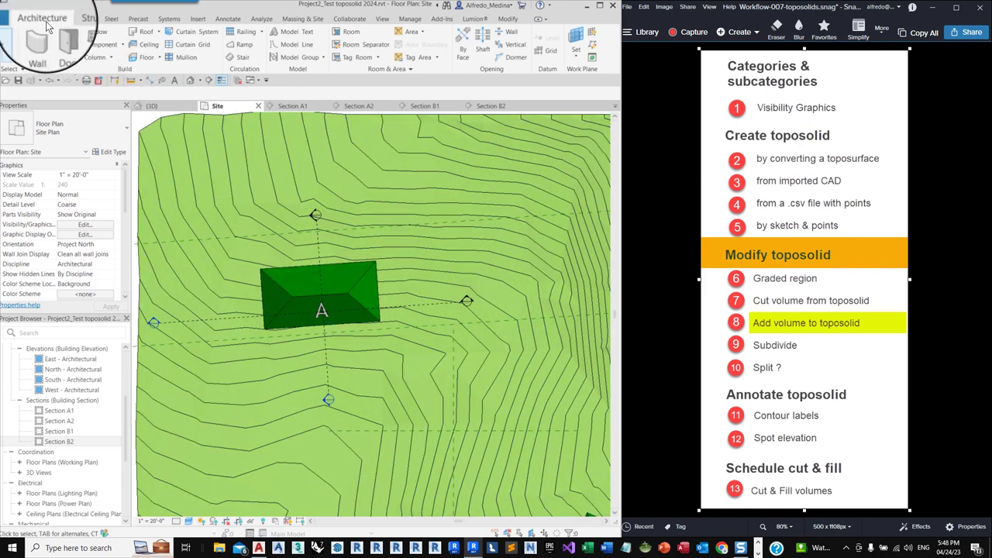
left_click(120, 44)
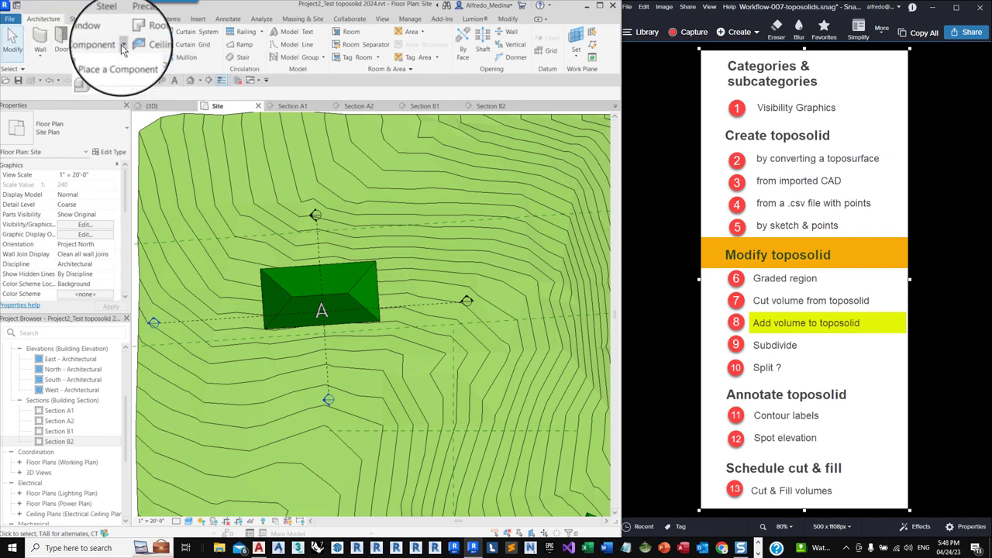
left_click(109, 86)
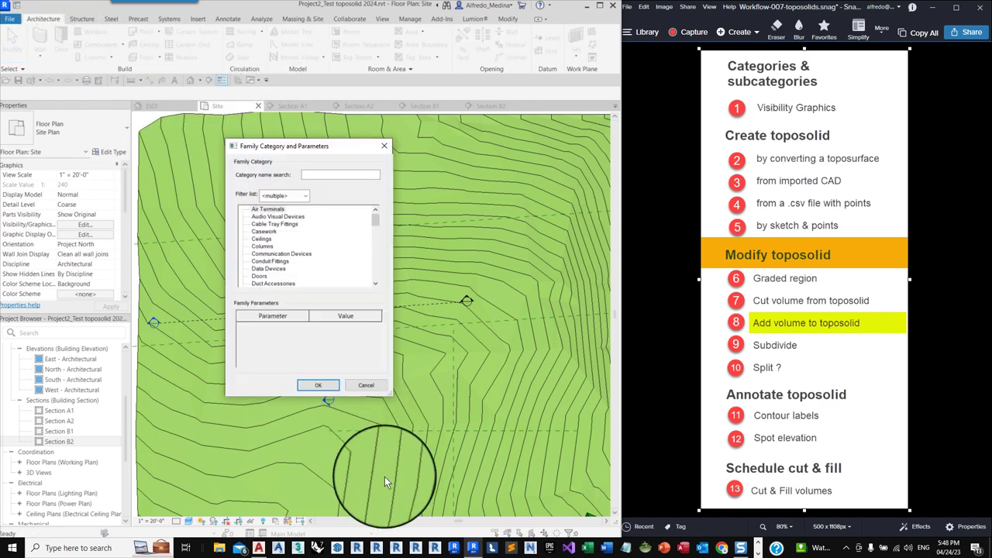
scroll(280, 286, "down", 10)
left_click(263, 274)
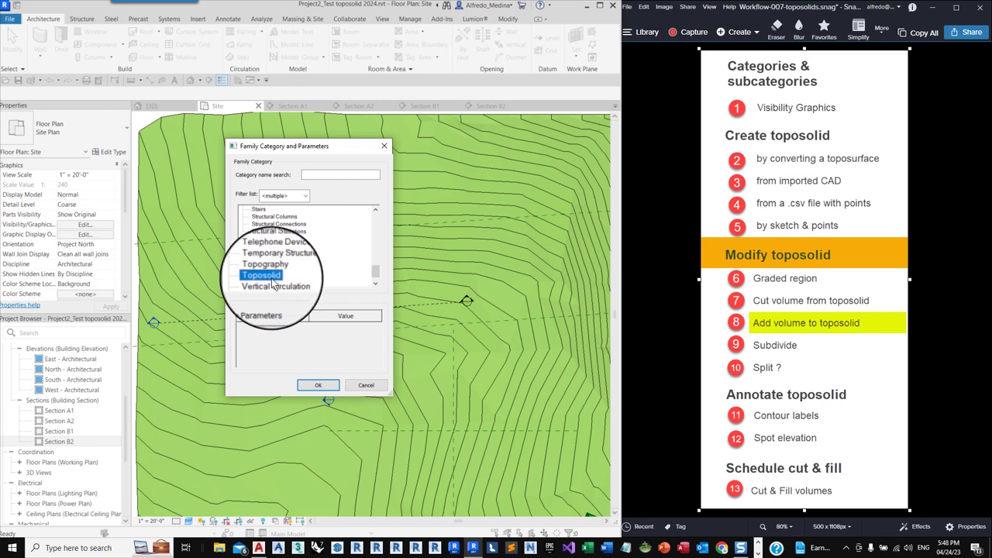
left_click(318, 385)
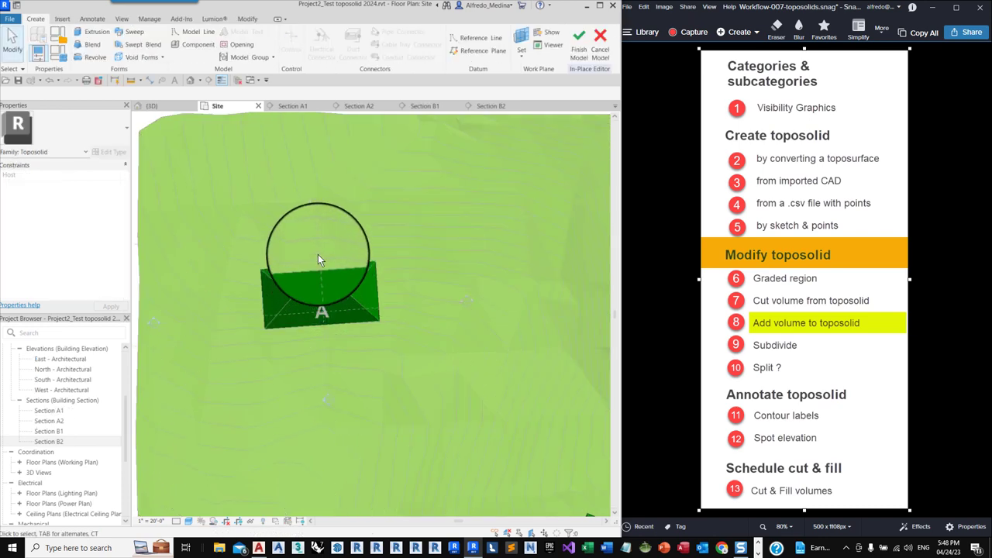
- Switch the Site plan to Hidden Line style and start an extrusion sketch with lines picked from the two reference planes flanking building A
left_click(189, 524)
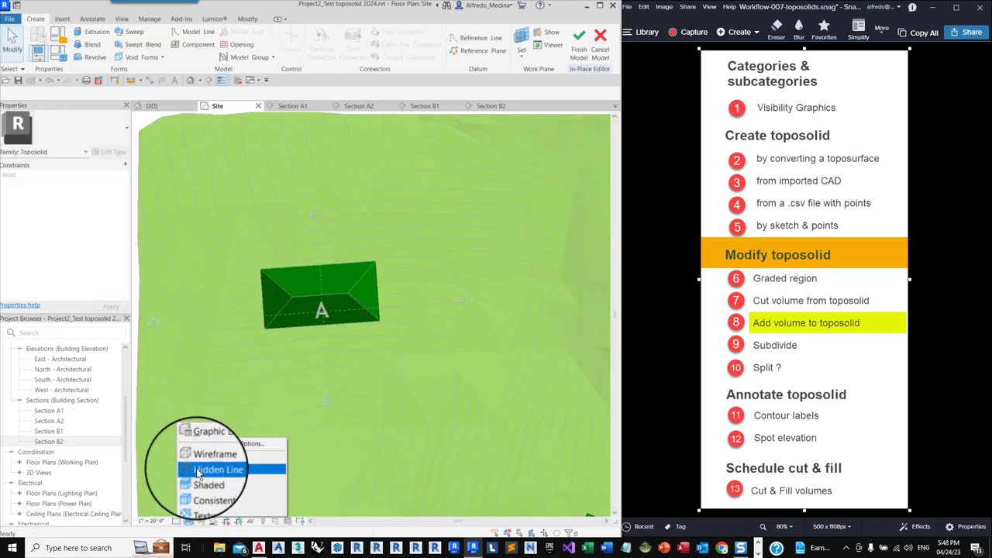
left_click(203, 469)
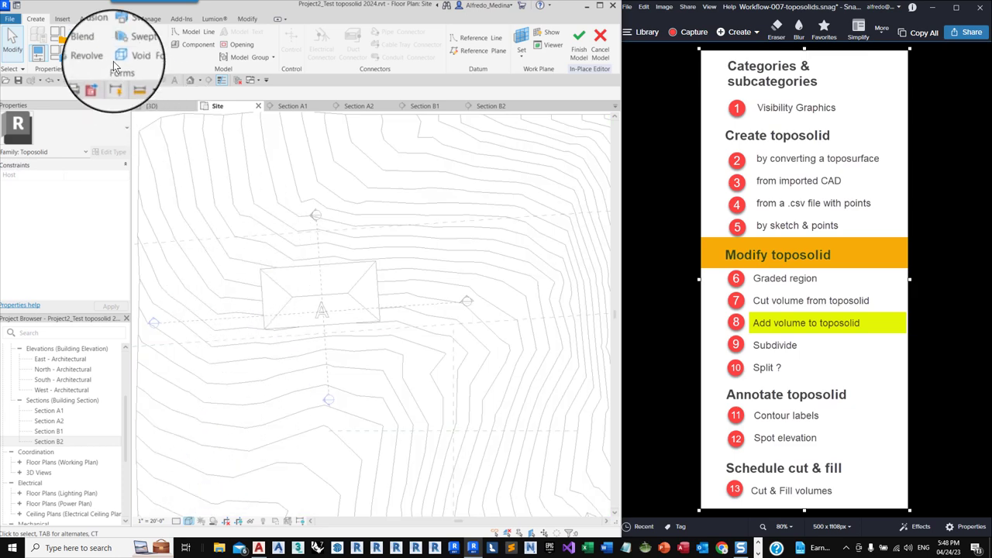
left_click(95, 33)
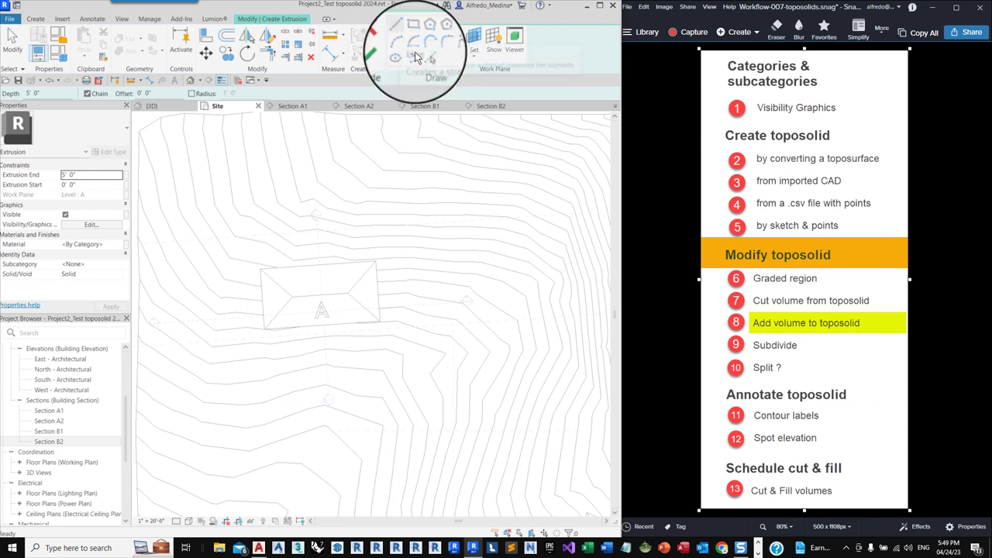
left_click(425, 56)
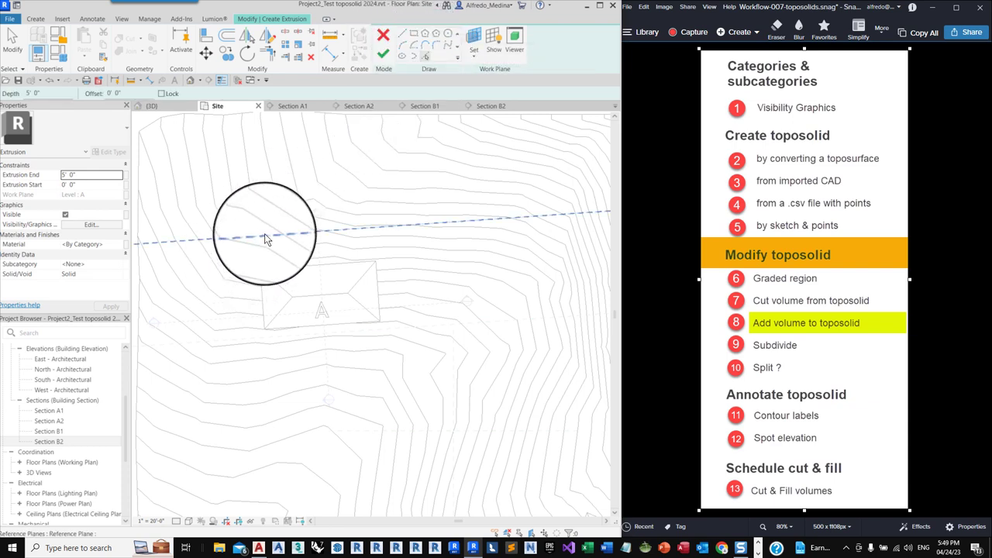
left_click(265, 233)
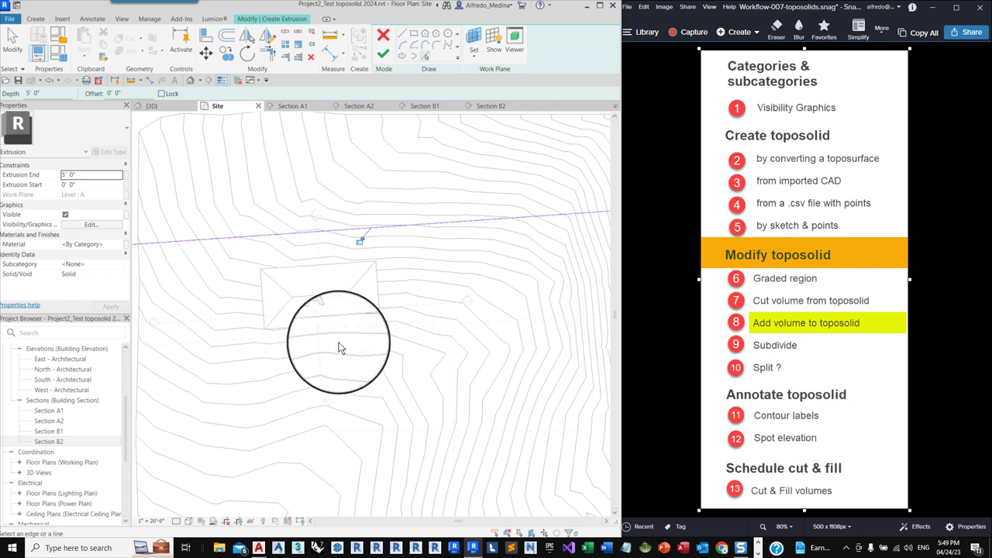
left_click(336, 335)
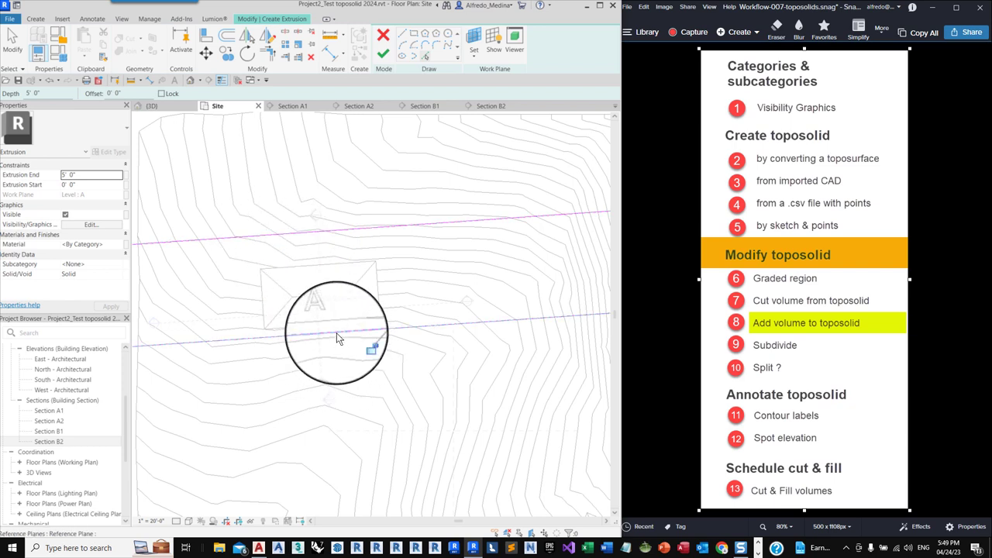
- Draw two straight sketch lines connecting the picked lines, one beyond each short end of building A
left_click(403, 33)
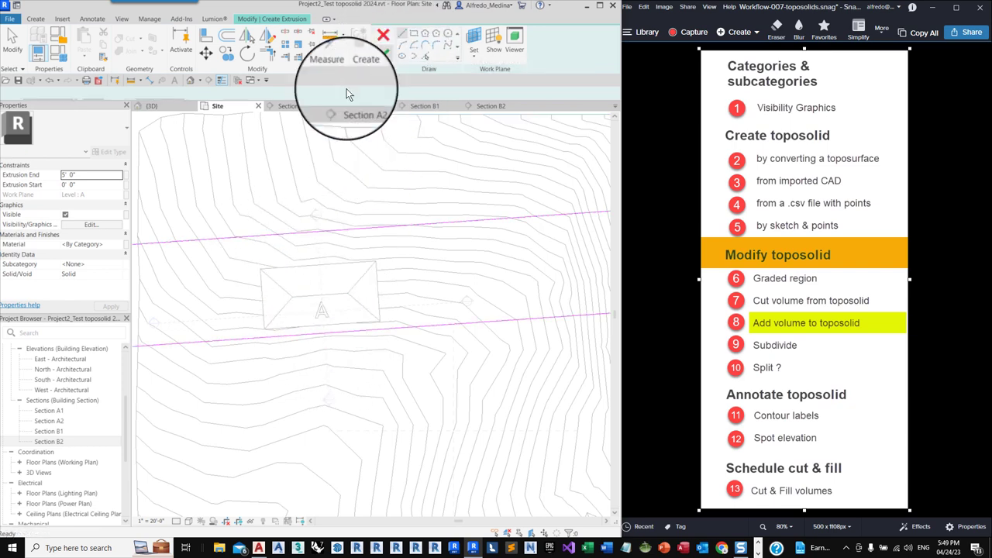
left_click(246, 236)
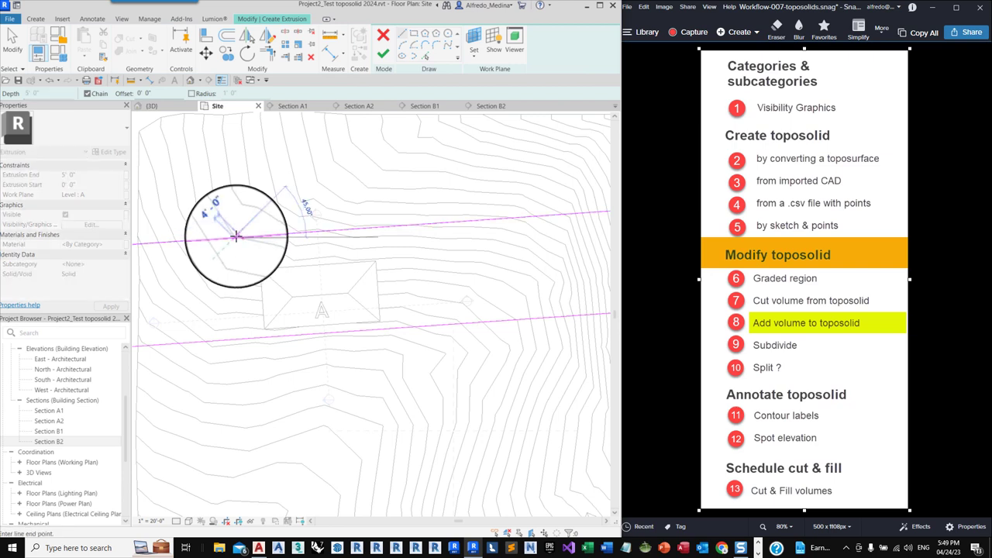
left_click(249, 338)
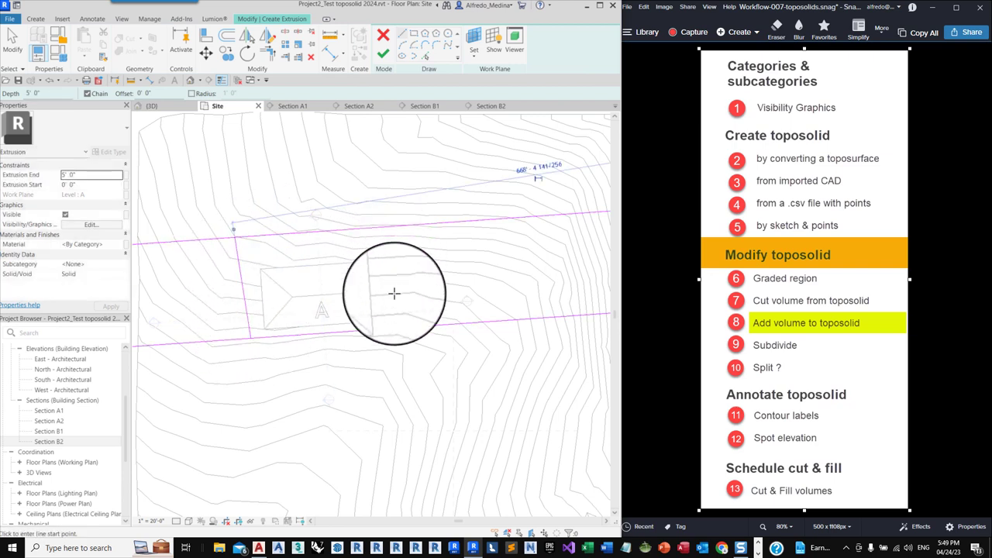
left_click(390, 327)
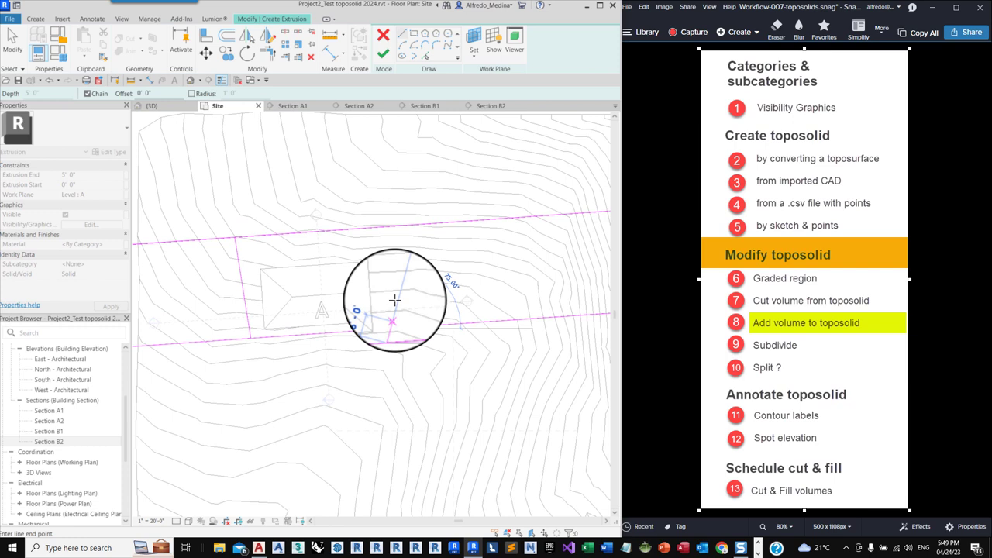
left_click(395, 226)
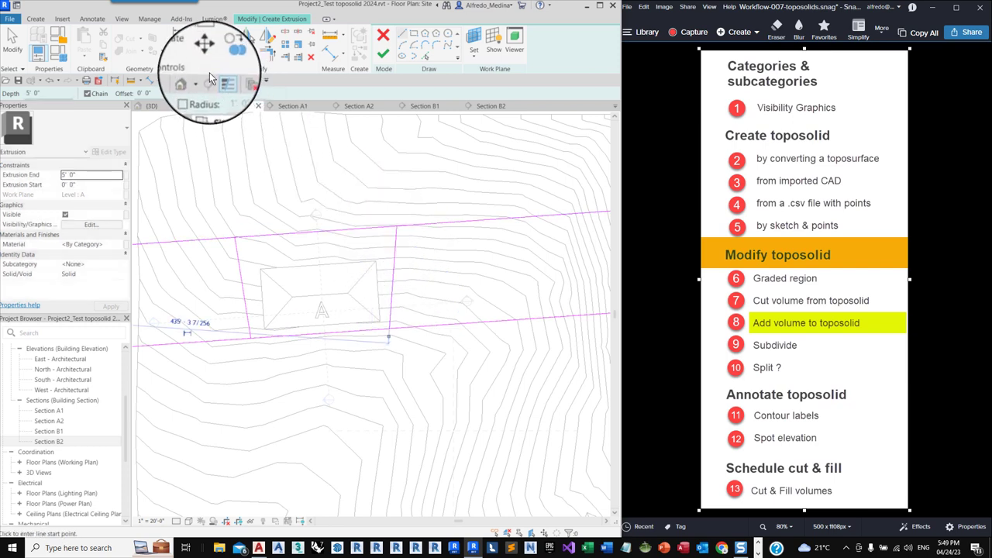
- Trim the four sketch lines to corners to form a closed boundary around building A, and finish the extrusion sketch
left_click(267, 52)
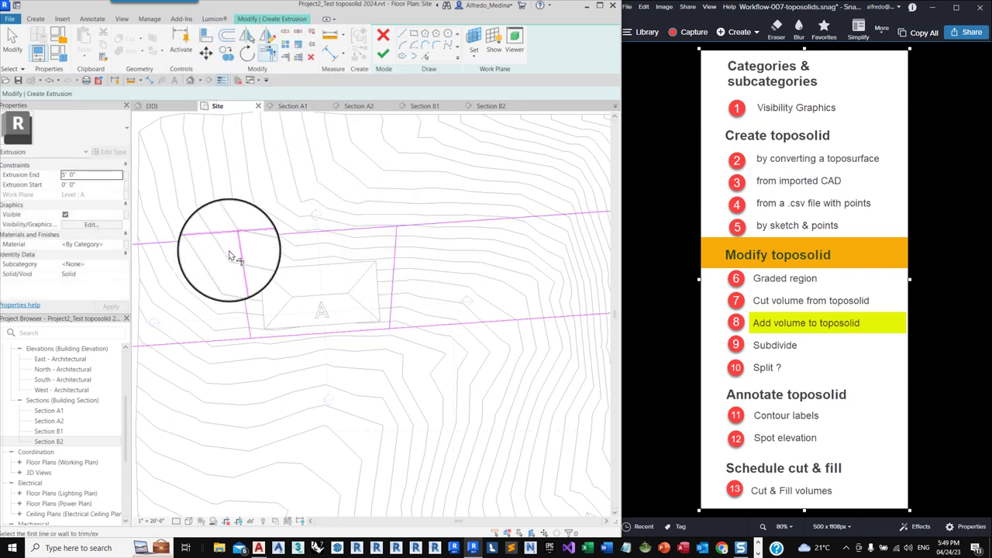
left_click(252, 239)
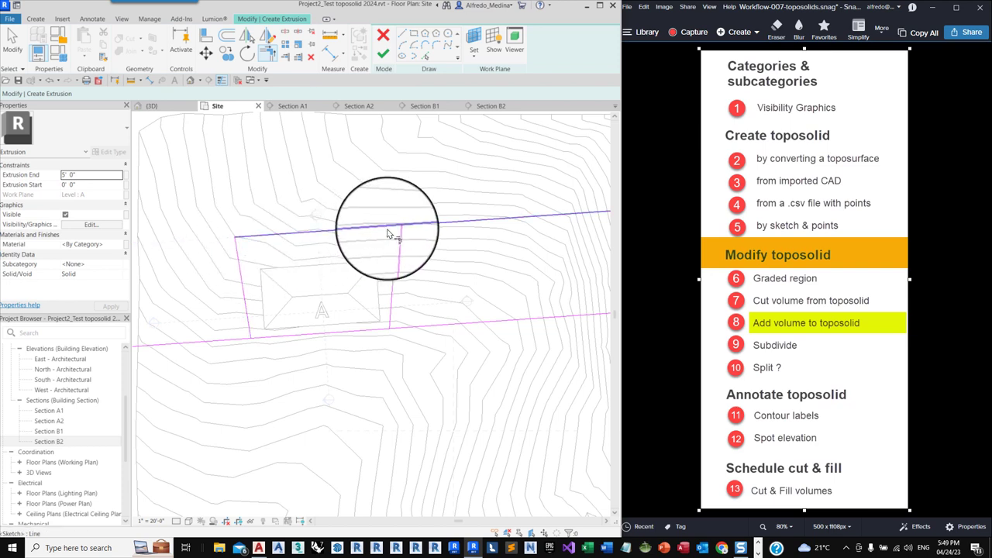
left_click(394, 230)
left_click(397, 236)
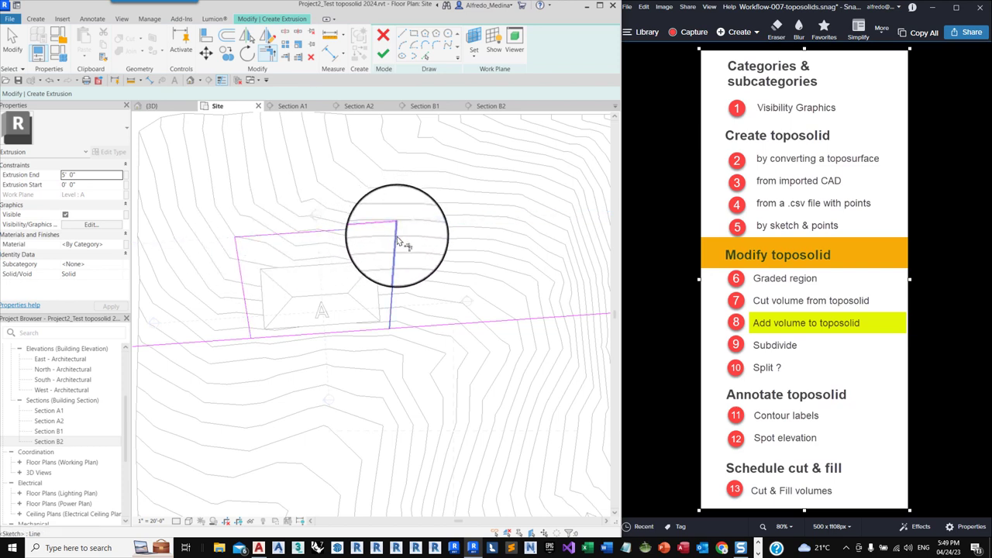
left_click(391, 327)
left_click(370, 334)
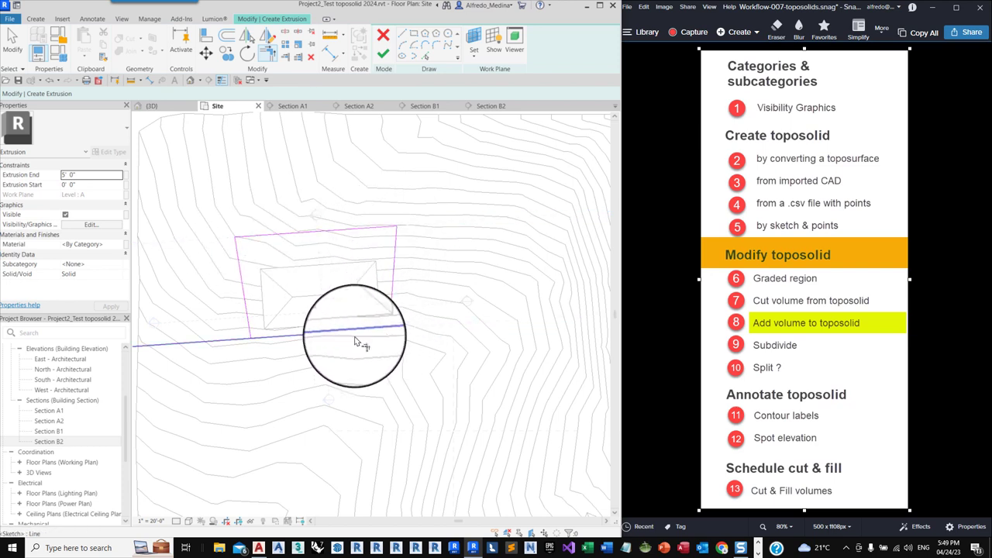
left_click(248, 330)
left_click(259, 340)
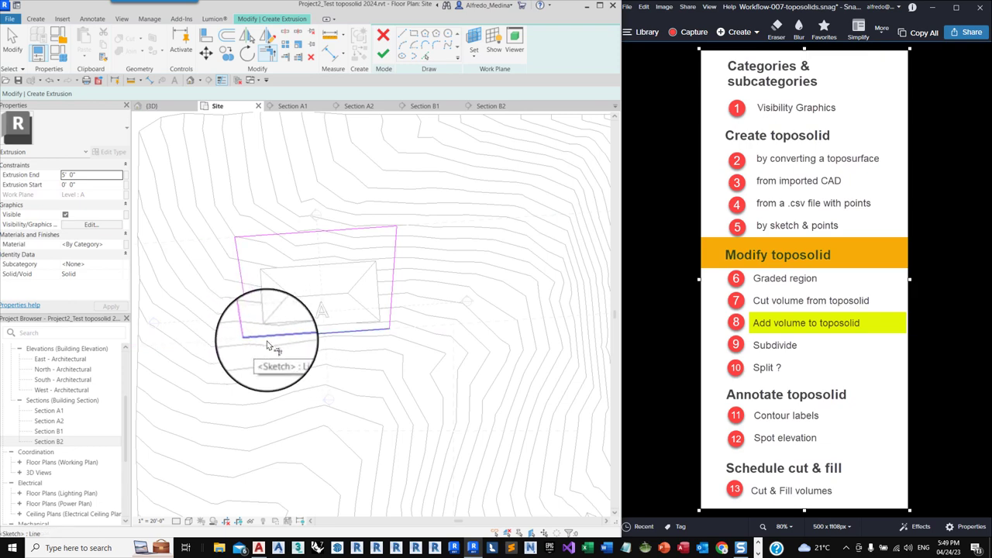
scroll(271, 332, "down", 2)
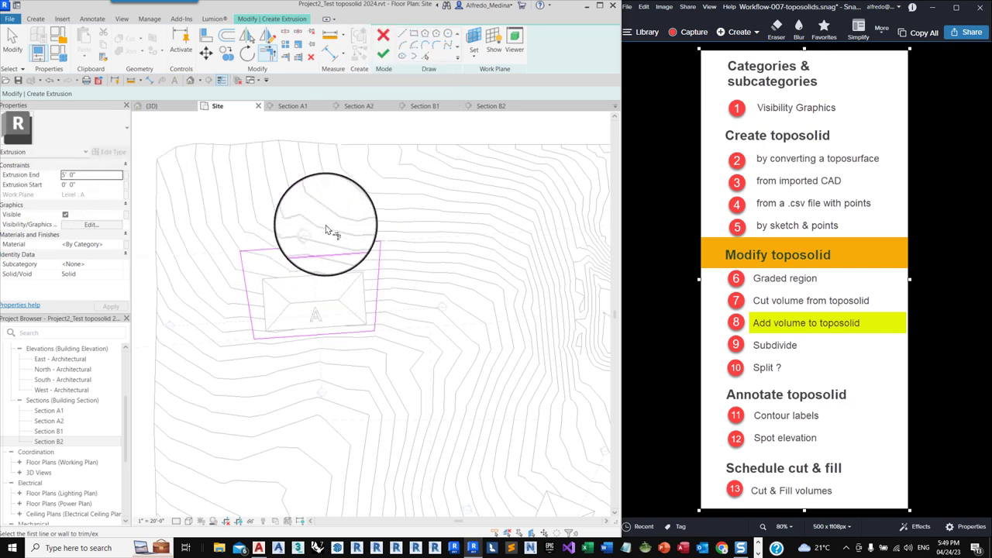
left_click(383, 51)
scroll(382, 268, "down", 2)
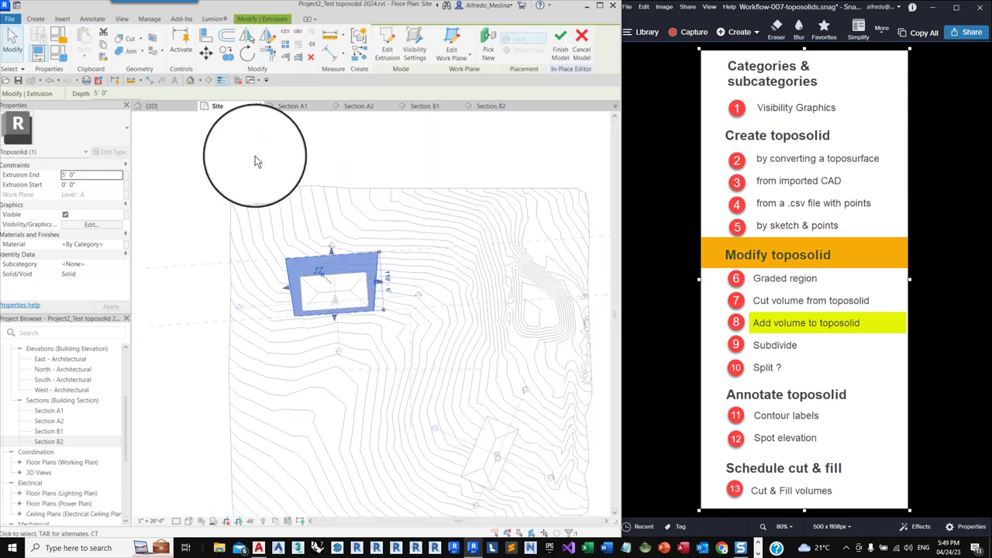
- In Section A1, stretch the extrusion's underside down into the existing toposolid, to an extrusion start of about -9' 9"
scroll(388, 279, "up", 2)
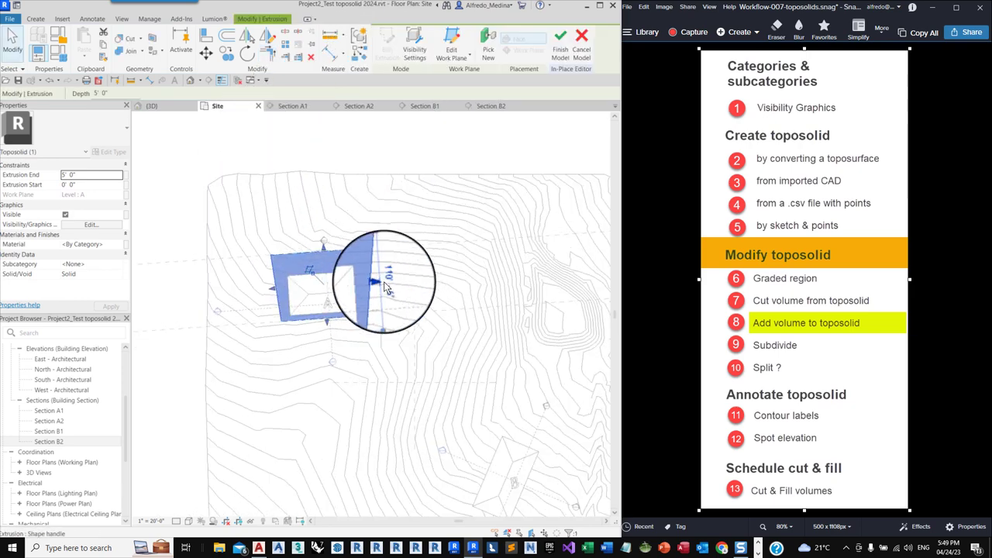
left_click(294, 109)
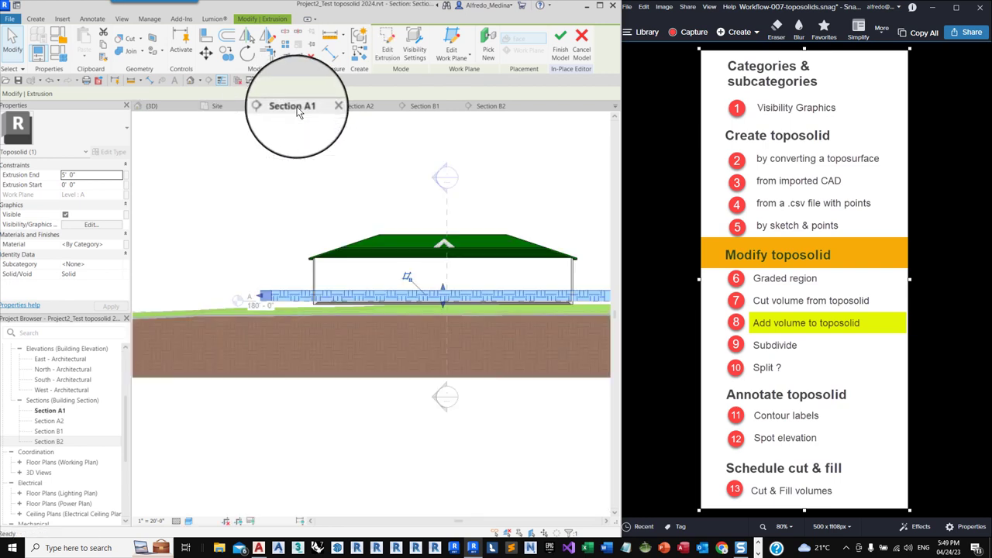
scroll(264, 330, "down", 1)
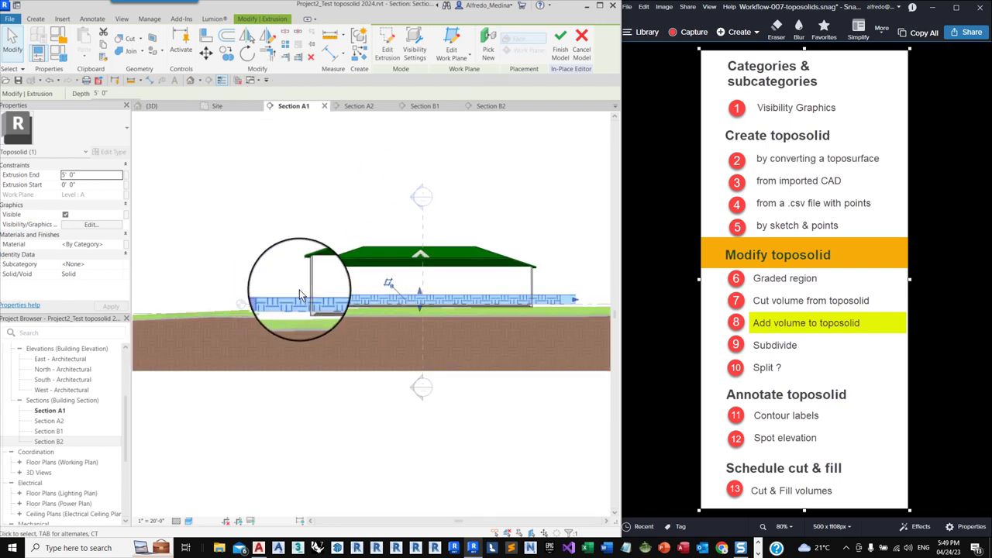
scroll(574, 306, "up", 2)
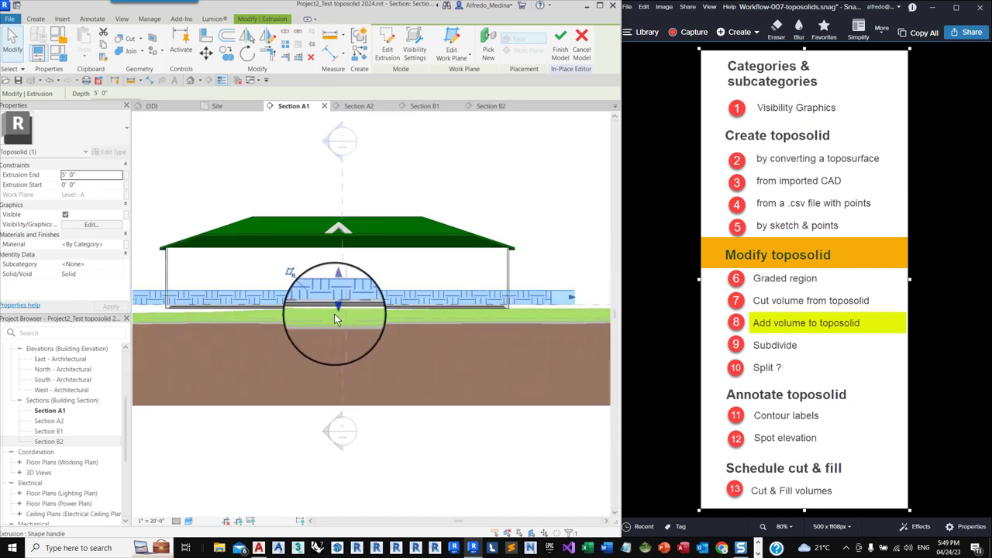
scroll(403, 329, "down", 1)
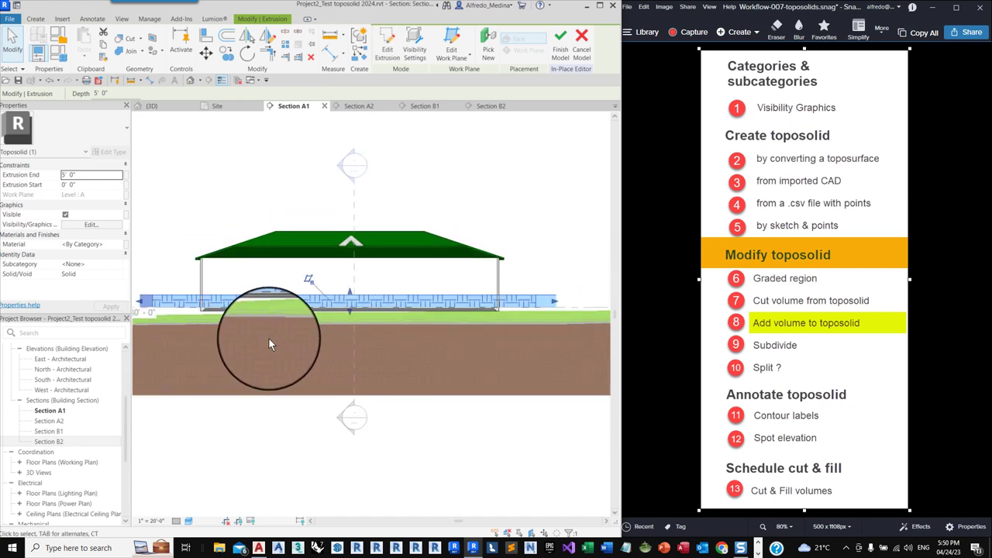
scroll(357, 336, "down", 2)
scroll(372, 331, "up", 2)
scroll(373, 329, "up", 1)
scroll(354, 311, "up", 1)
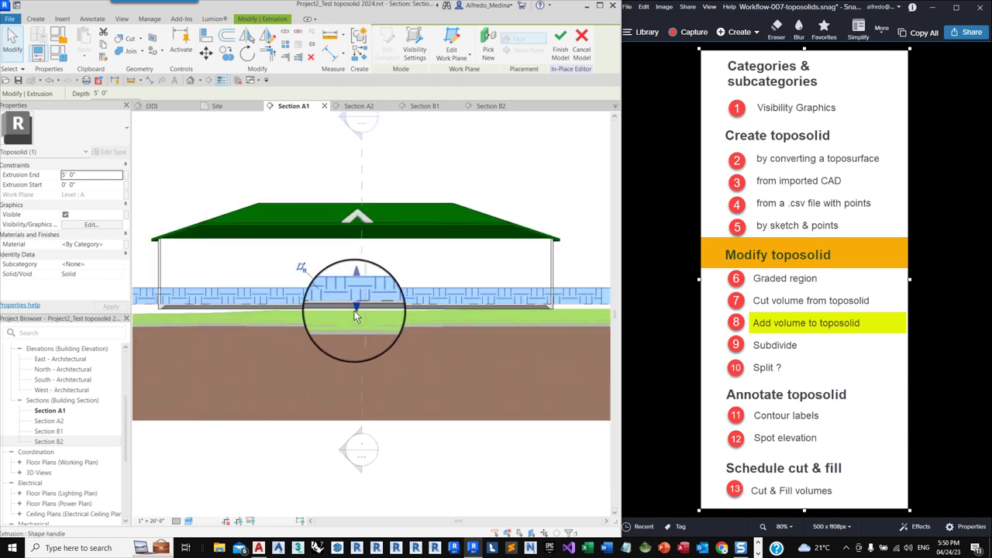
left_click_drag(353, 308, 346, 356)
scroll(346, 356, "down", 2)
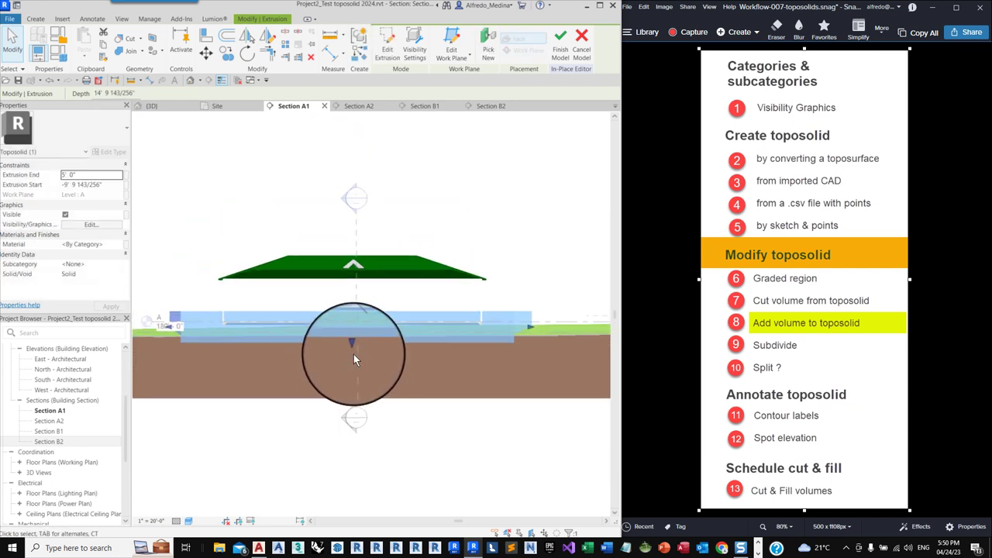
- Lower the extrusion's top face to the underside of building A's floor, at an extrusion end of -1' 6", and finish the in-place model
scroll(360, 350, "up", 3)
scroll(345, 319, "up", 2)
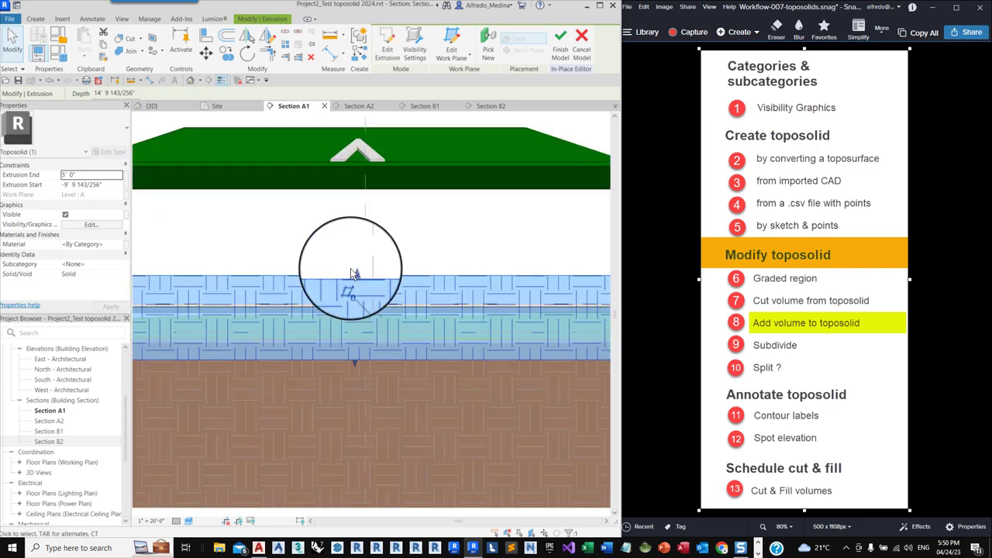
left_click_drag(354, 284, 354, 312)
scroll(409, 365, "down", 3)
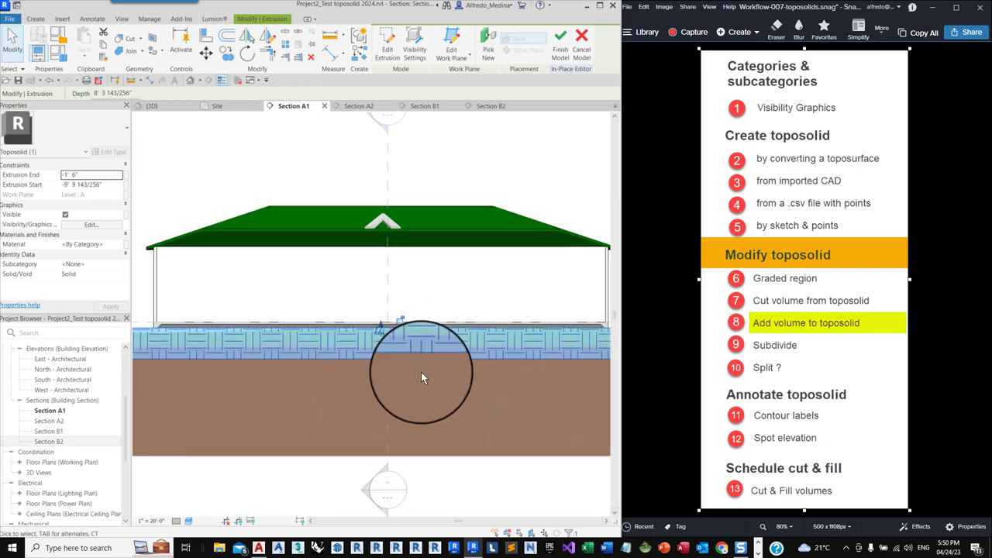
left_click(277, 471)
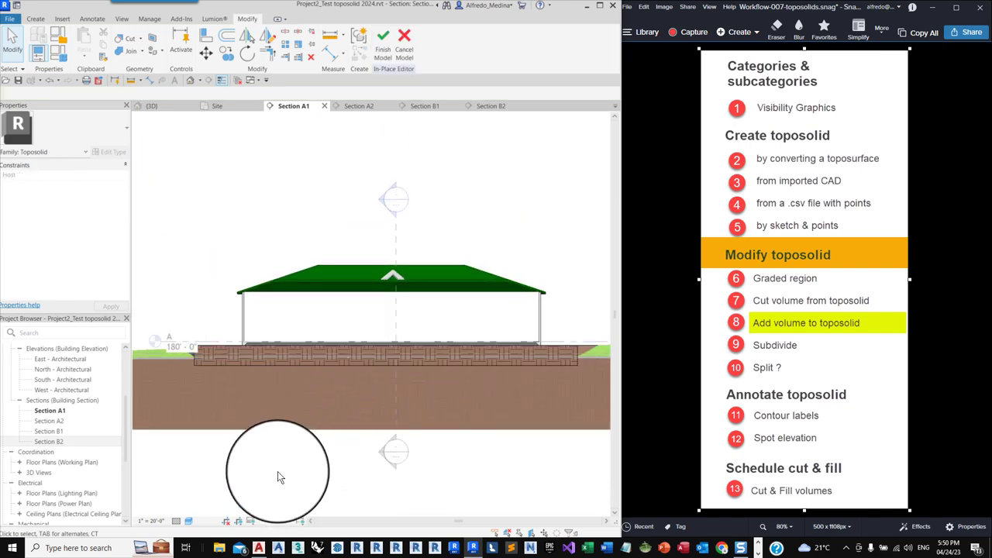
left_click(384, 46)
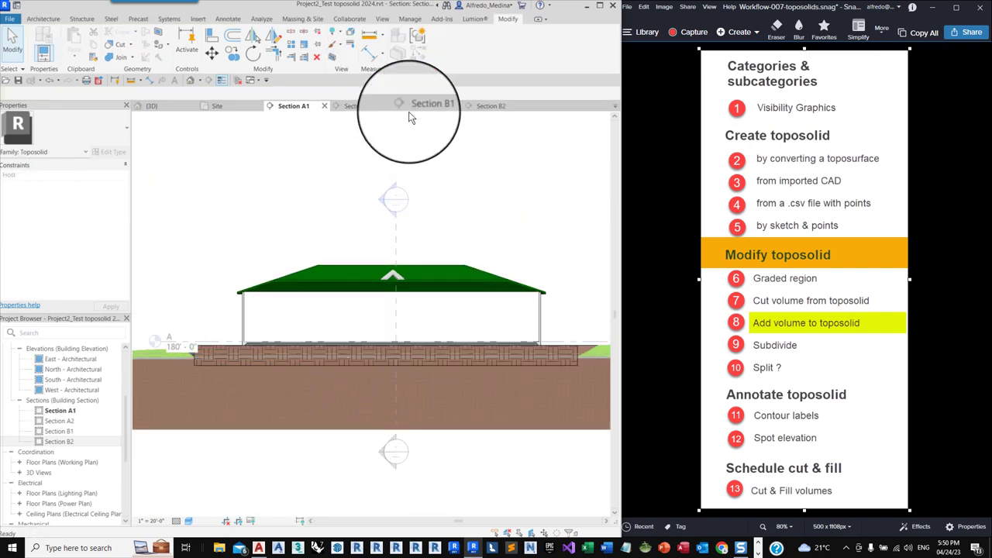
- Join the geometry of the in-place extrusion with the existing toposolid in Section A1
left_click(133, 60)
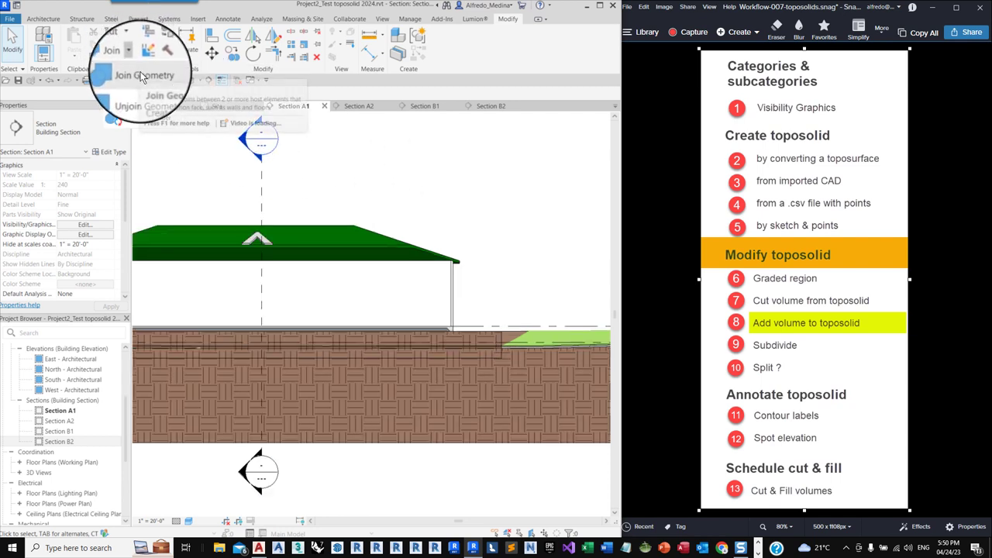
left_click(128, 76)
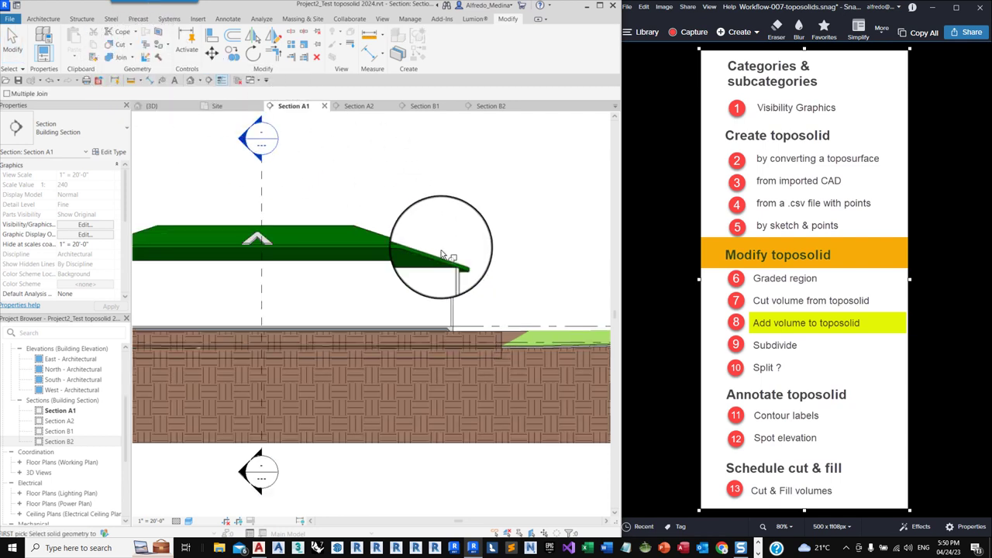
left_click(481, 334)
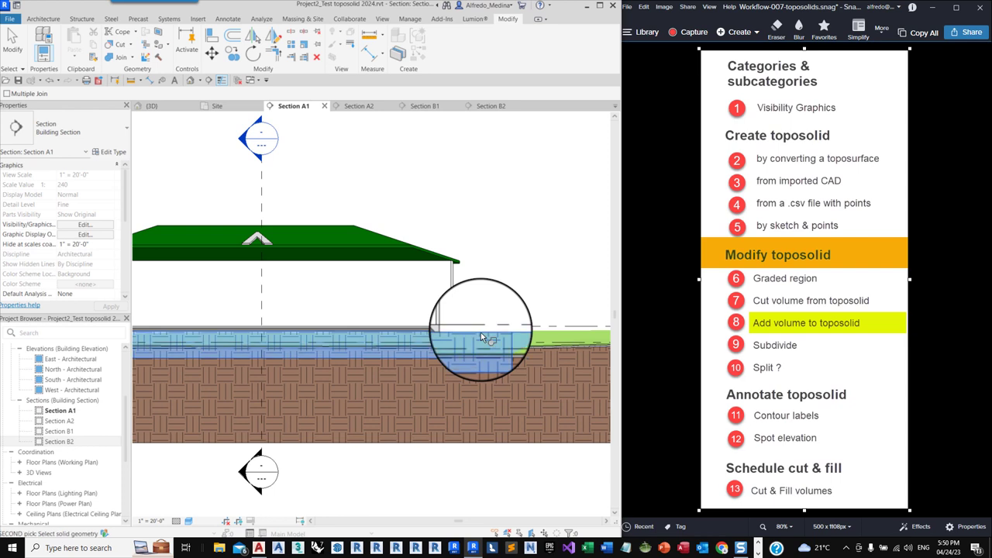
left_click(535, 349)
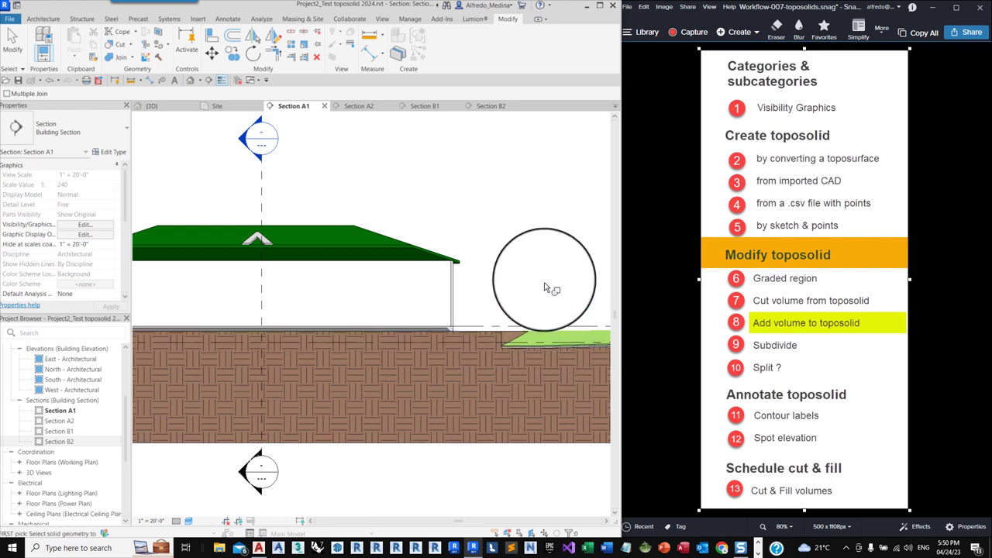
scroll(553, 314, "down", 2)
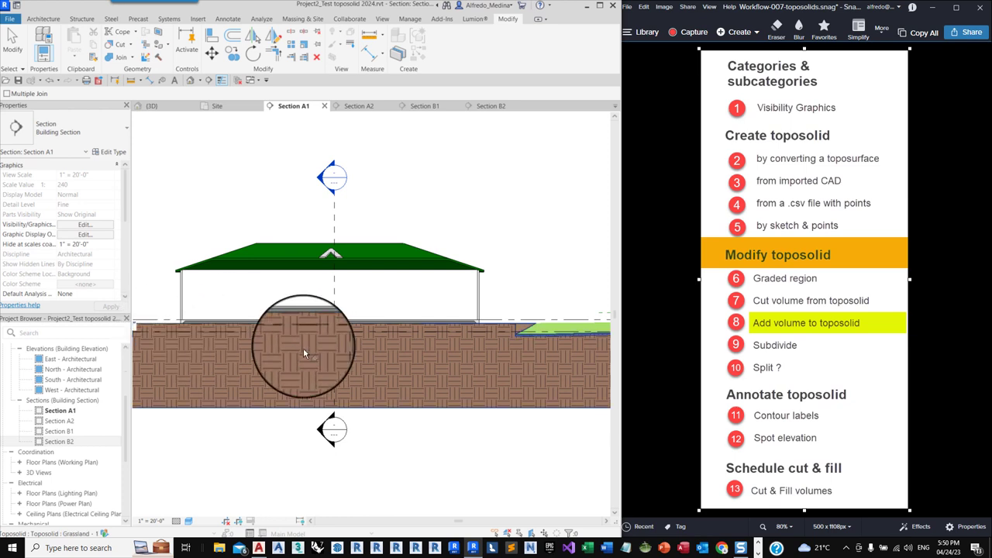
scroll(426, 352, "down", 1)
scroll(400, 382, "down", 1)
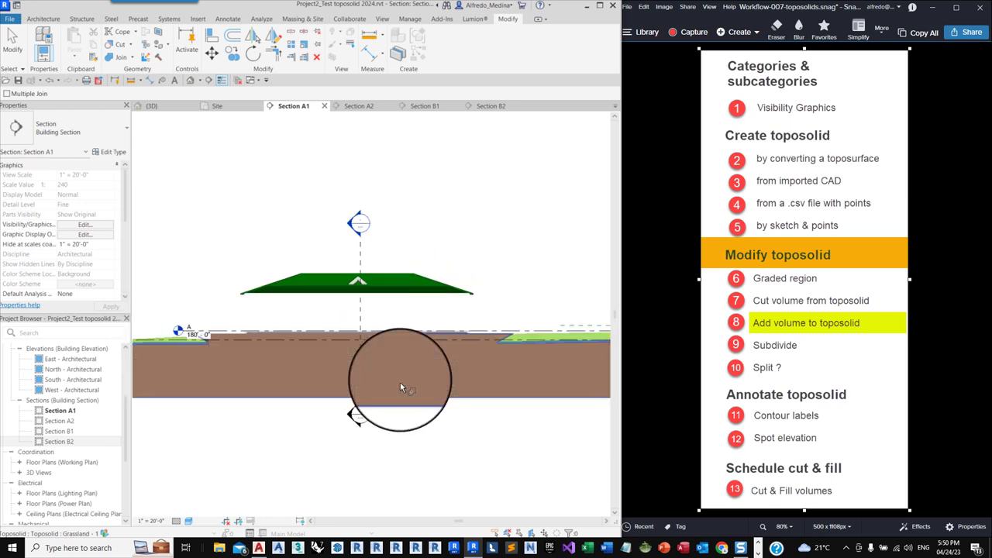
- Exit the Join command and show building A and its joined terrain pad in the 3D view with a coloured visual style
left_click(22, 47)
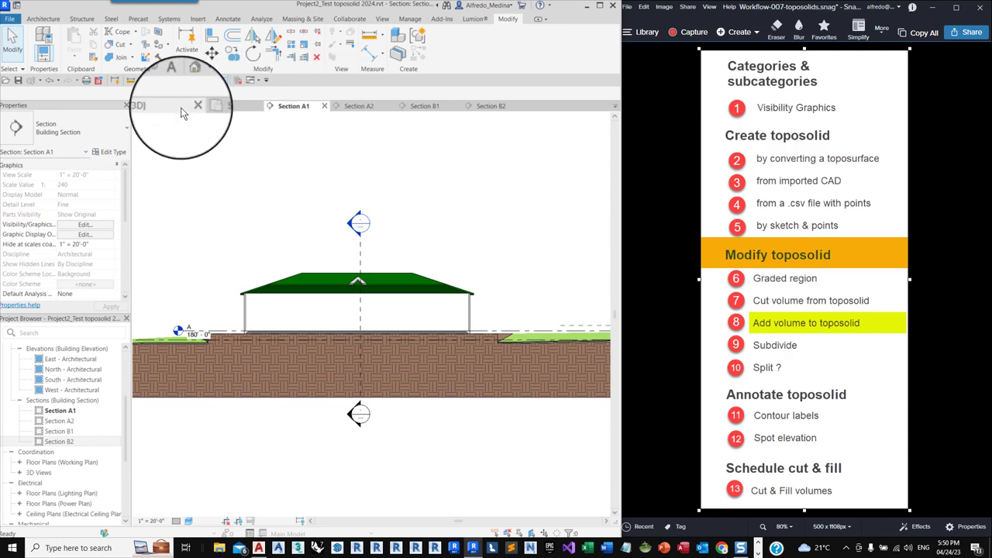
left_click(165, 106)
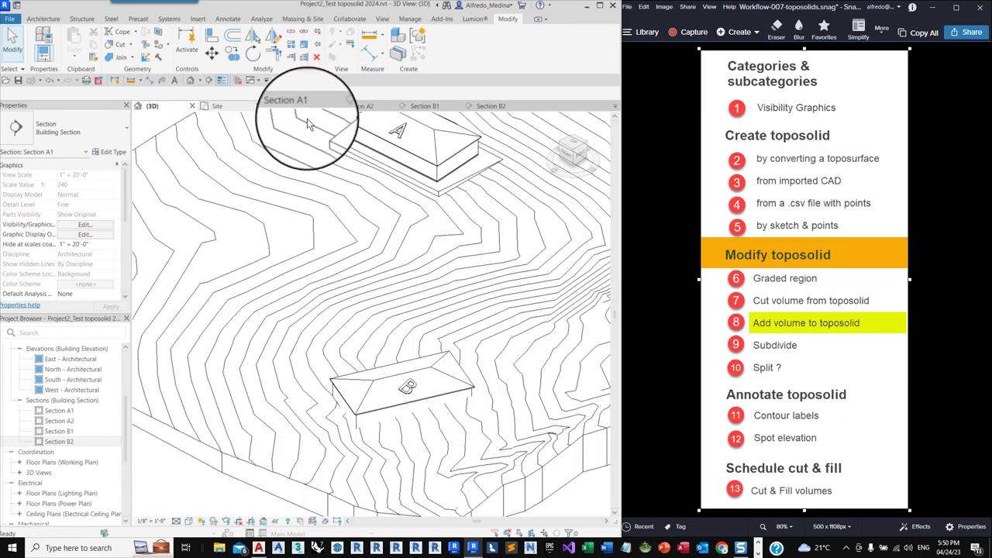
middle_click_drag(461, 152, 507, 178, "shift")
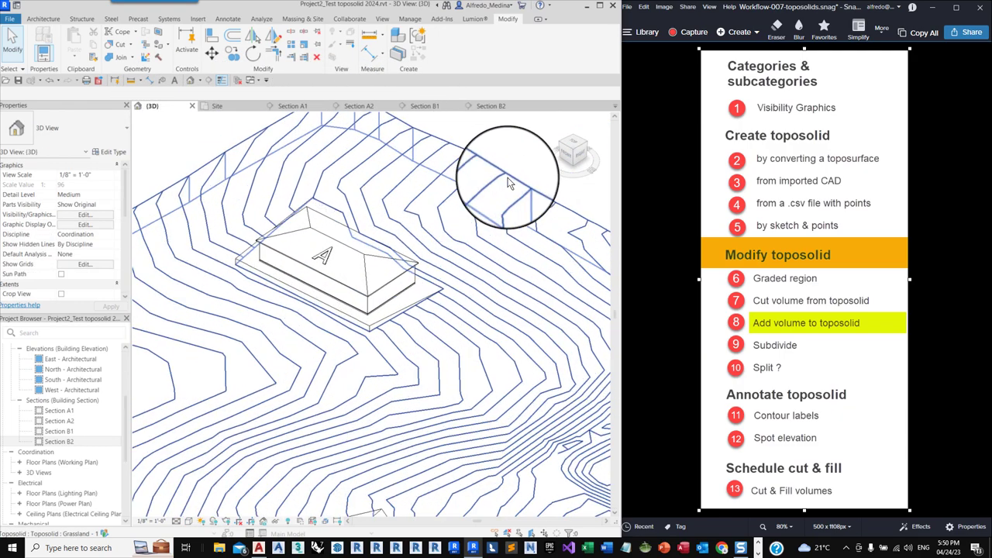
middle_click_drag(499, 243, 514, 261, "shift")
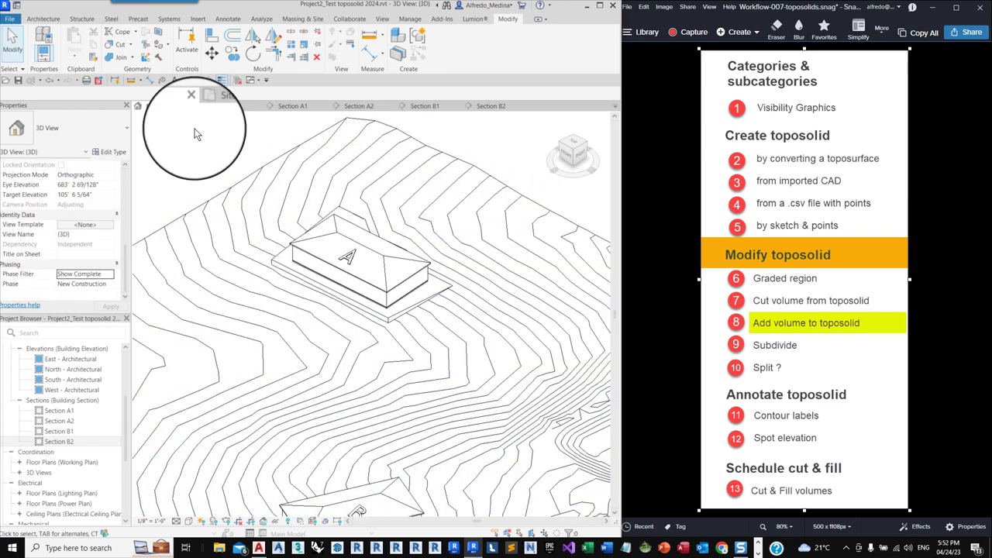
left_click(186, 275)
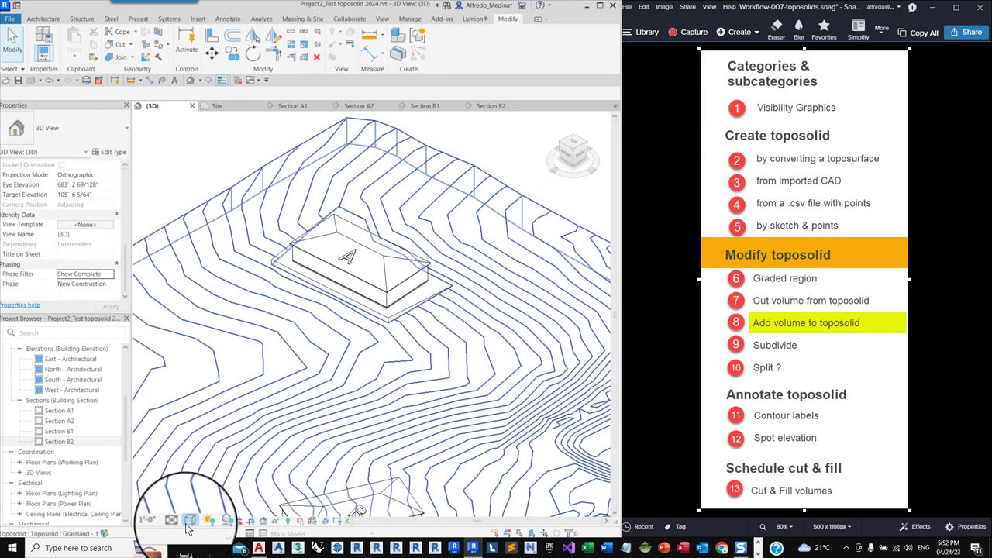
left_click(189, 521)
left_click(232, 471)
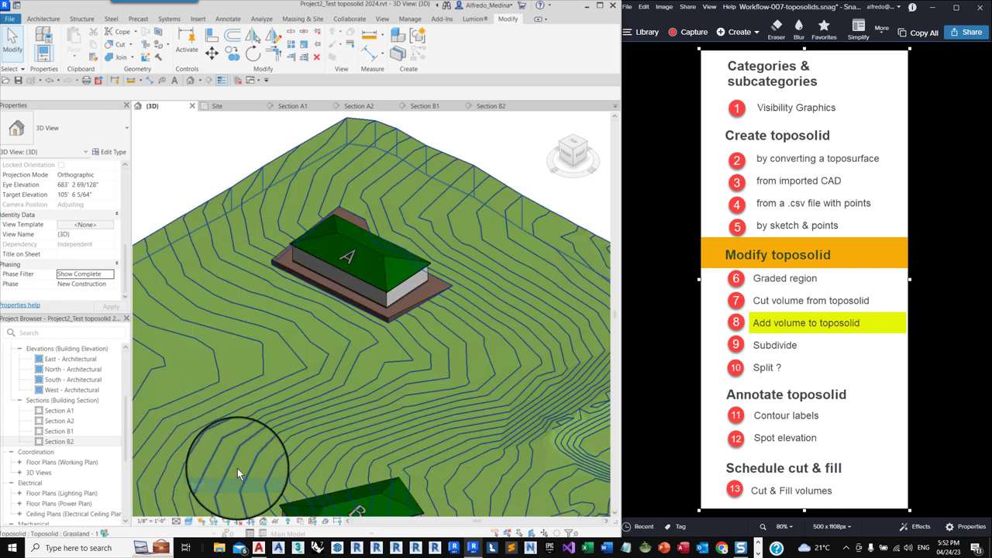
left_click(222, 131)
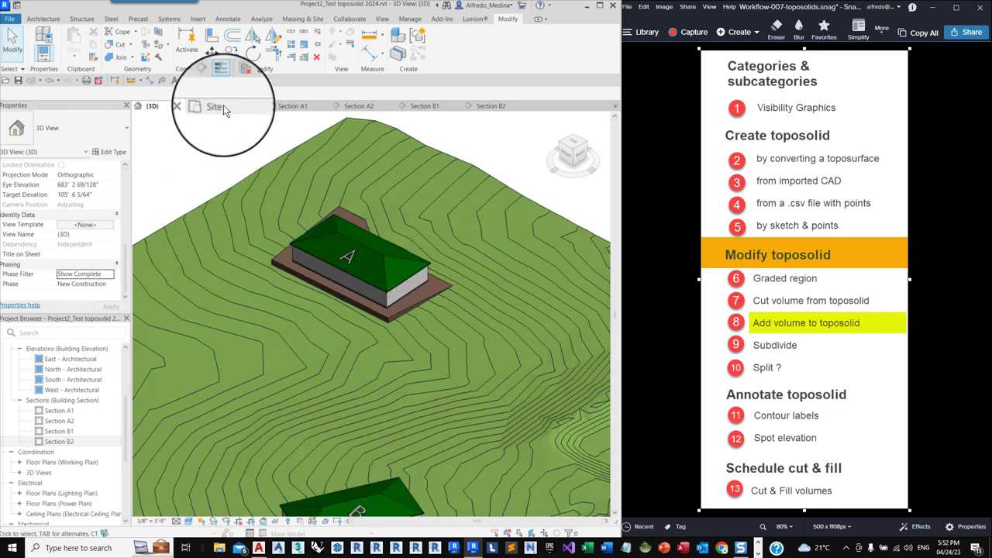
- Examine the edges of the added toposolid pad around building A in the Site plan
left_click(222, 107)
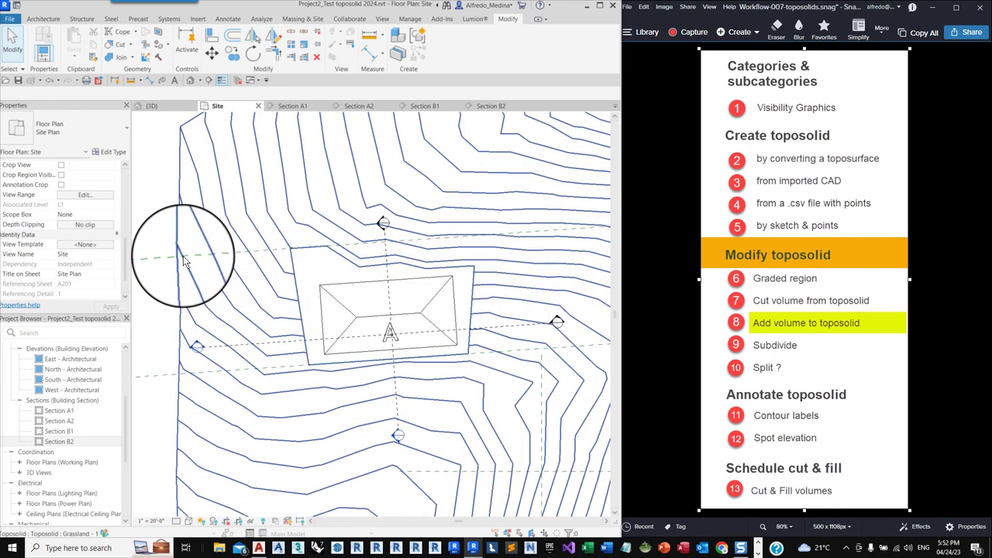
scroll(183, 256, "down", 1)
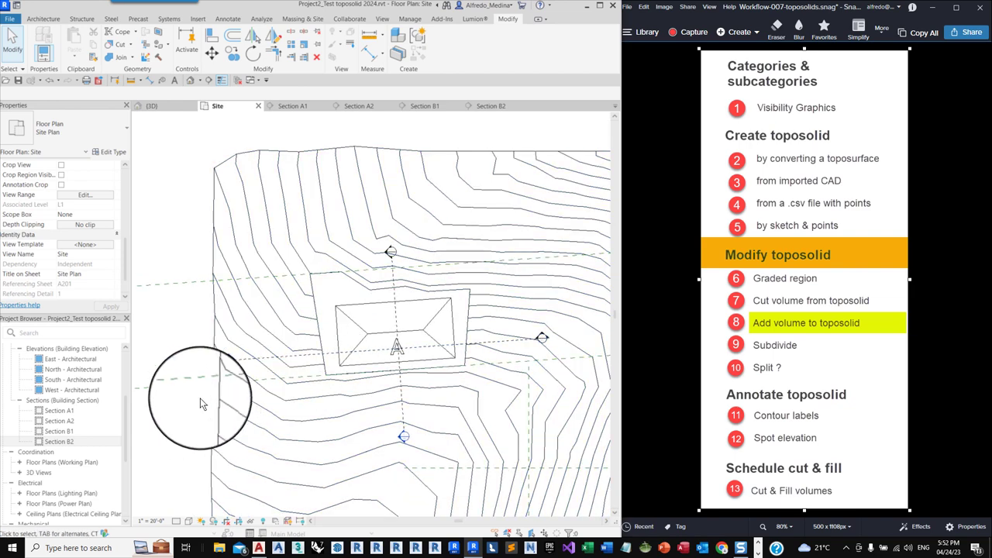
scroll(198, 419, "up", 1)
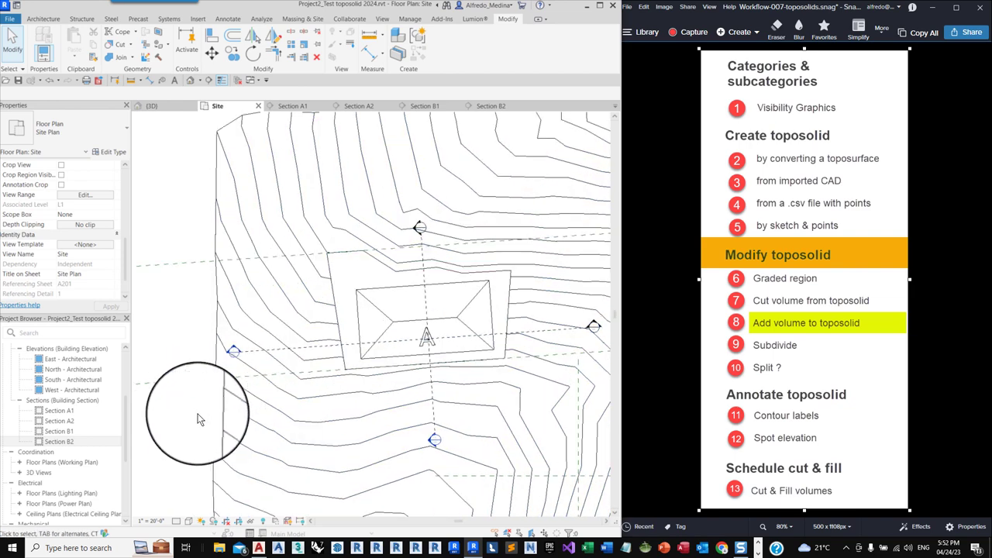
scroll(198, 420, "down", 1)
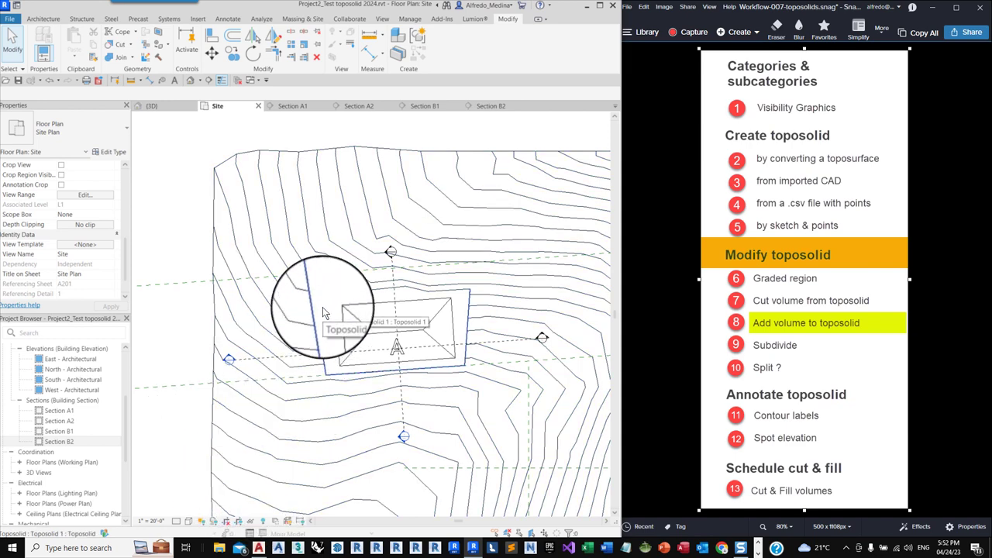
scroll(322, 307, "up", 1)
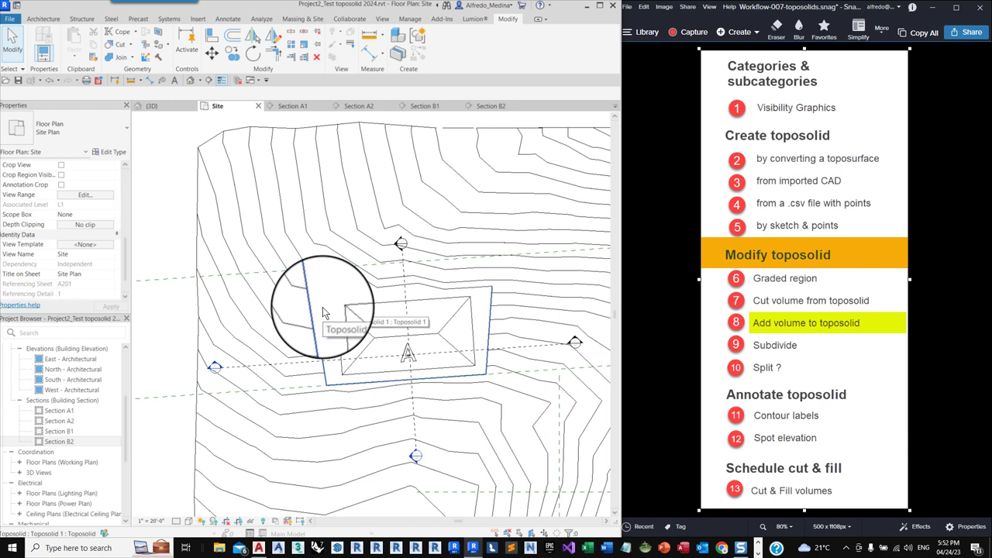
scroll(356, 287, "up", 1)
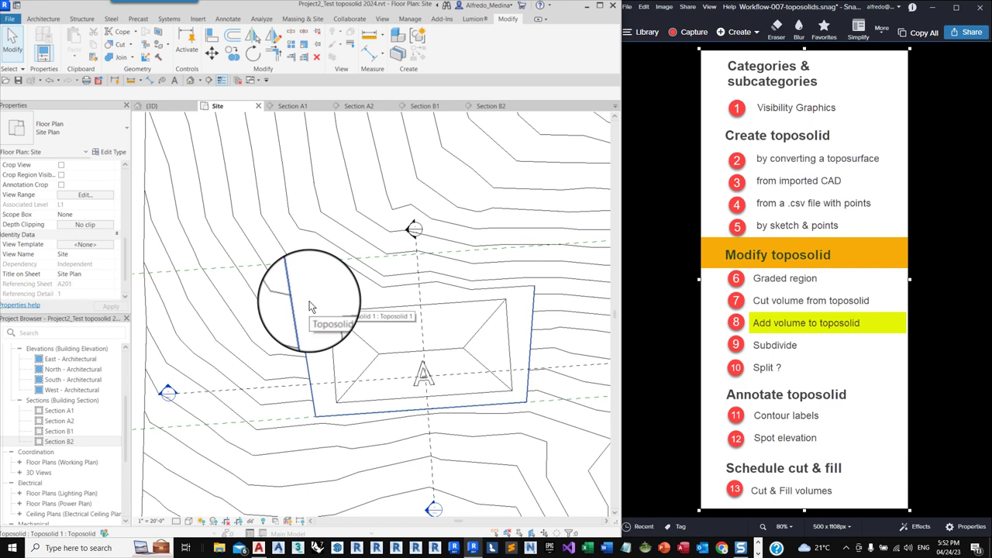
scroll(311, 305, "down", 2)
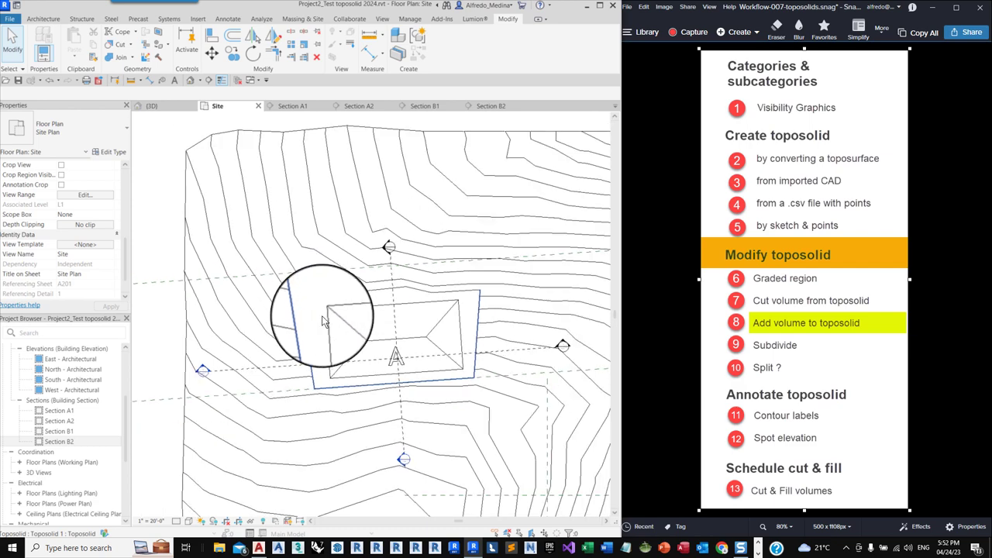
scroll(357, 409, "up", 1)
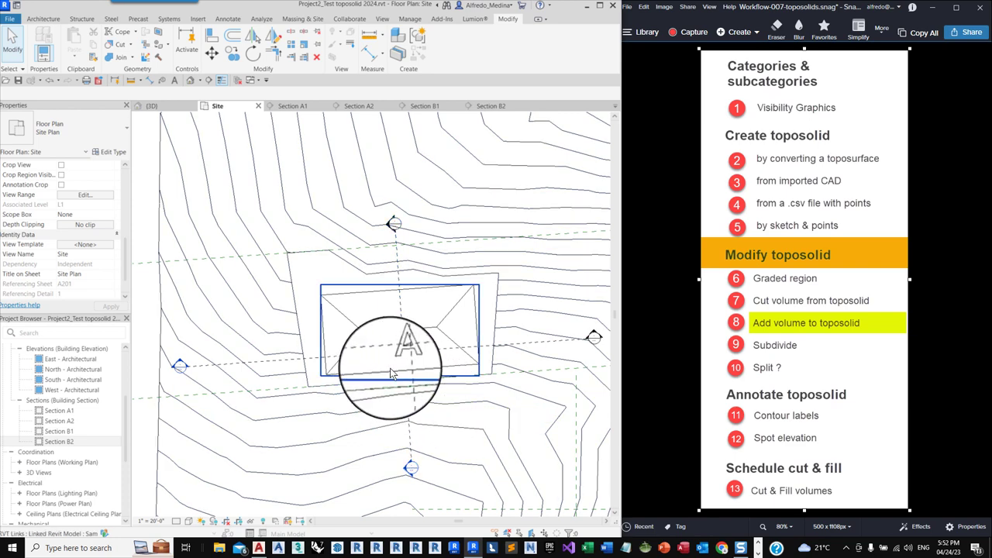
scroll(366, 384, "down", 1)
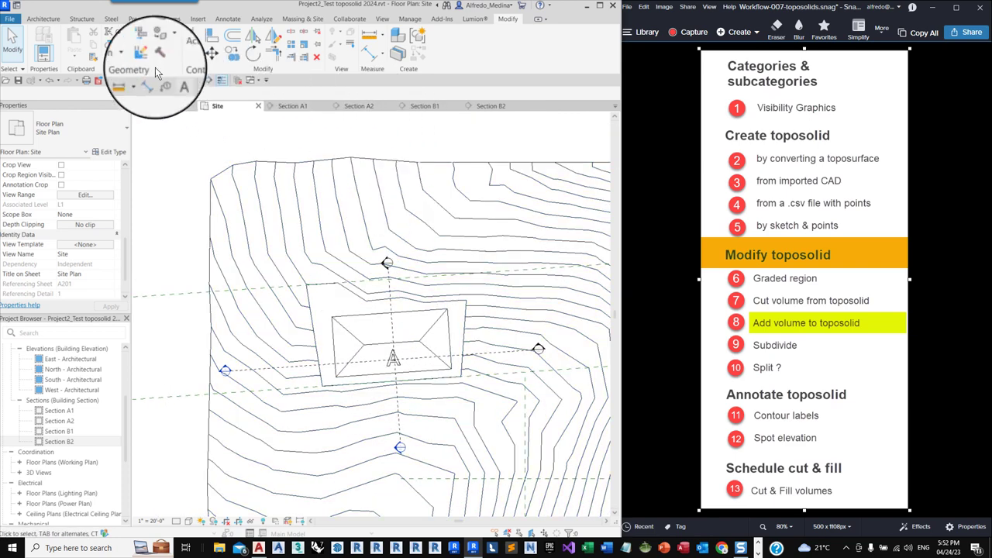
- Set up an architectural Retaining - 12" Concrete wall with base constraint A, base offset -8' 0" and unconnected height 9' 0"
left_click(42, 17)
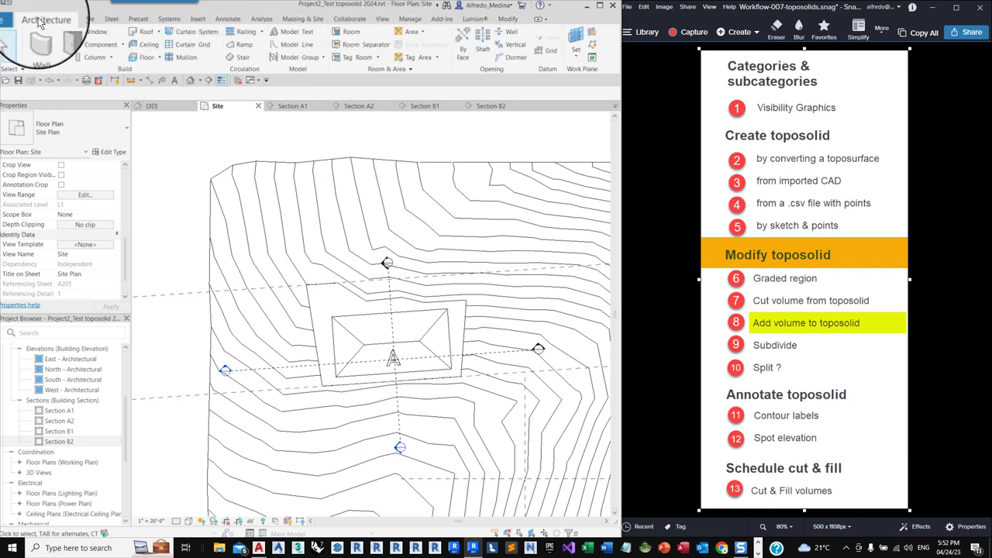
left_click(39, 56)
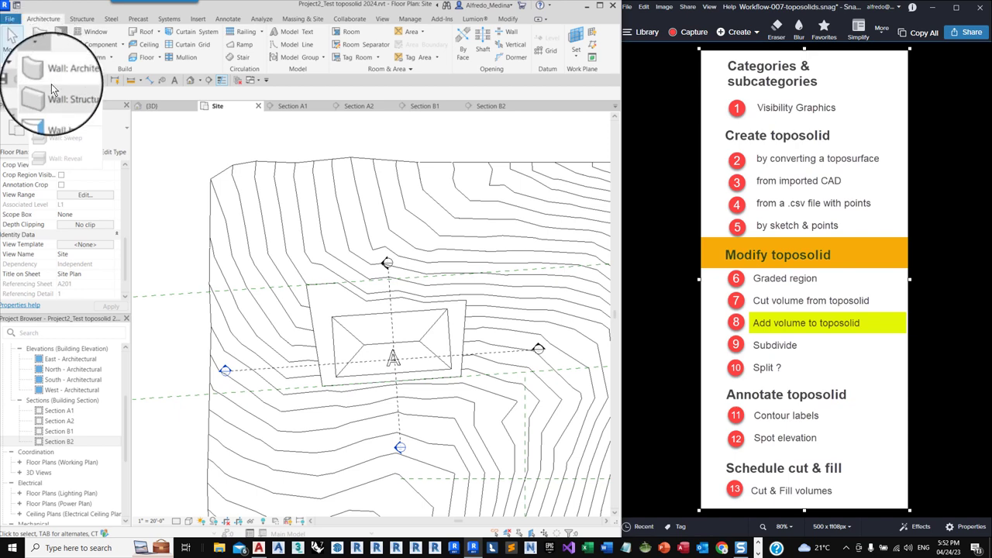
left_click(59, 75)
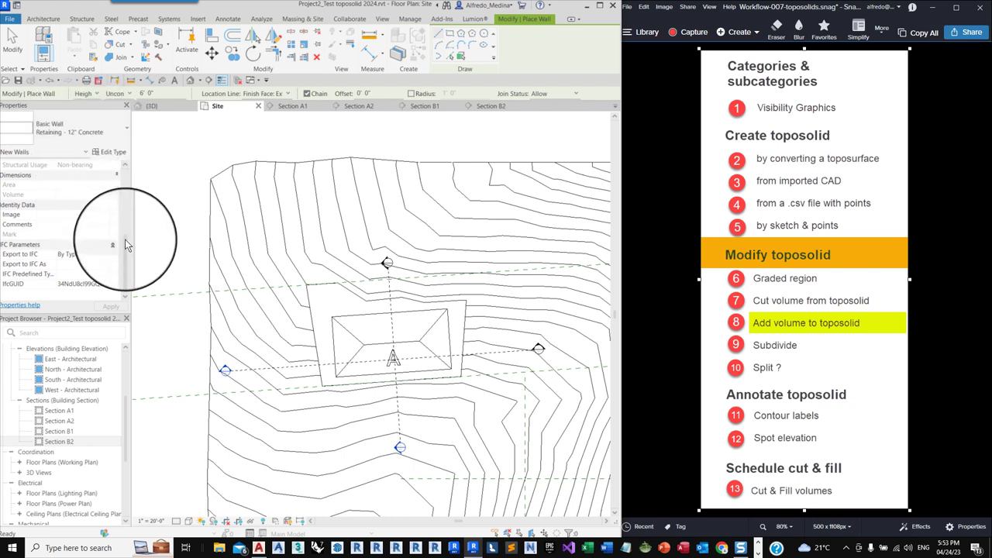
left_click_drag(126, 249, 123, 167)
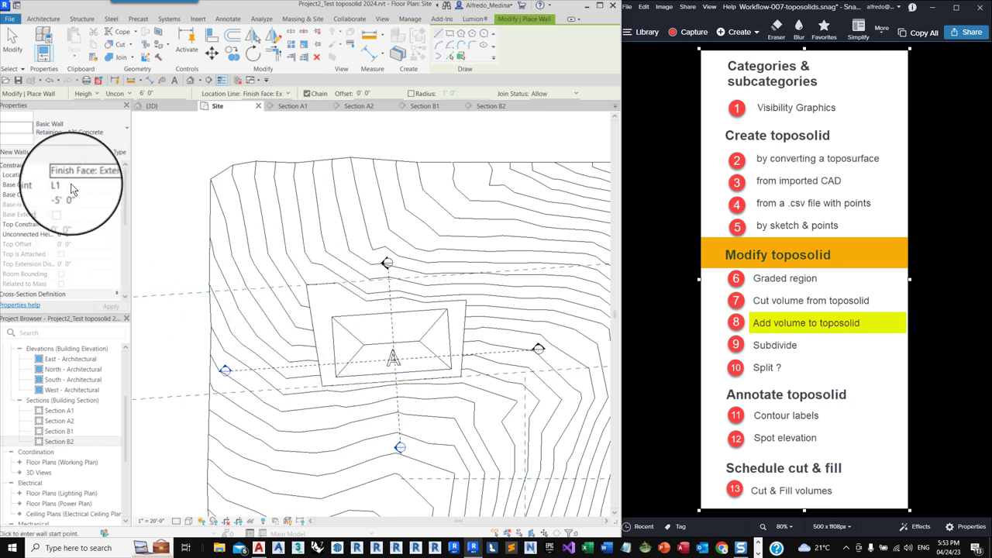
left_click(103, 184)
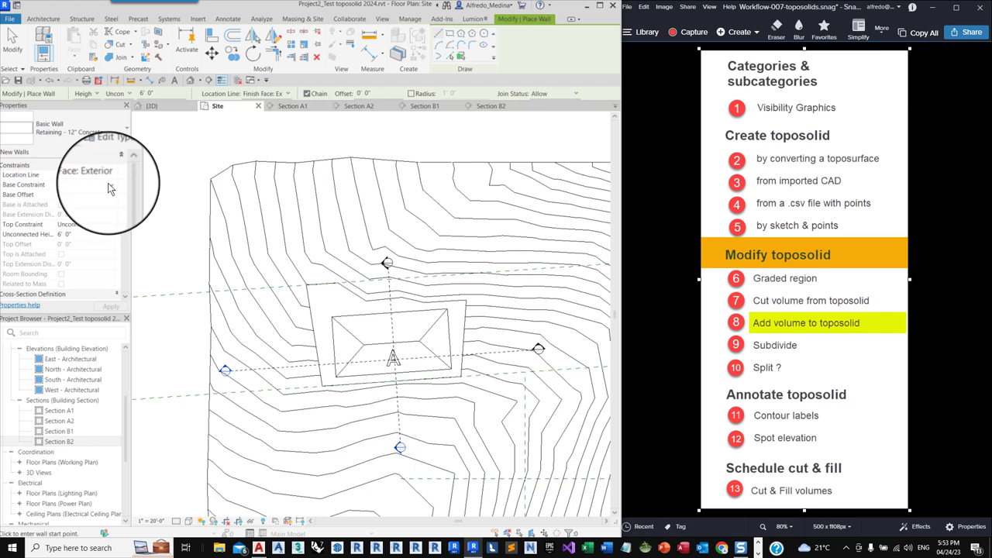
left_click(109, 188)
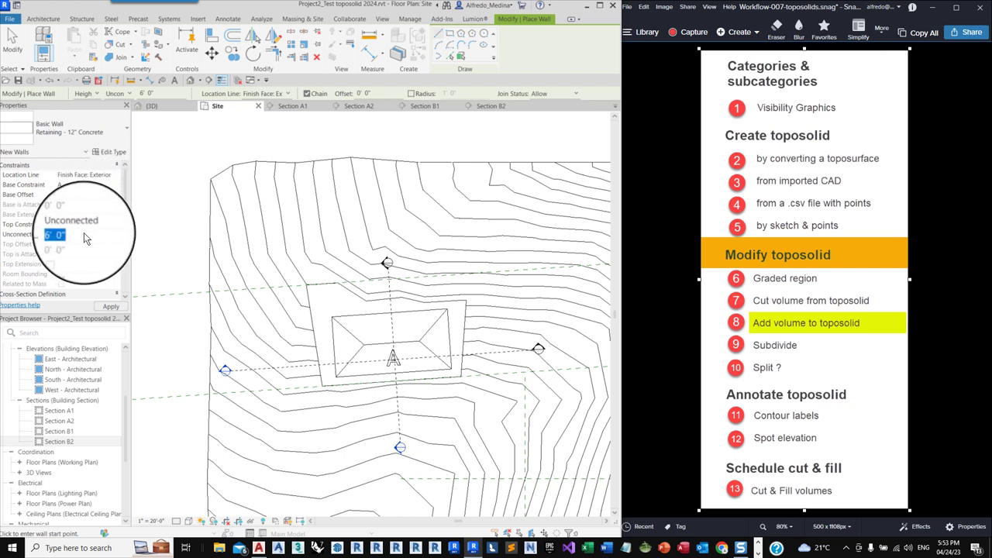
type("9")
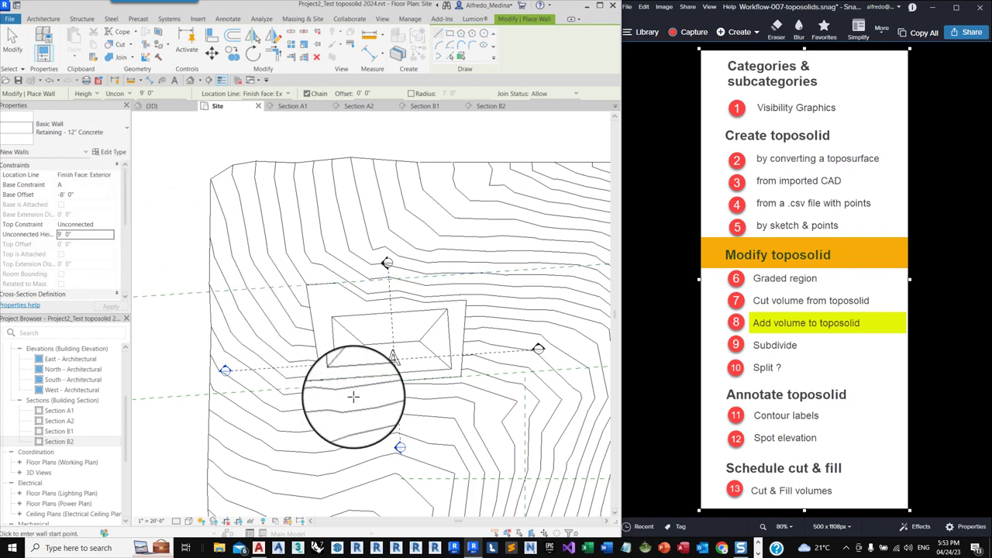
- Draw the retaining wall along the pad's lower edge in the Site plan, from its lower-left to its lower-right corner
scroll(353, 394, "up", 3)
scroll(451, 358, "up", 3)
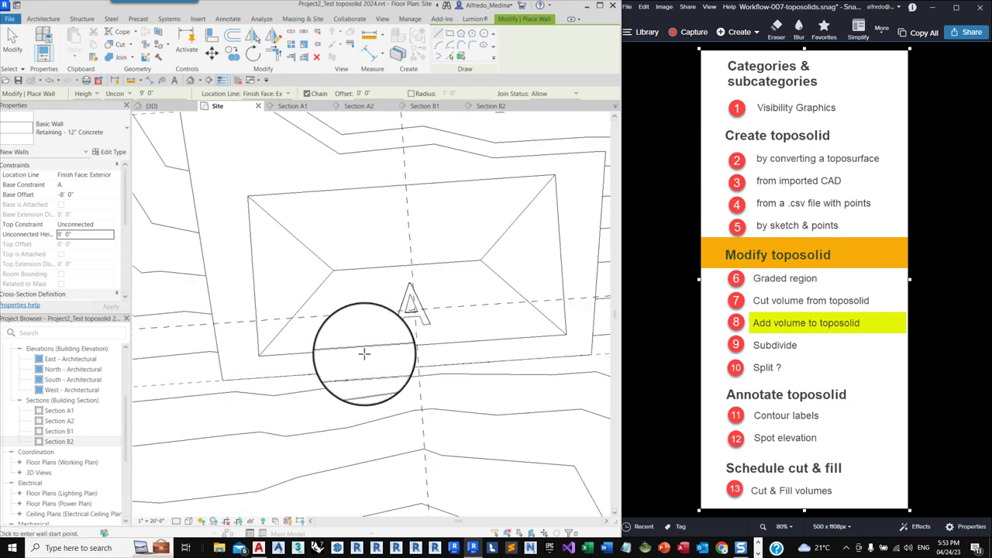
left_click(223, 380)
scroll(214, 359, "down", 2)
scroll(410, 365, "up", 5)
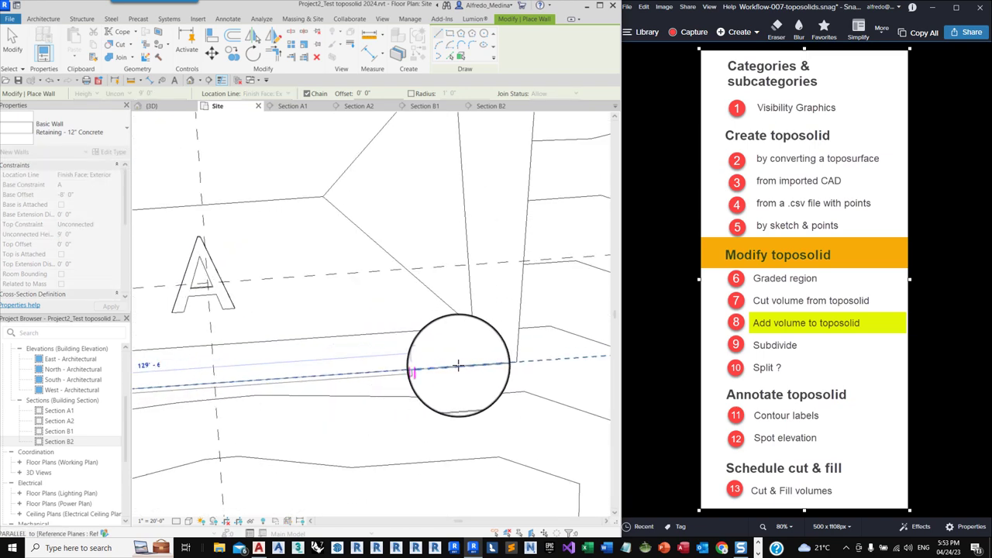
left_click(507, 364)
scroll(511, 362, "down", 4)
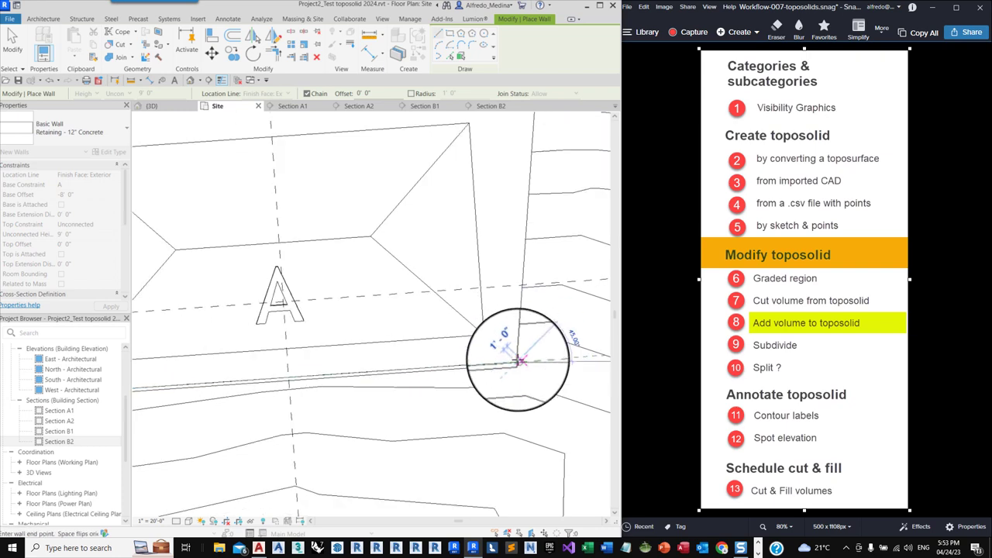
left_click(13, 45)
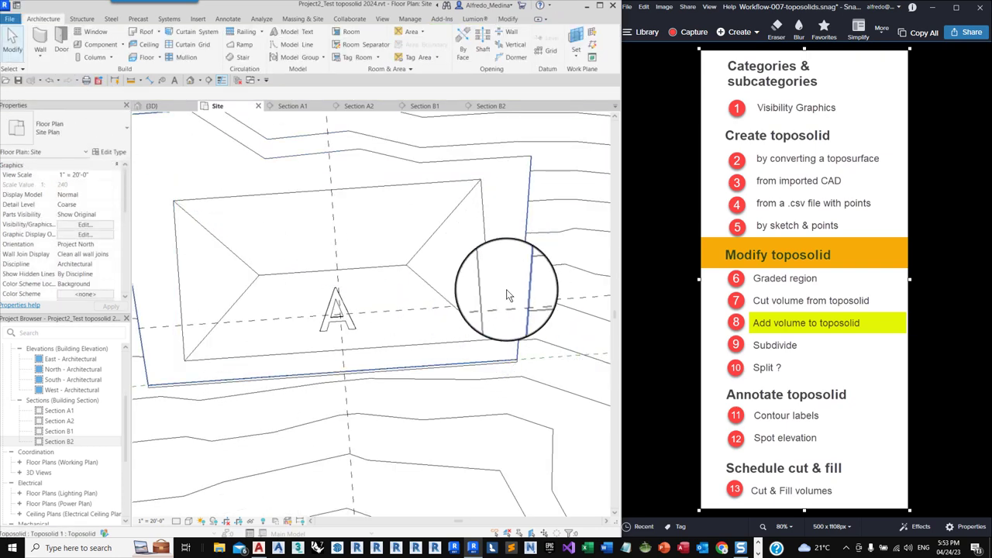
- In Section A2, stretch the retaining wall's base into the toposolid, to a base offset of about -12' 11", and lower its top to level A
scroll(506, 289, "down", 3)
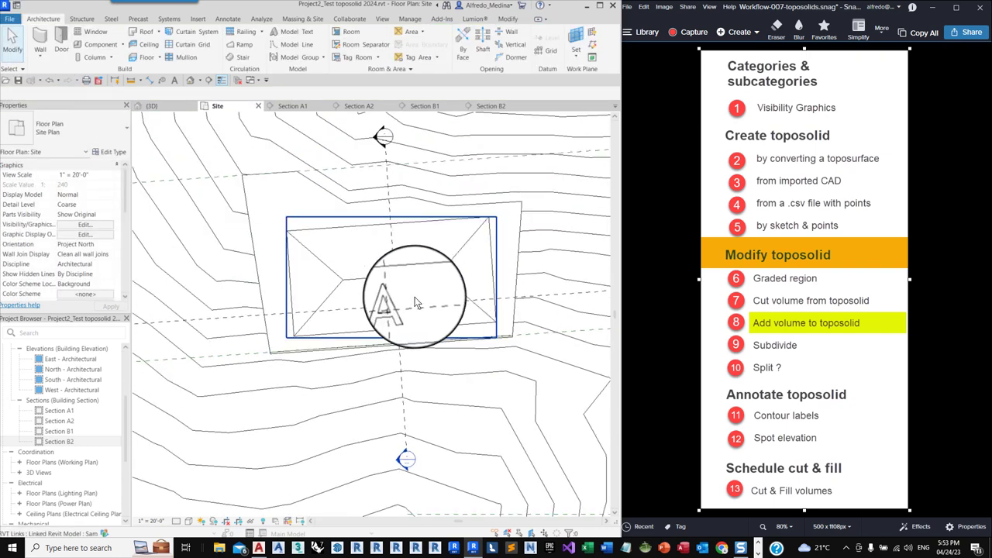
right_click(393, 211)
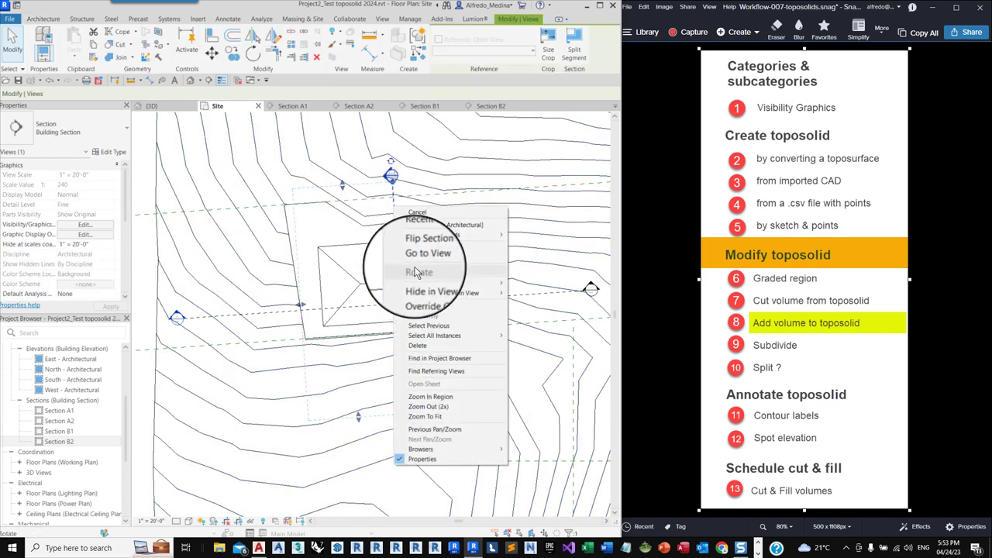
left_click(415, 257)
scroll(324, 358, "up", 5)
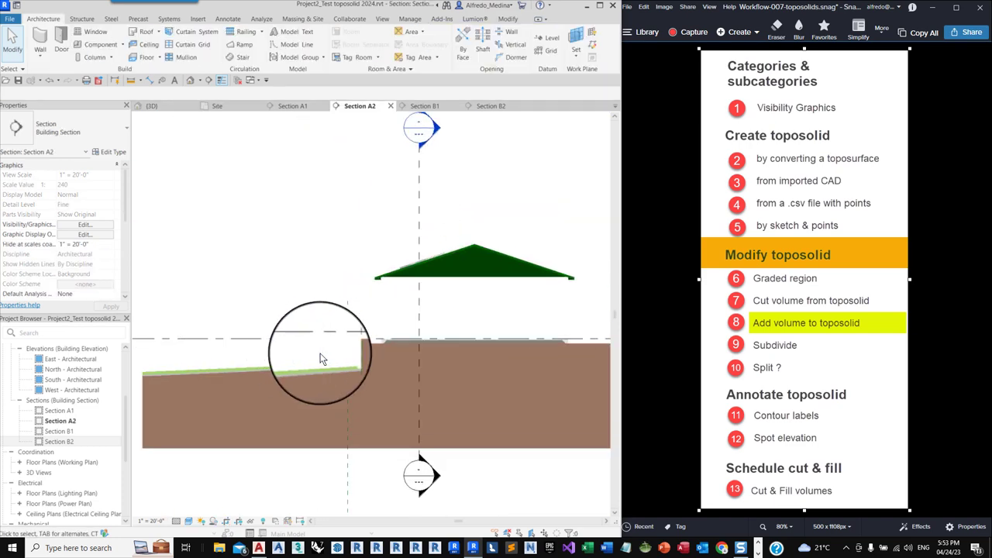
scroll(362, 359, "up", 3)
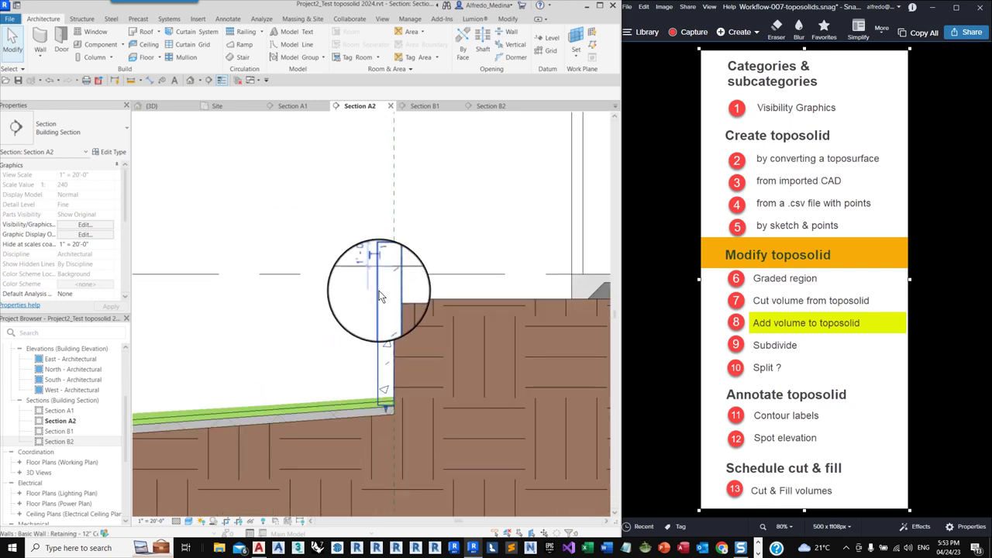
left_click(380, 296)
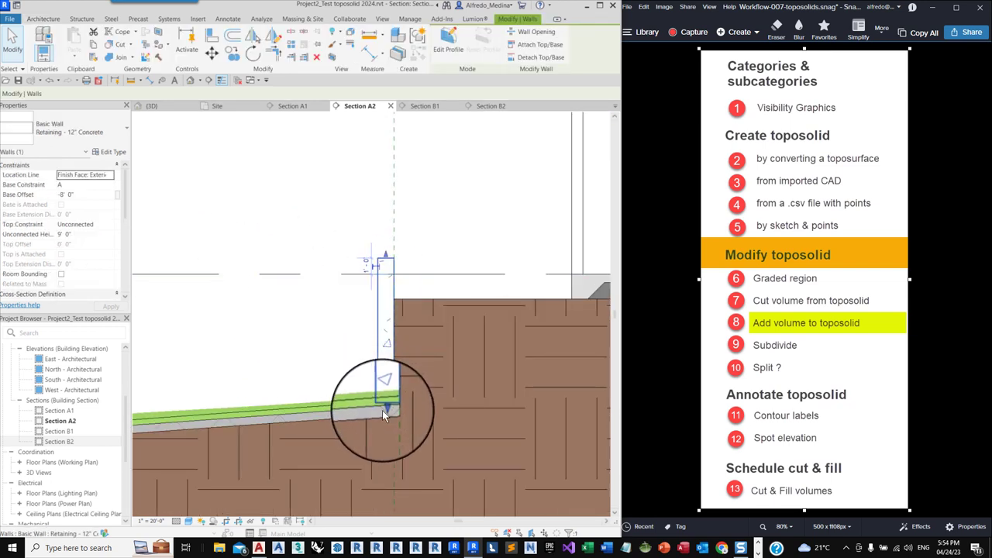
left_click_drag(384, 410, 386, 438)
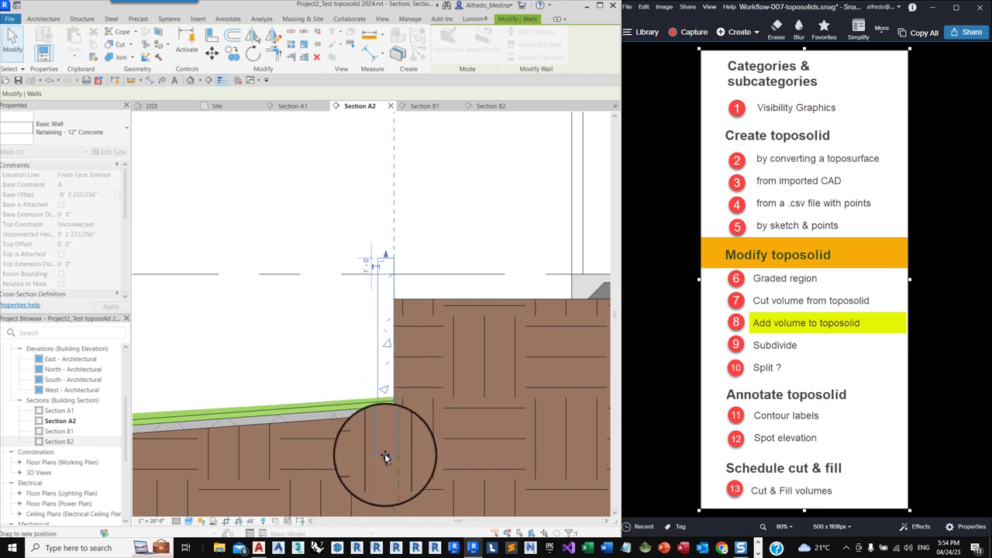
left_click_drag(385, 485, 376, 432)
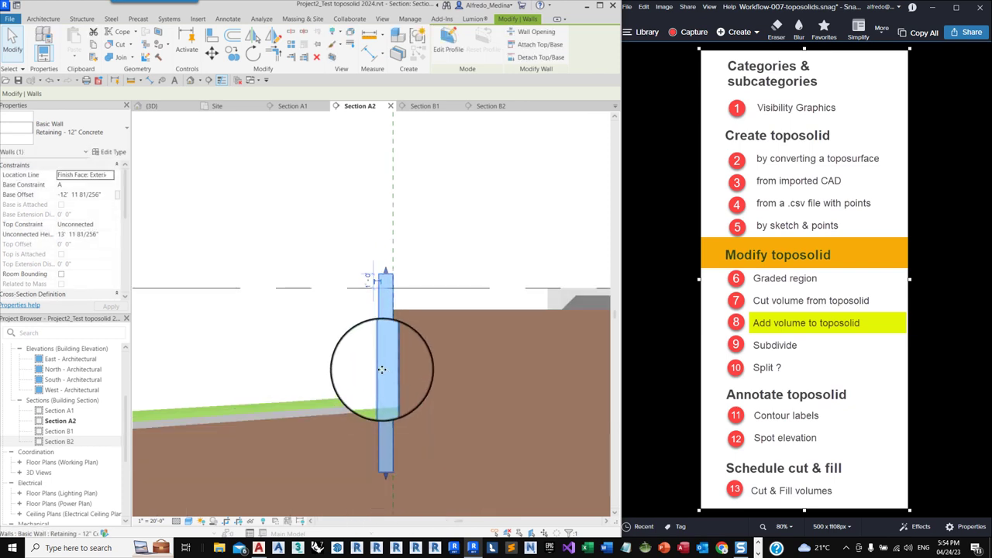
left_click_drag(387, 277, 366, 293)
scroll(313, 362, "down", 2)
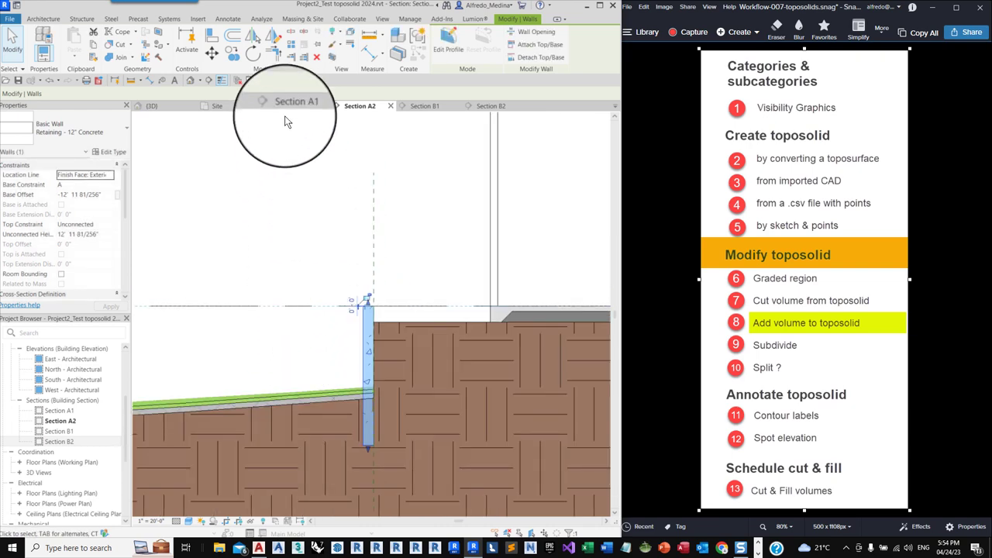
- Place a Bearing Footing - 36" x 12" wall foundation under the retaining wall in the Site plan
left_click(235, 110)
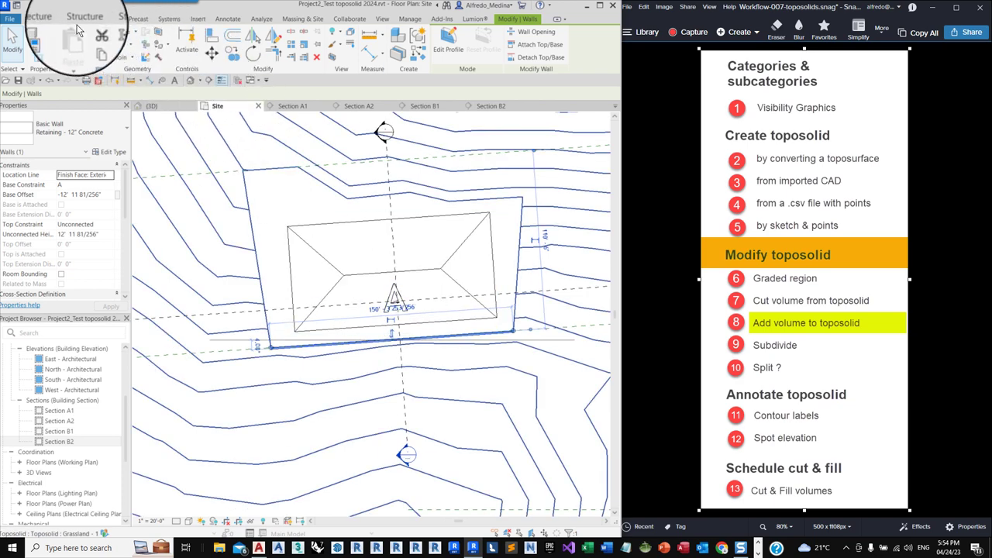
left_click(53, 22)
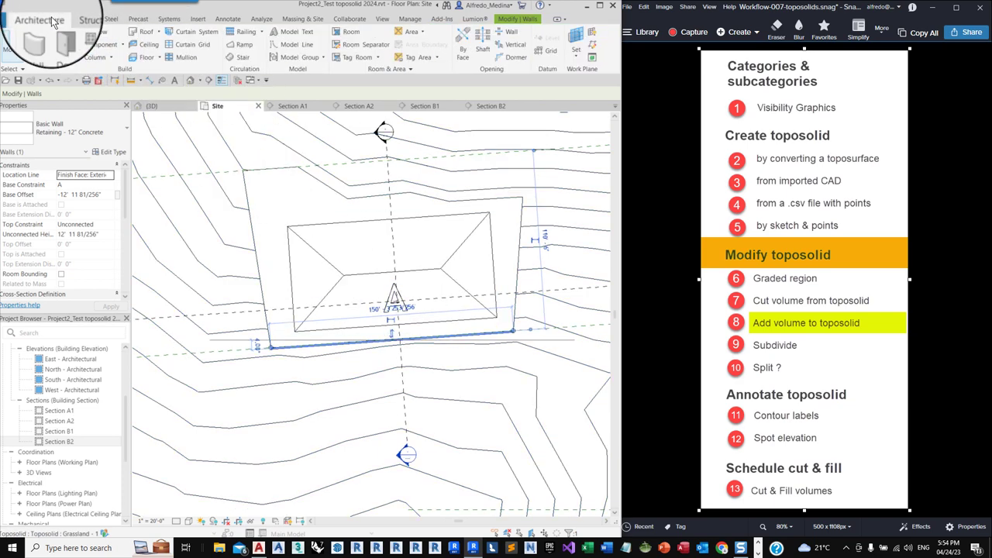
left_click(87, 18)
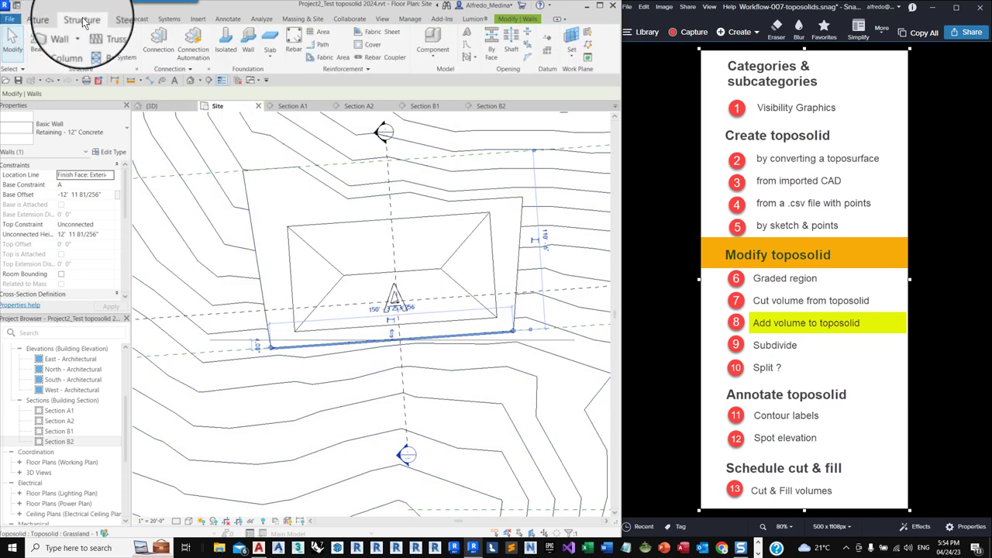
left_click(255, 47)
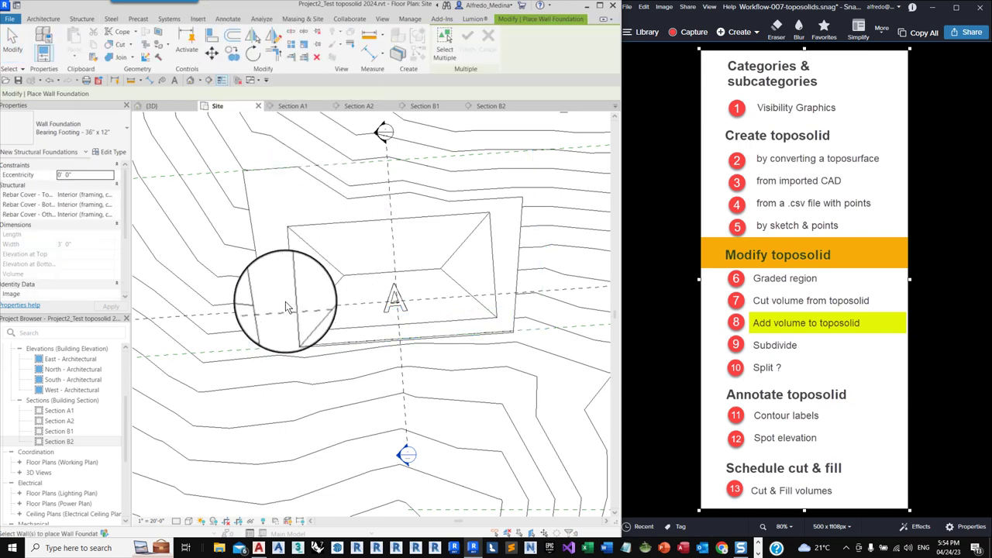
scroll(285, 311, "up", 3)
left_click(287, 350)
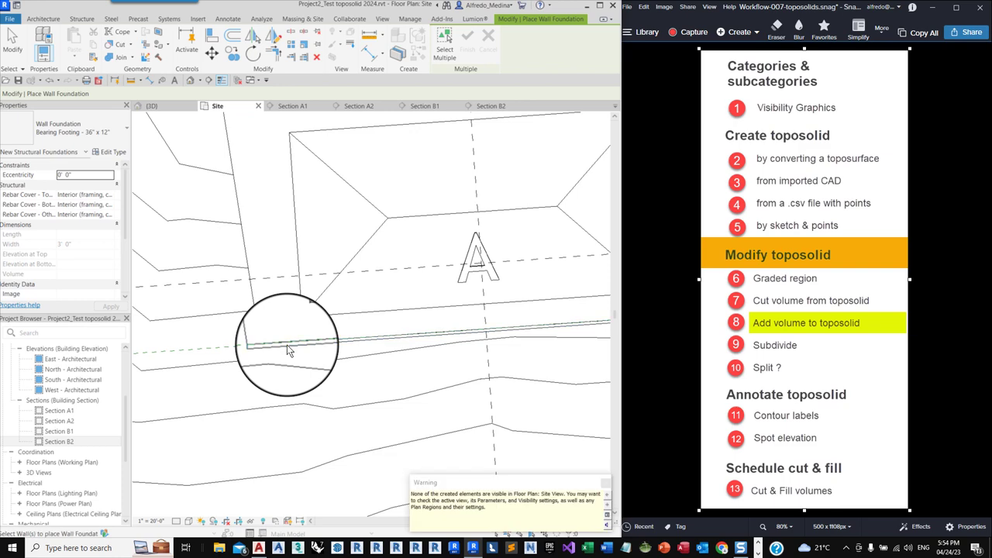
scroll(287, 351, "down", 5)
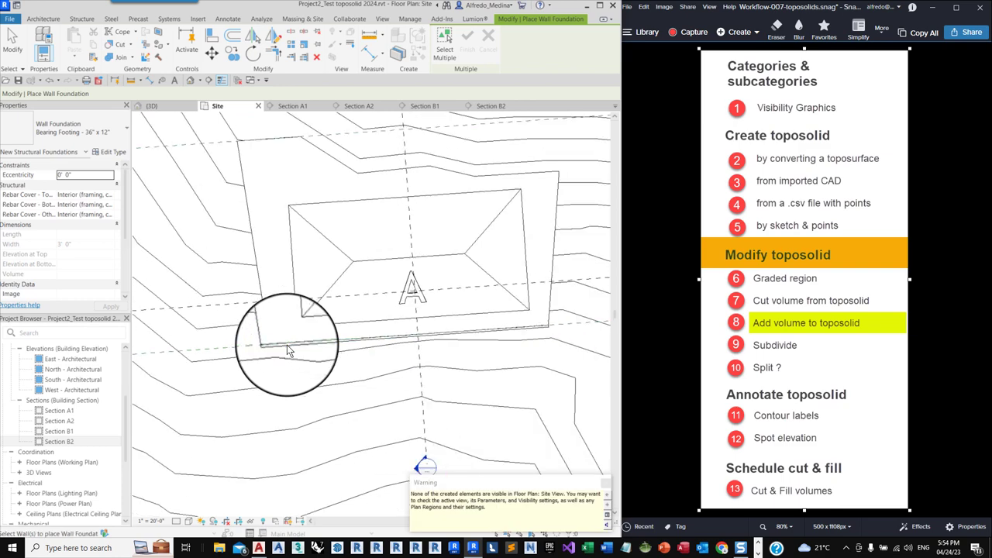
- In Section A2, cut the sloping main toposolid with the concrete retaining wall
left_click(296, 107)
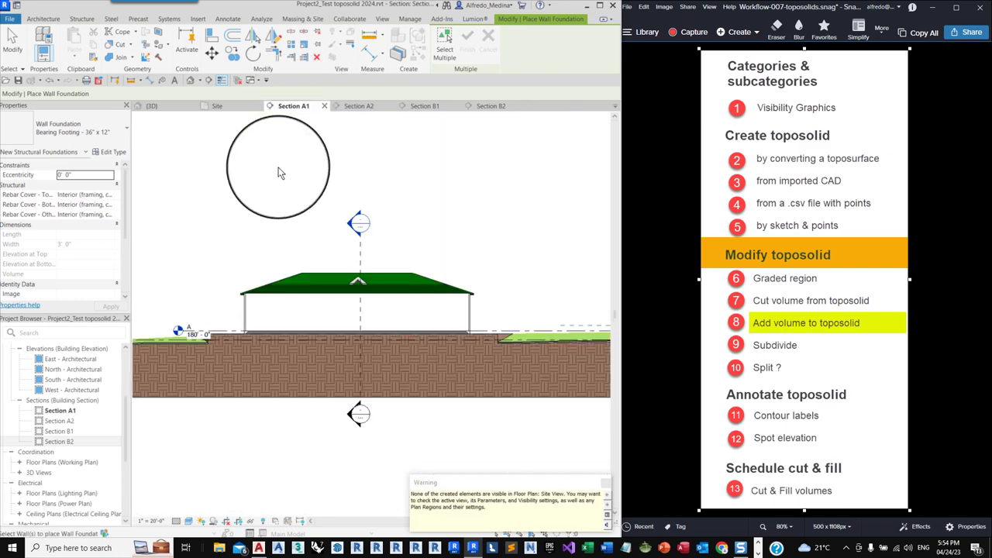
left_click(355, 107)
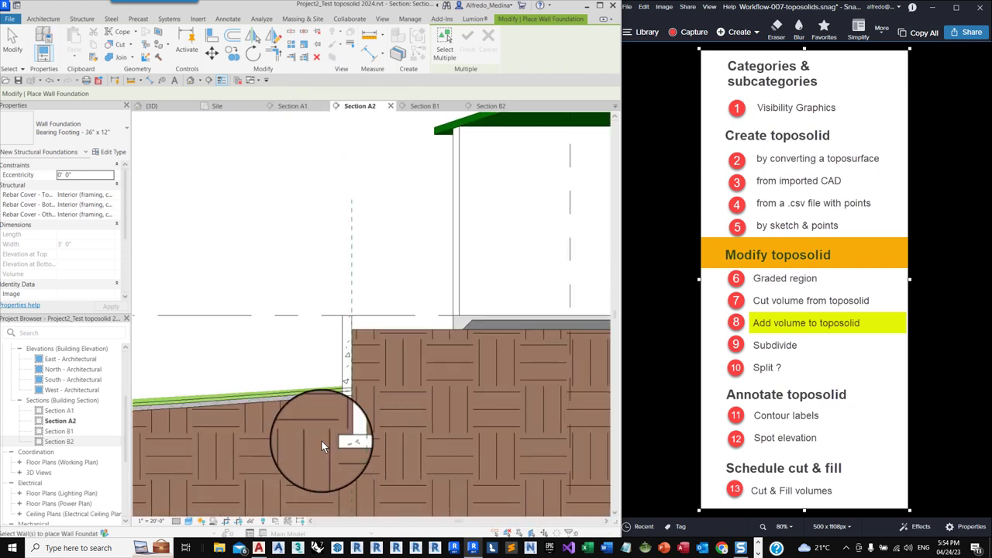
scroll(273, 353, "down", 1)
scroll(328, 392, "up", 4)
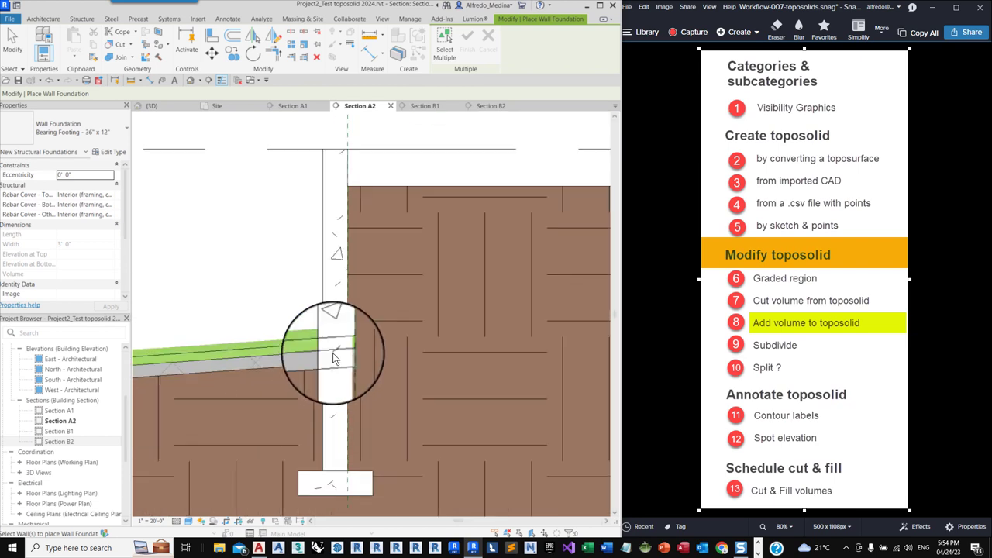
middle_click_drag(313, 375, 321, 366)
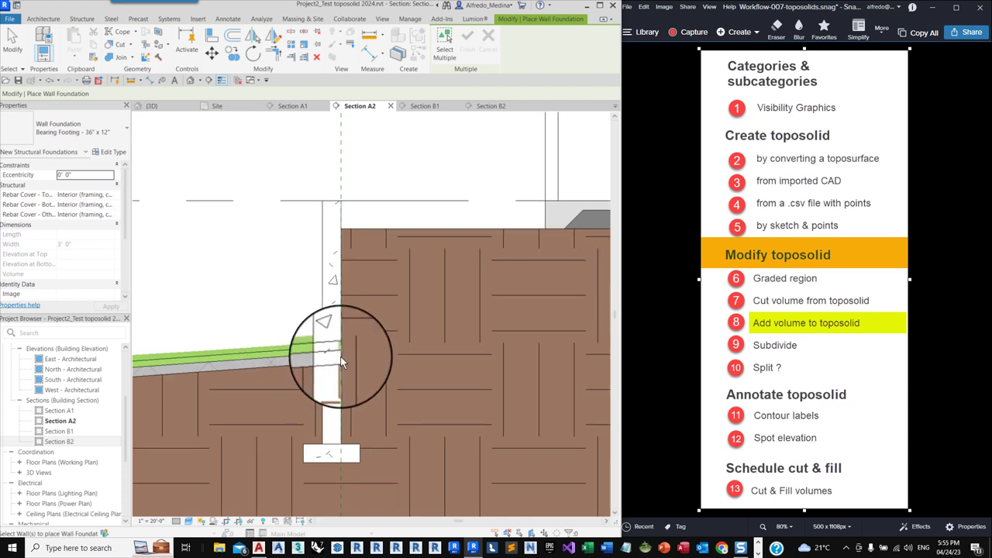
scroll(284, 244, "down", 1)
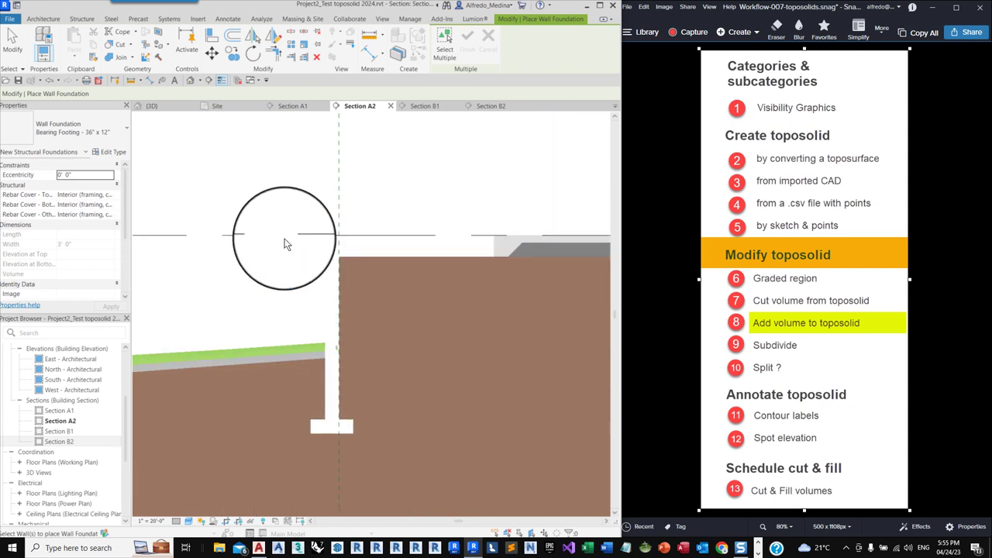
left_click(131, 46)
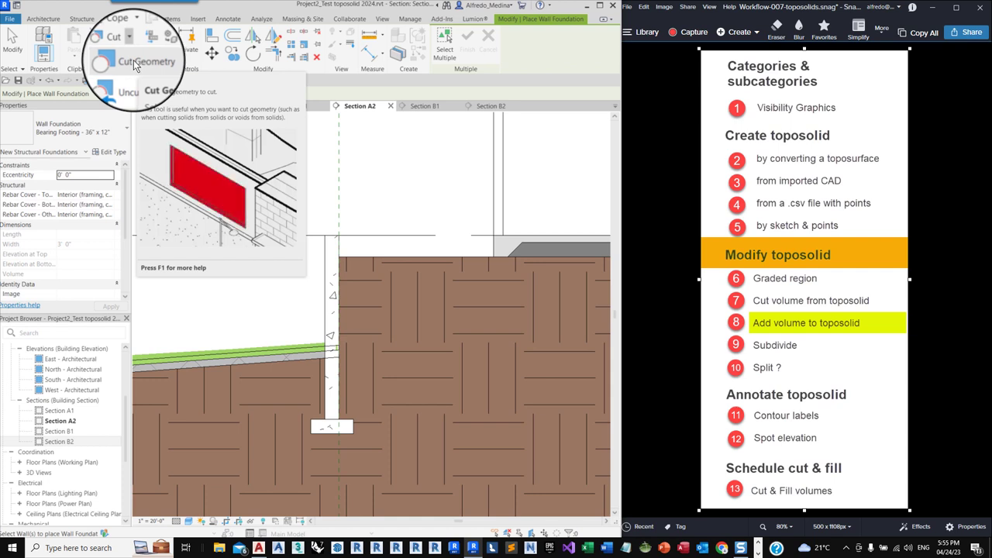
left_click(133, 59)
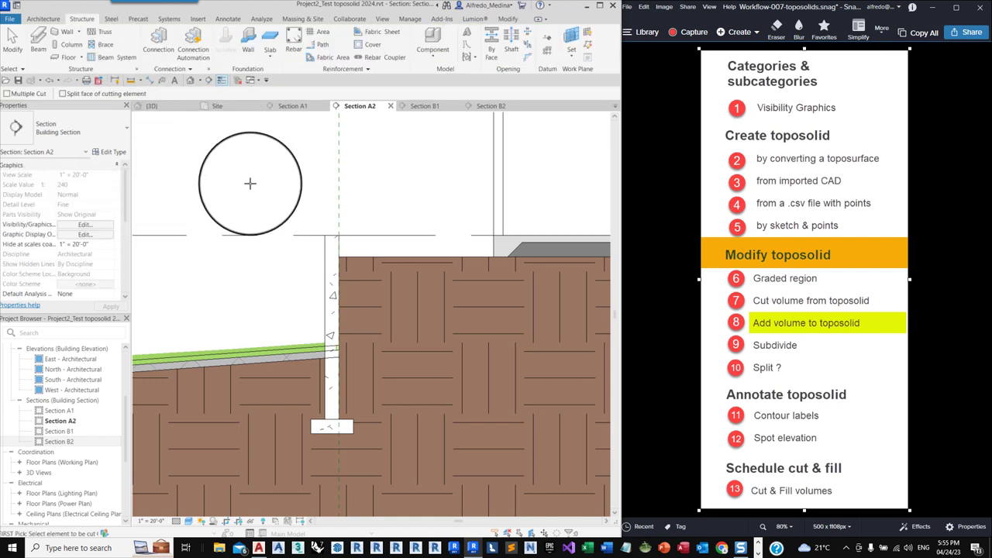
left_click(300, 361)
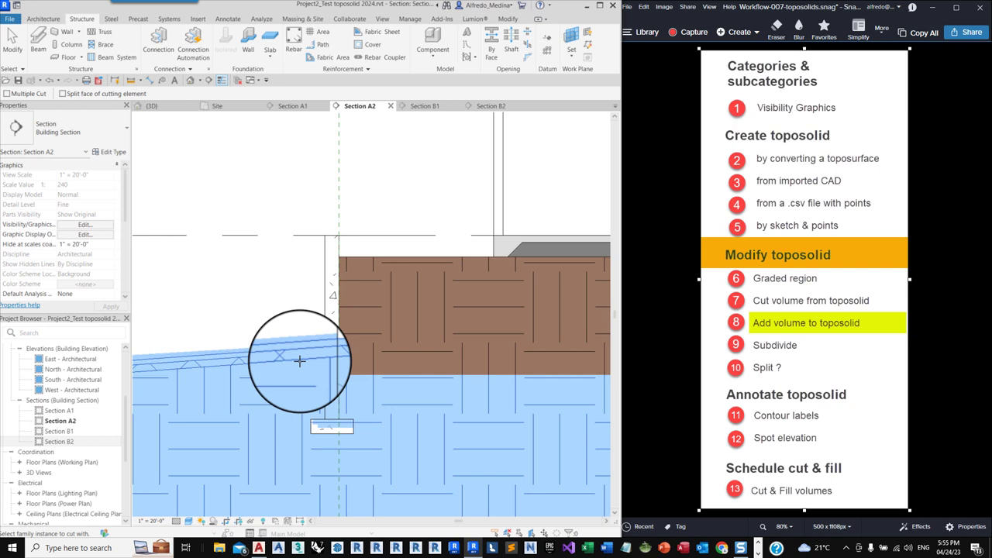
left_click(325, 324)
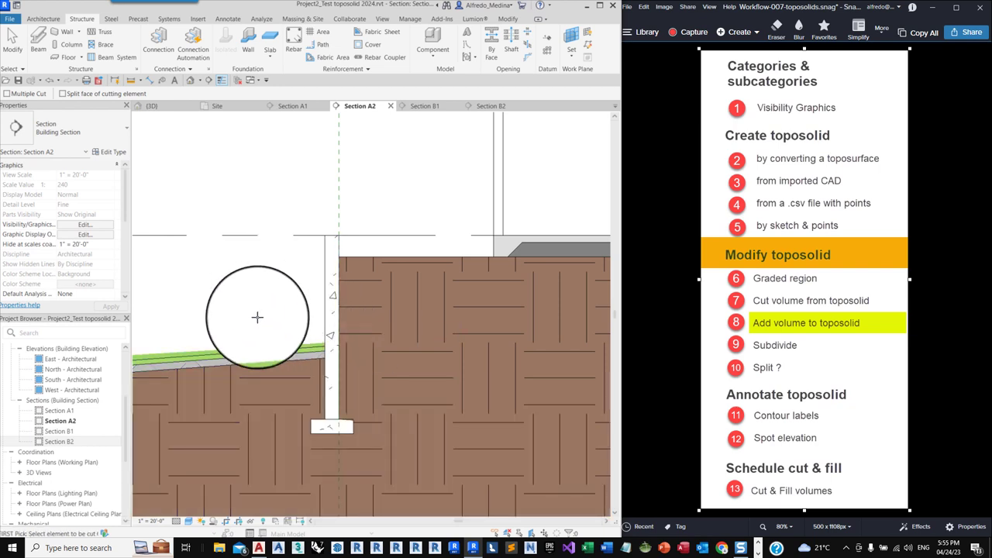
scroll(256, 316, "down", 2)
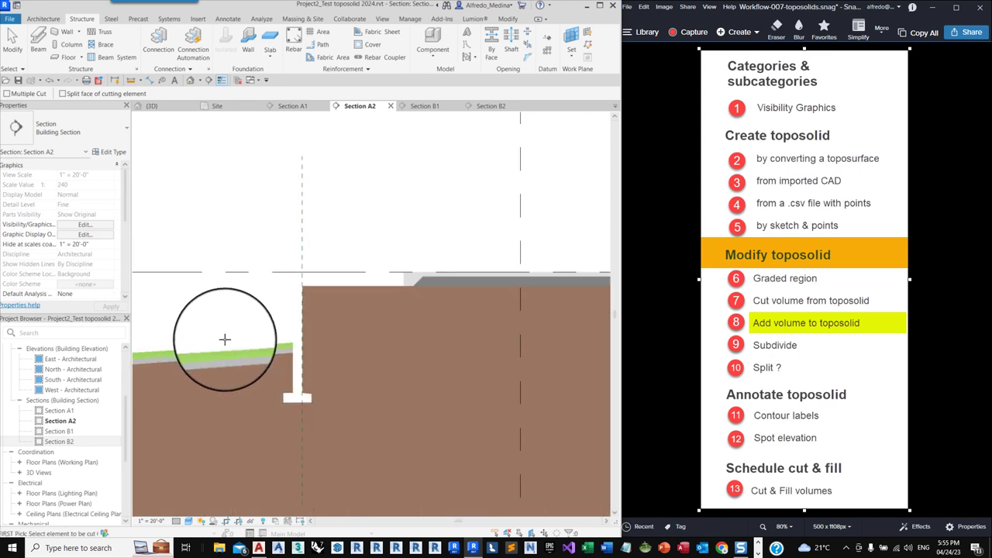
scroll(225, 339, "down", 3)
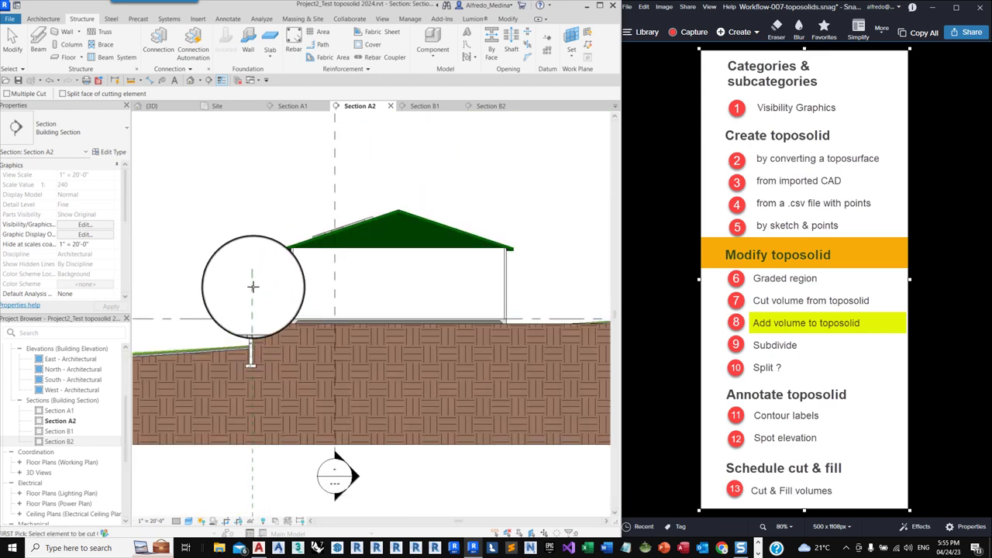
scroll(248, 286, "down", 1)
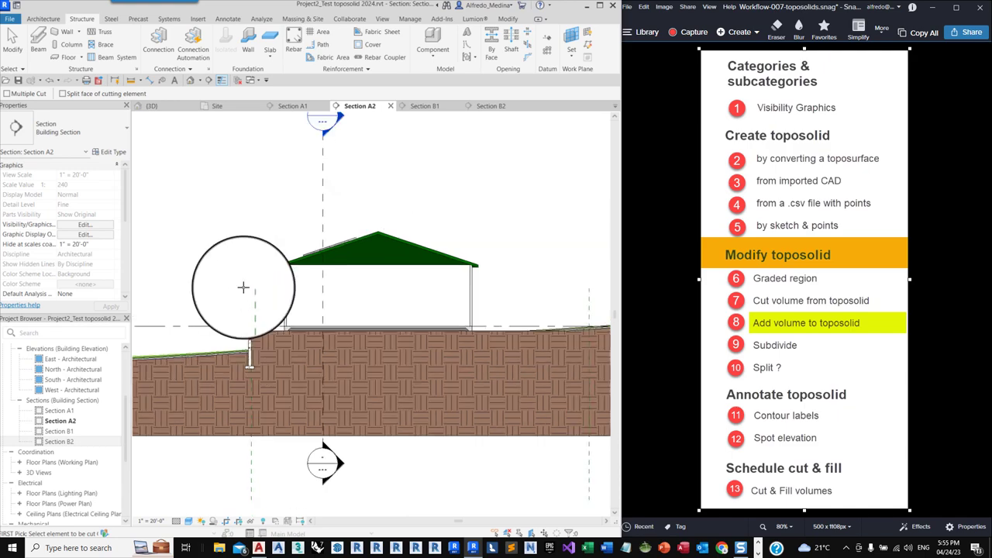
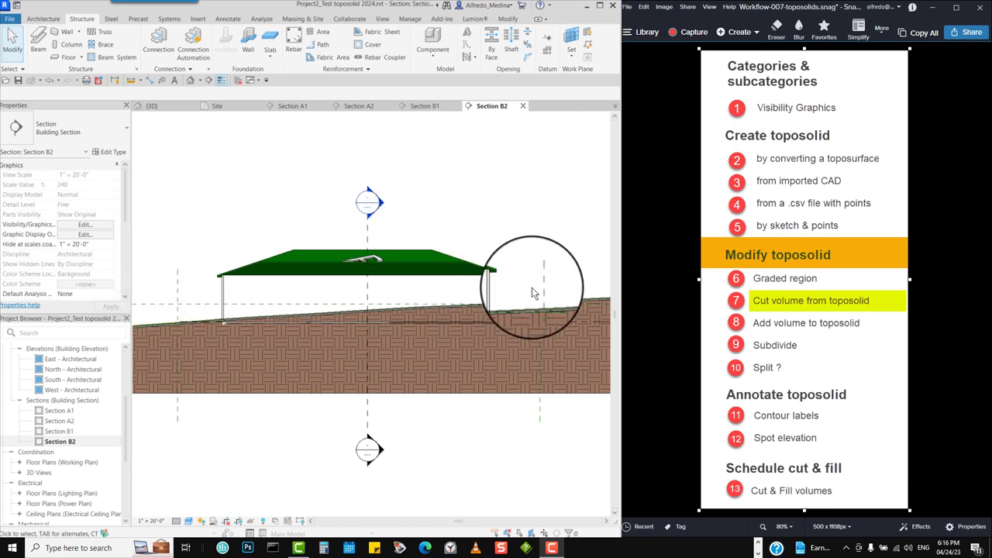
- In the Site plan around building B, start an in-place model of category Toposolid and accept its default name
left_click(222, 106)
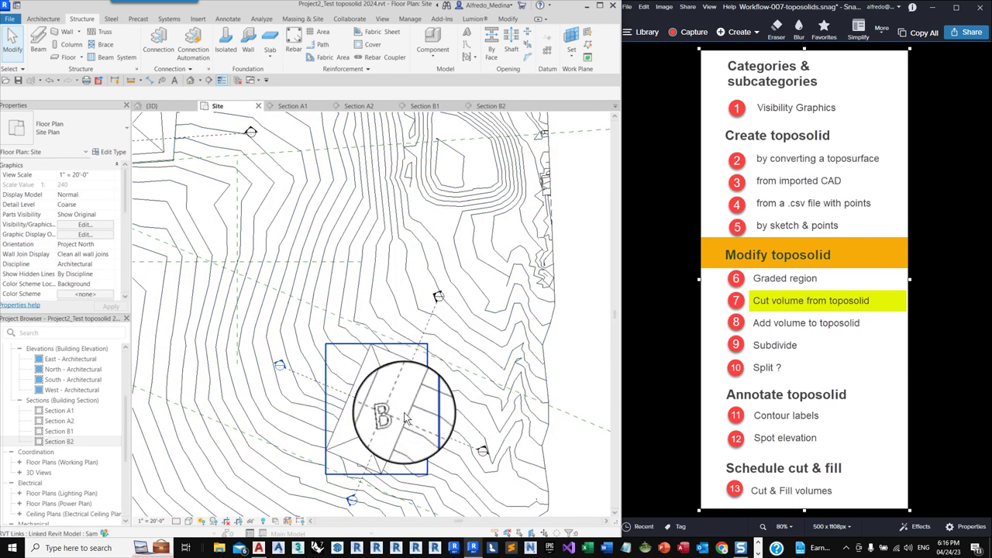
scroll(406, 419, "down", 2)
scroll(421, 443, "up", 3)
middle_click_drag(410, 465, 403, 310)
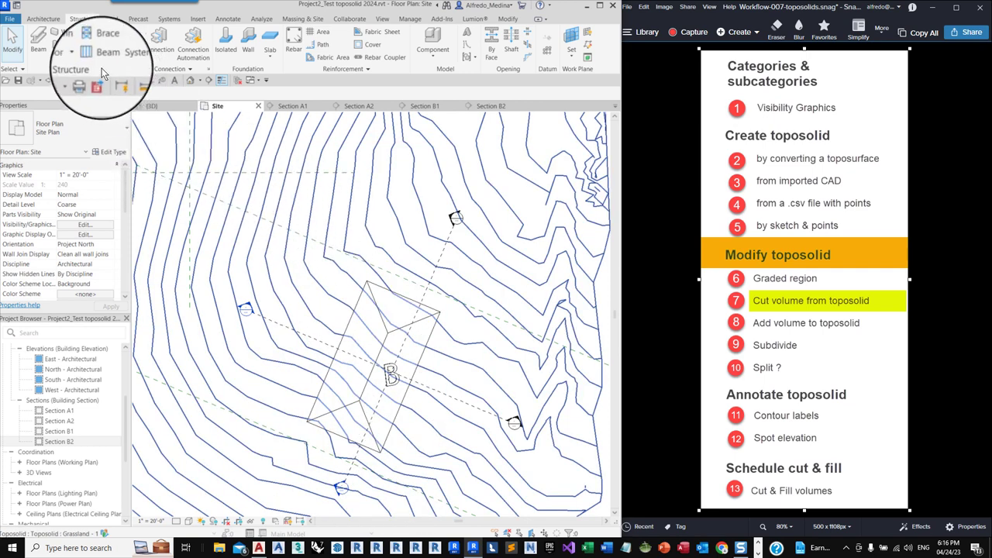
left_click(49, 21)
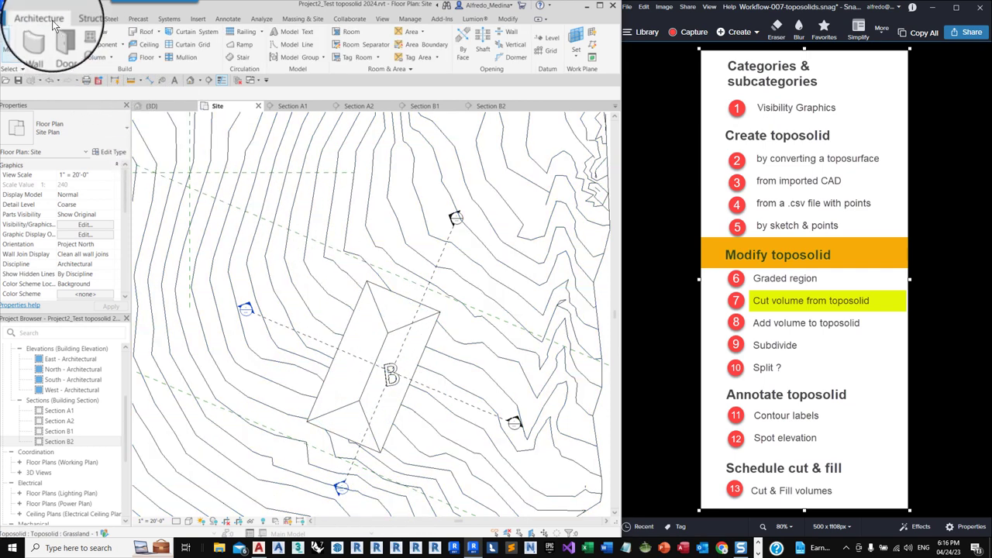
left_click(122, 44)
left_click(115, 83)
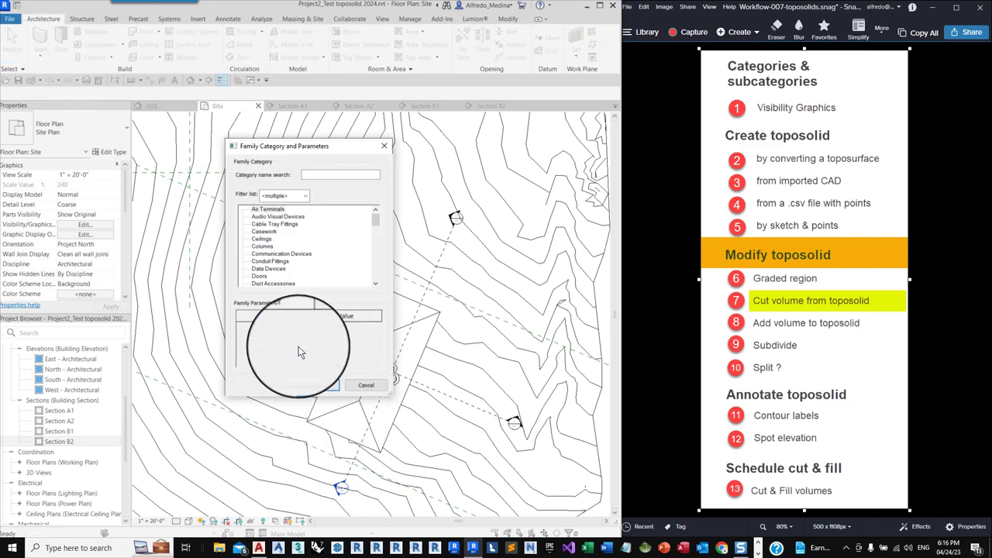
left_click(267, 268)
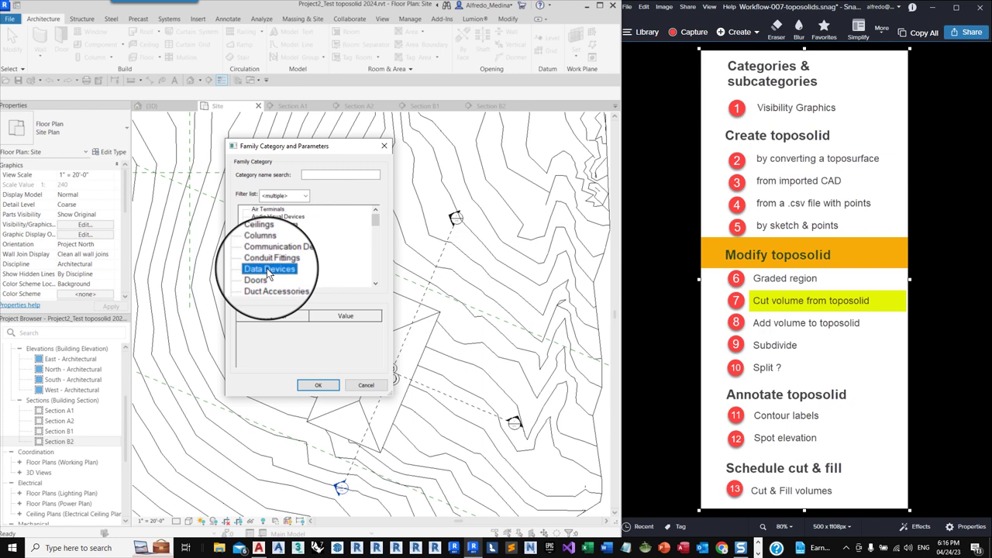
scroll(267, 269, "down", 10)
left_click(266, 270)
scroll(267, 279, "down", 1)
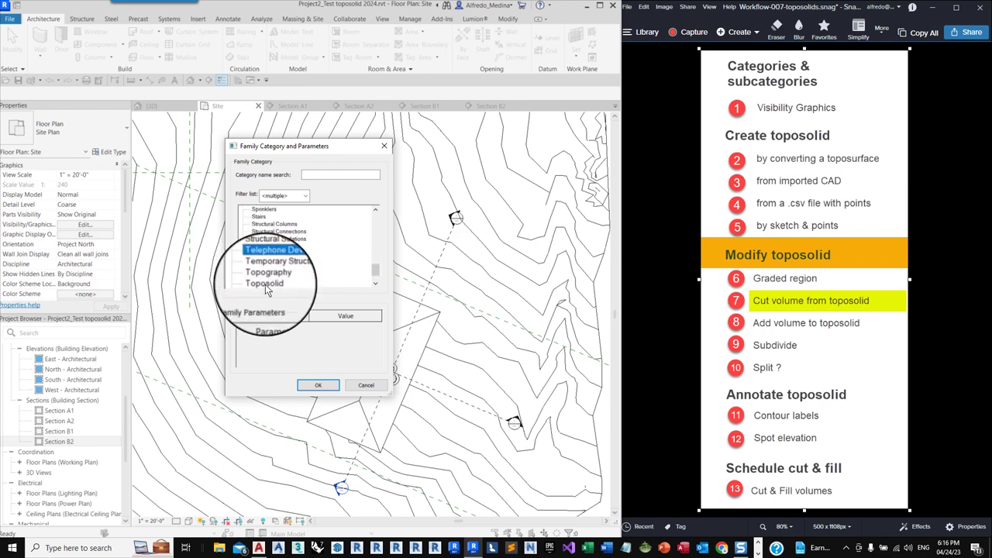
left_click(265, 275)
left_click(318, 389)
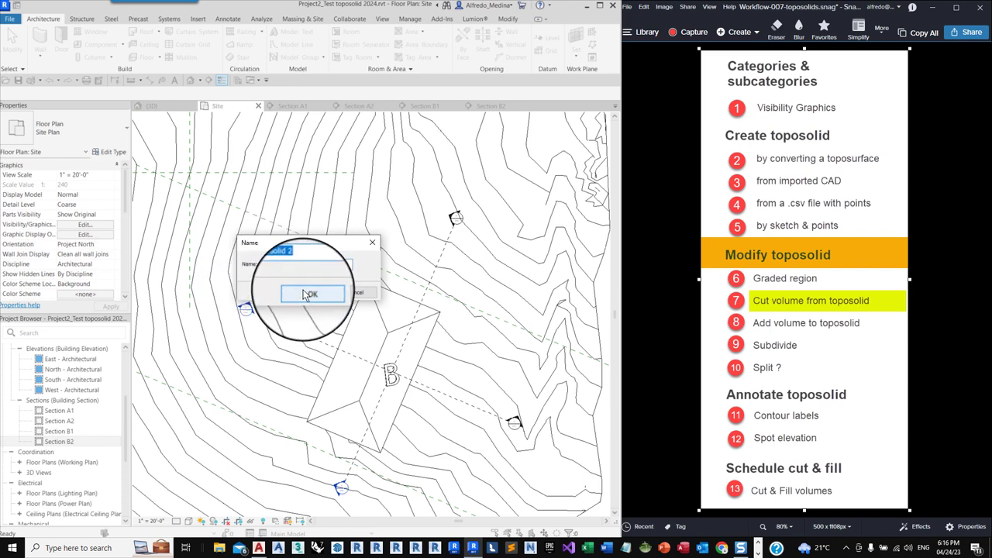
left_click(308, 290)
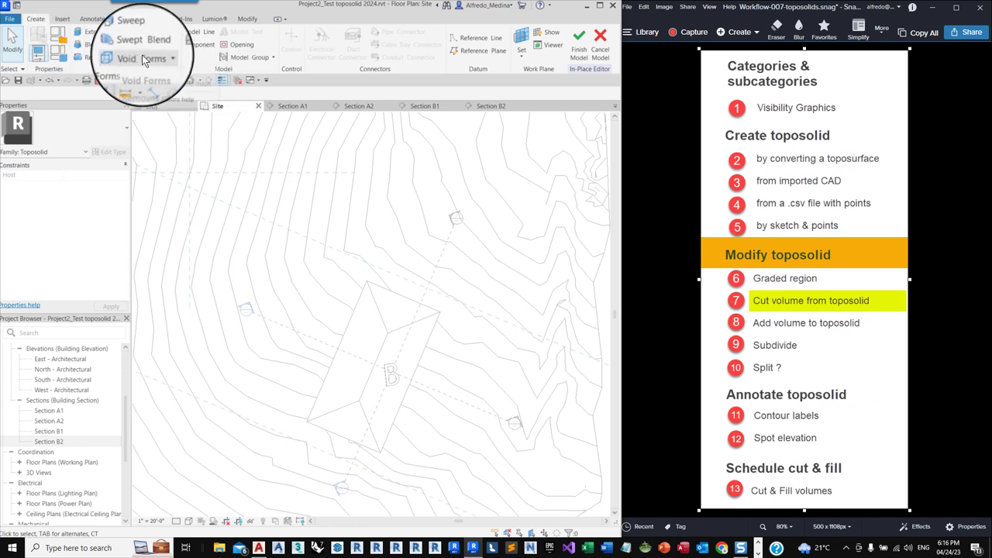
- Start a void extrusion and pick the two parallel reference planes flanking the short ends of building B as sketch lines
left_click(163, 57)
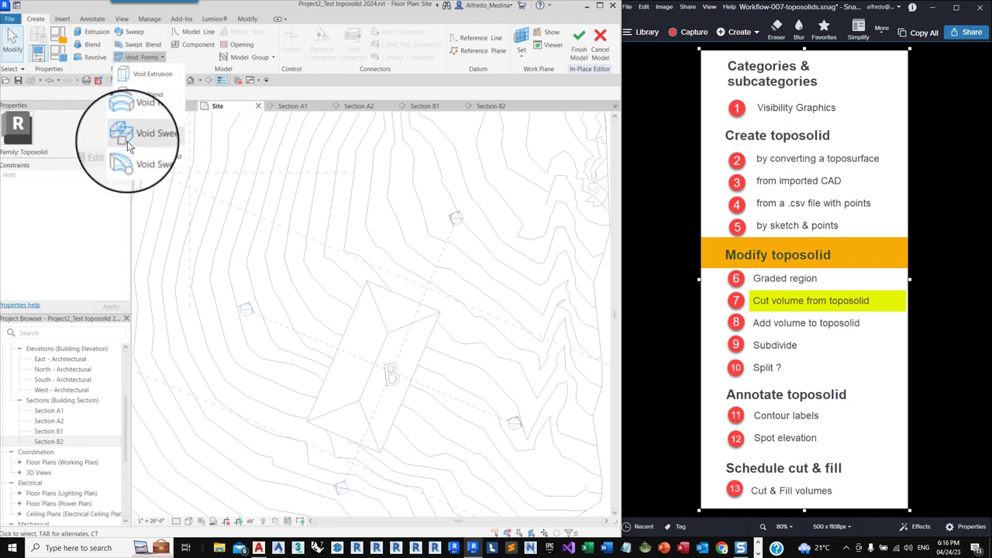
left_click(147, 74)
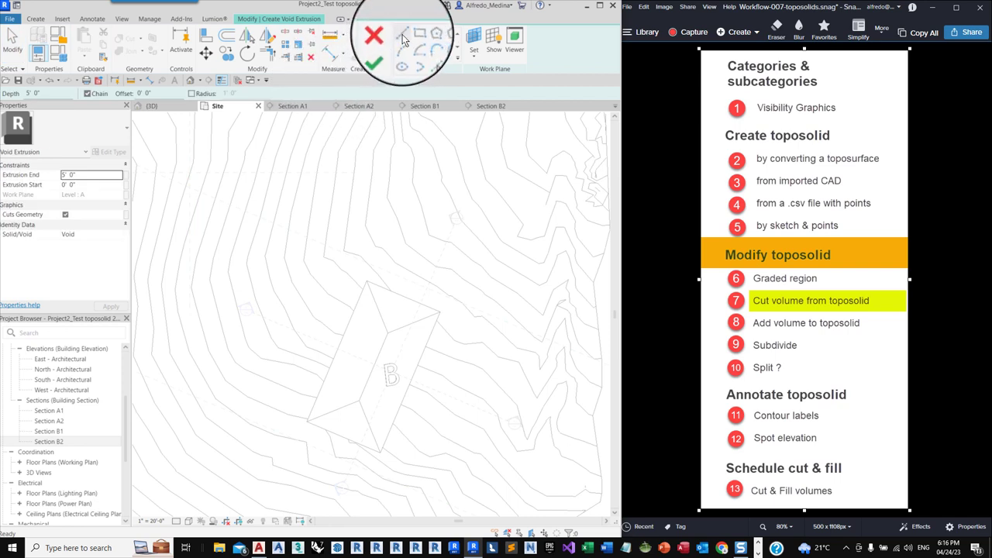
left_click(429, 57)
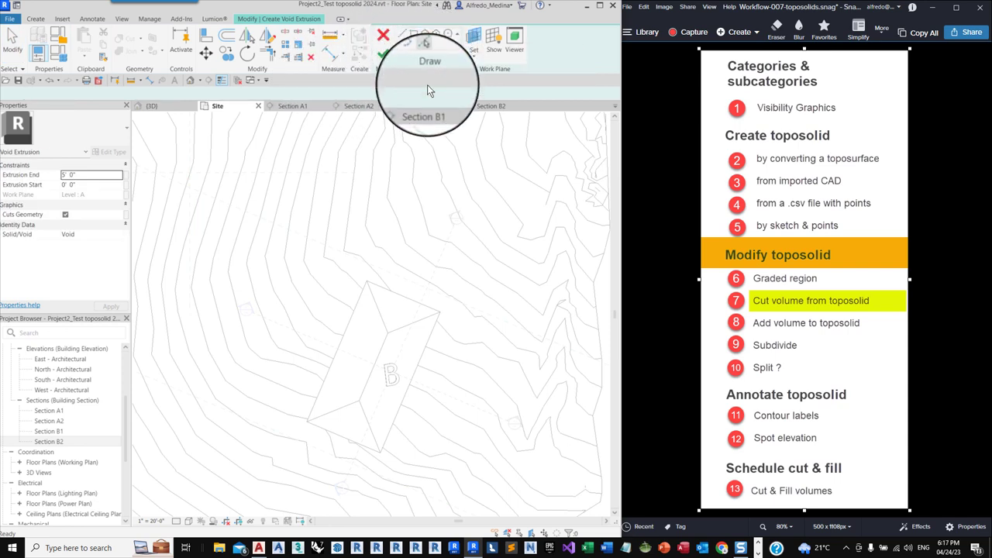
left_click(439, 293)
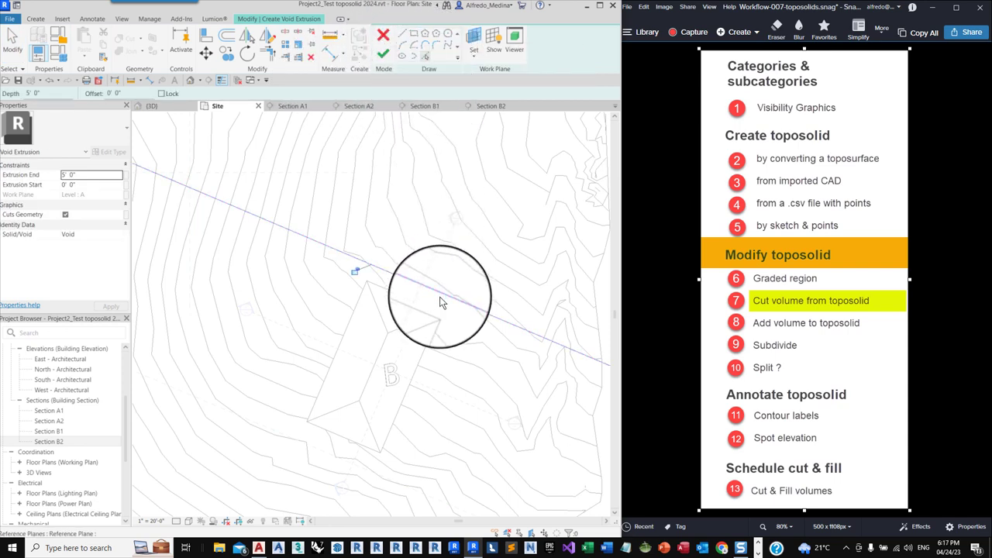
left_click(342, 464)
- Draw two sketch lines parallel to building B's long sides, spanning between the two picked reference lines
left_click(403, 35)
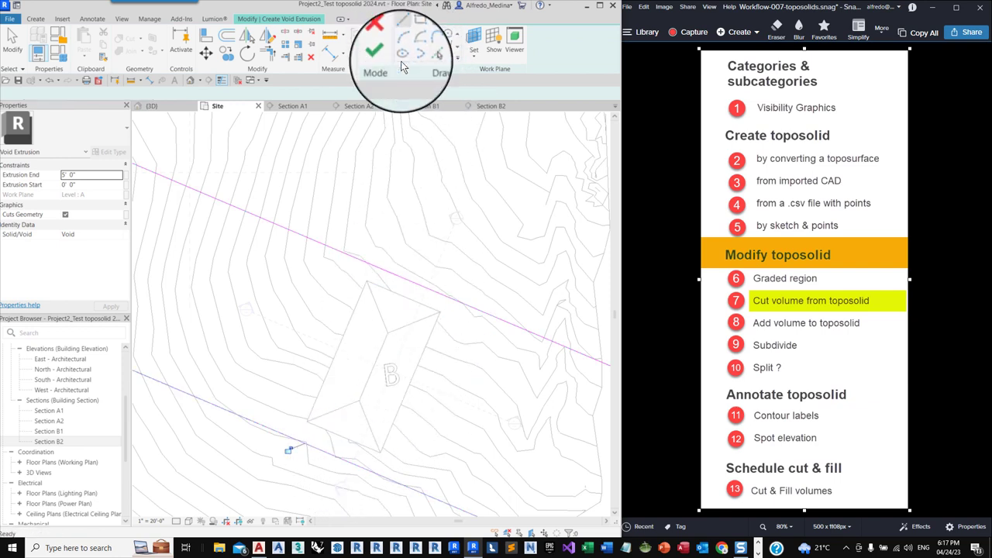
left_click(349, 255)
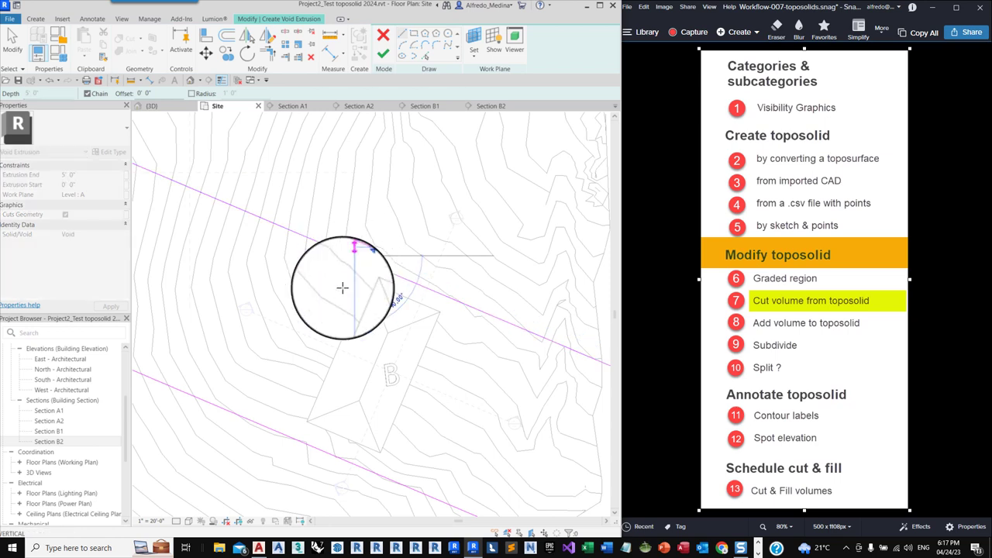
left_click(274, 431)
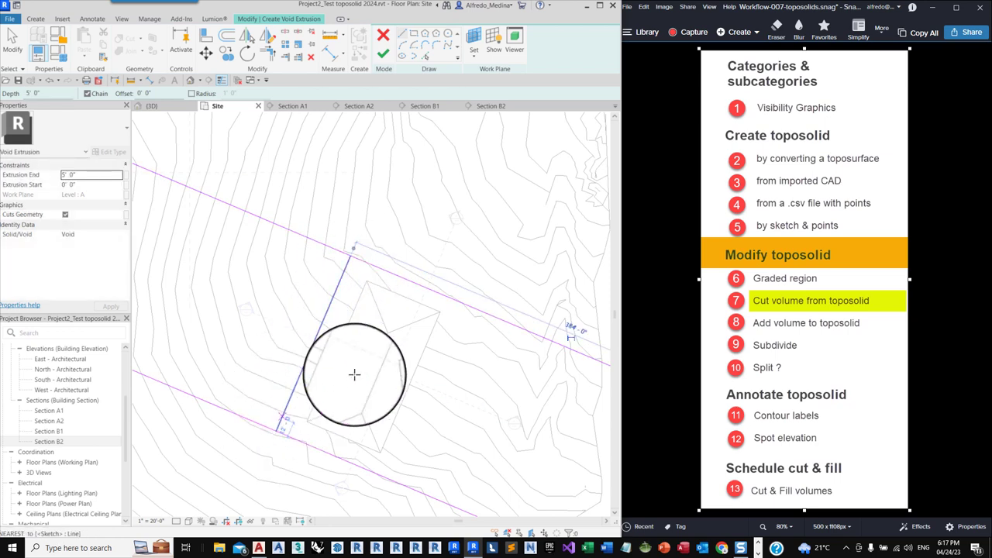
left_click(471, 308)
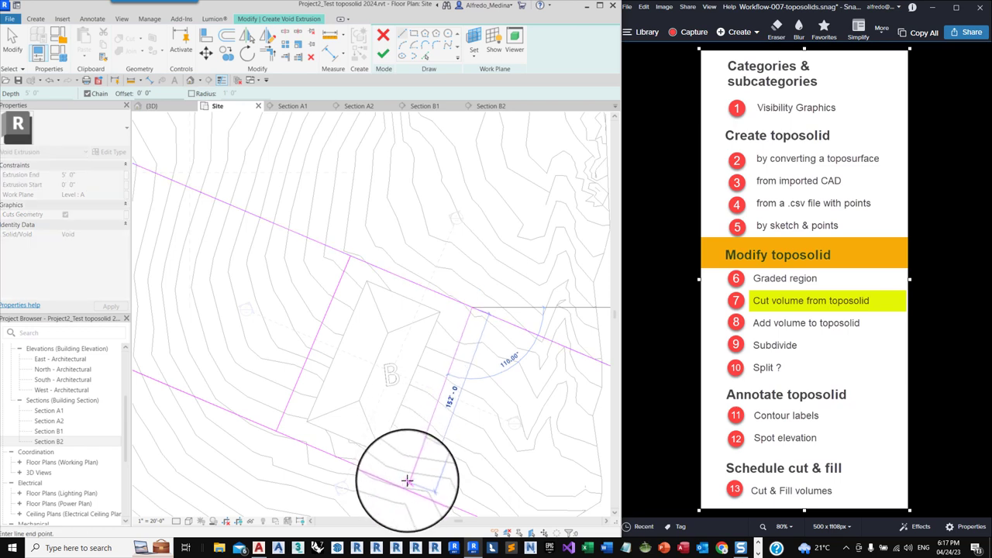
left_click(397, 482)
- Trim the four sketch lines to corners, forming a closed rectangle around building B, and finish the void extrusion sketch
left_click(271, 53)
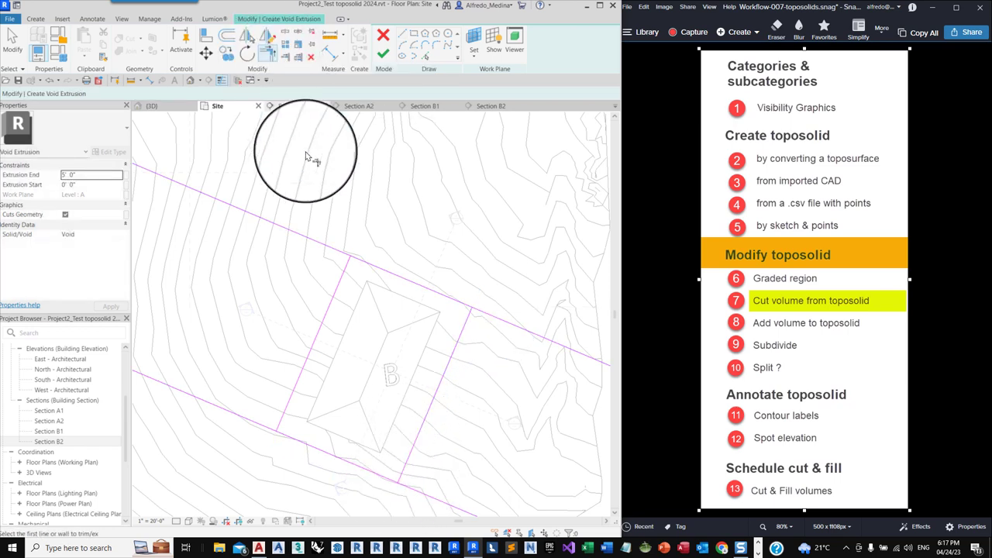
left_click(341, 268)
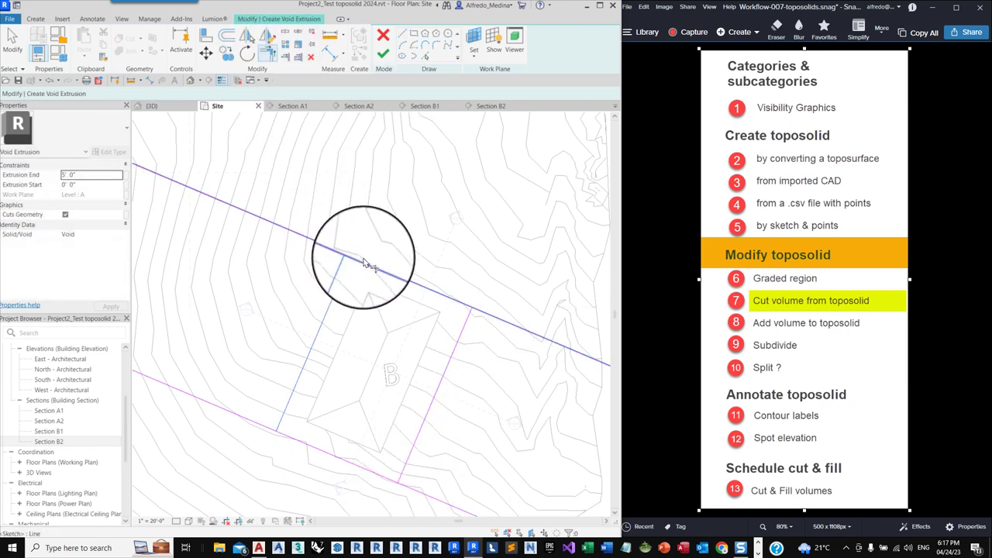
left_click(361, 262)
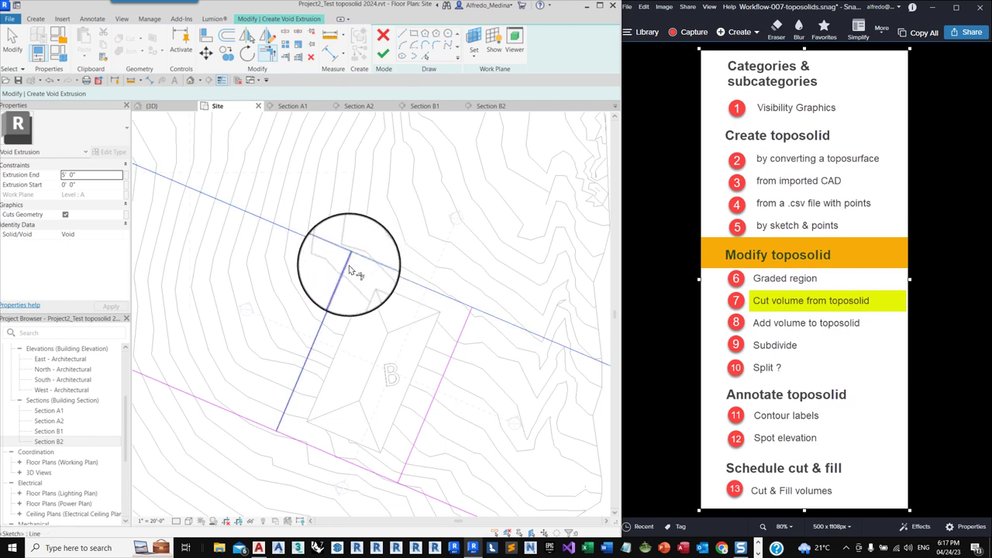
left_click(459, 304)
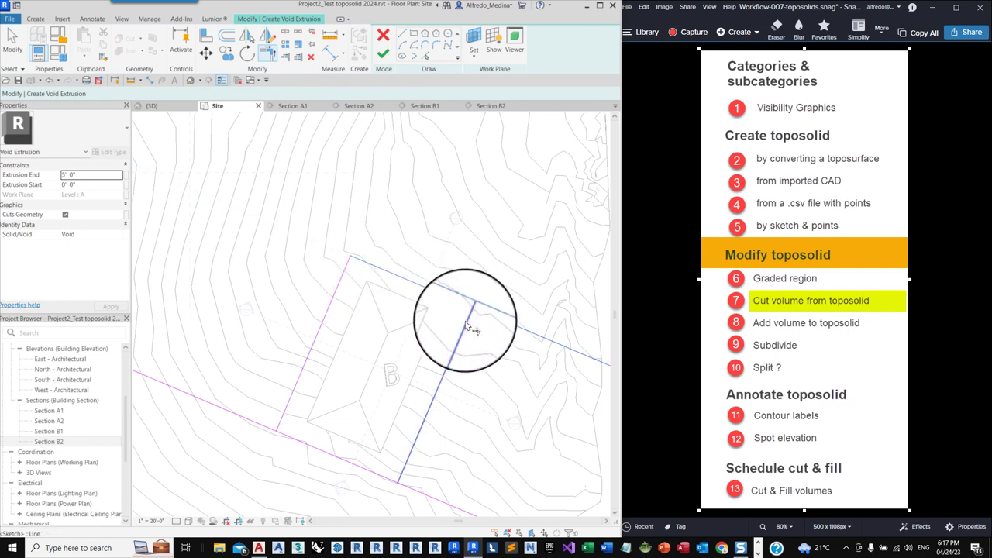
left_click(464, 324)
left_click(403, 479)
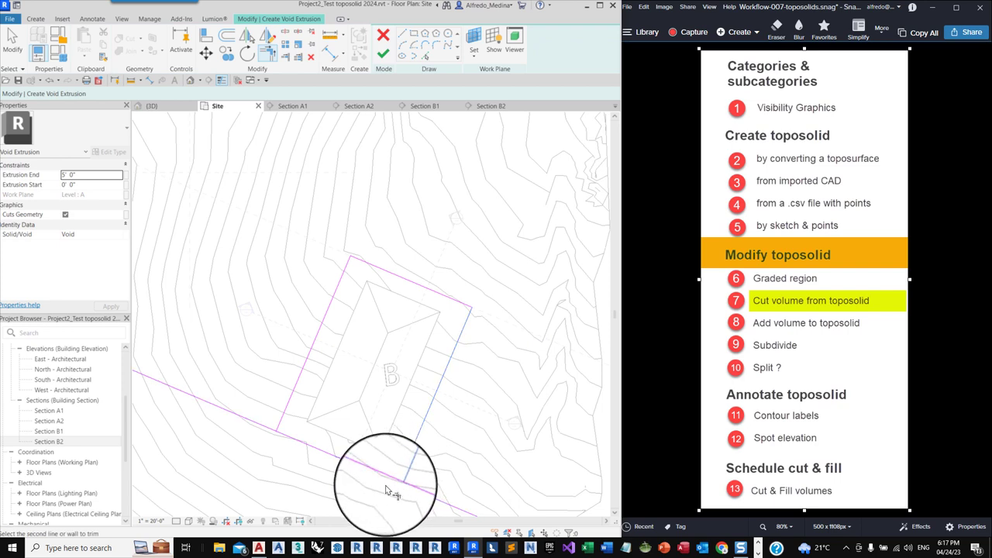
left_click(301, 441)
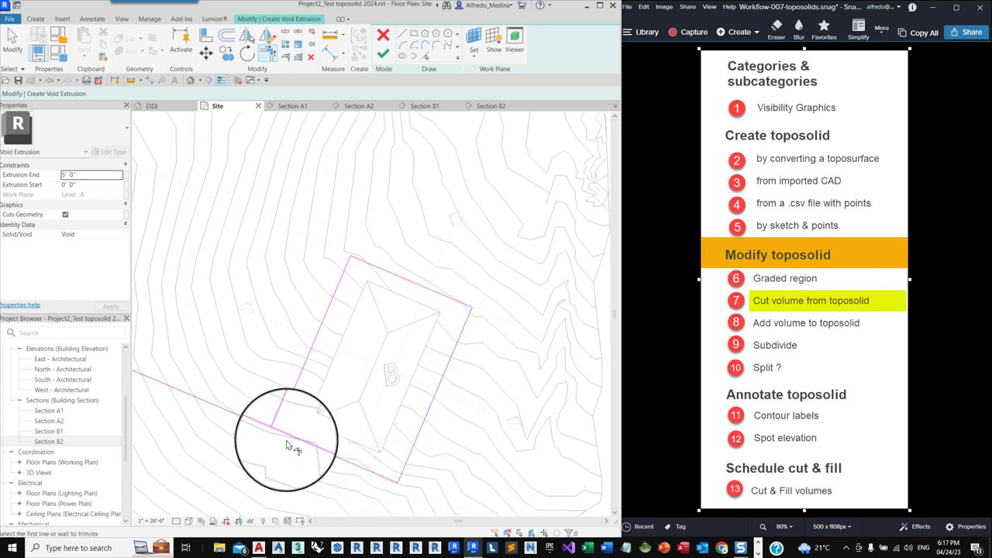
left_click(282, 428)
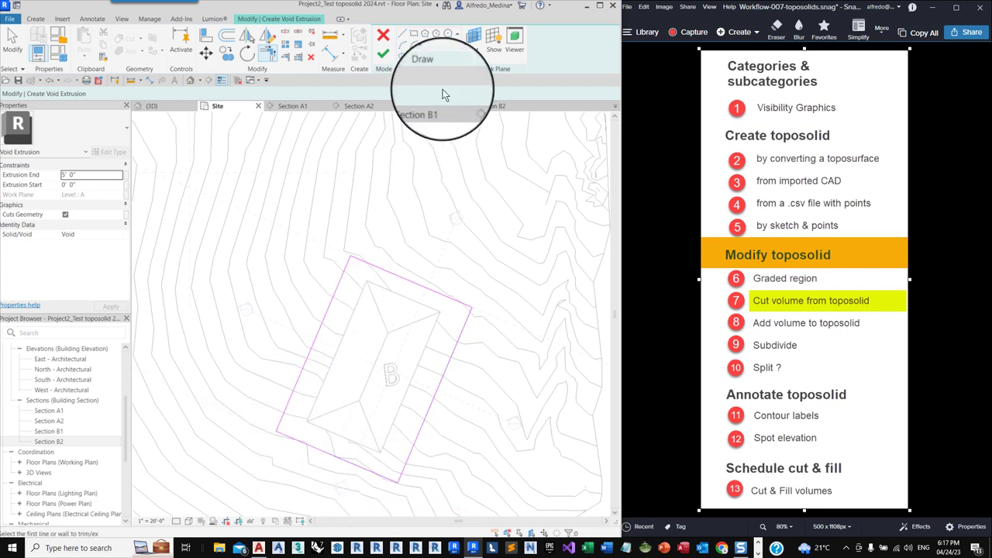
left_click(384, 52)
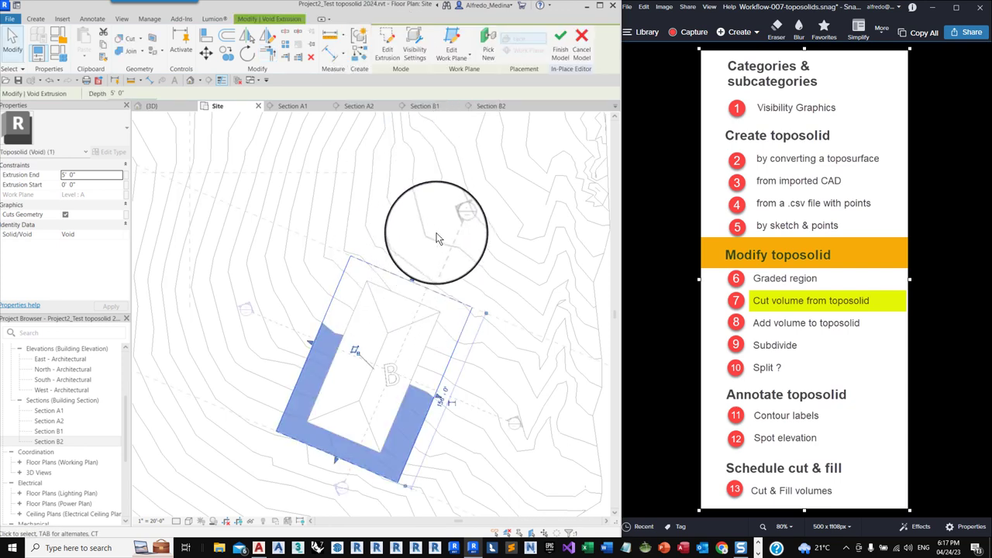
- In Section B2, stretch the void's bottom down to -5' 6" at building B's floor and its top up to about 7' 10"
left_click(496, 106)
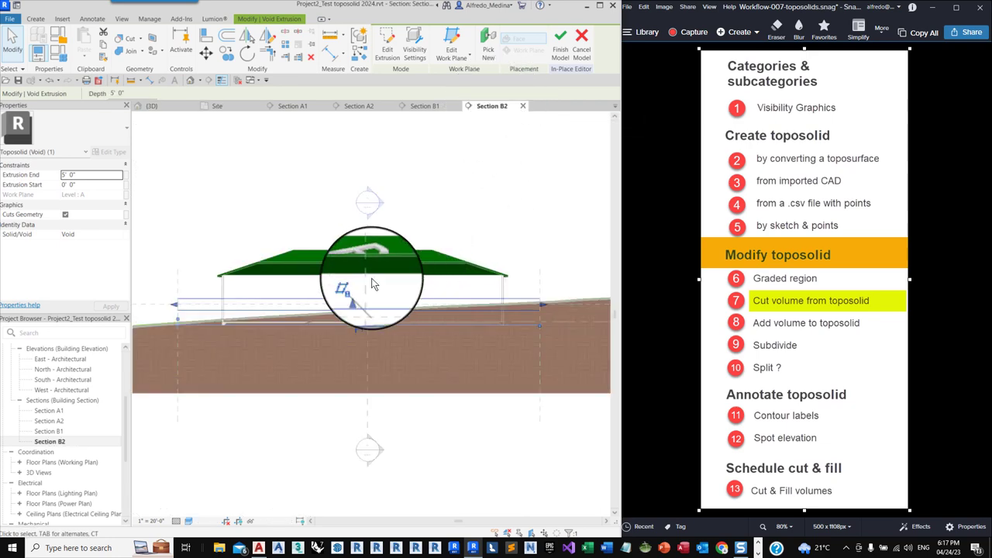
left_click(197, 317)
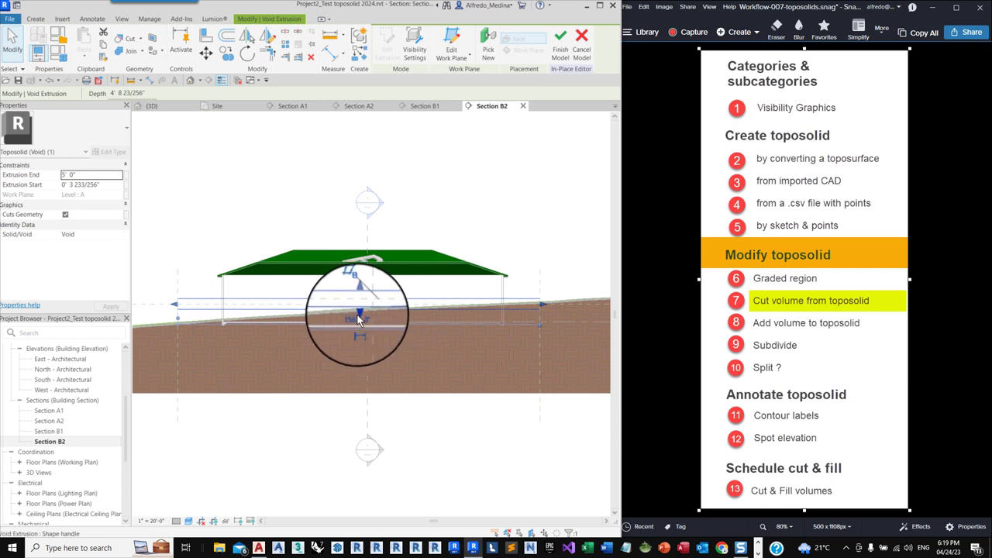
left_click_drag(358, 320, 361, 349)
scroll(359, 330, "up", 5)
scroll(393, 359, "down", 5)
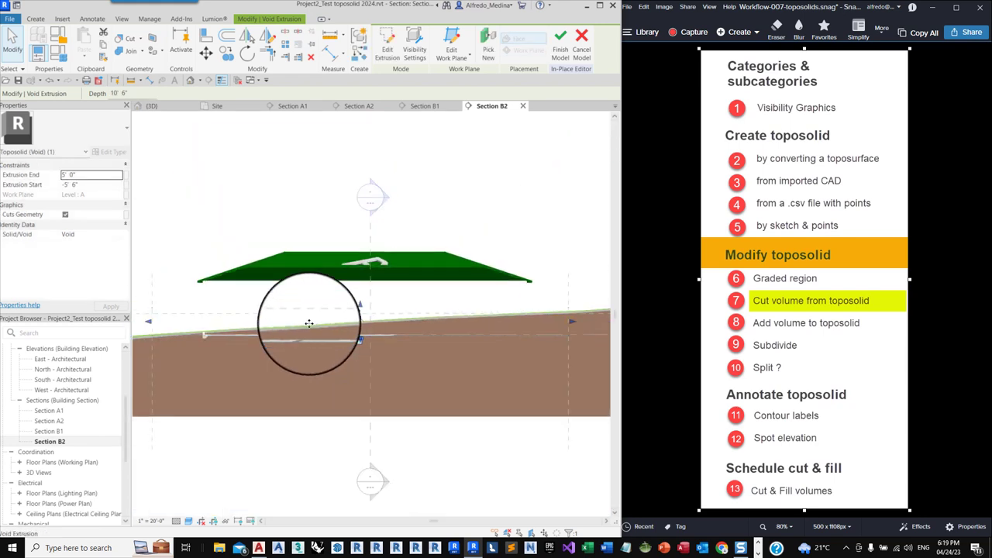
left_click_drag(360, 308, 360, 307)
scroll(418, 322, "down", 1)
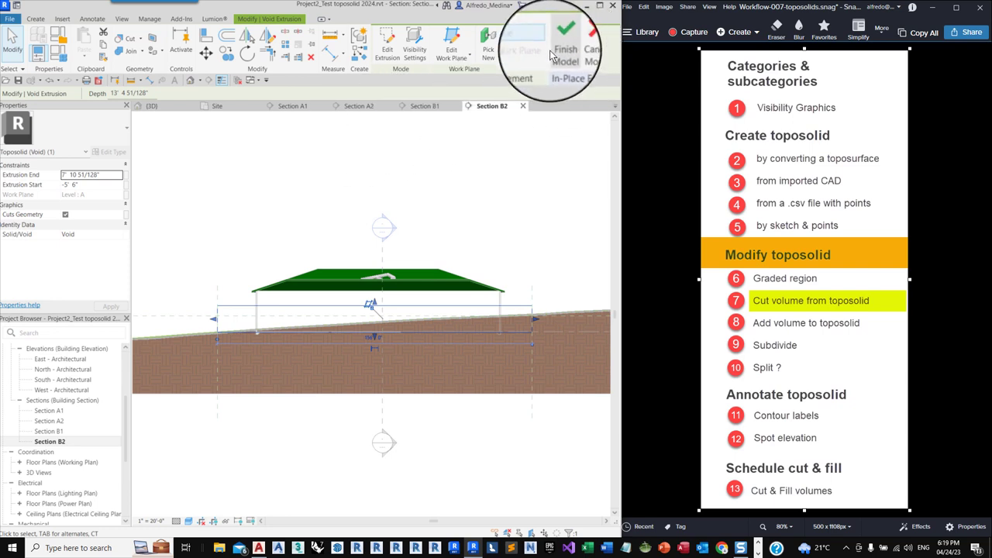
- Cut the main toposolid with the void geometry in Section B2 and finish the in-place model
left_click(138, 37)
left_click(144, 56)
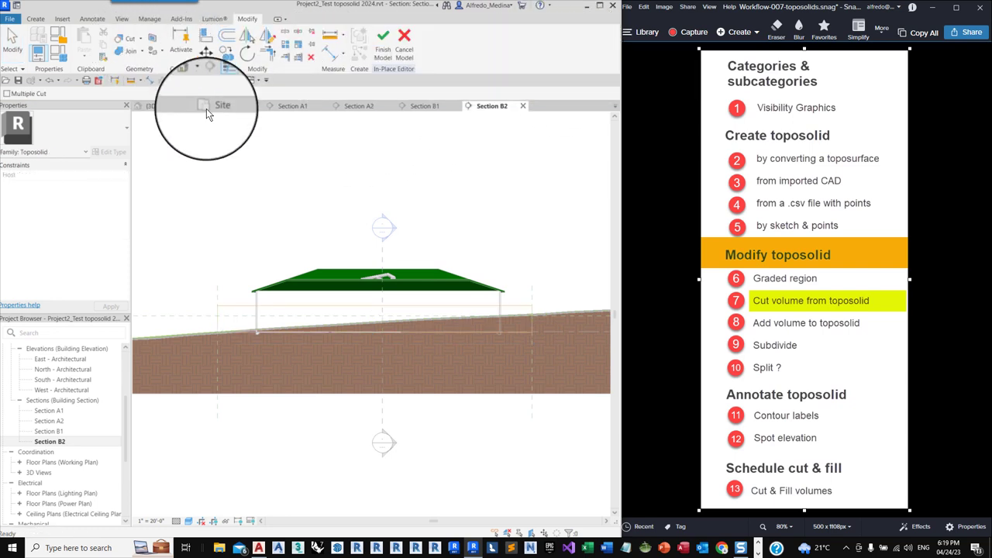
left_click(194, 338)
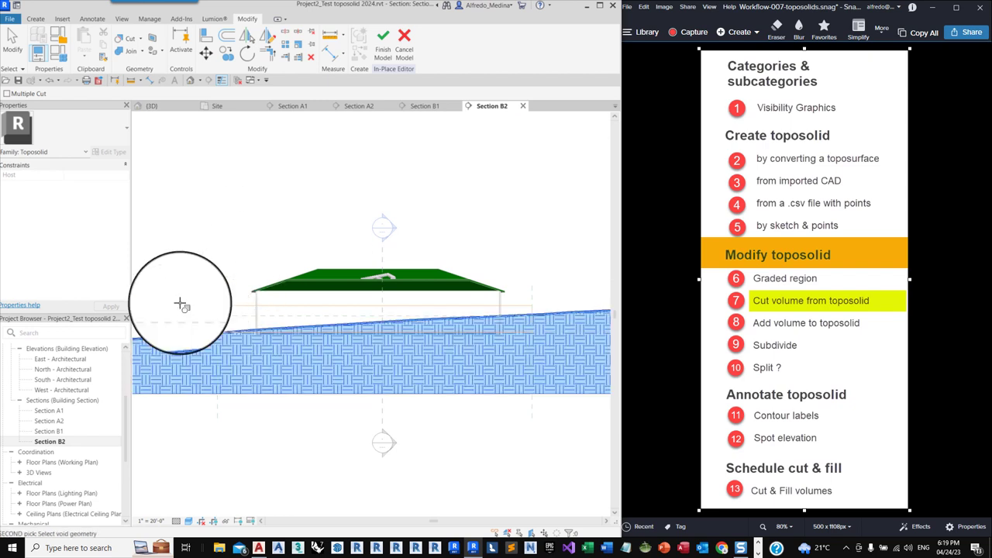
left_click(231, 300)
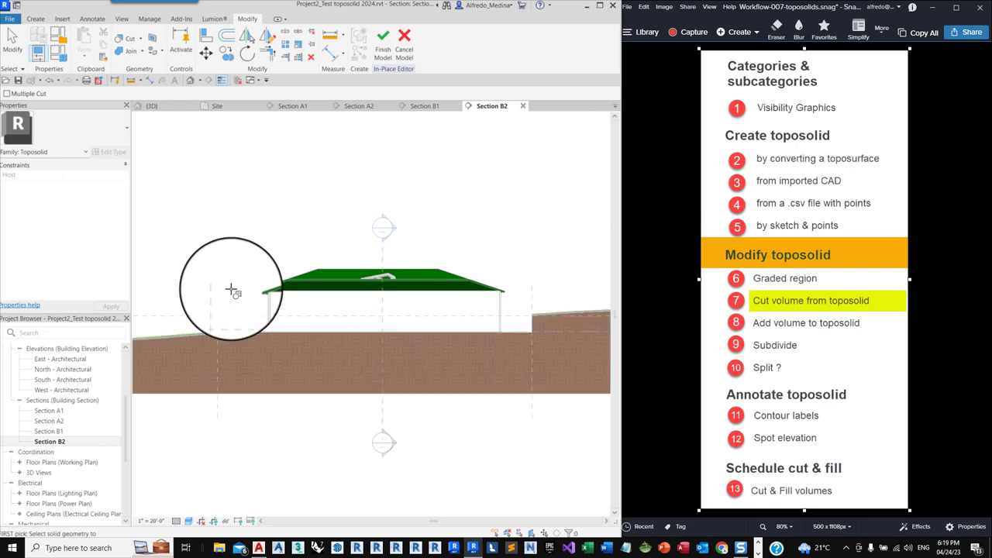
left_click(379, 56)
- In the 3D view, reopen building B's in-place void, stretch its long side facing building A outward, and finish the model
left_click(166, 106)
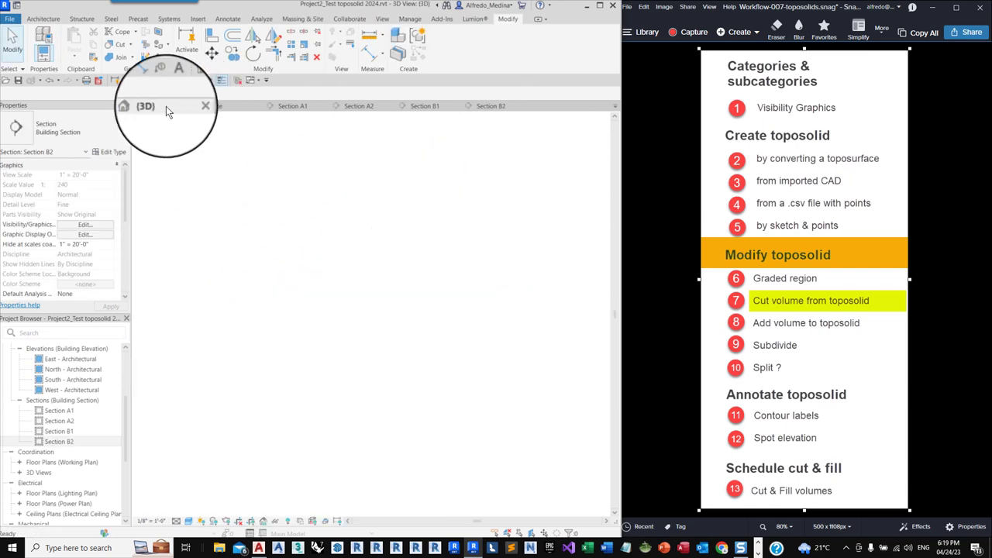
scroll(394, 217, "down", 5)
scroll(291, 499, "up", 5)
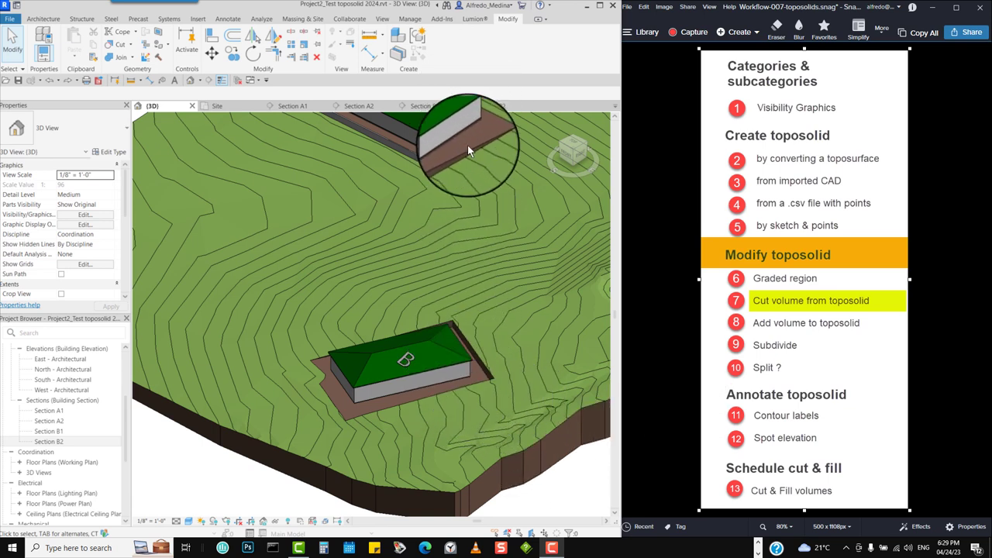
left_click(351, 417)
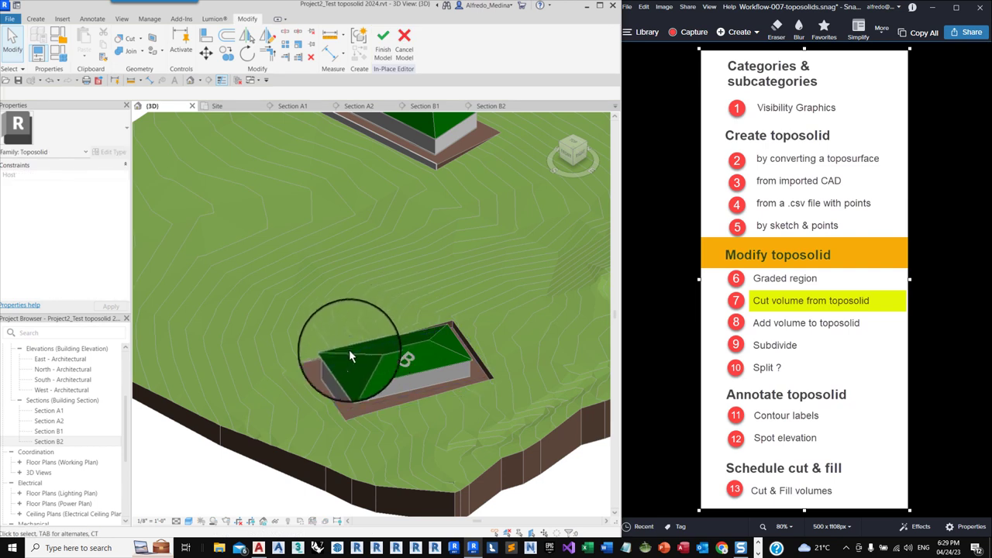
left_click(321, 362)
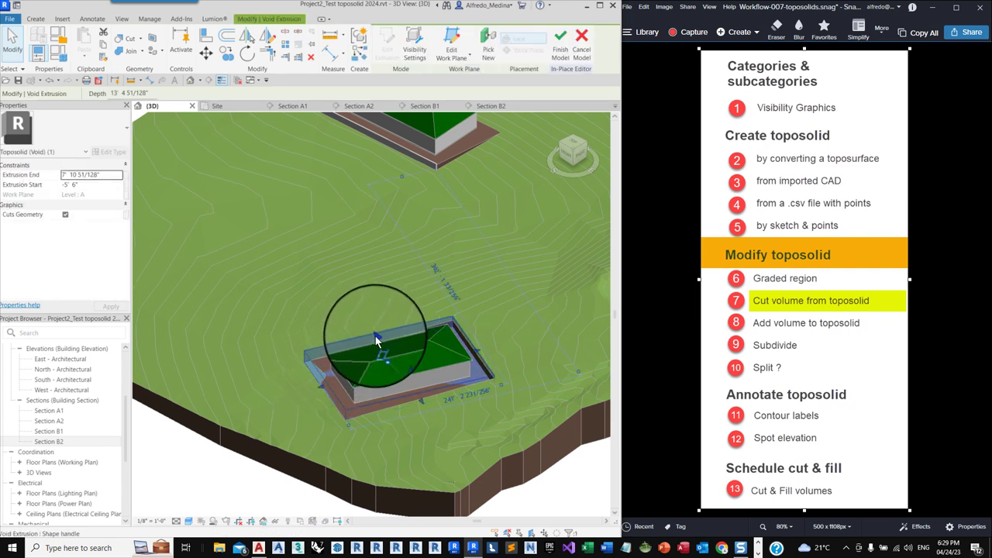
mouse_move(378, 339)
left_mouse_down()
mouse_move(362, 323)
mouse_move(320, 439)
mouse_move(424, 296)
mouse_move(436, 344)
mouse_move(383, 327)
left_mouse_up()
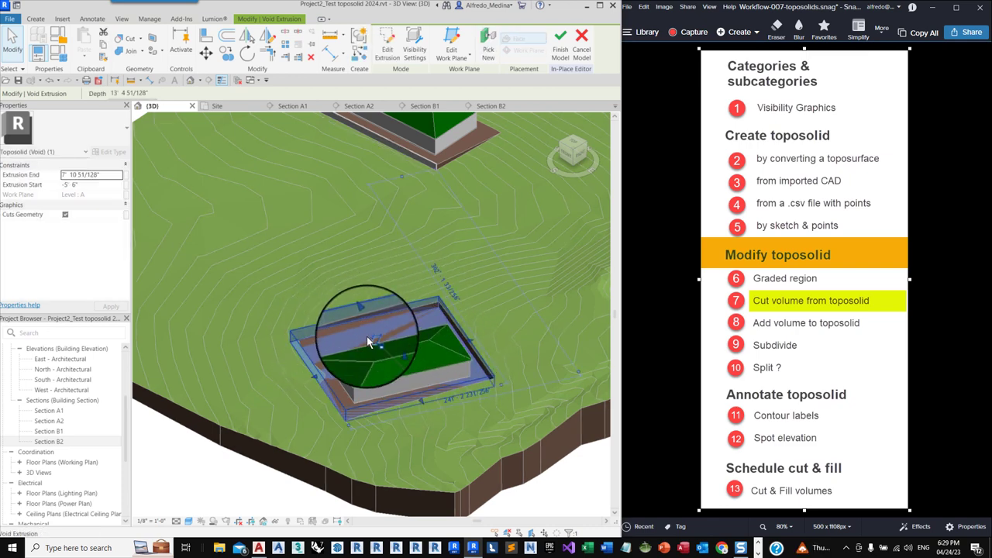
left_click(561, 40)
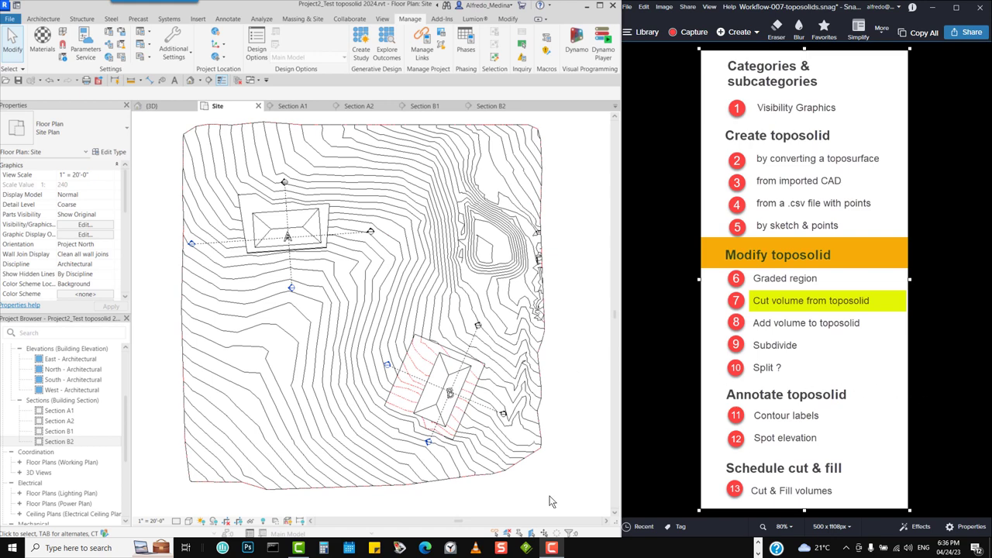
- Set the Site plan's phase filter to Show Complete to hide the demolished contours around building B
scroll(551, 501, "up", 1)
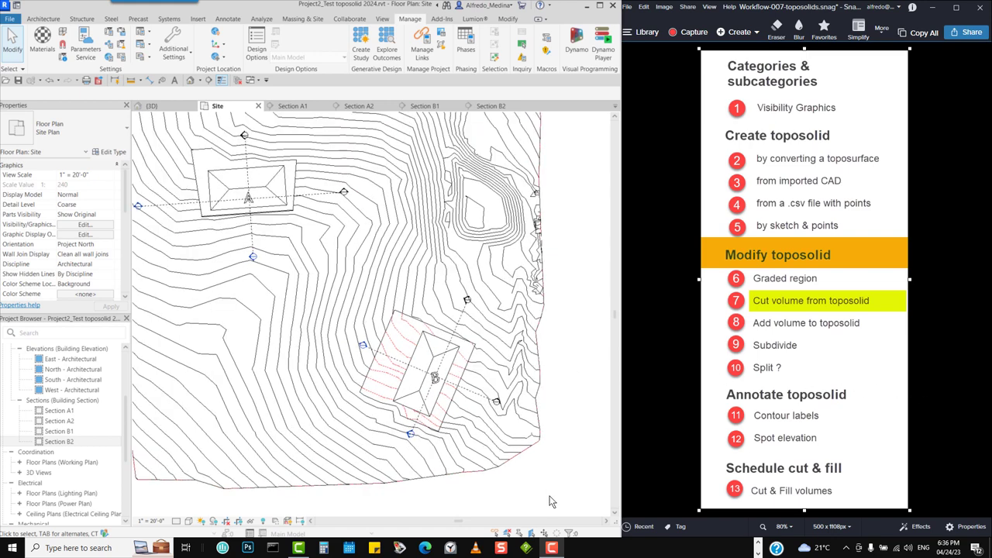
scroll(466, 417, "up", 3)
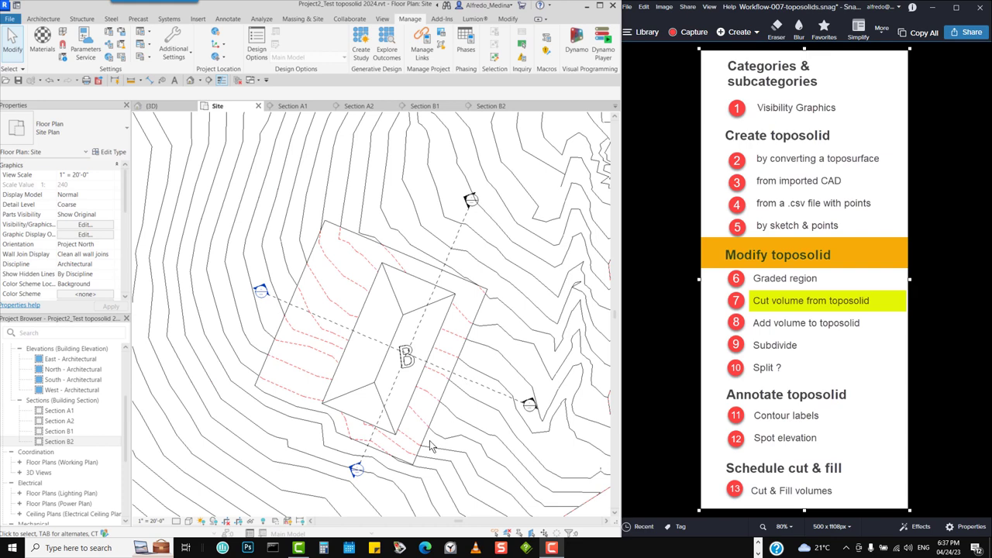
scroll(444, 435, "down", 5)
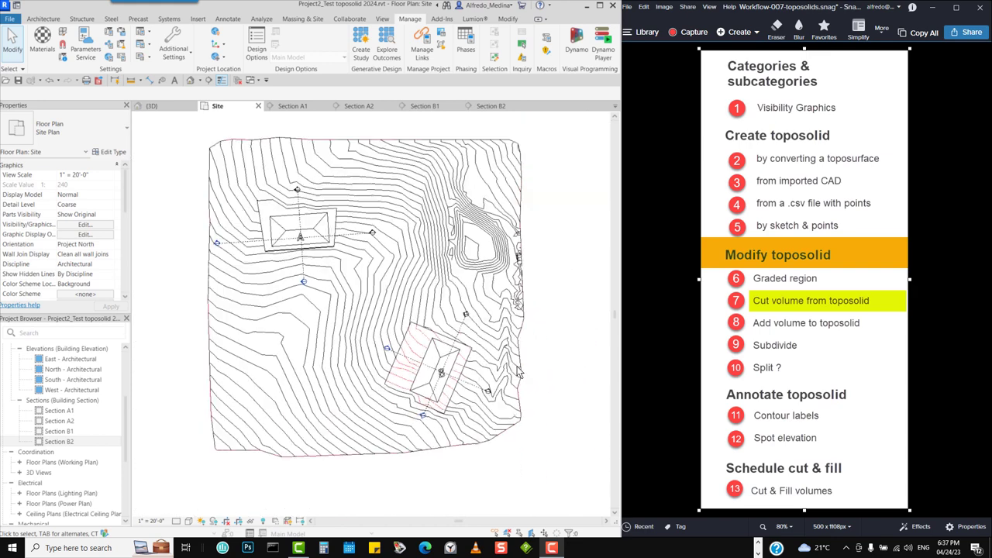
left_click_drag(124, 191, 124, 276)
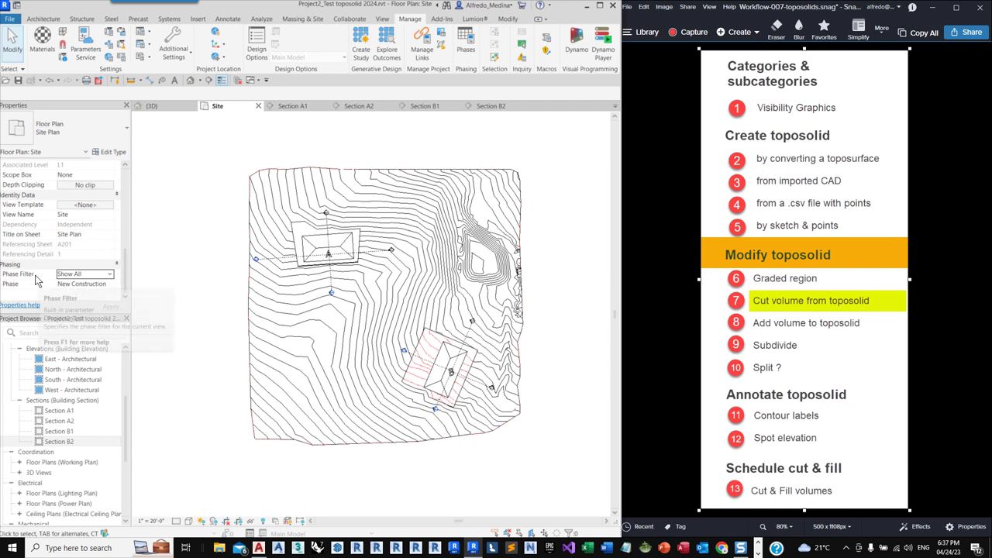
left_click(112, 277)
left_click(110, 277)
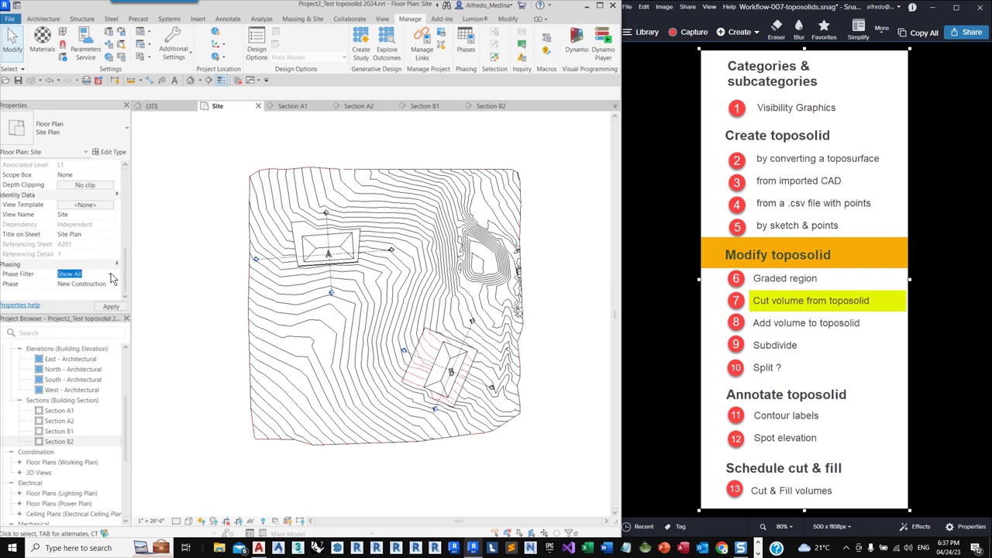
left_click(113, 276)
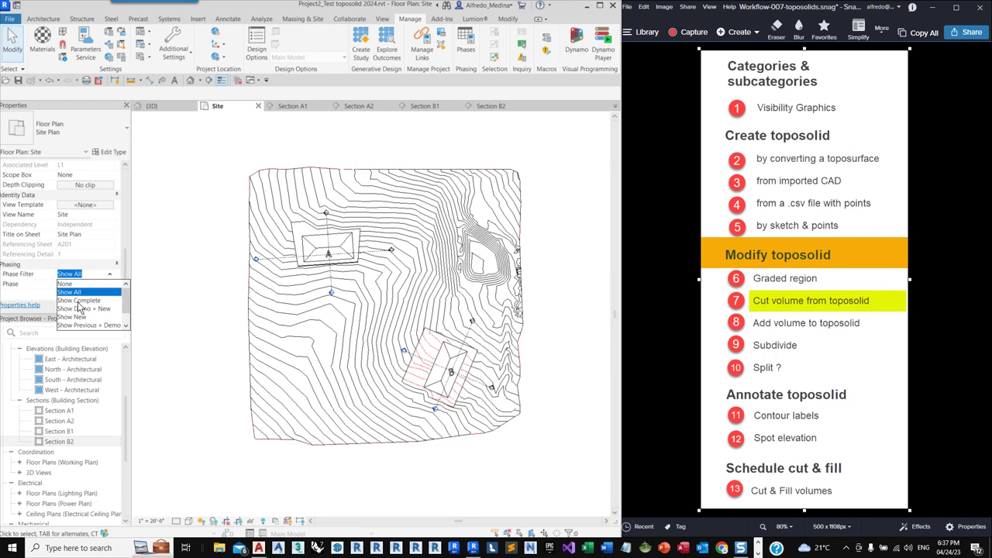
left_click(78, 301)
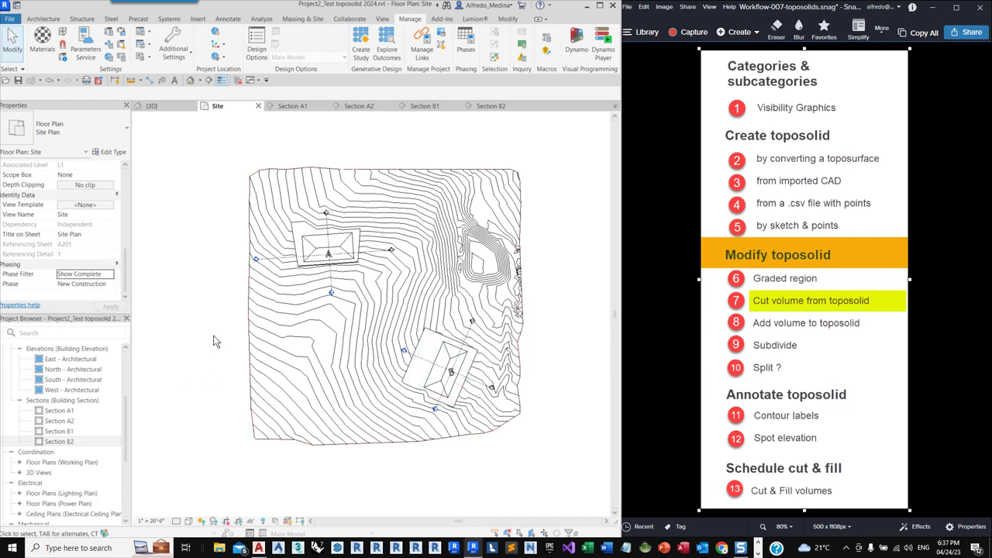
- Sub-divide the main toposolid with a closed winding path boundary drawn in splines from the west edge, past buildings A and B, to the south edge
scroll(217, 341, "up", 1)
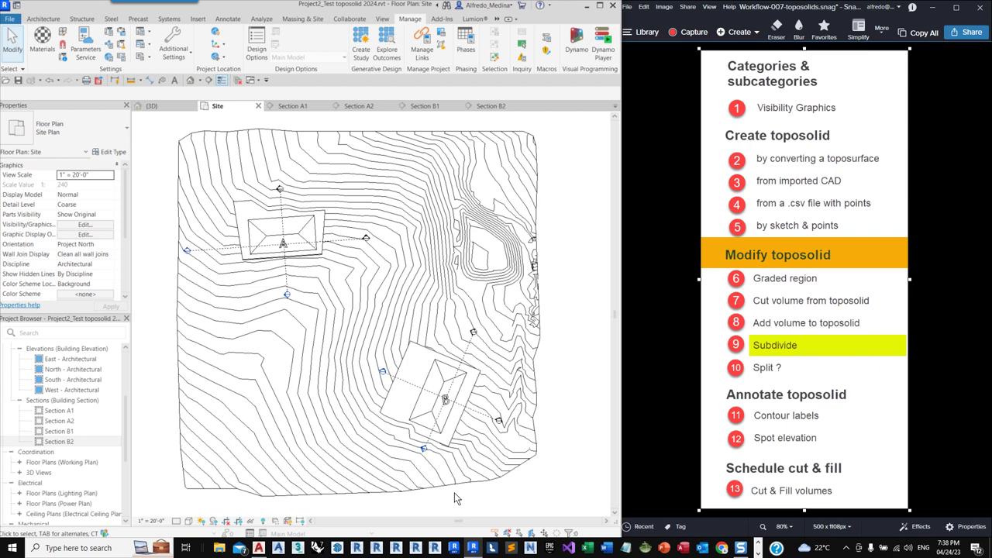
left_click(395, 176)
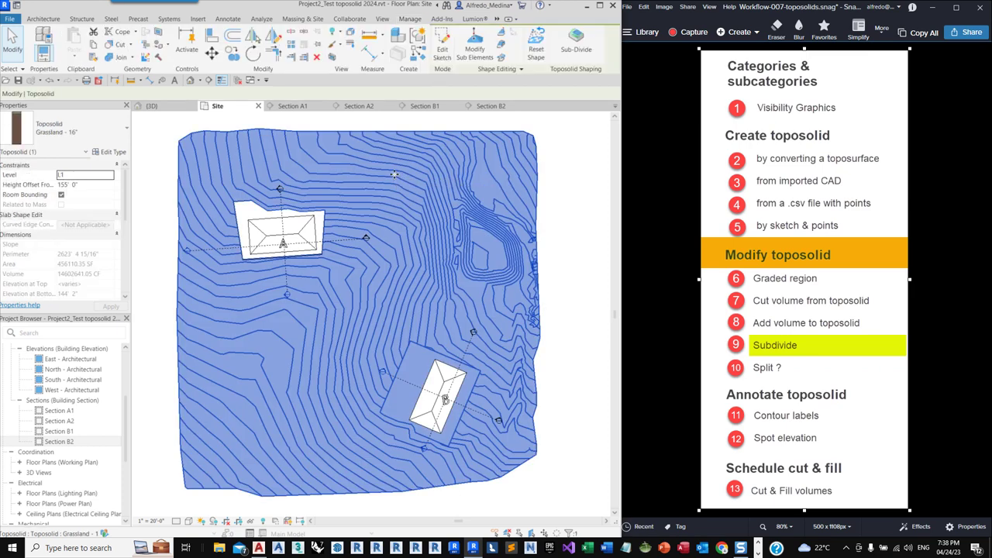
left_click(576, 46)
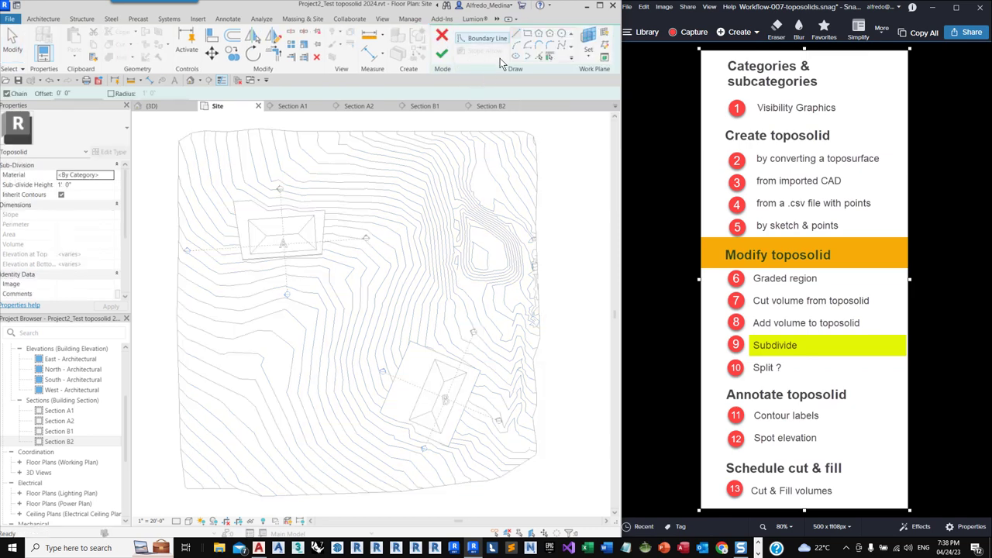
left_click(562, 48)
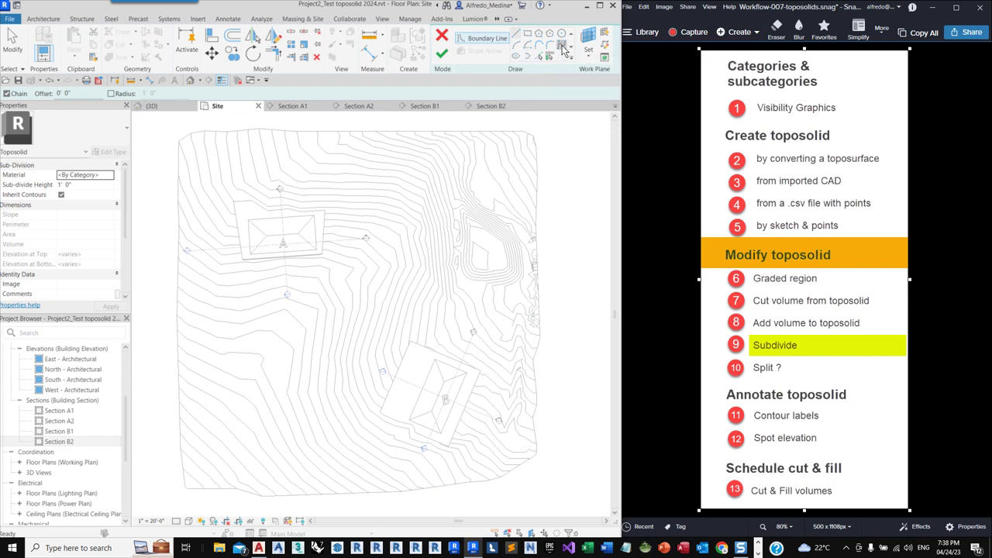
left_click(170, 220)
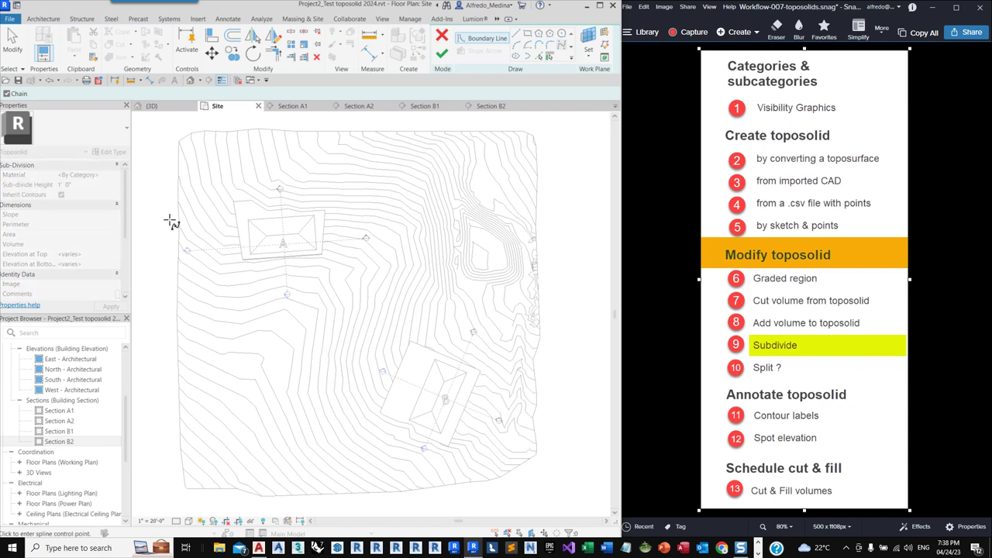
left_click(214, 264)
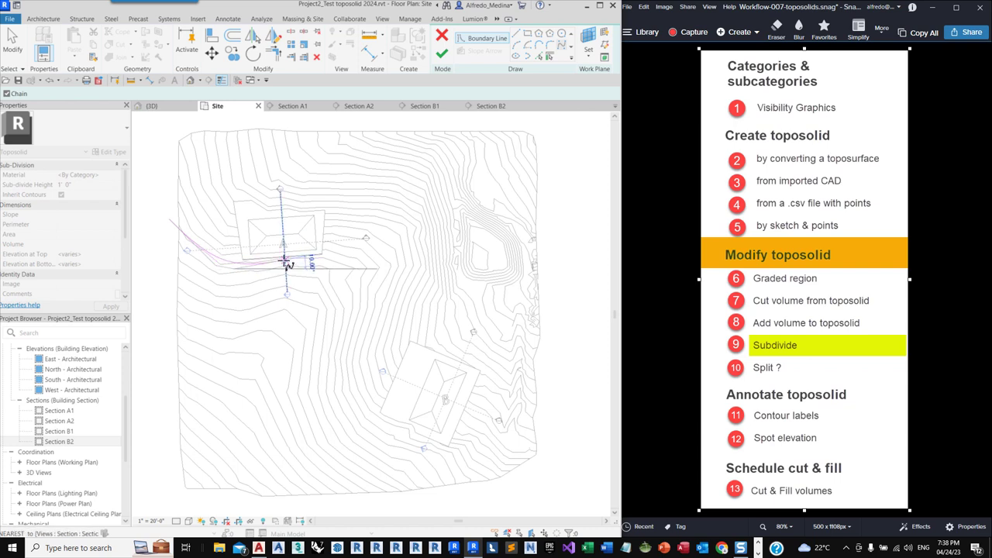
left_click(348, 272)
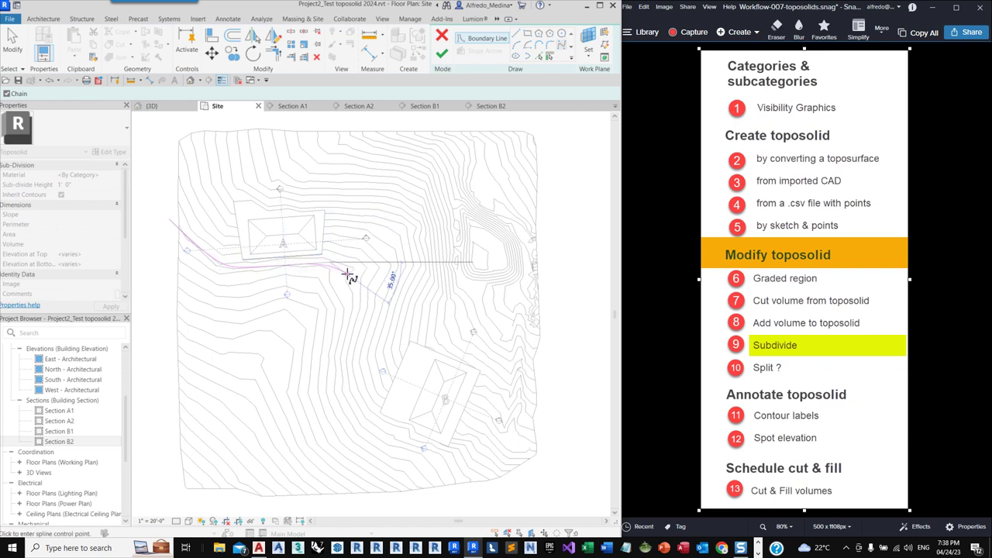
left_click(348, 314)
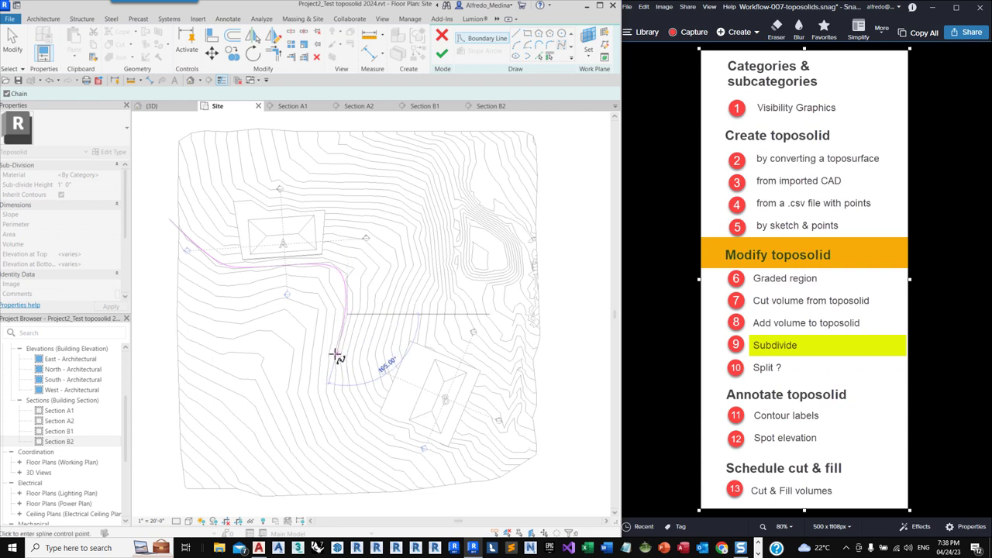
left_click(339, 364)
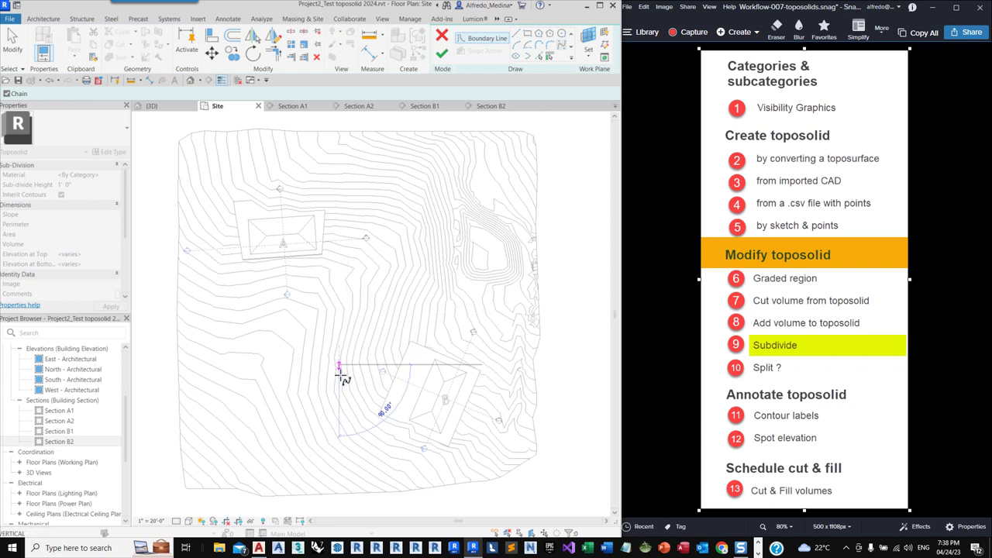
left_click(348, 415)
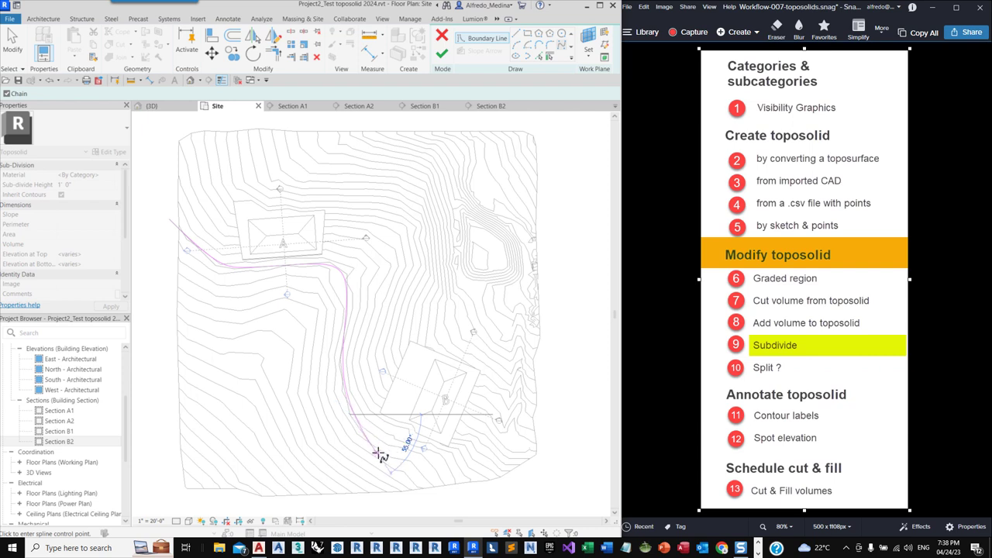
left_click(392, 448)
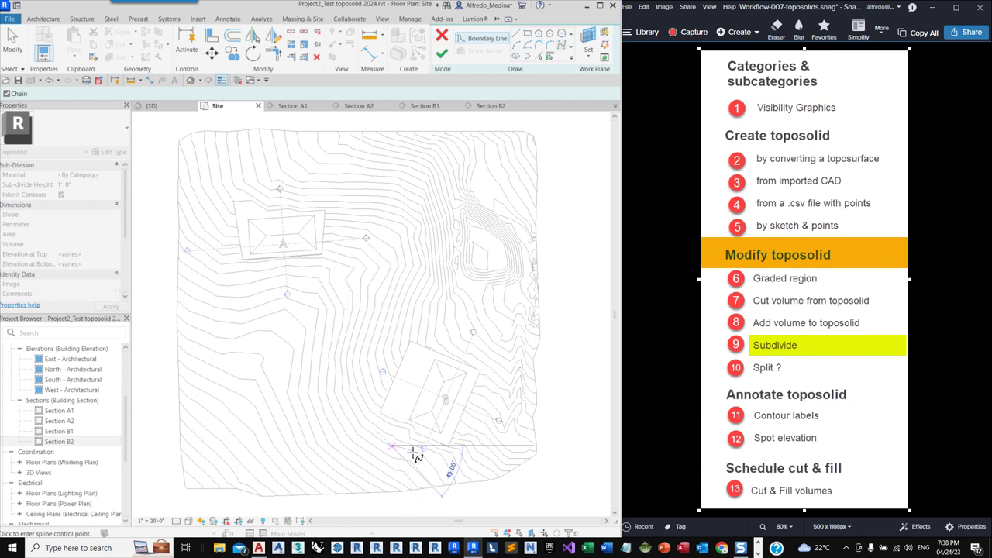
left_click(421, 456)
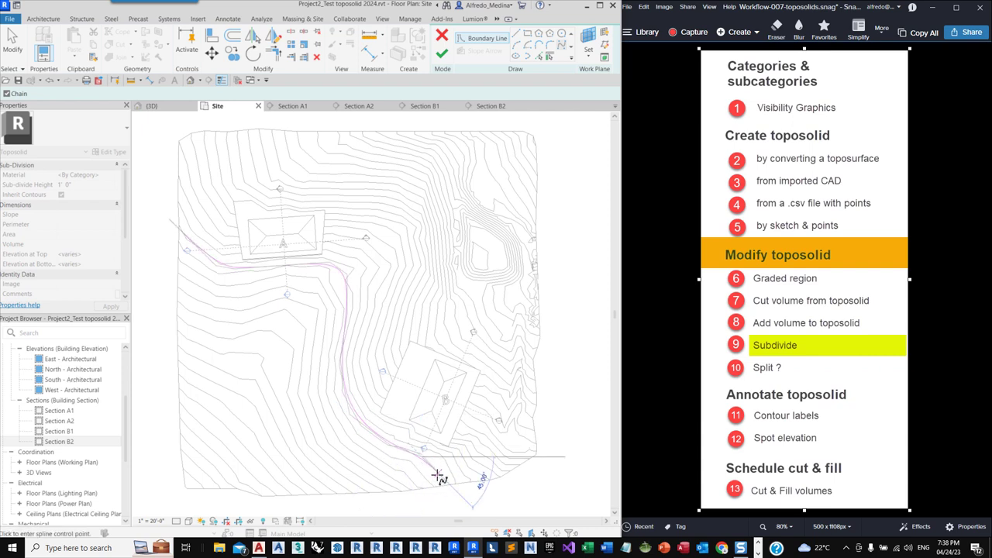
left_click(450, 495)
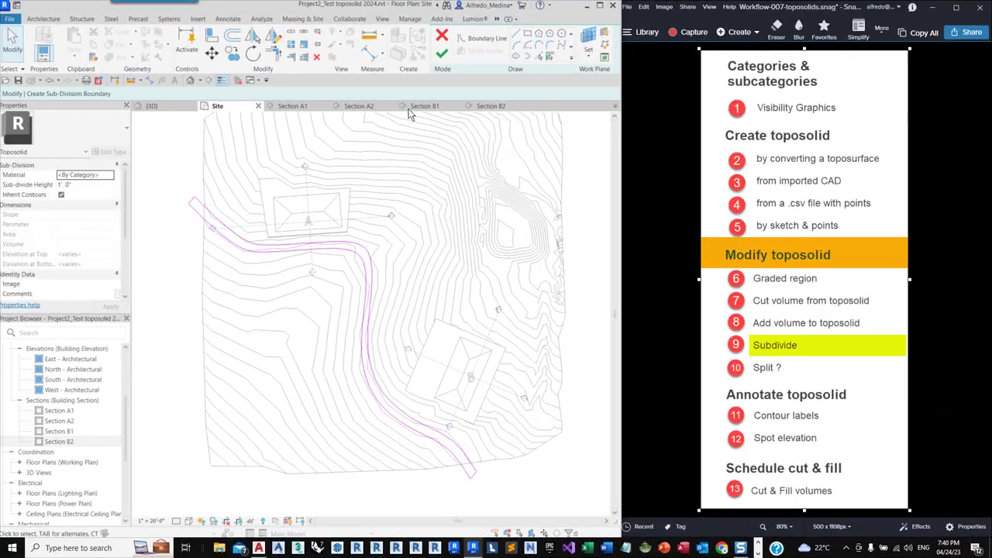
left_click(441, 54)
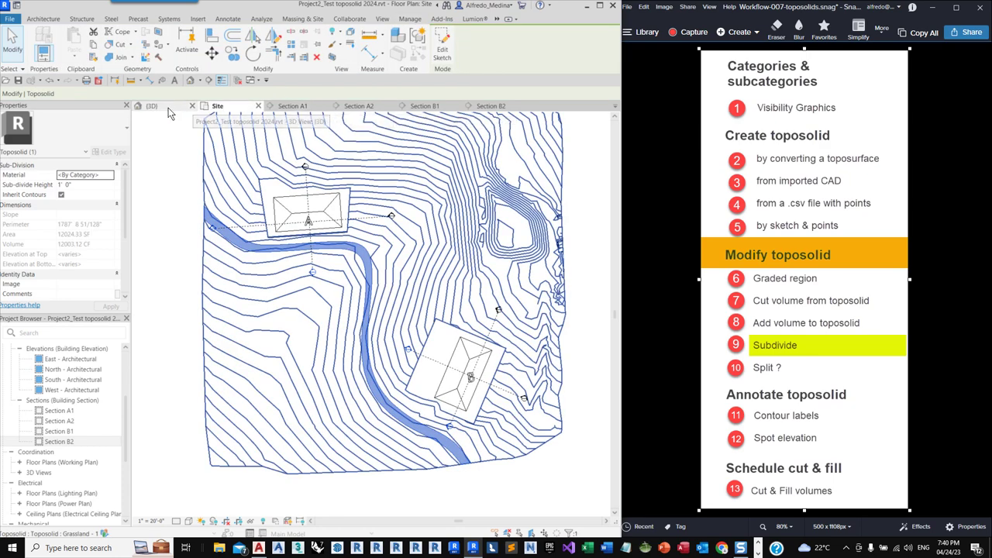
- Examine the path sub-division in the 3D view and check its Sub-divide Height property
left_click(169, 108)
middle_click_drag(232, 156, 469, 323, "shift")
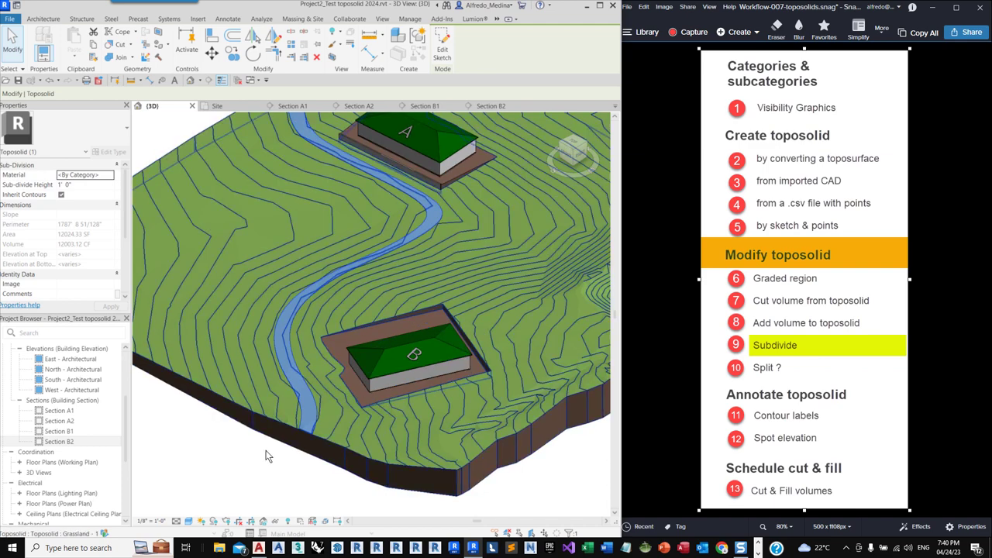
left_click(242, 472)
scroll(312, 481, "down", 2)
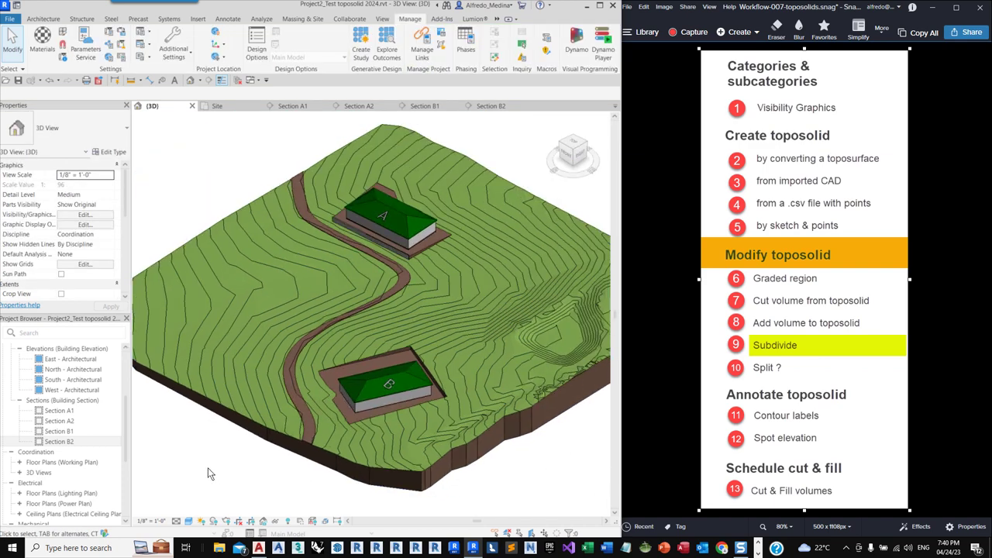
scroll(206, 474, "up", 1)
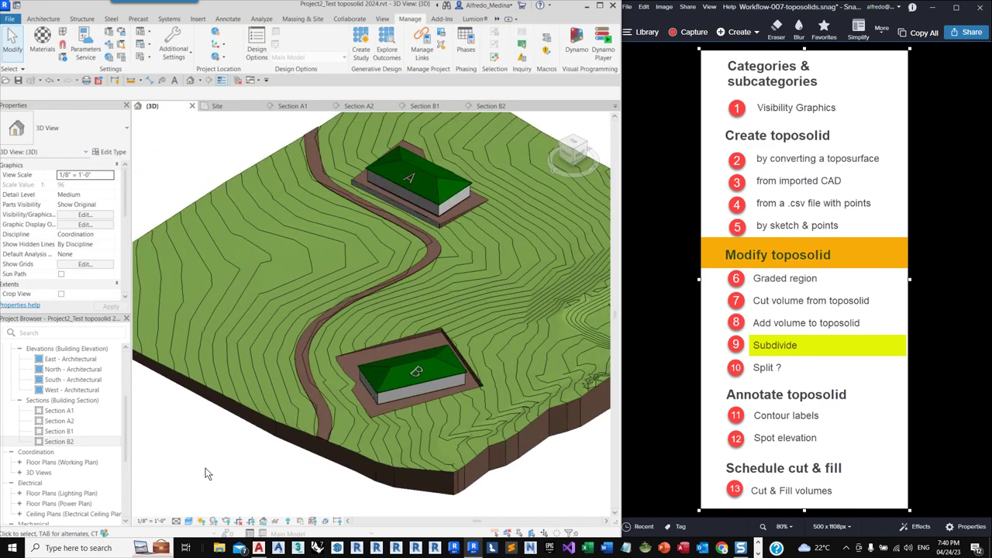
scroll(205, 473, "down", 1)
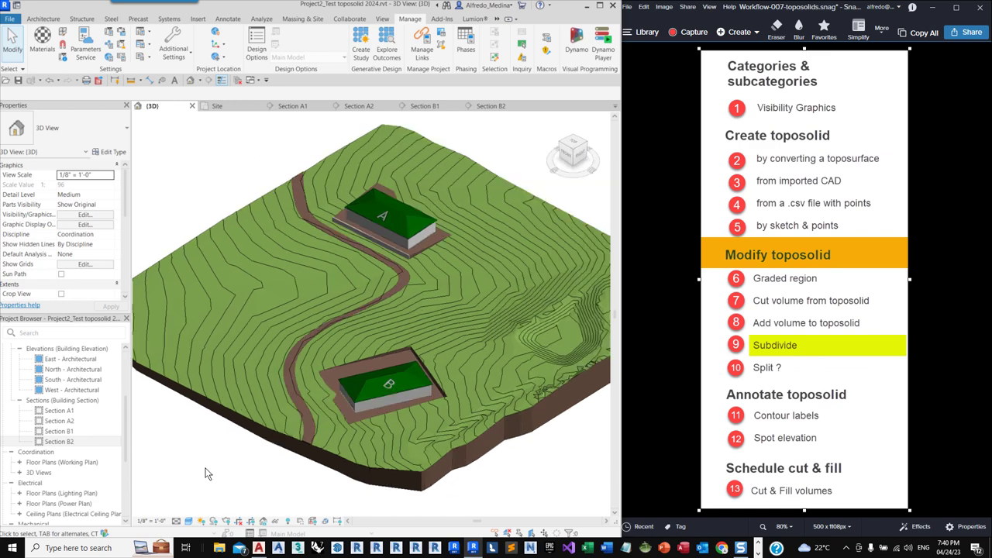
left_click(304, 198)
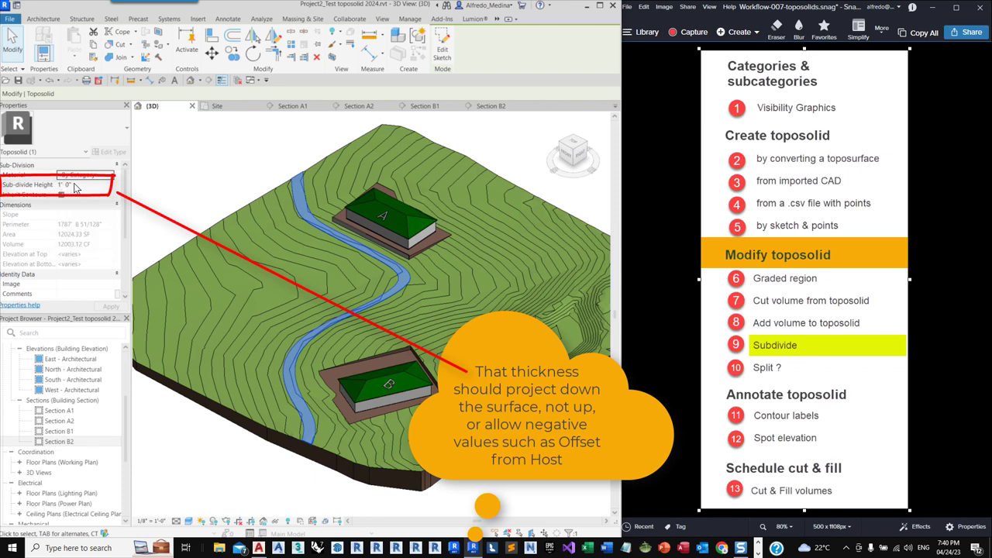
left_click(204, 173)
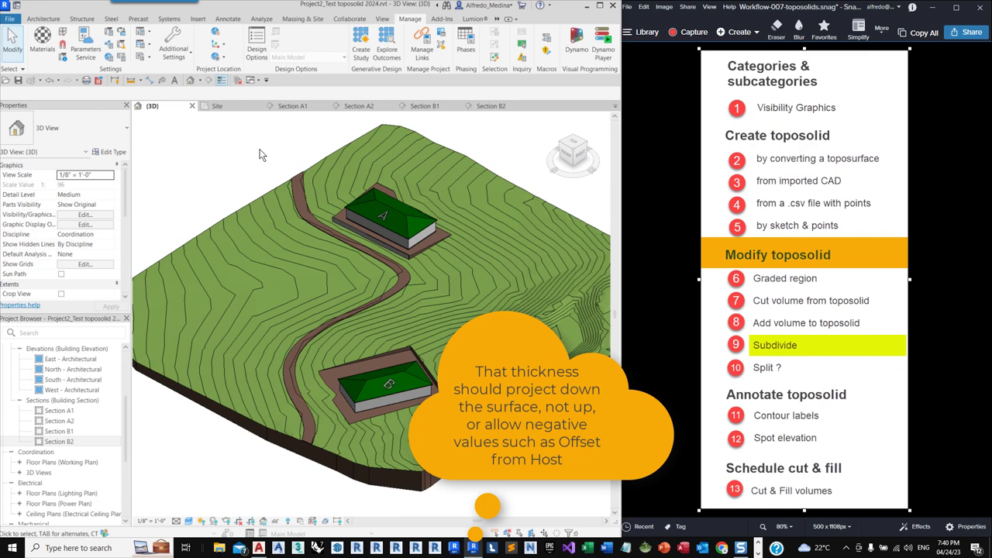
- Set the Site plan's visual style to Shaded
left_click(236, 108)
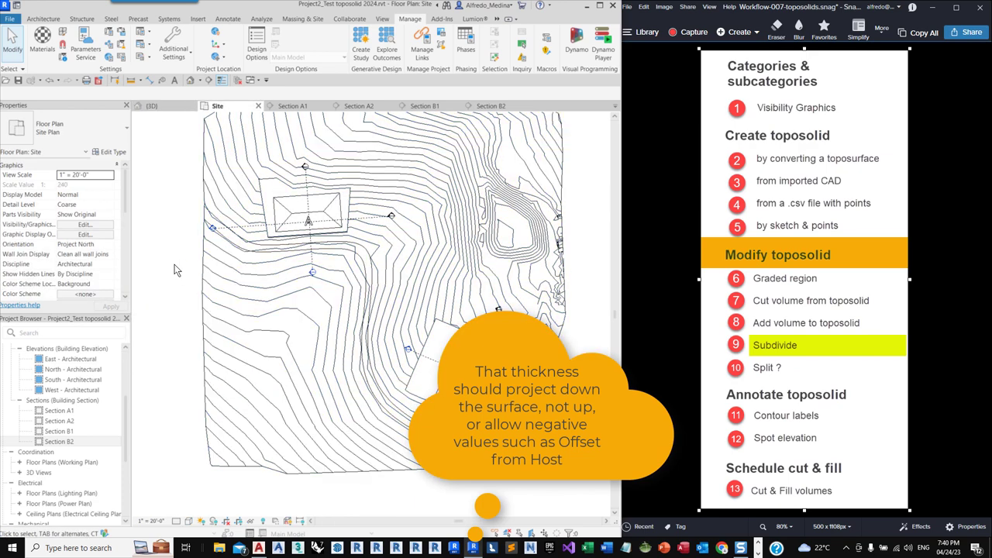
scroll(174, 264, "up", 2)
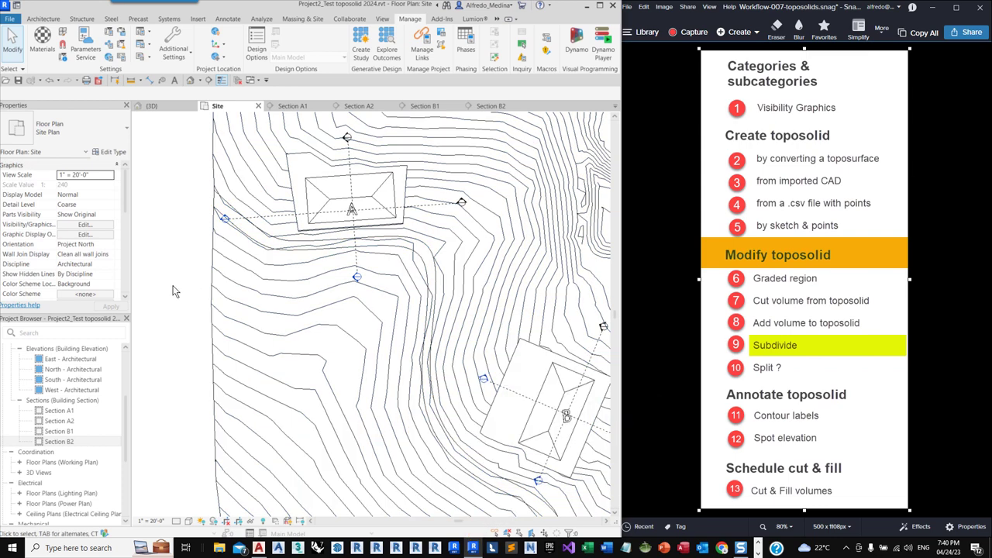
left_click(189, 523)
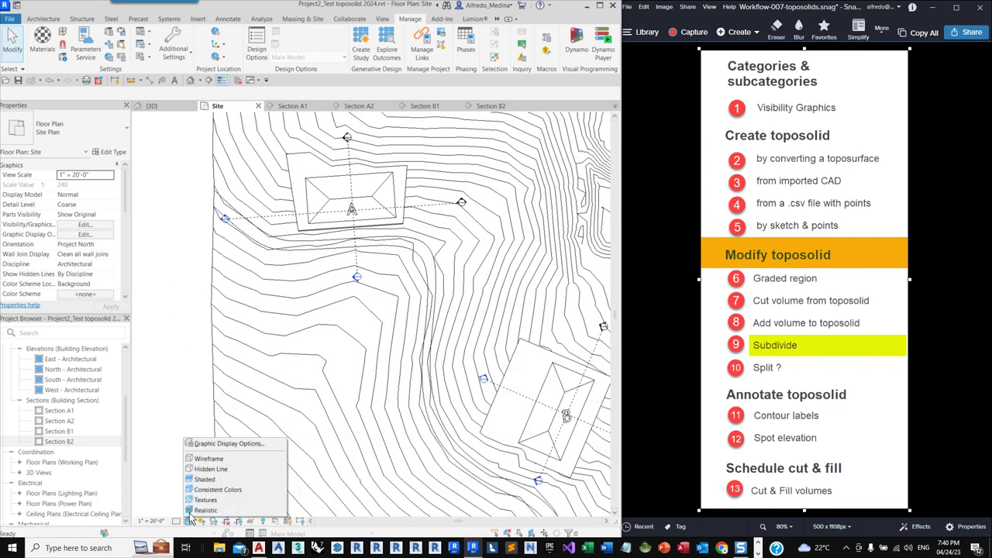
left_click(200, 488)
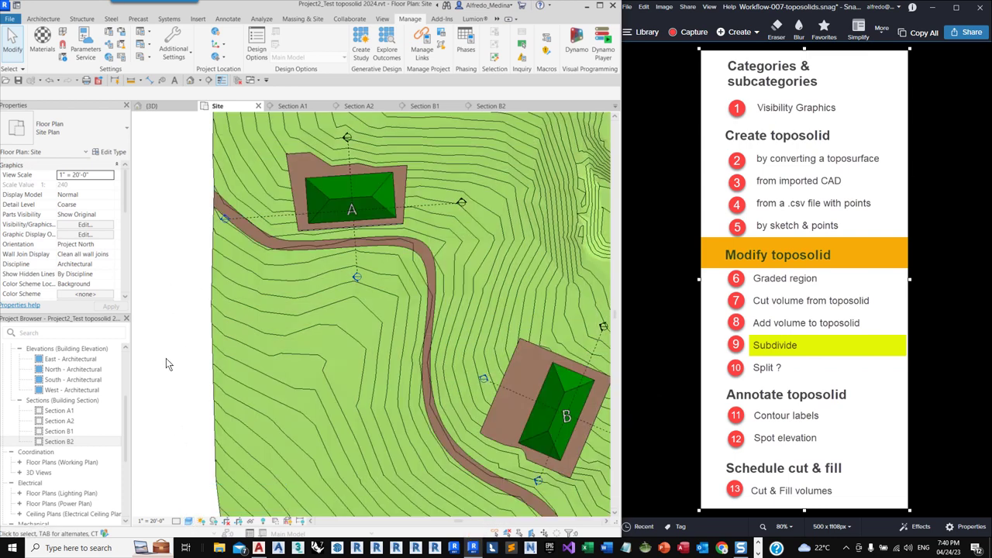
- Turn off Inherit Contours for the path sub-division in the Site plan
left_click(293, 247)
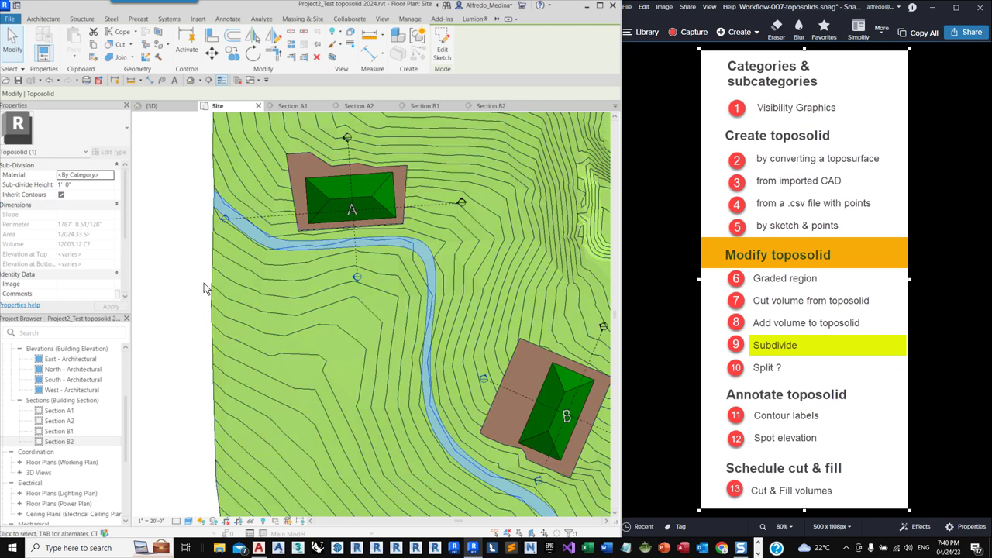
left_click(152, 237)
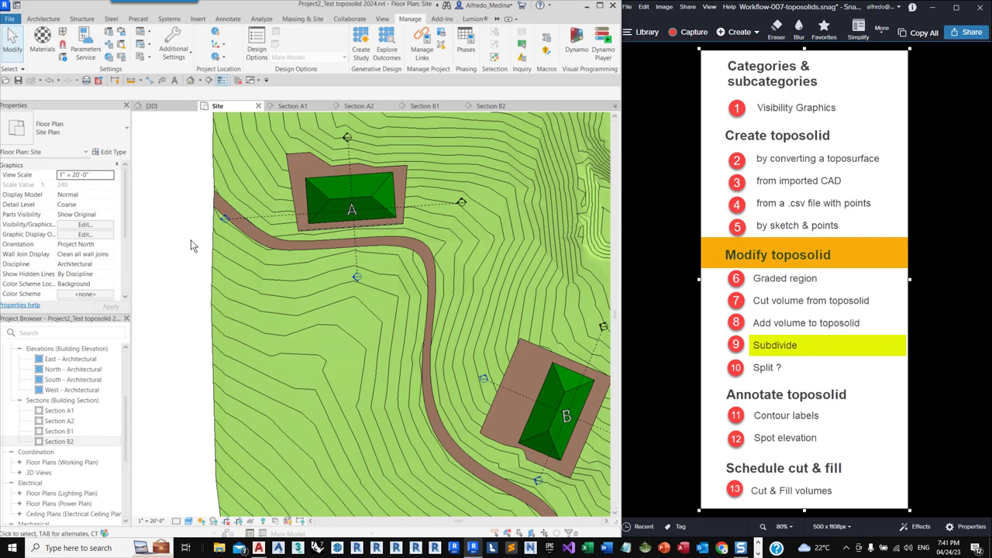
scroll(190, 239, "down", 4)
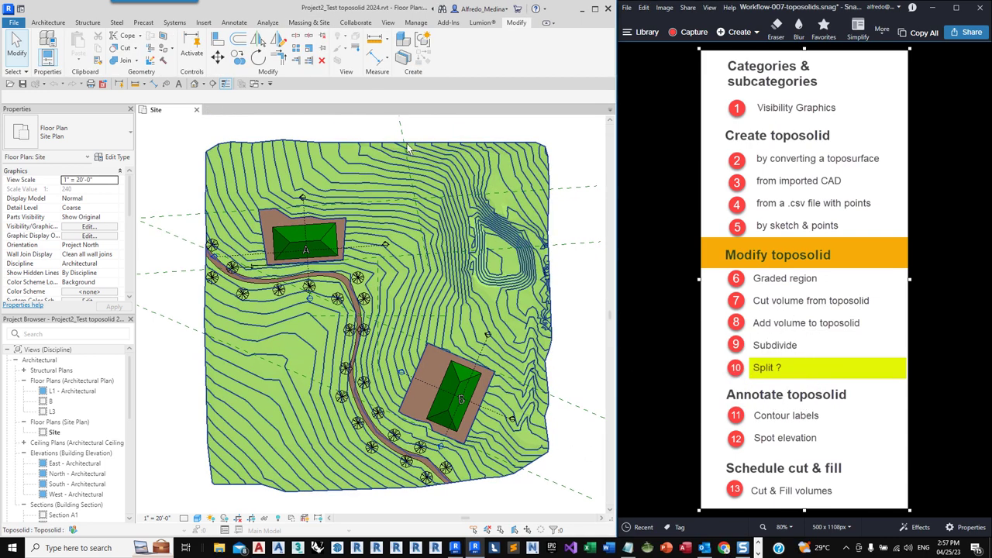
- Split the main toposolid along the existing diagonal reference plane running just southwest of building B
left_click(293, 40)
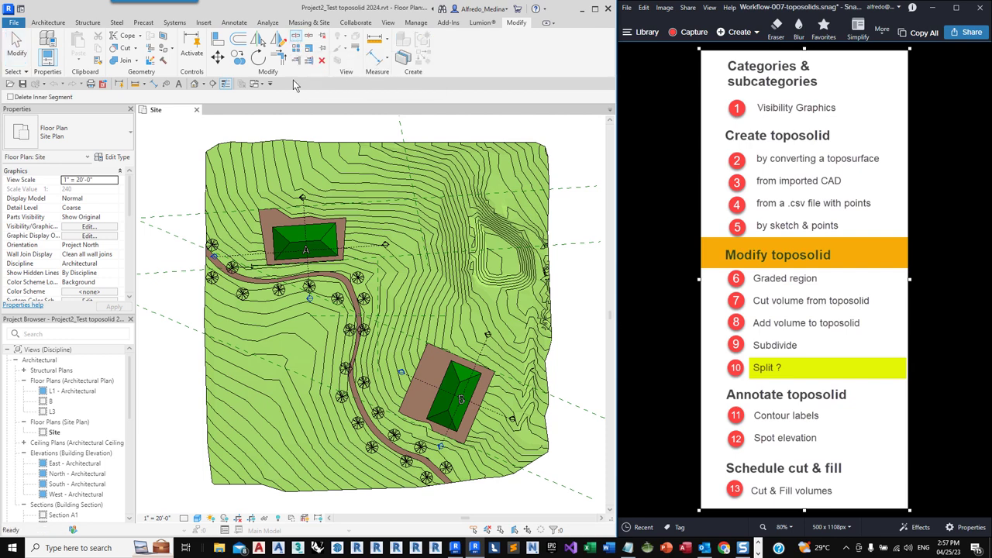
left_click(329, 142)
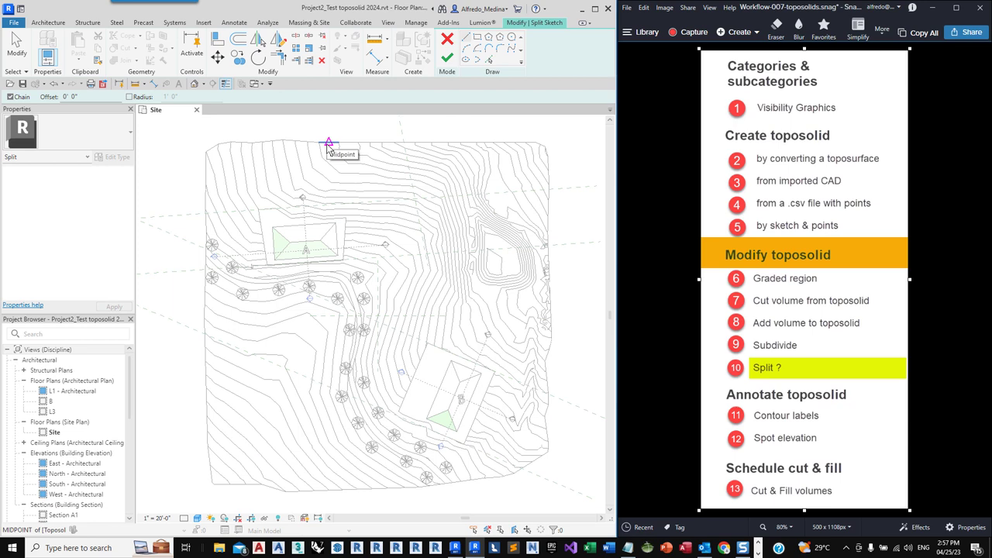
left_click(488, 60)
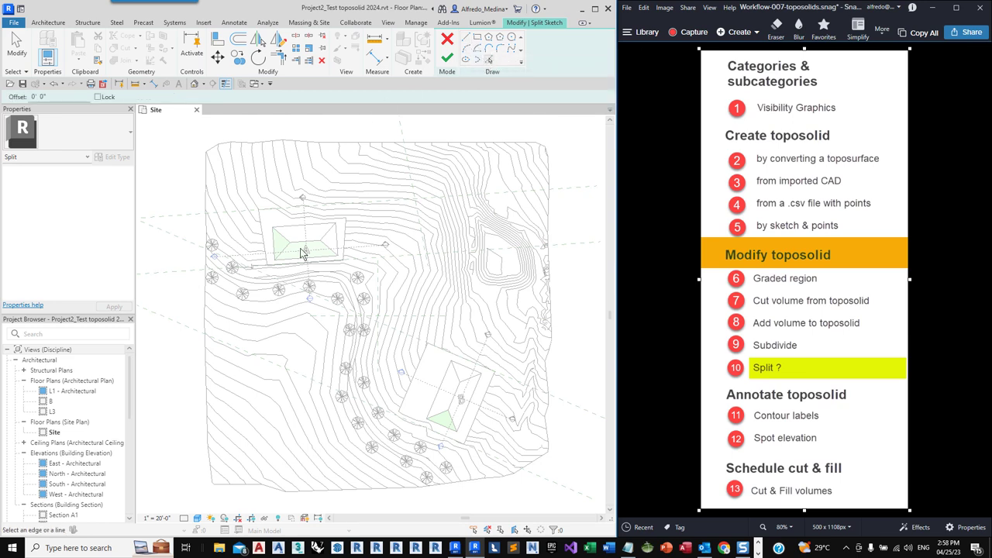
left_click(272, 368)
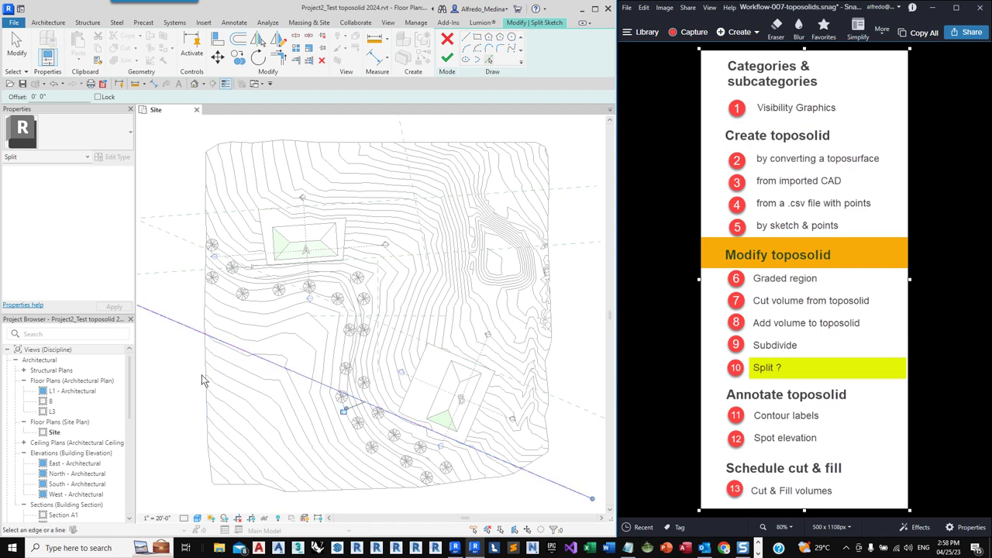
scroll(202, 380, "down", 1)
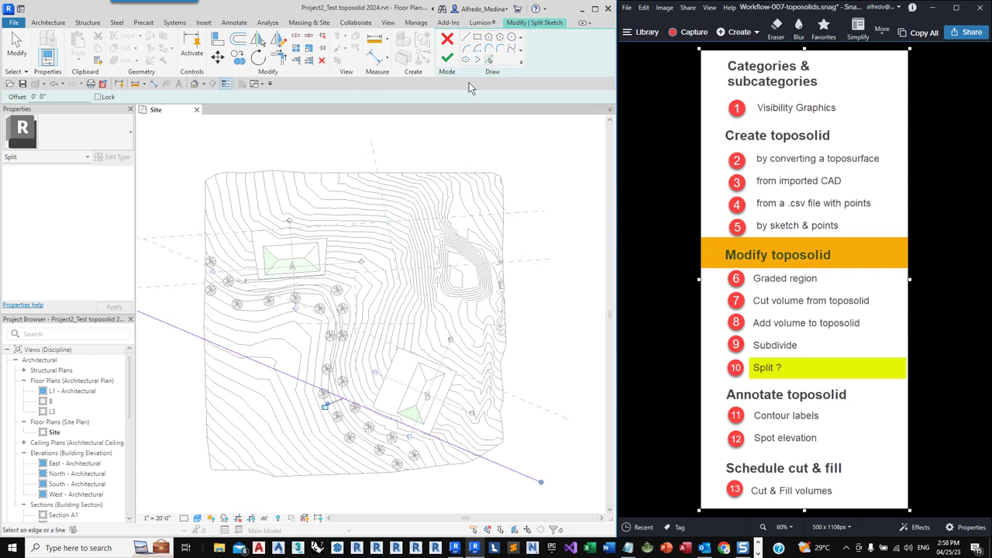
left_click(447, 61)
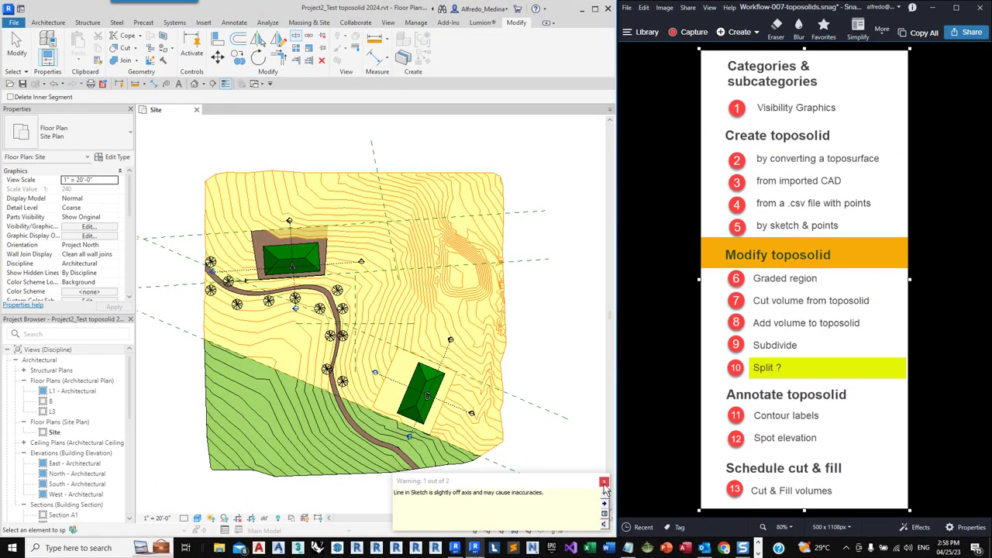
left_click(604, 483)
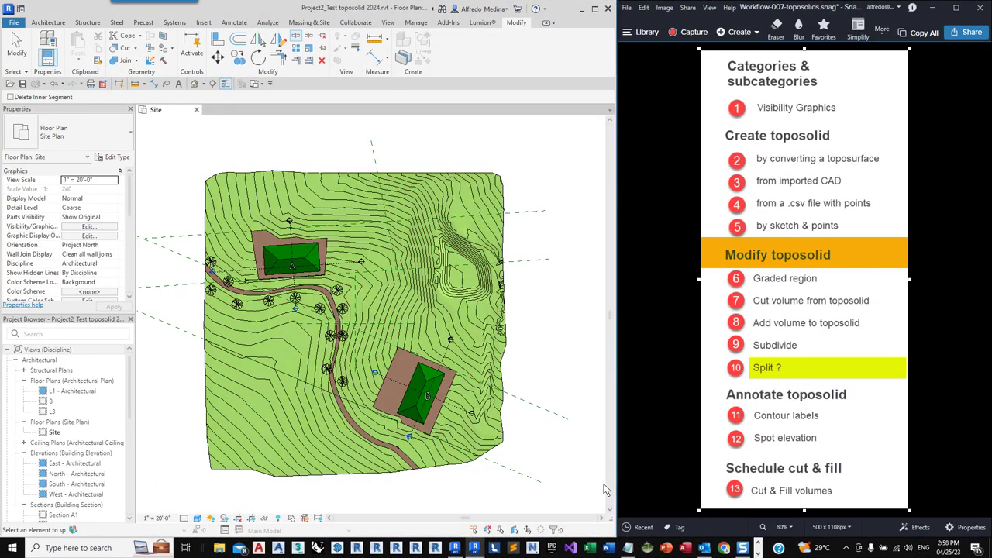
left_click(16, 47)
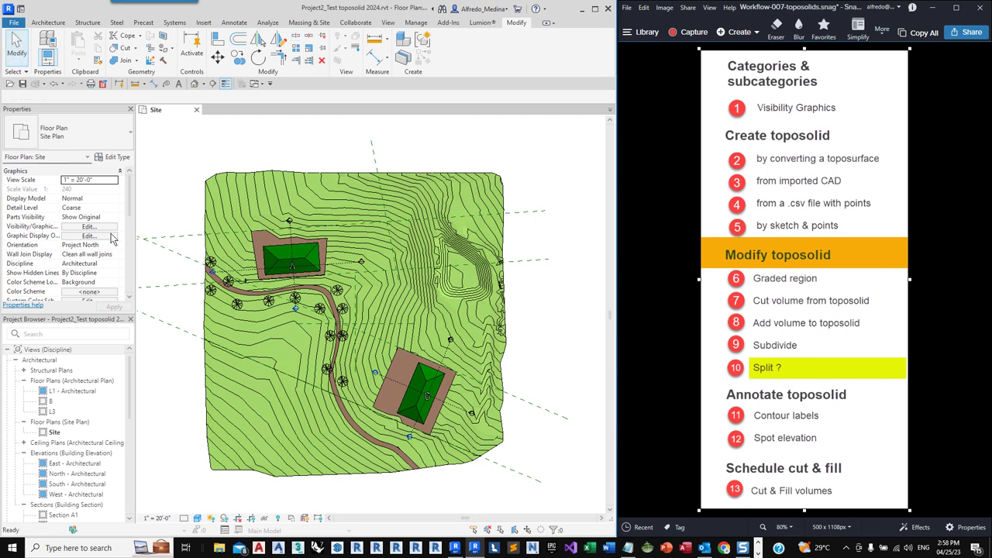
- Examine the two split toposolid parts on either side of the diagonal reference plane by selecting each one
left_click(251, 429)
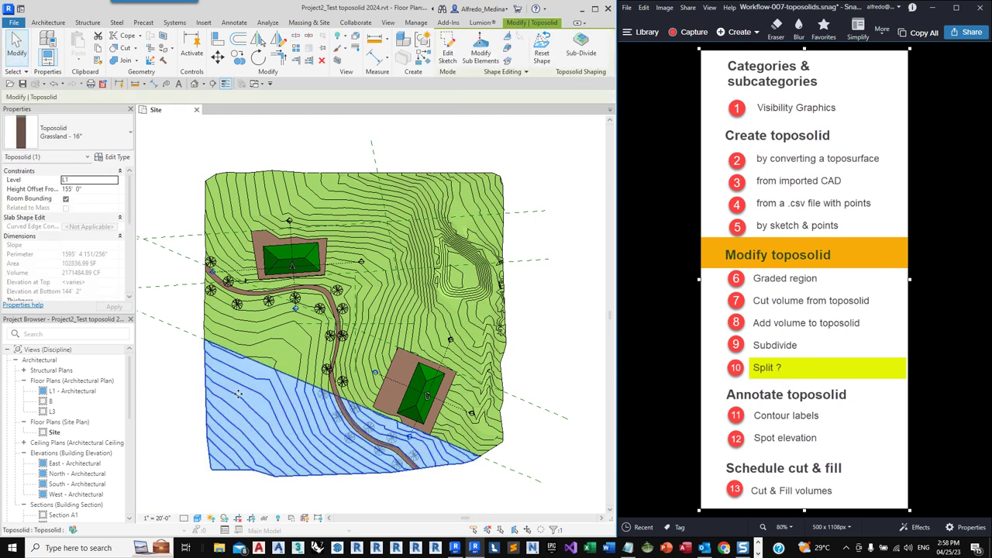
left_click(236, 335)
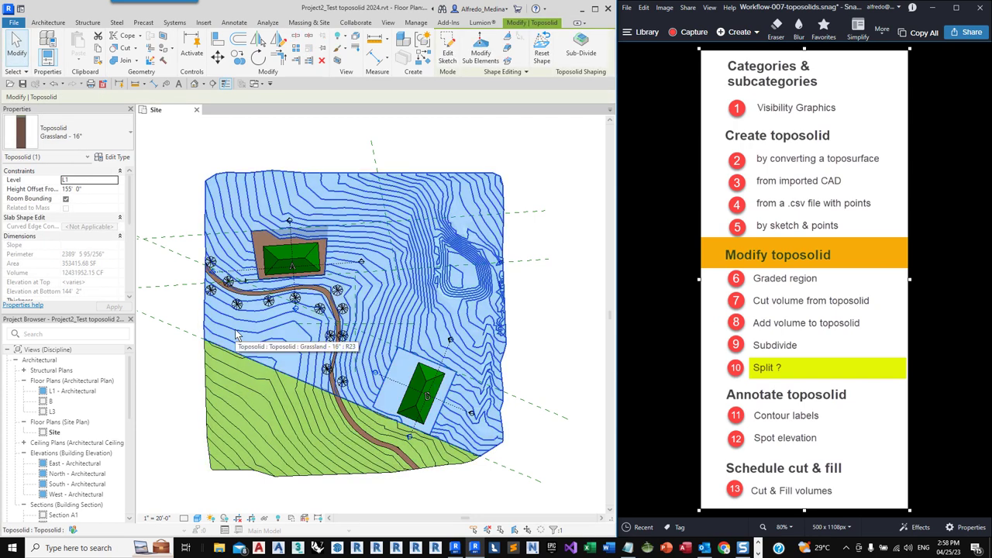
left_click(177, 396)
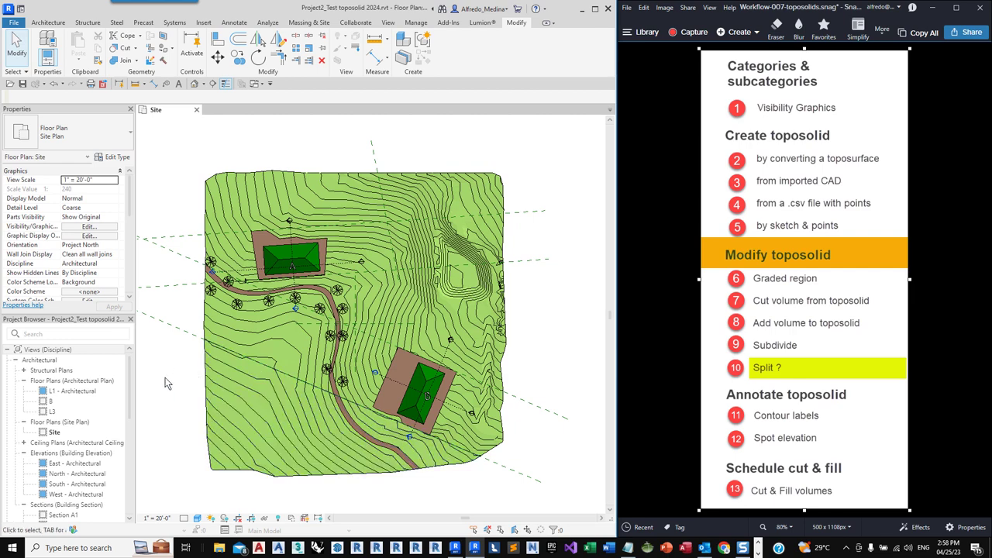
- Try to join the two split toposolid parts back together with Join Geometry
left_click(137, 61)
left_click(147, 77)
left_click(228, 371)
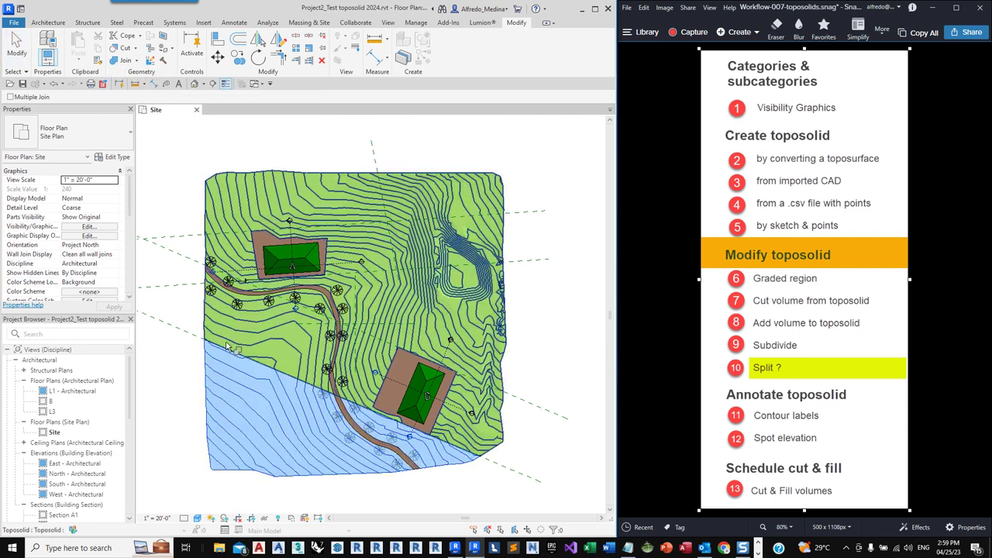
left_click(186, 313)
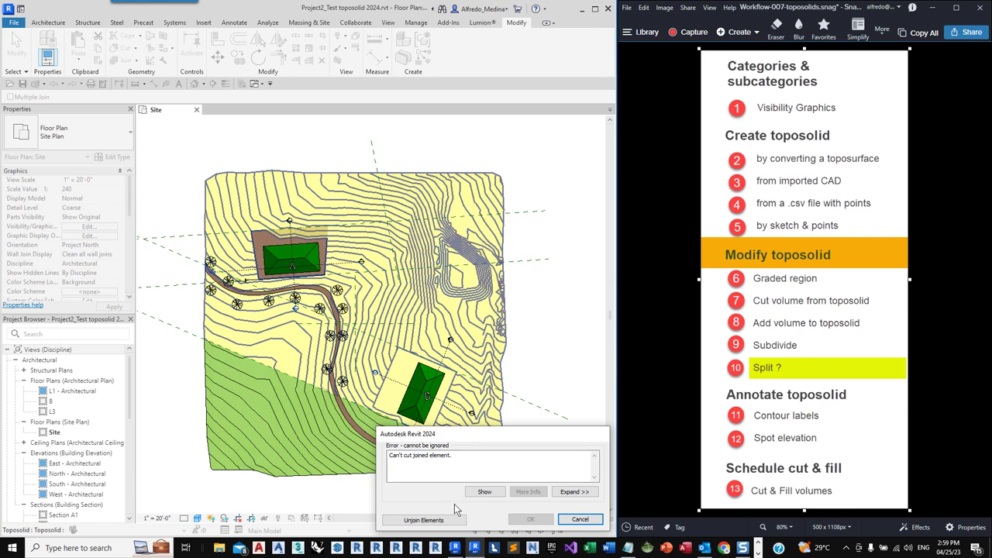
left_click(580, 520)
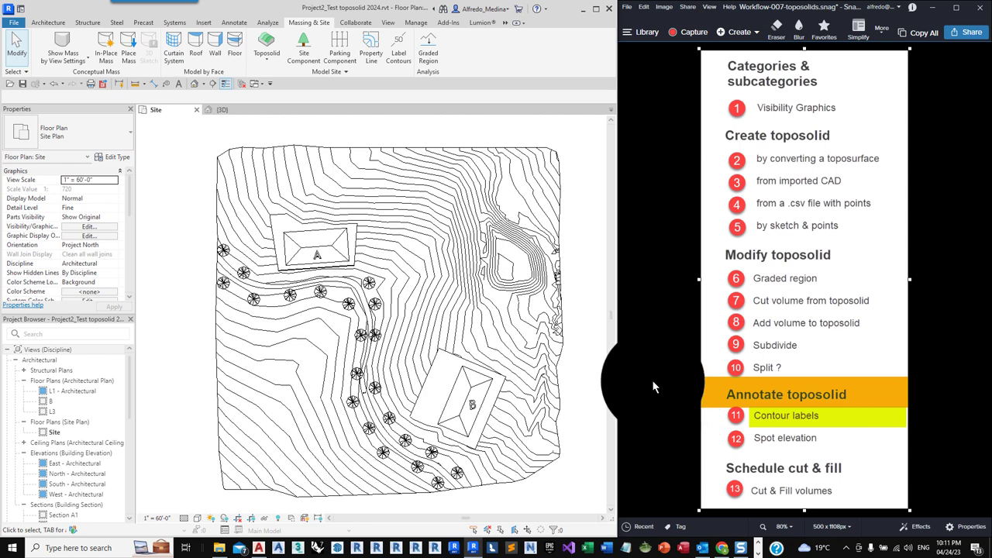
- Turn off the Secondary Contours row in the Contour Display settings of the main toposolid's Grassland - 16" type
left_click(418, 177)
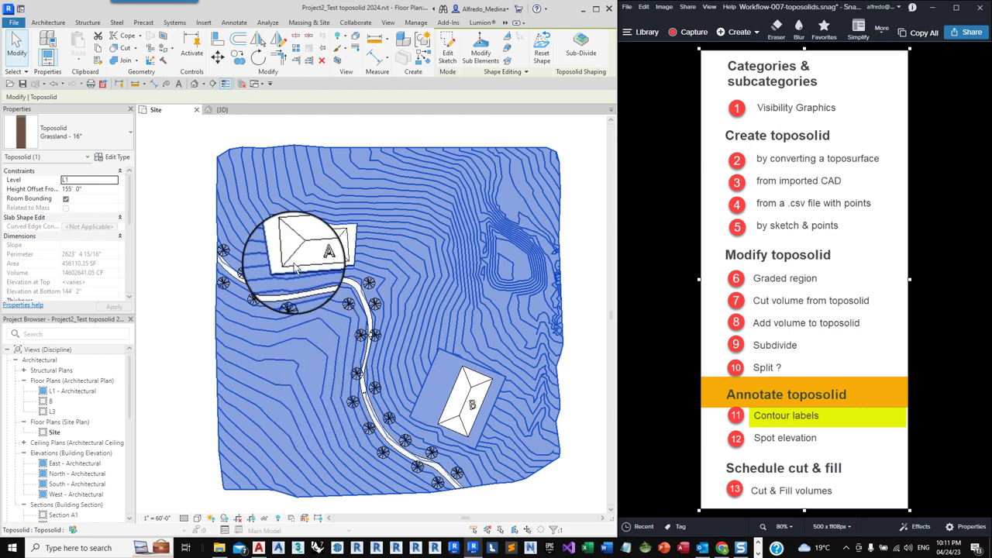
left_click(116, 159)
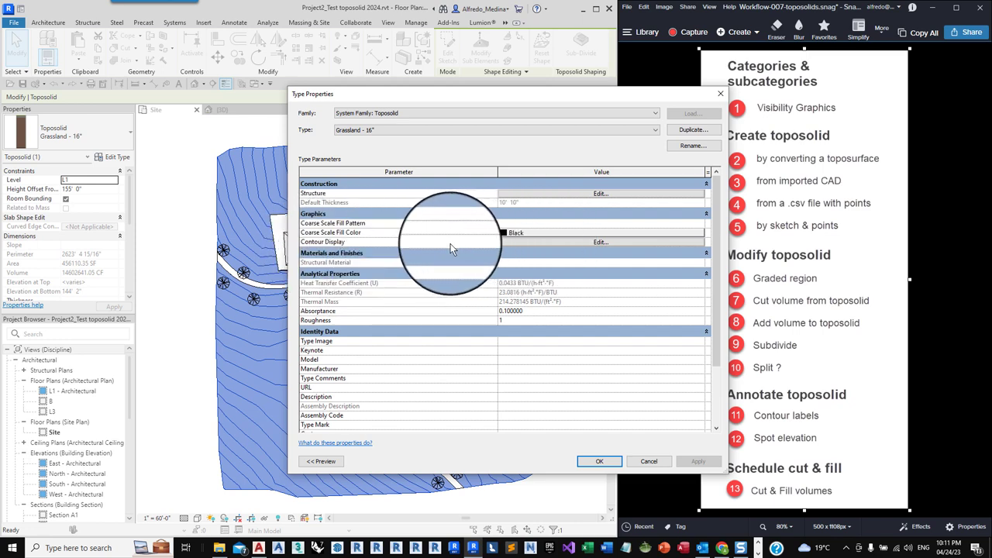
left_click(531, 243)
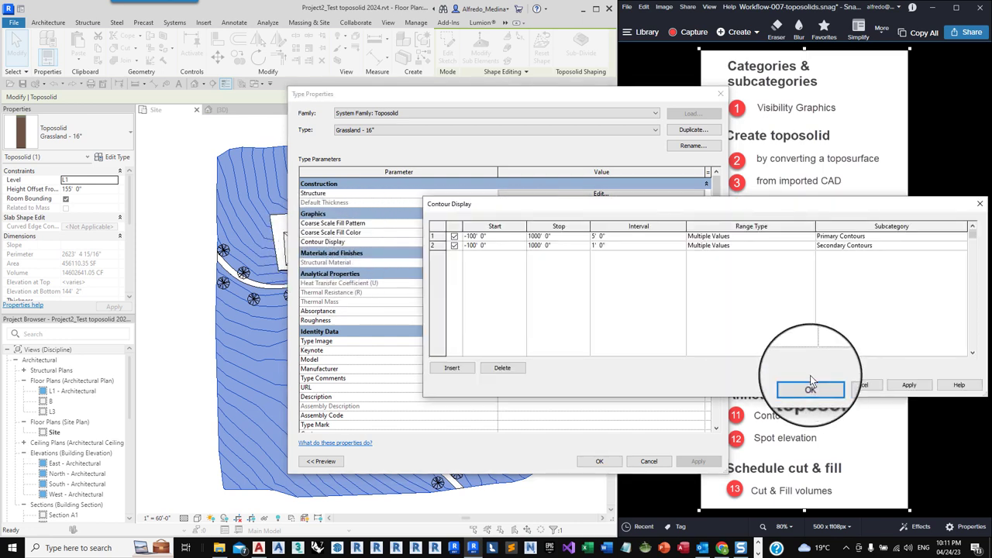
left_click(454, 245)
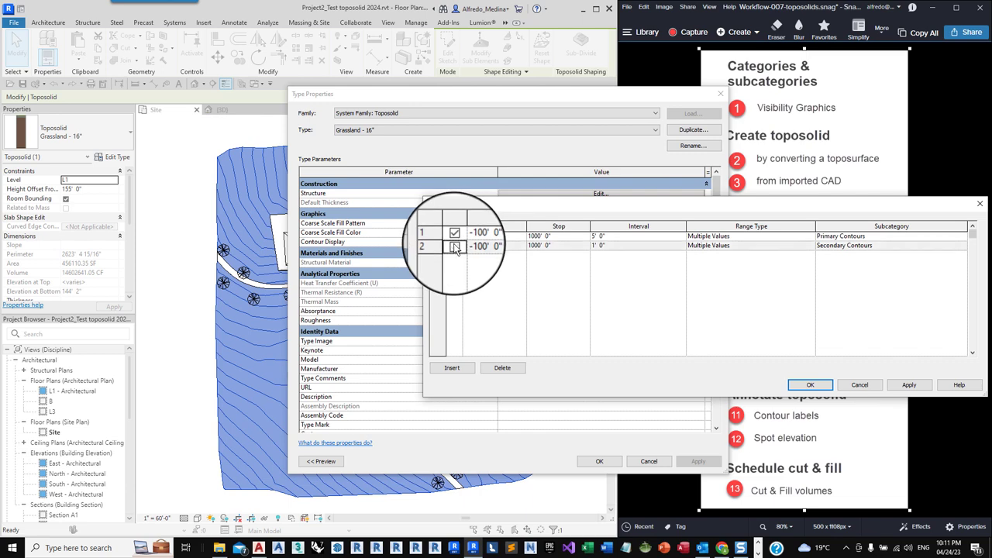
left_click(810, 385)
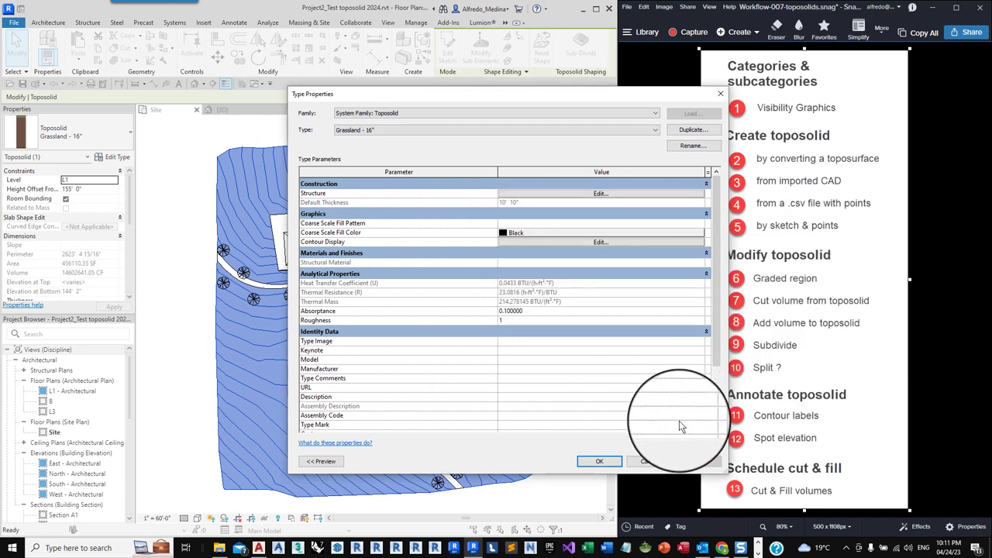
left_click(601, 461)
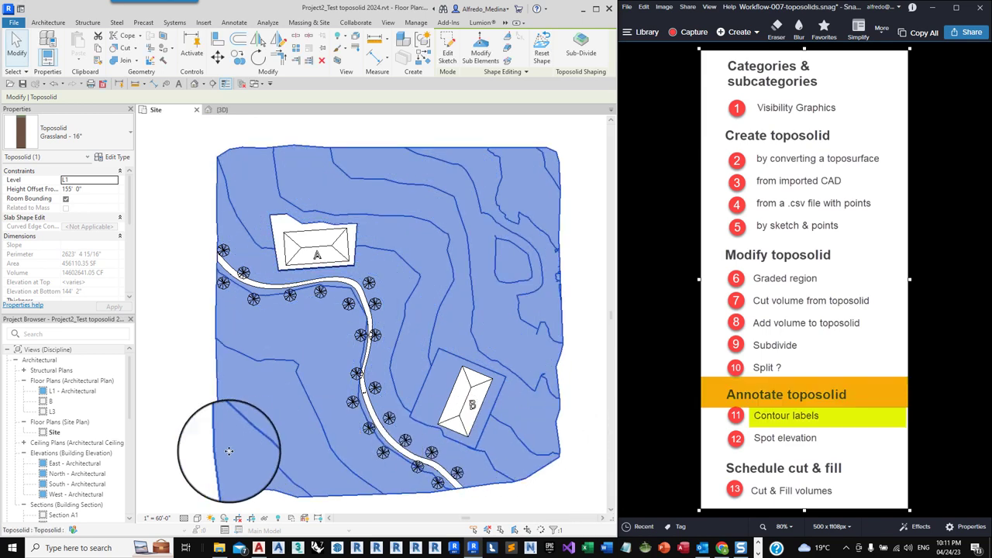
left_click(183, 460)
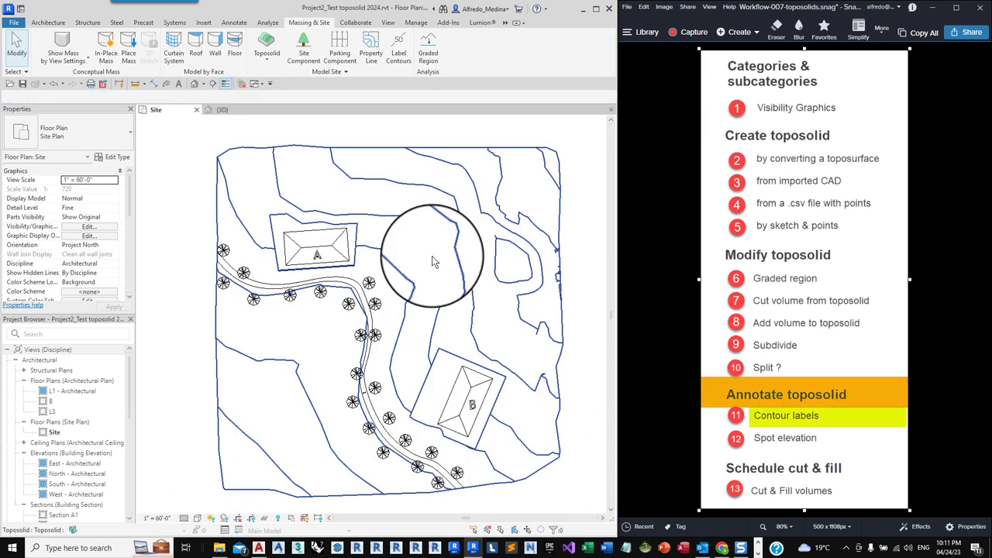
- Label the contours along a diagonal line crossing the whole site from west-southwest to east-northeast, between buildings A and B
left_click(397, 58)
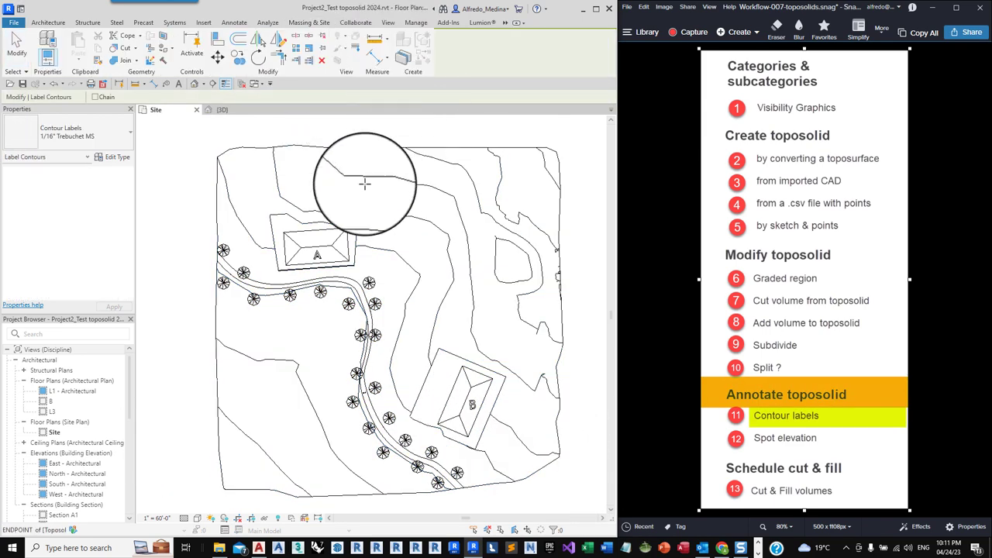
left_click(199, 412)
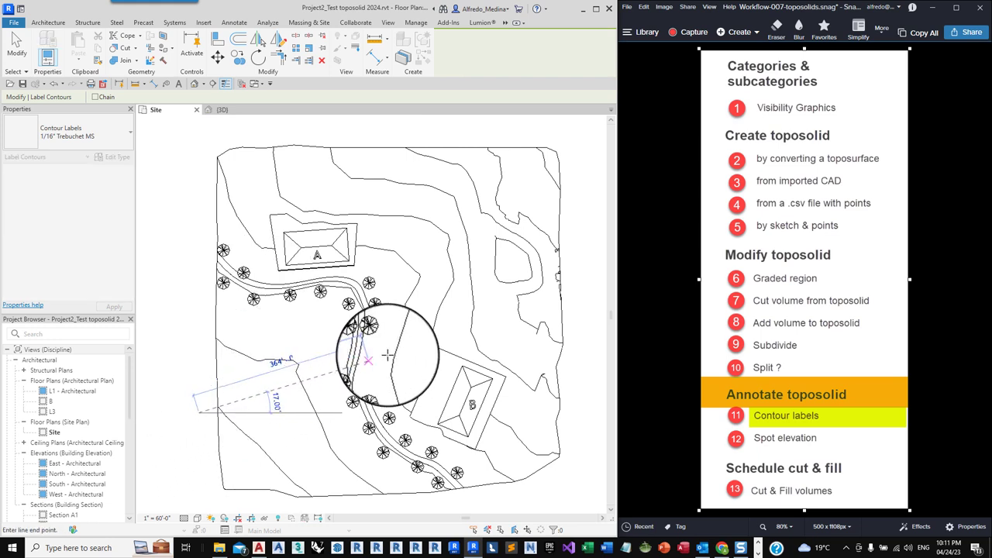
left_click(579, 235)
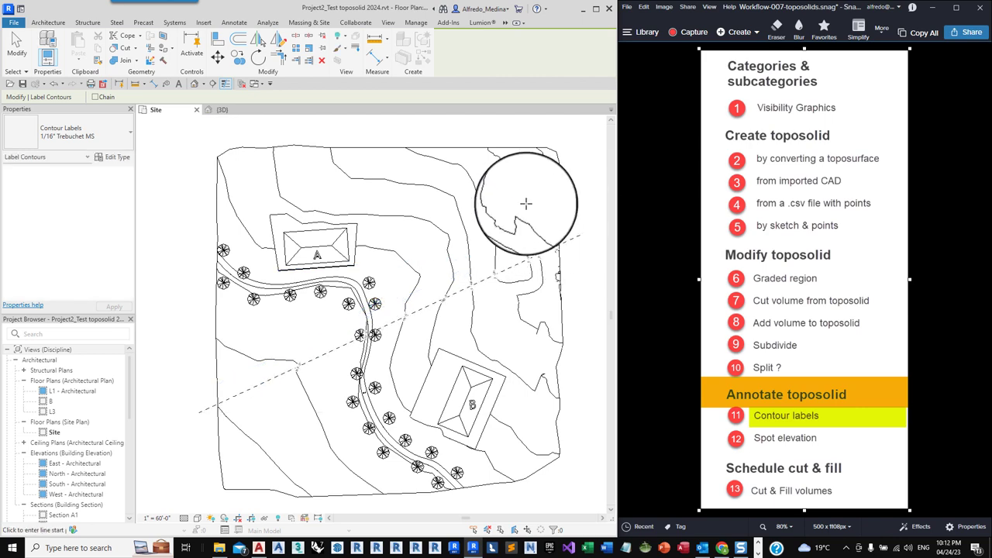
left_click(17, 44)
scroll(574, 248, "up", 5)
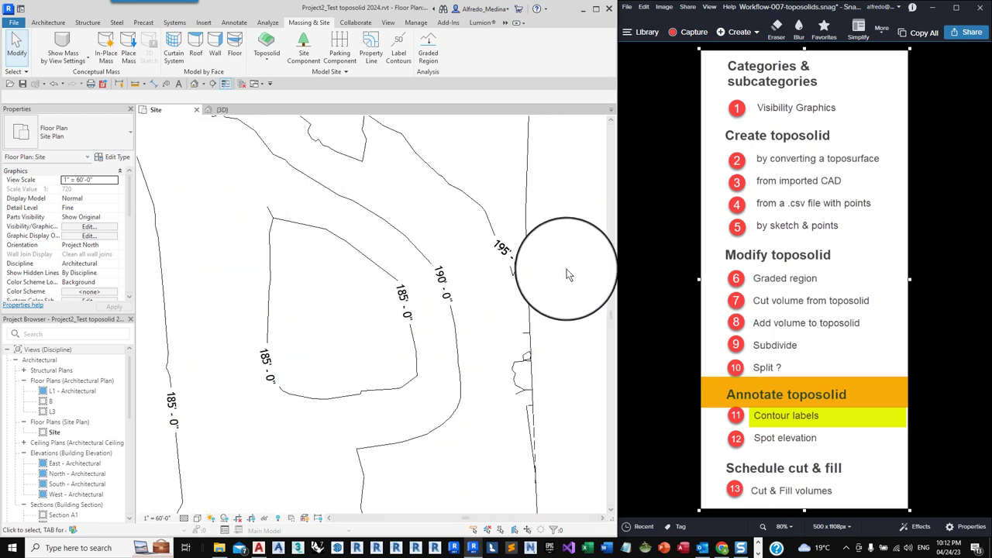
scroll(566, 271, "down", 4)
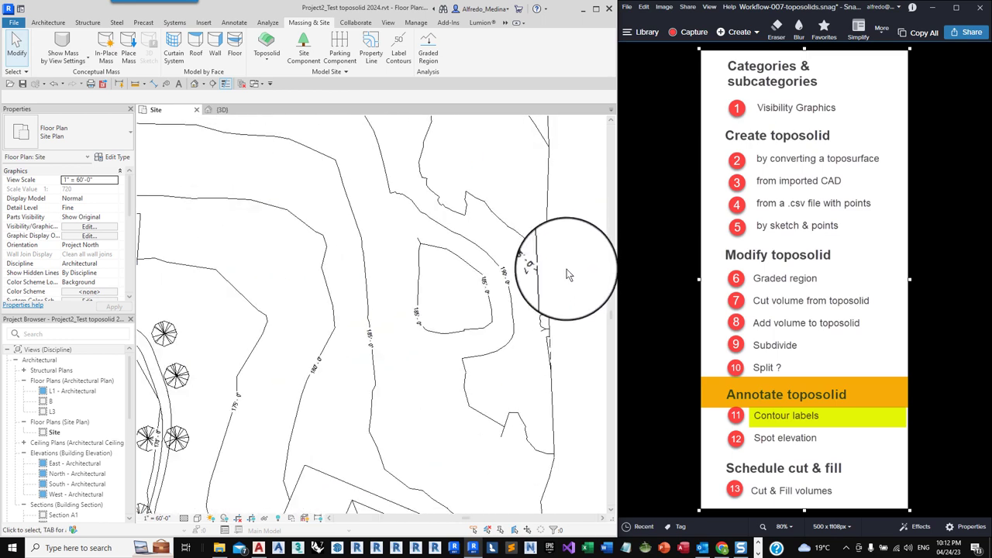
scroll(566, 269, "down", 3)
- Create a property line by sketching a rectangle about 616' by 596' just inside the toposolid's edges
left_click(371, 59)
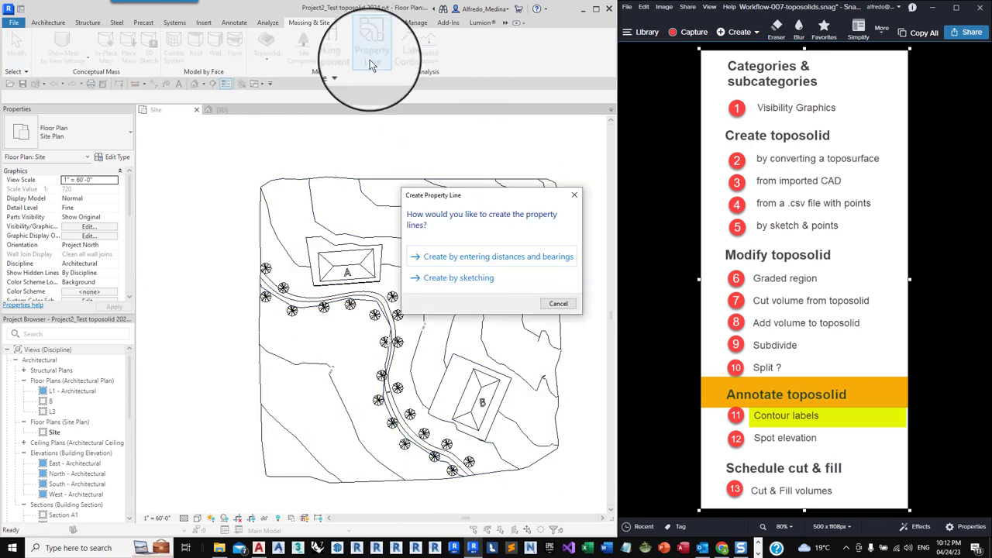
left_click(449, 277)
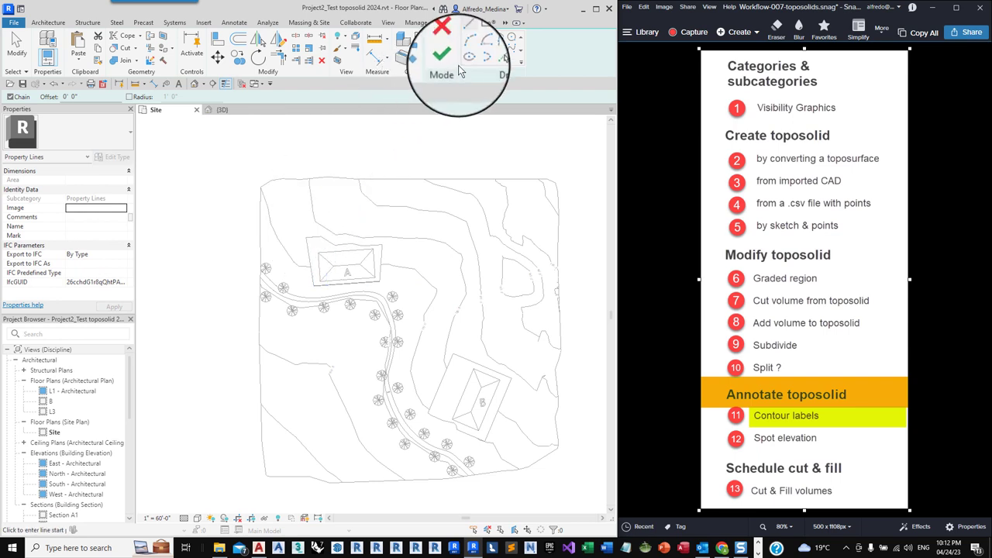
left_click(477, 38)
left_click(272, 186)
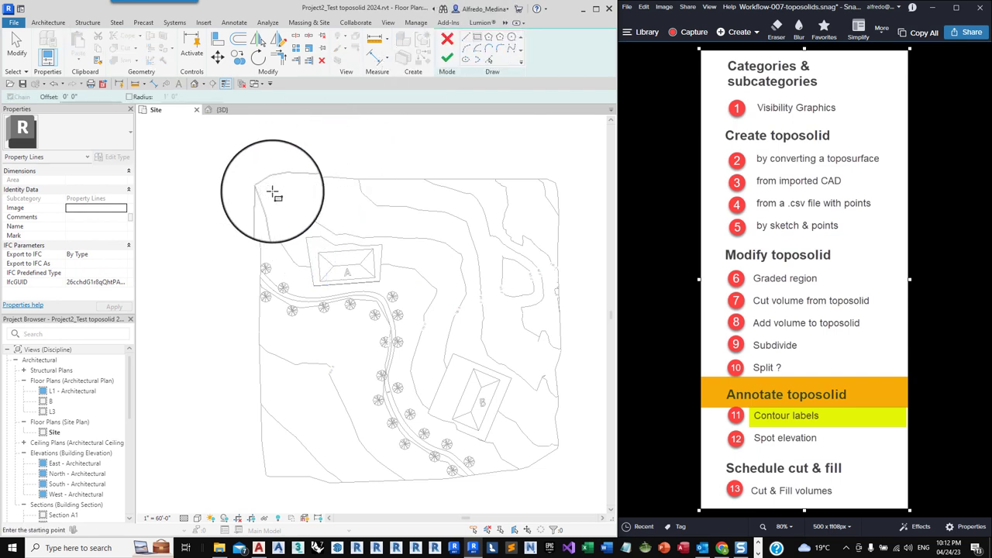
left_click(544, 454)
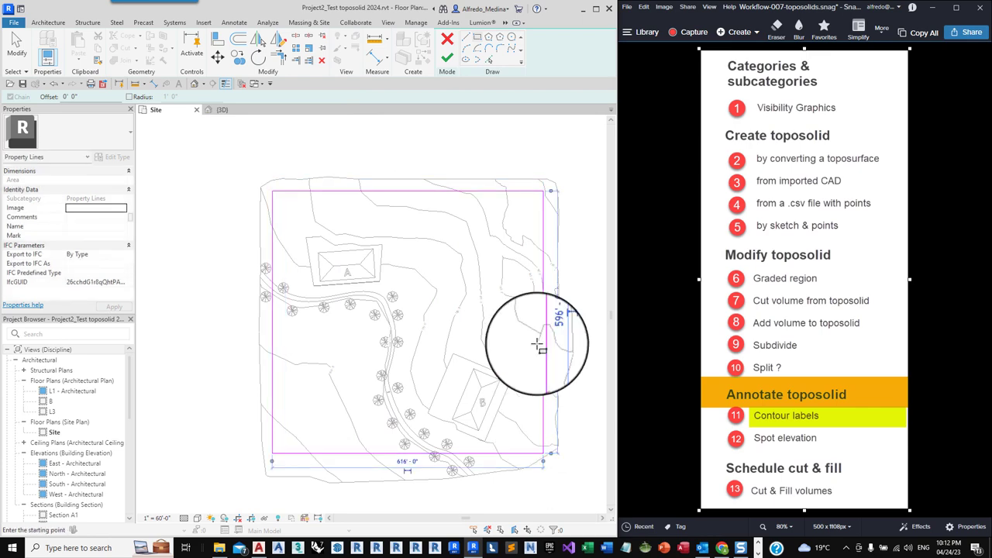
left_click(441, 51)
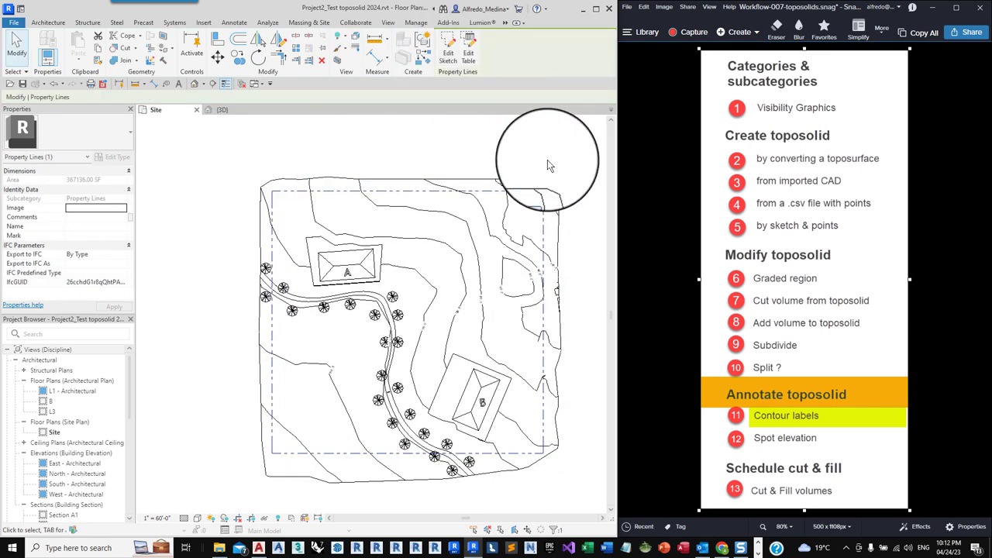
- Place a Target (Project) spot elevation with a shouldered leader on the toposolid just east of building A
left_click(235, 24)
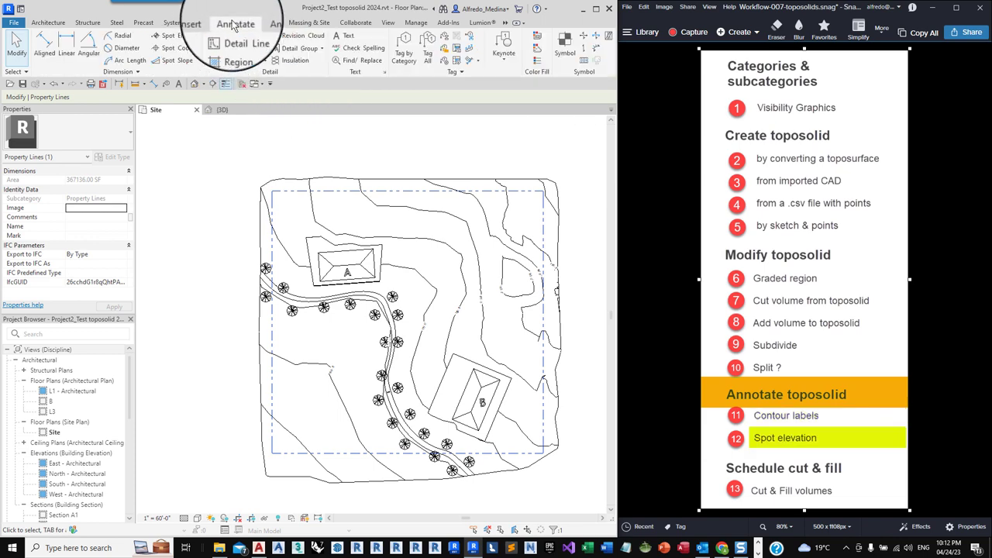
left_click(174, 35)
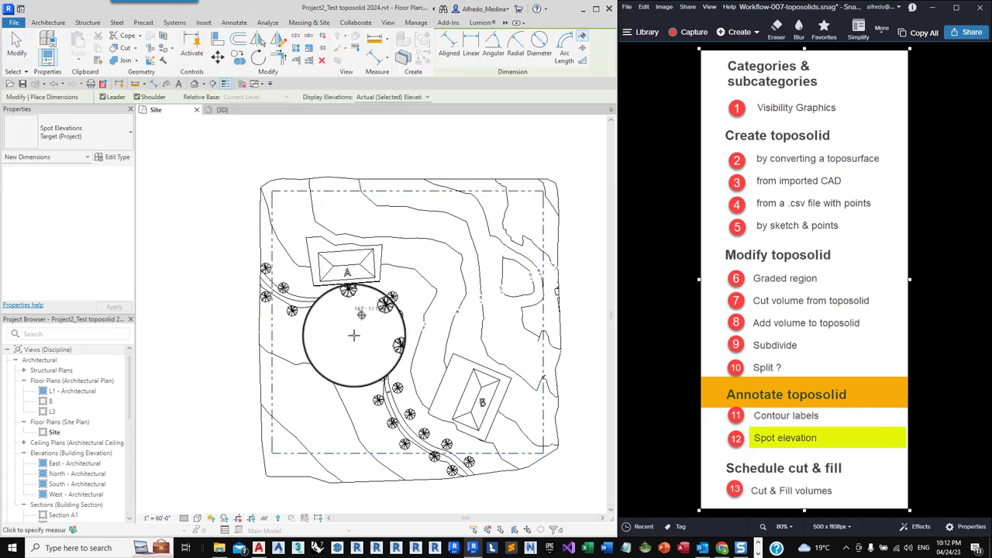
scroll(350, 341, "up", 3)
scroll(329, 379, "up", 1)
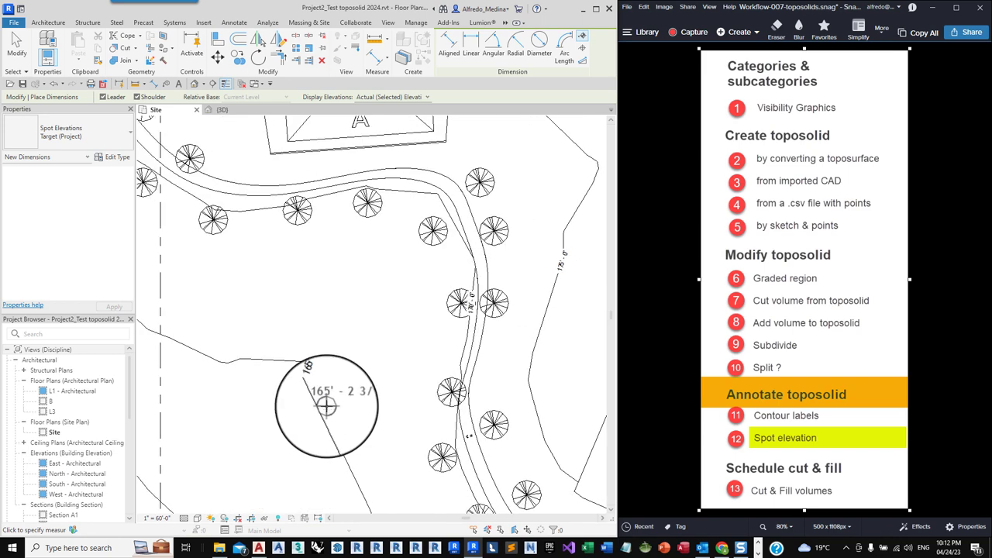
scroll(351, 359, "up", 1)
scroll(476, 279, "down", 1)
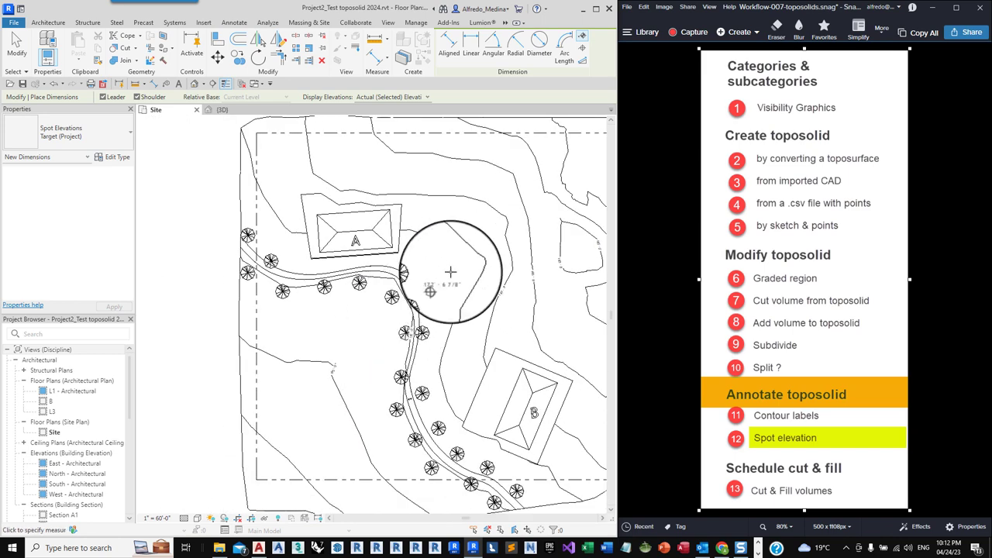
scroll(472, 248, "up", 4)
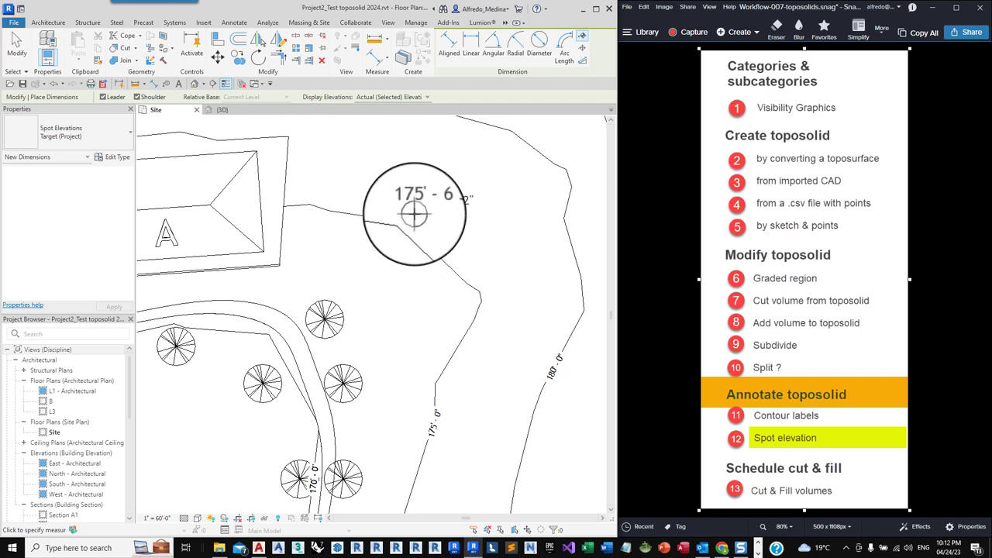
left_click(415, 215)
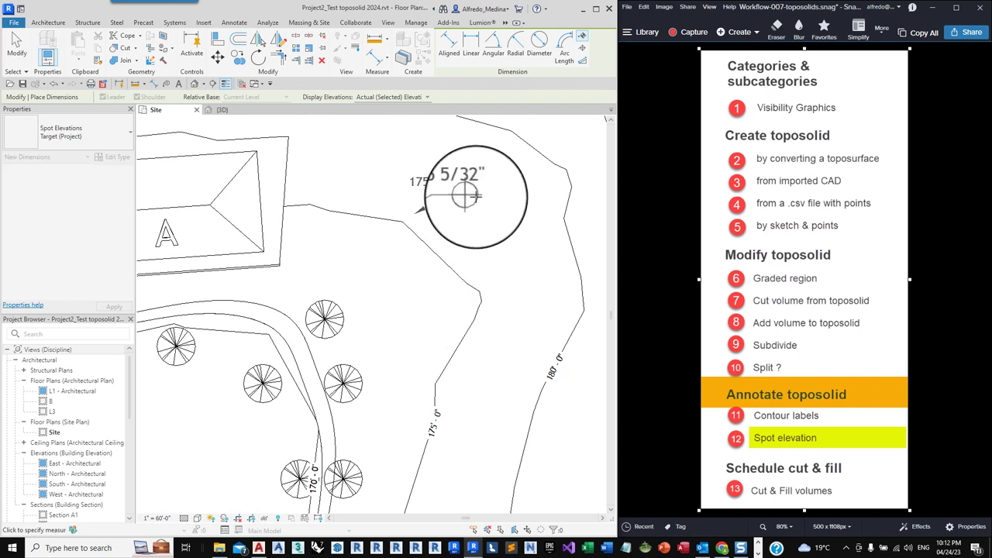
left_click(476, 195)
scroll(431, 222, "down", 4)
- Place a Horizontal spot coordinate with a shouldered leader on the toposolid south of building A, below the path
left_click(234, 22)
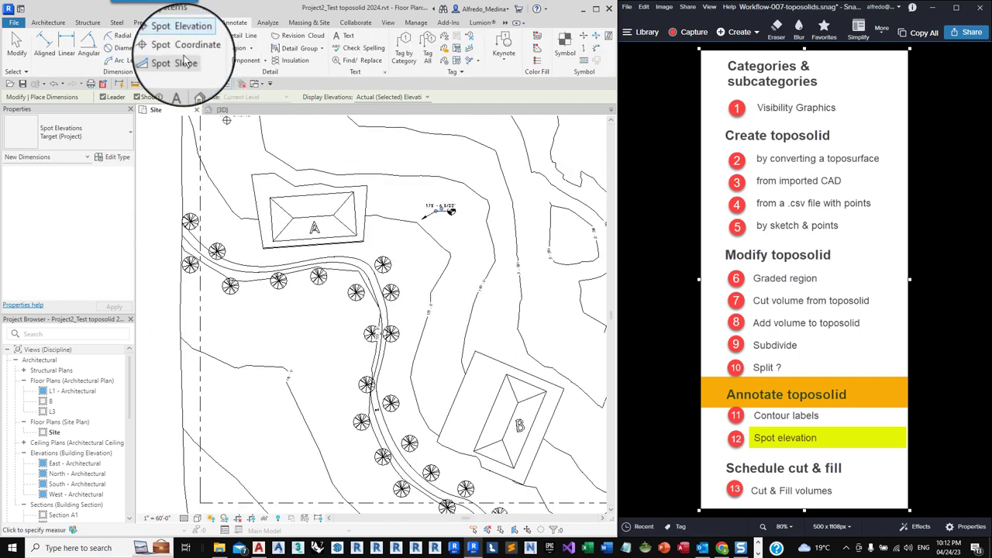
left_click(181, 48)
scroll(416, 255, "up", 2)
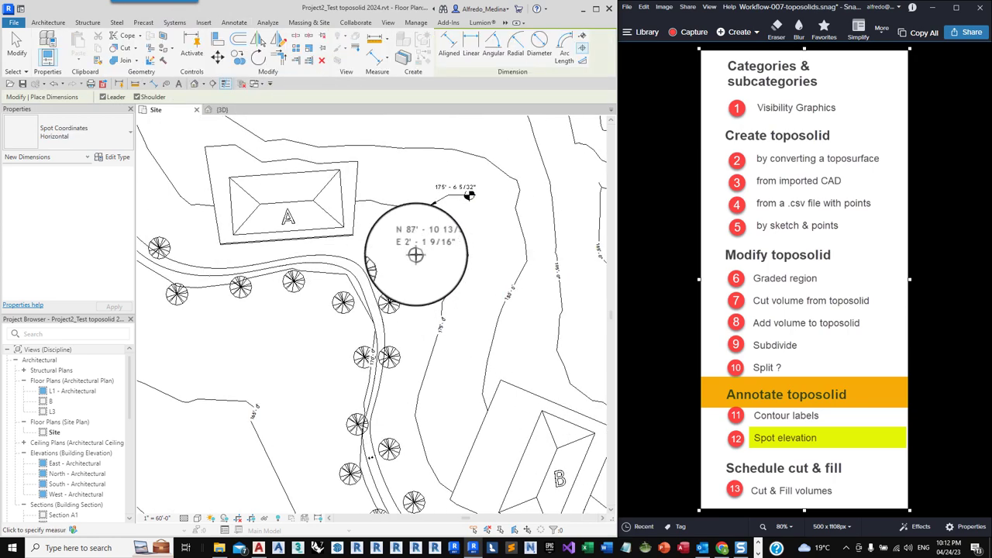
scroll(405, 228, "up", 2)
scroll(377, 228, "down", 1)
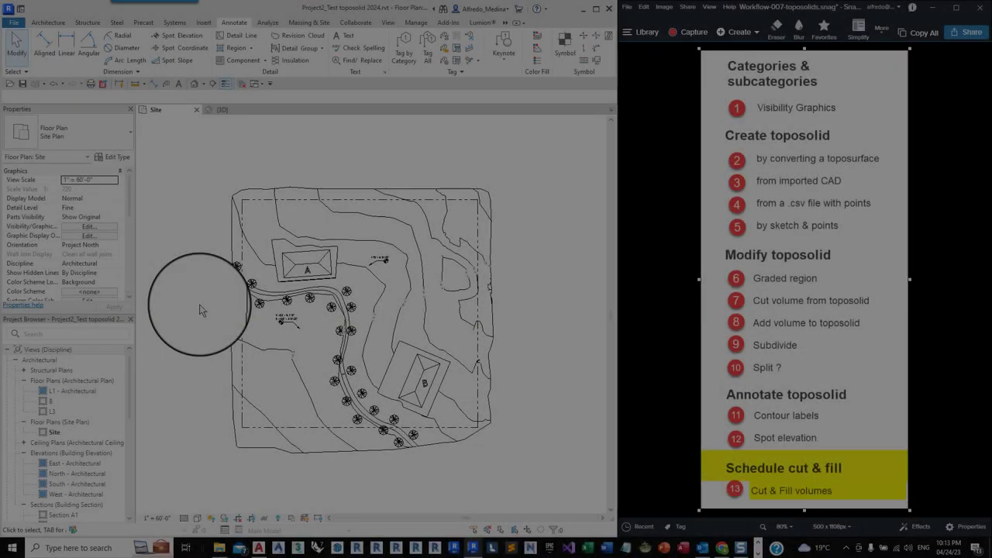
- Create a new building-component schedule for the Toposolid category in the New Construction phase
scroll(200, 310, "up", 2)
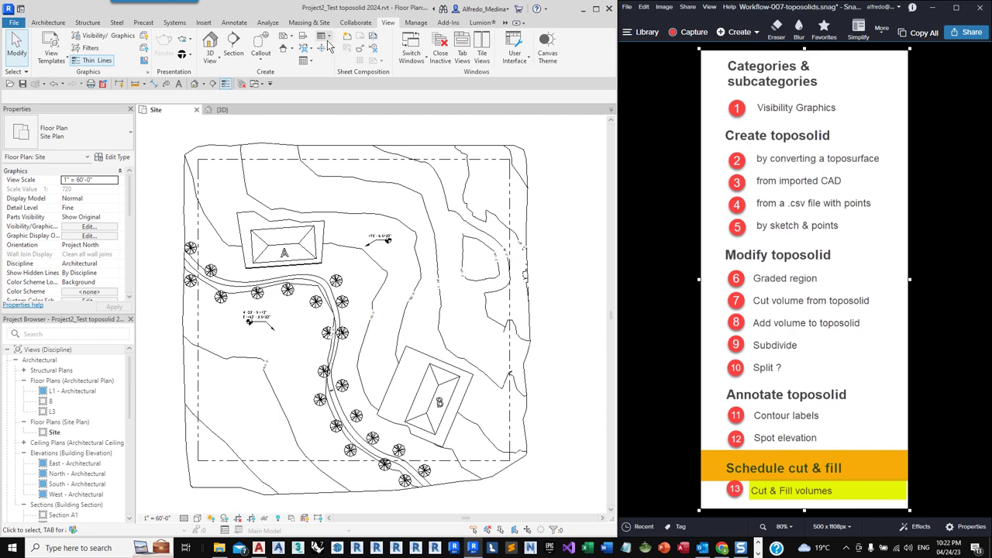
left_click(326, 39)
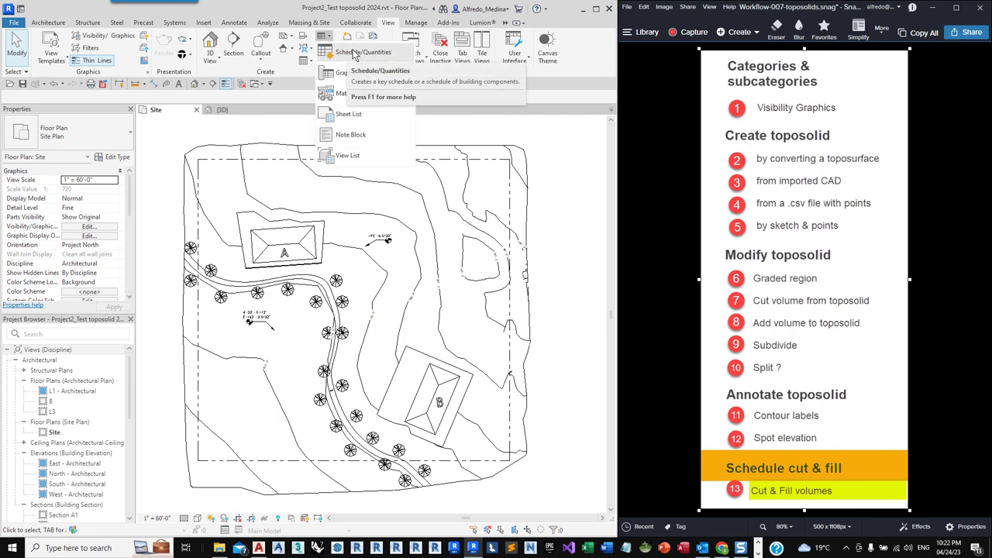
left_click(354, 53)
left_click(243, 275)
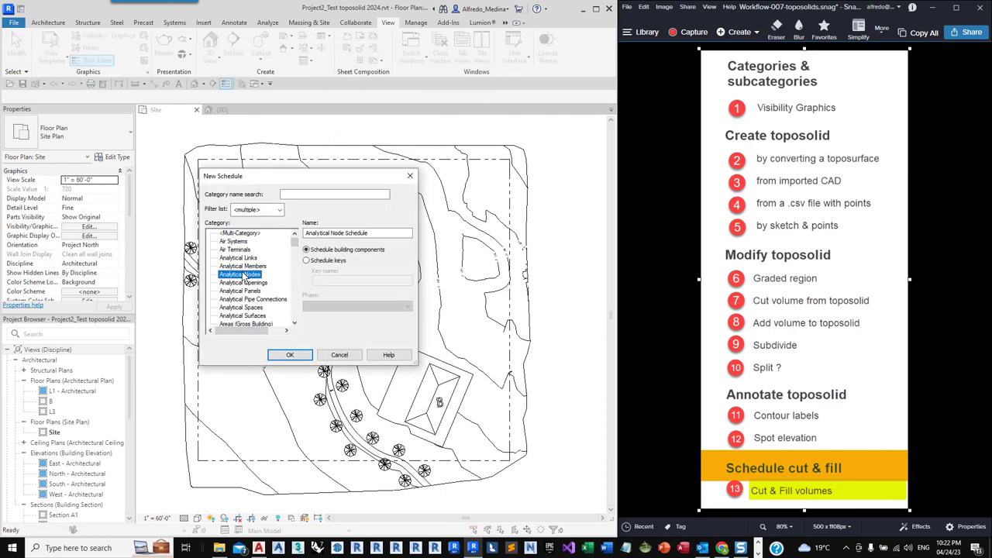
key("t")
scroll(233, 312, "down", 2)
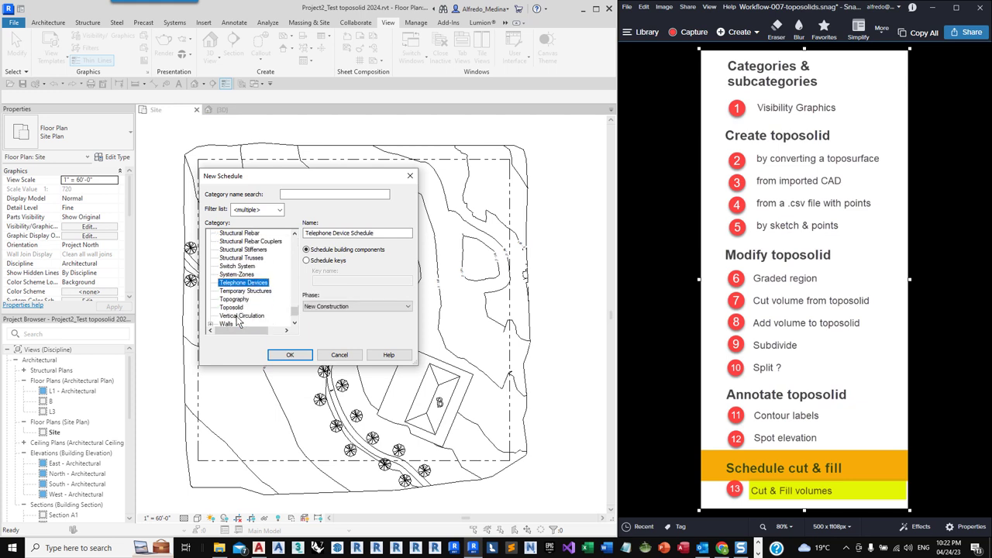
left_click(233, 308)
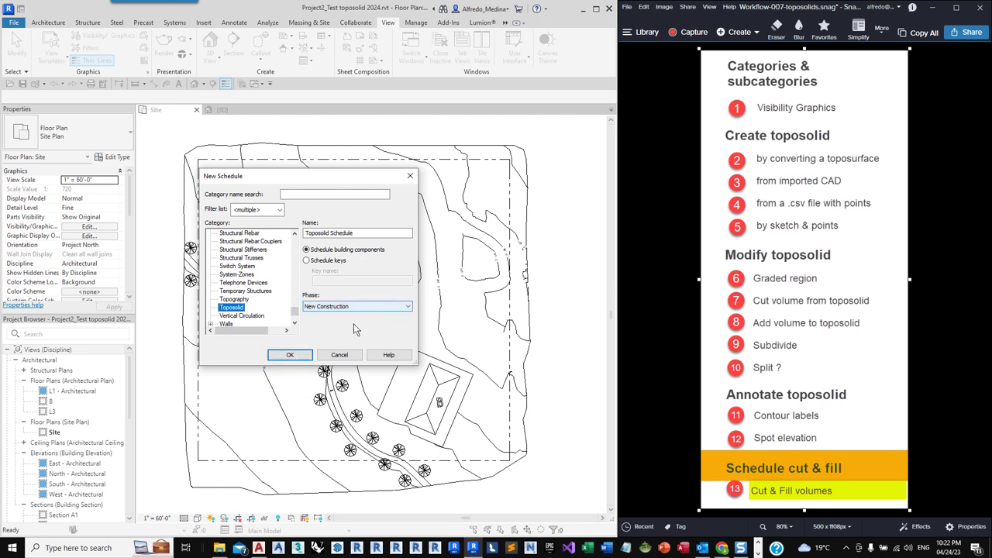
left_click(293, 355)
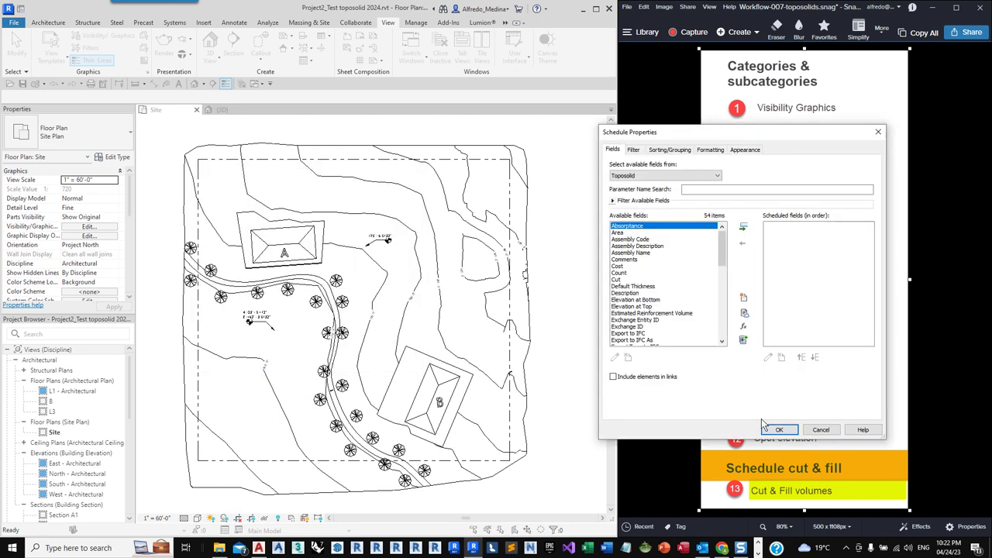
- Add the Cut, Fill, Net cut/fill and Mark fields to the toposolid schedule
left_click_drag(776, 132, 470, 141)
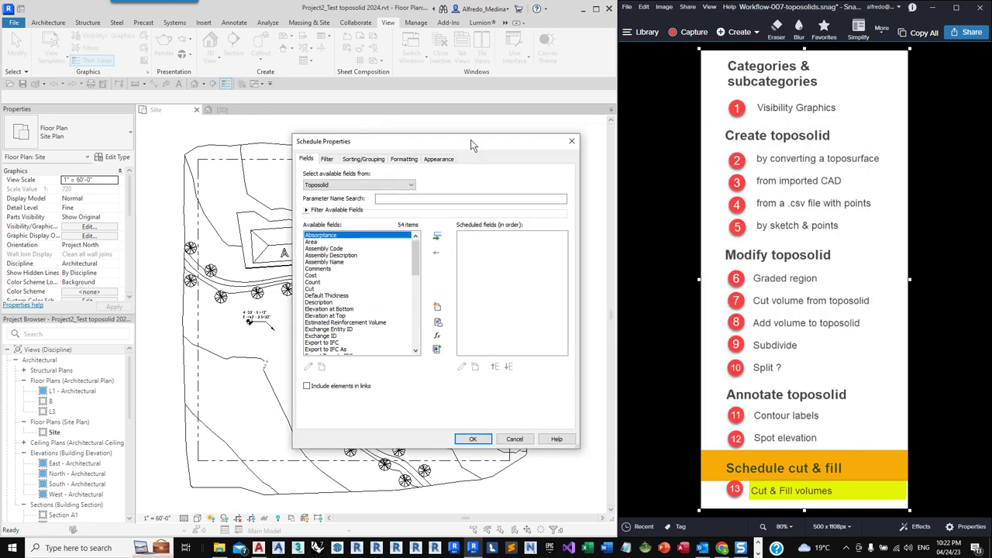
left_click(314, 288)
left_click(437, 236)
scroll(366, 278, "down", 7)
left_click(320, 242)
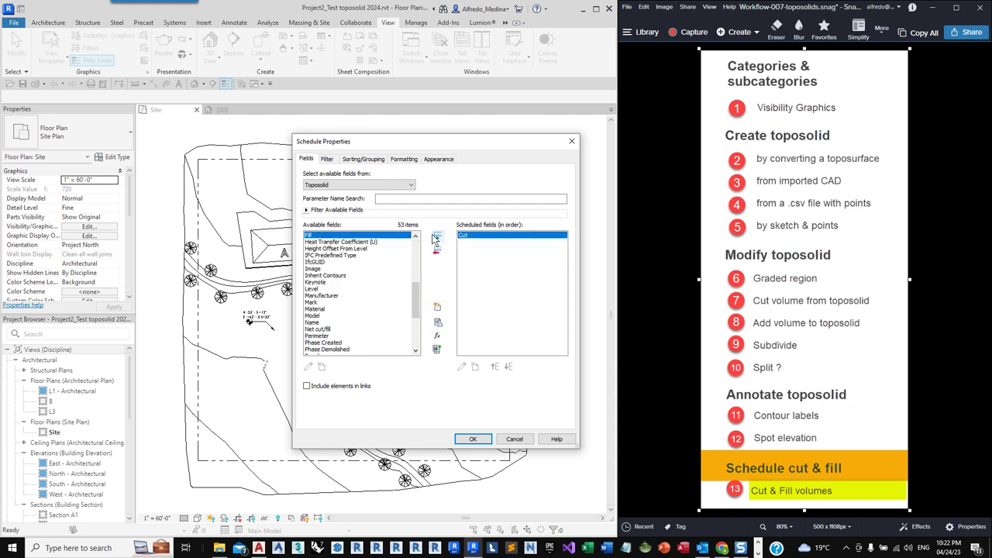
left_click(436, 236)
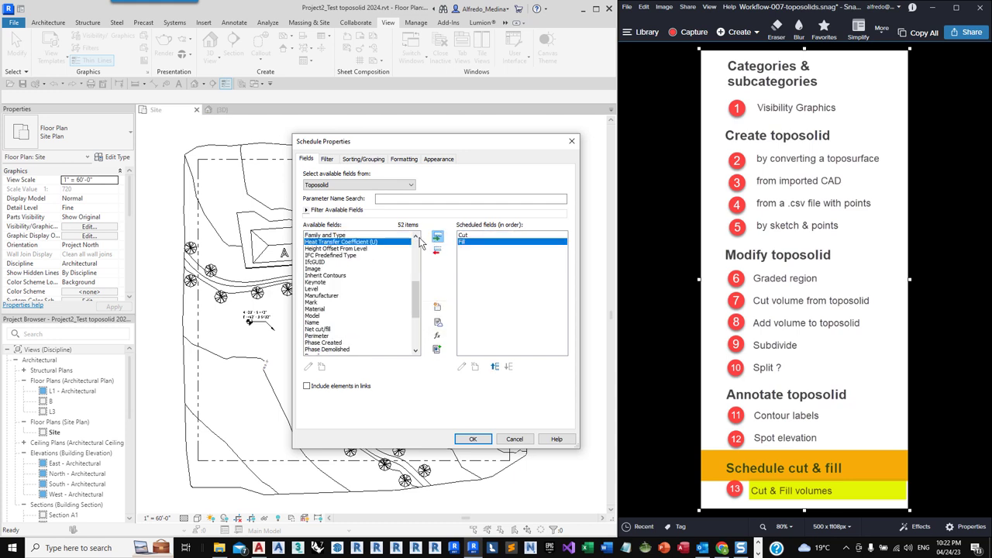
left_click(317, 328)
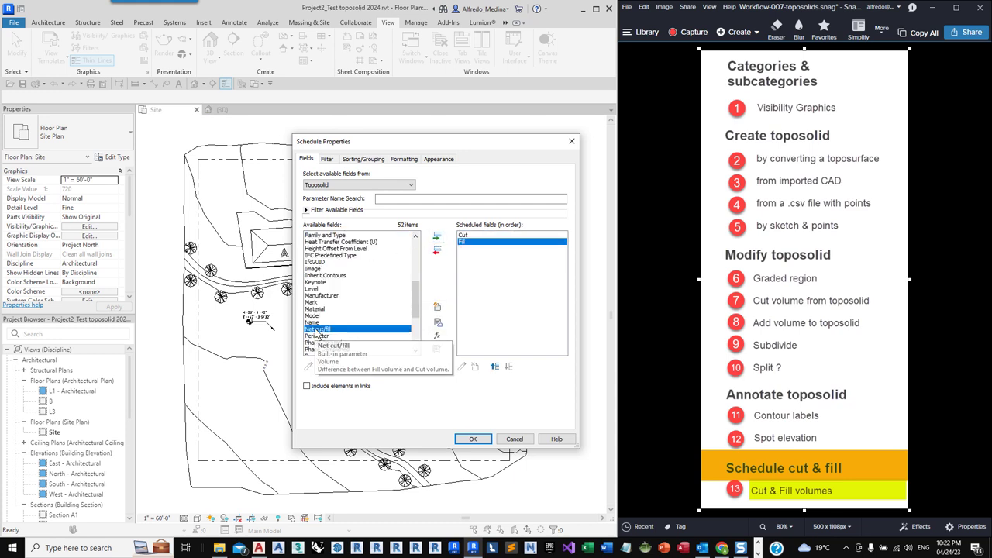
left_click(437, 237)
scroll(334, 310, "up", 1)
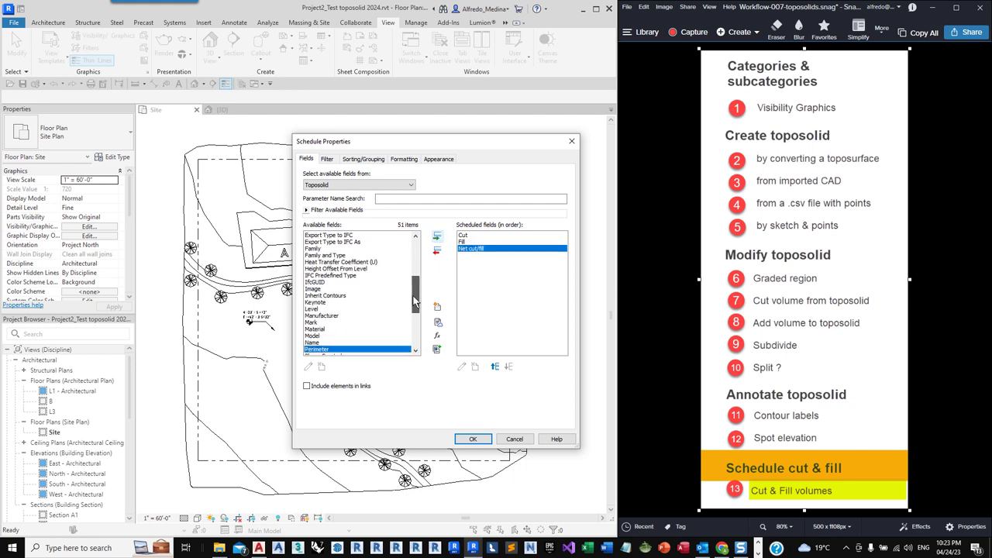
scroll(322, 310, "down", 1)
left_click(314, 302)
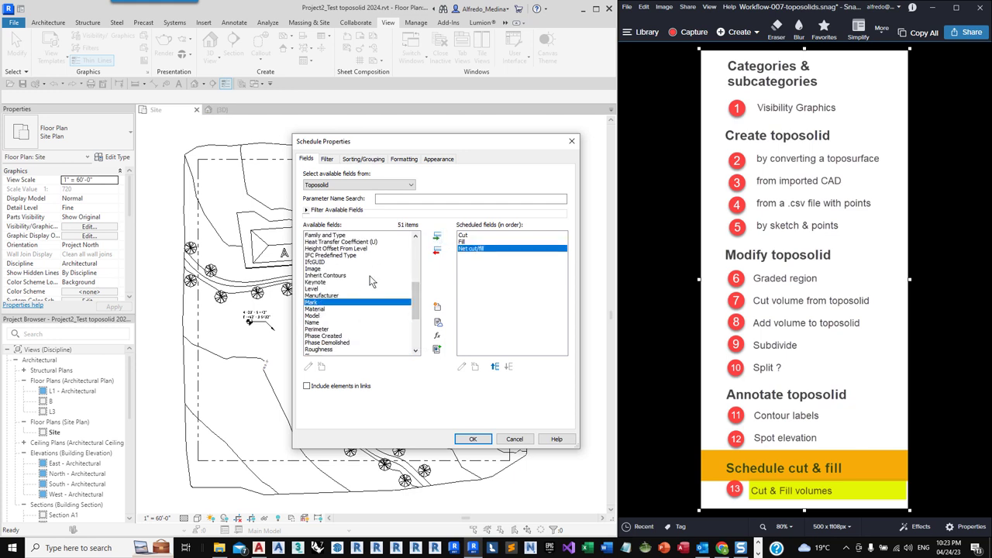
left_click(437, 237)
- Format the Cut, Fill and Net cut/fill fields to calculate totals and generate the schedule
left_click(402, 158)
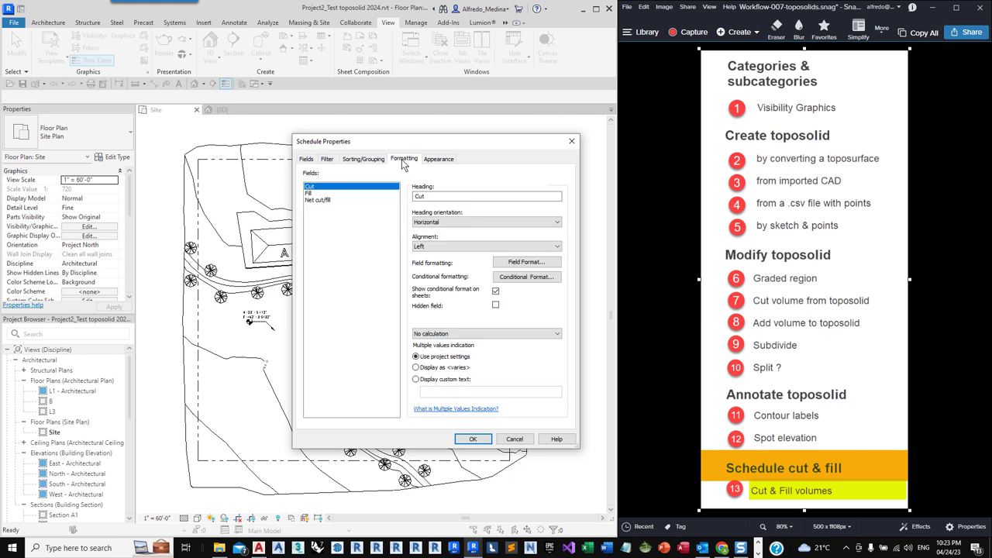
left_click(316, 200, "shift")
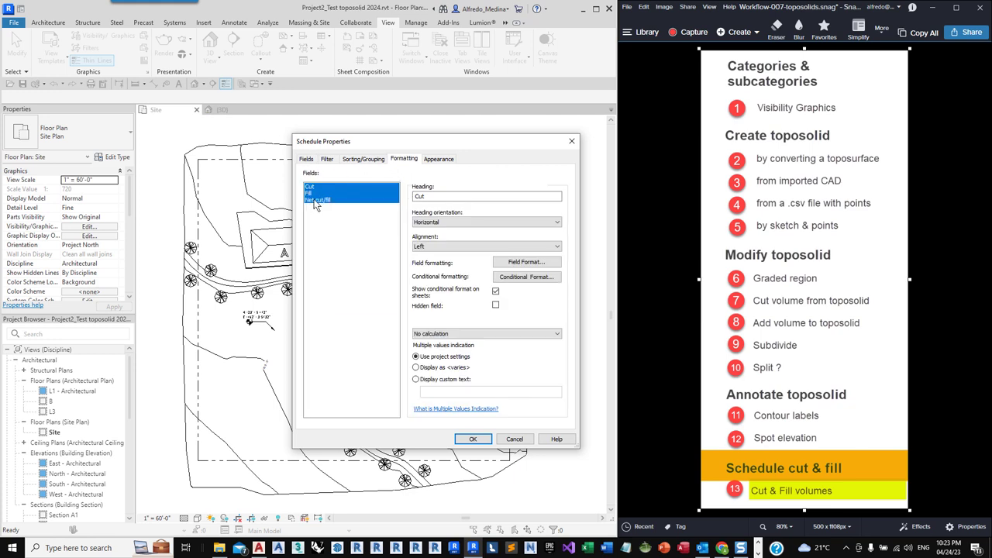
left_click(447, 338)
left_click(435, 349)
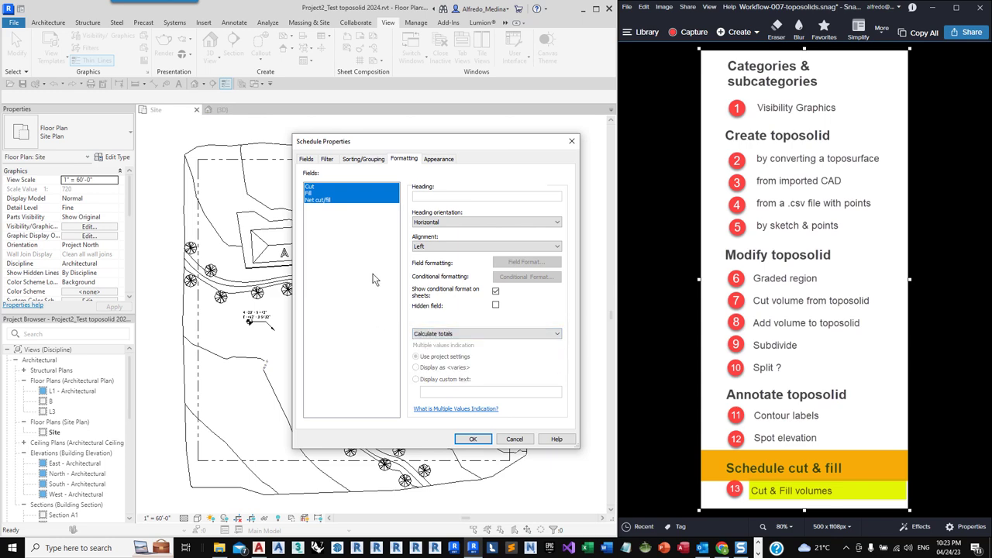
left_click(474, 439)
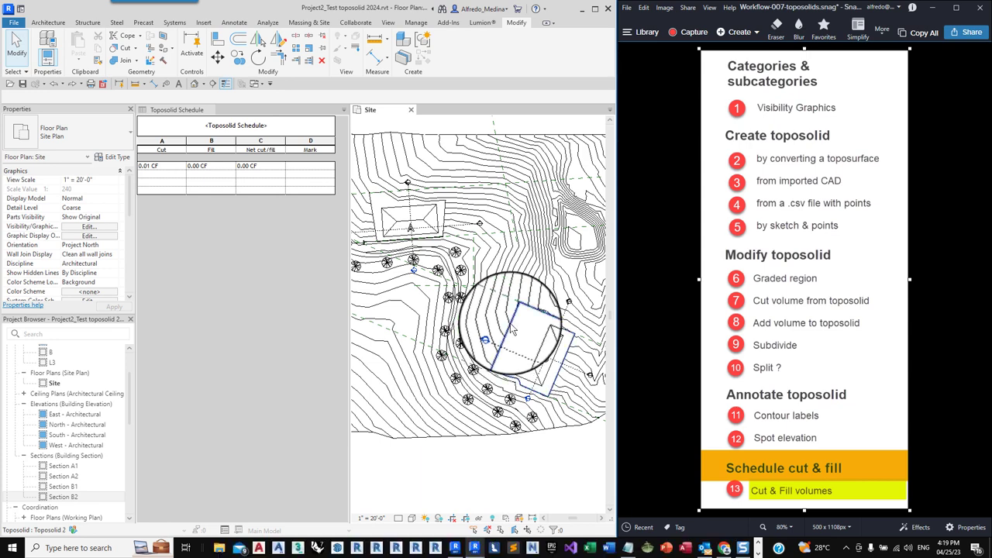
- Examine building B's toposolid, building A's toposolid and the main site toposolid in the Site plan
left_click(512, 331)
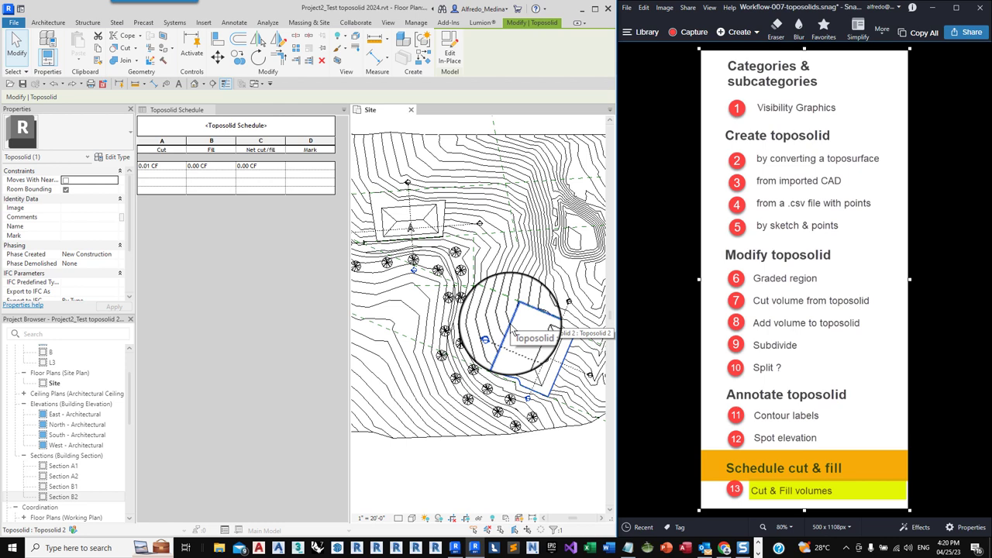
left_click(443, 219)
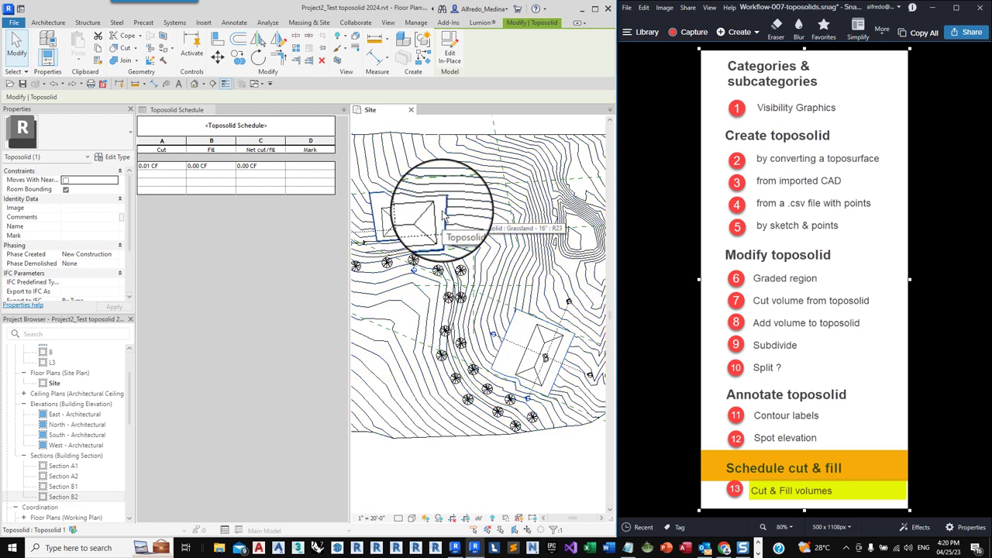
left_click(445, 221)
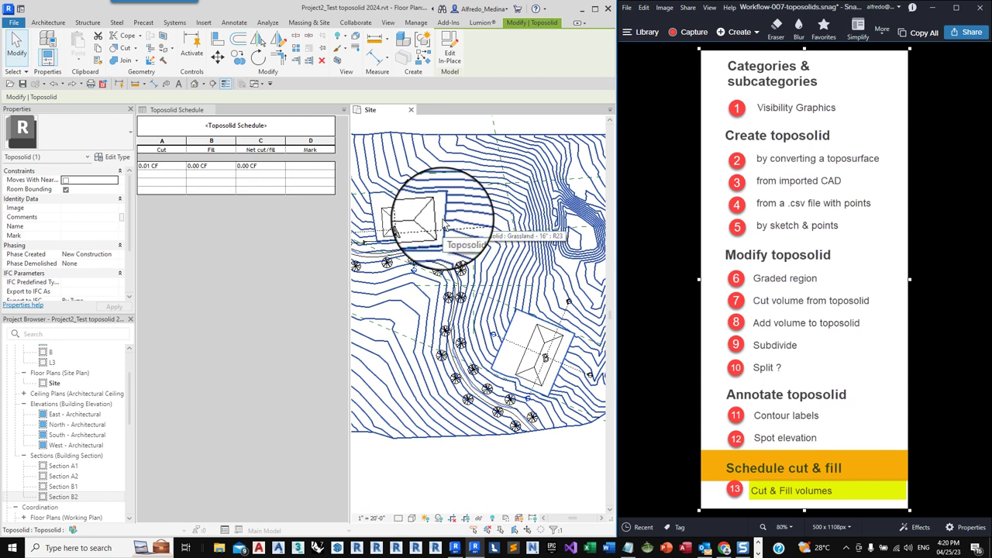
left_click(446, 225)
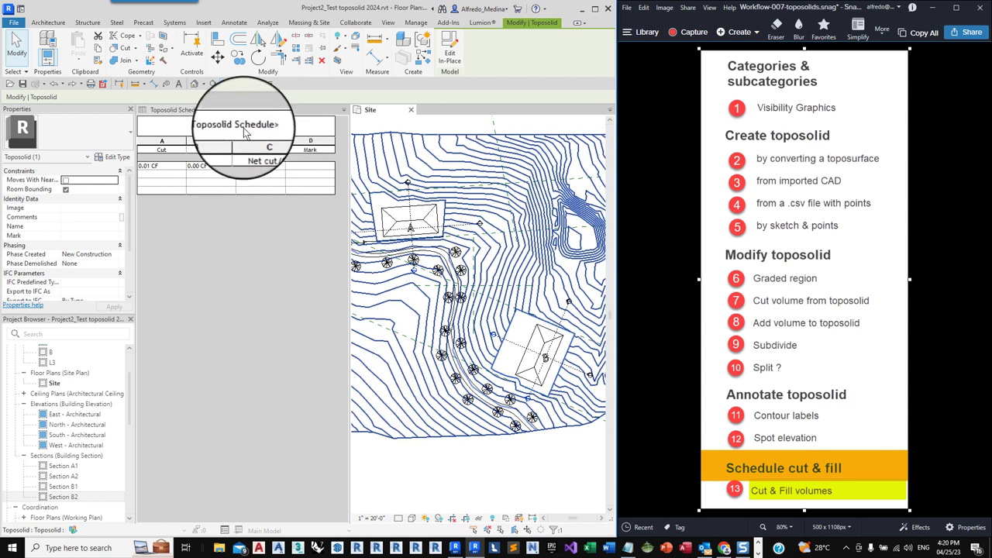
- Edit building B's toposolid in place and stretch its void extrusion northward to the closed contour loop
left_click(512, 325)
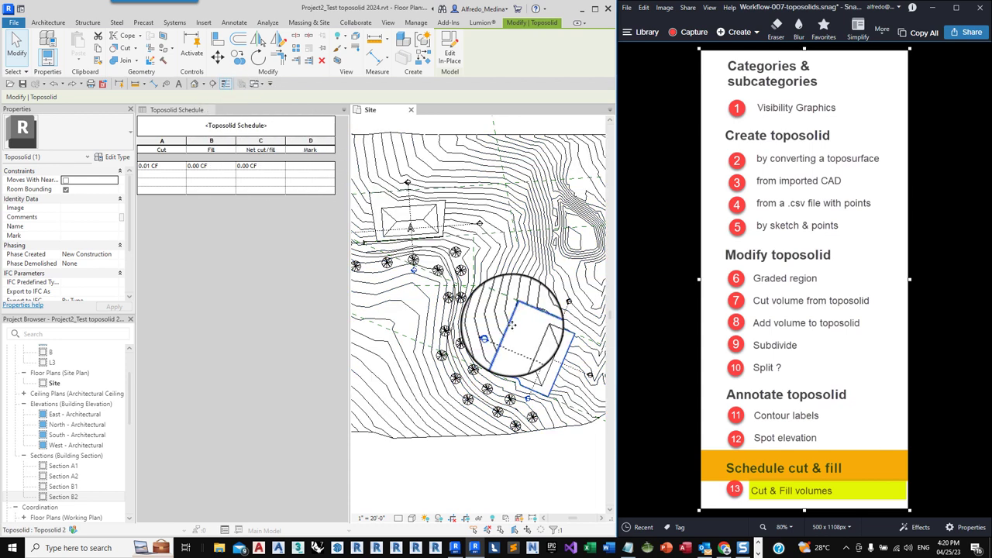
left_click(451, 57)
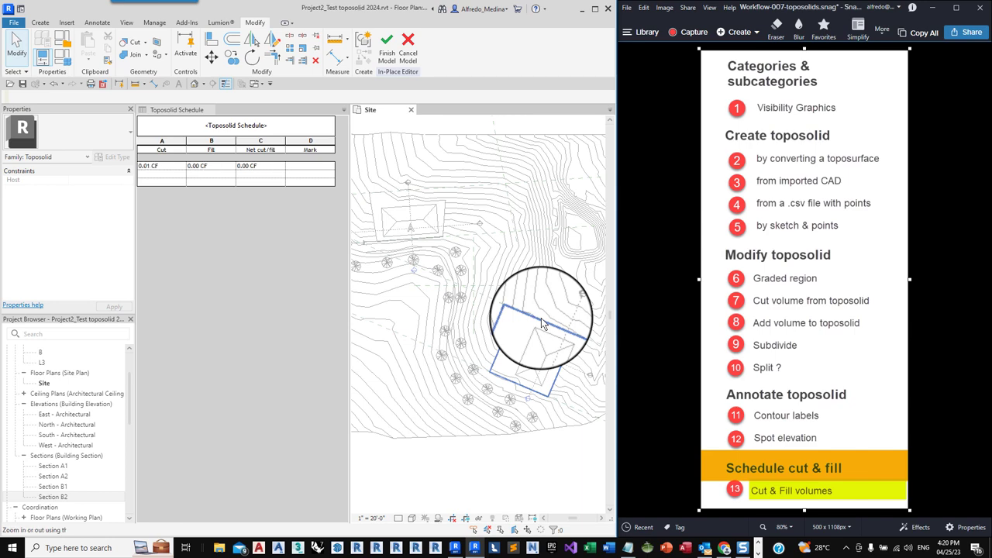
left_click(541, 318)
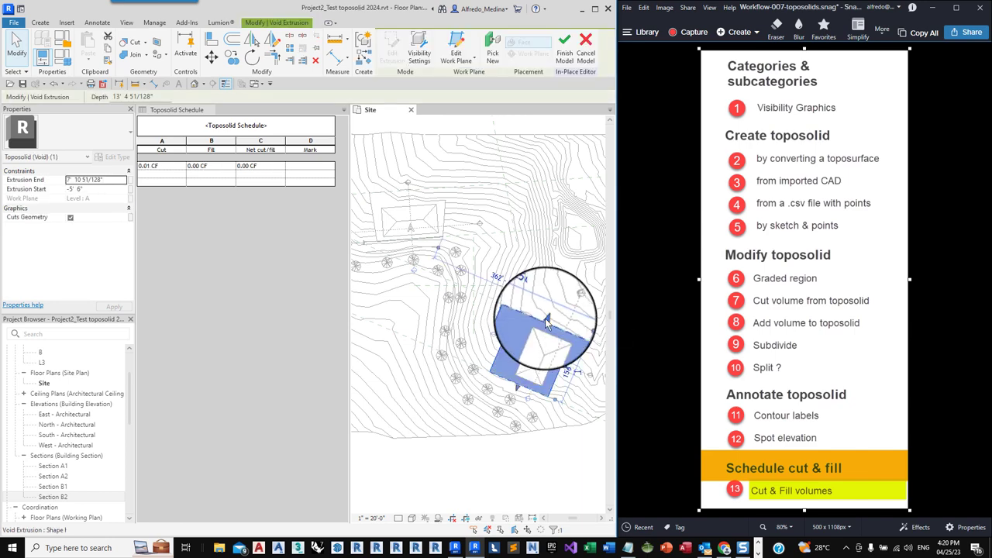
left_click_drag(547, 322, 580, 232)
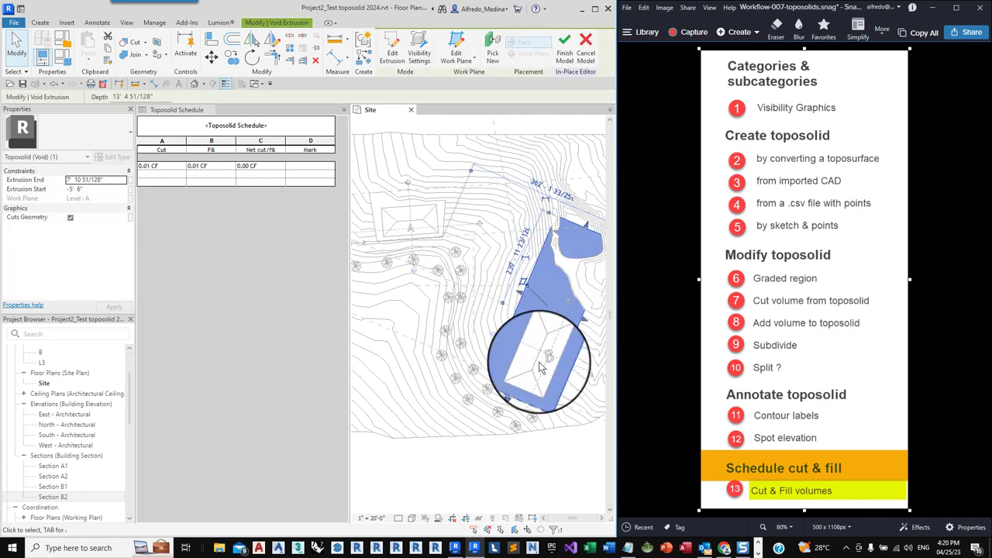
- In Section B2, stretch the void extrusion to about 41' 5" above and 22' 5" below level A, and finish the in-place model
scroll(67, 487, "down", 5)
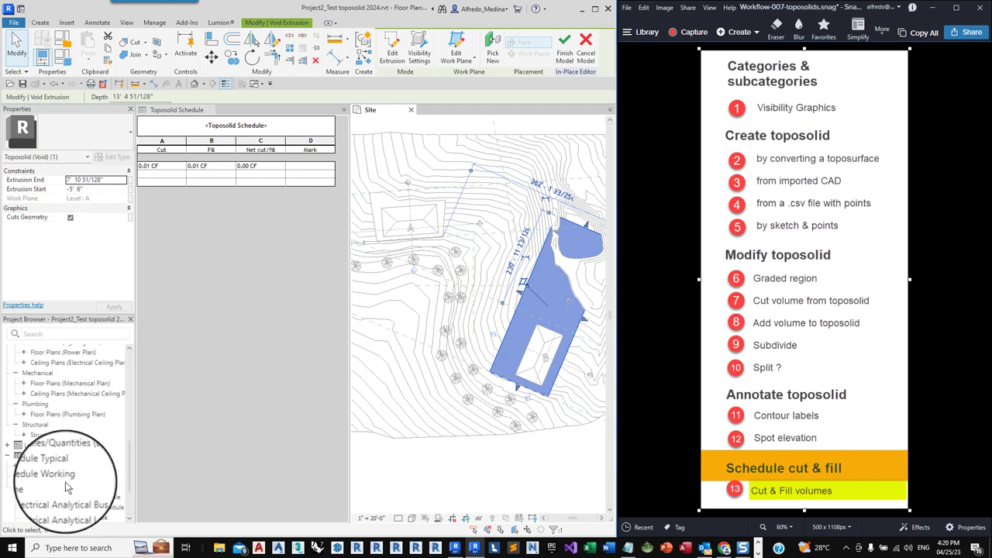
scroll(66, 487, "down", 3)
scroll(61, 454, "up", 7)
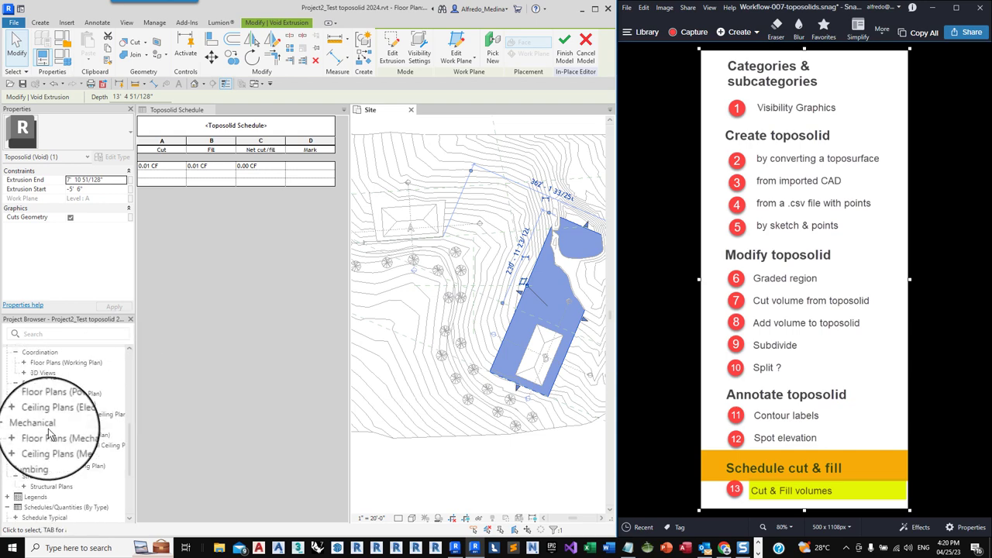
scroll(49, 434, "up", 5)
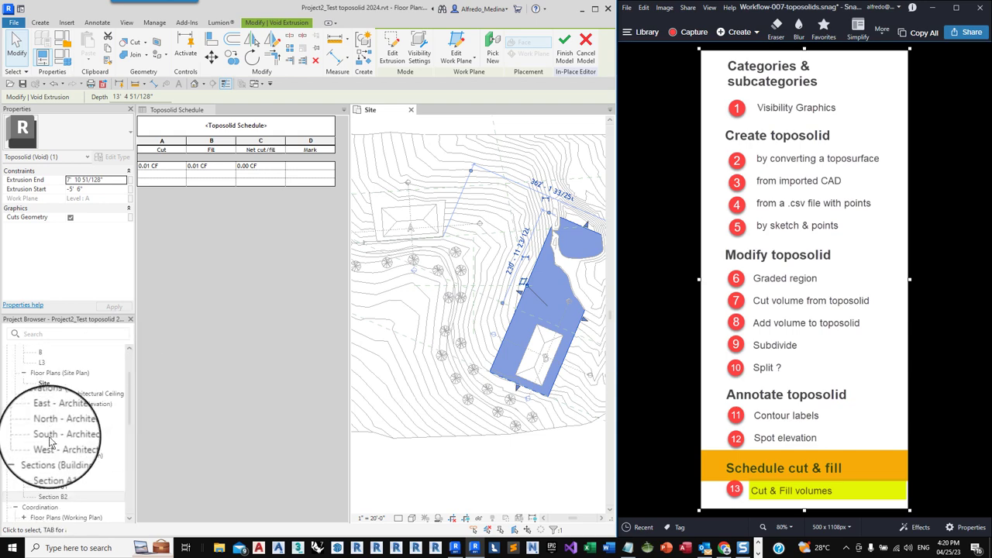
double_click(62, 445)
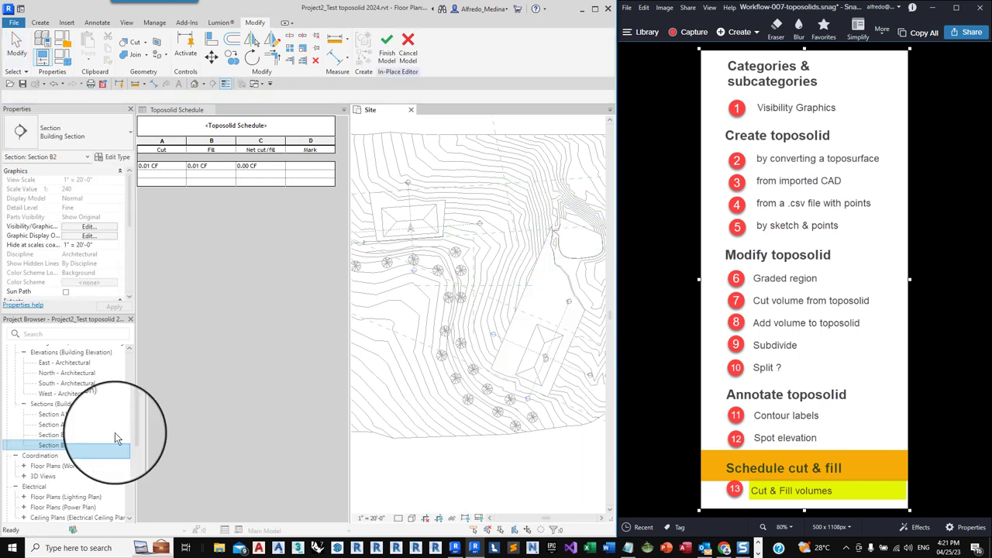
scroll(488, 312, "up", 2)
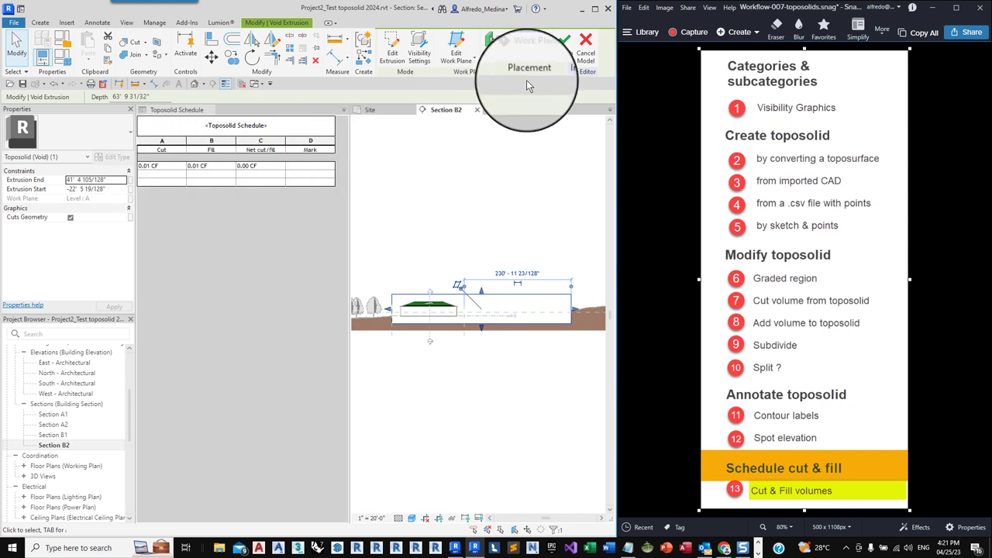
left_click(564, 47)
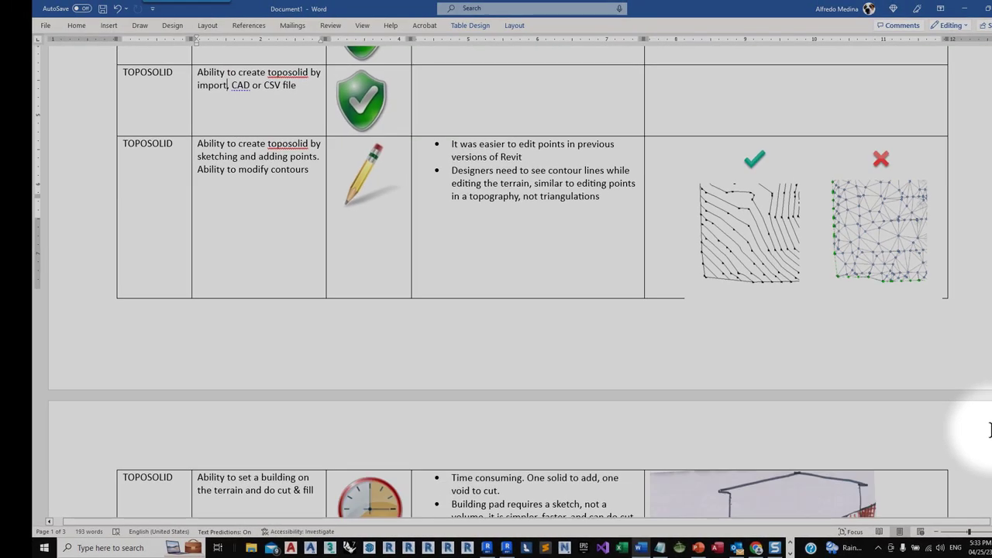
- Switch to Word and review the table's notes on toposolid cut and fill, subdivisions and site components
scroll(990, 431, "down", 8)
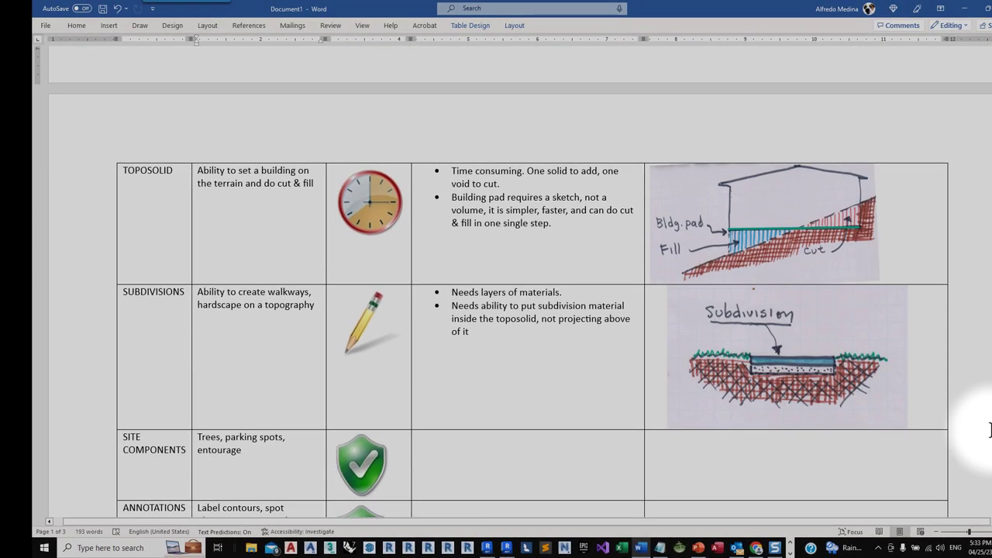